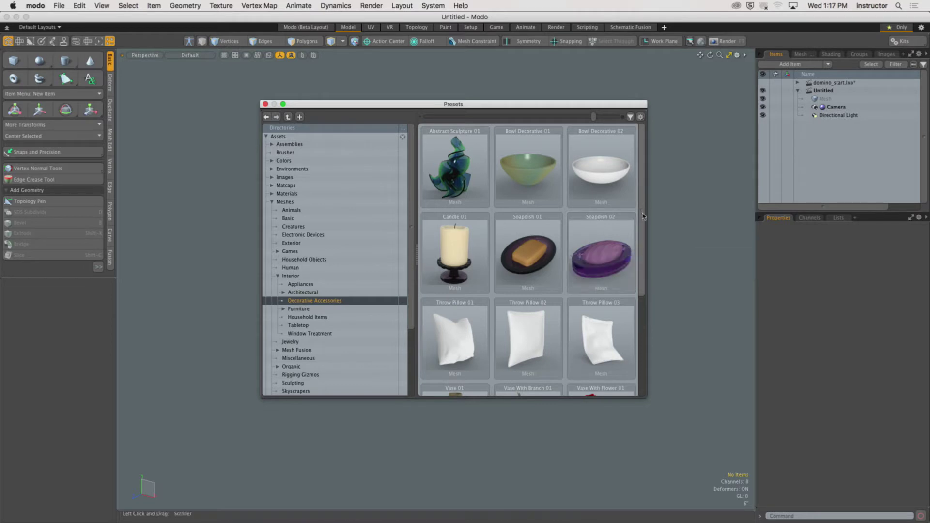
Step: Add the Vase 01 mesh preset from Decorative Accessories to the scene and close the preset browser
scroll(632, 290, "down", 5)
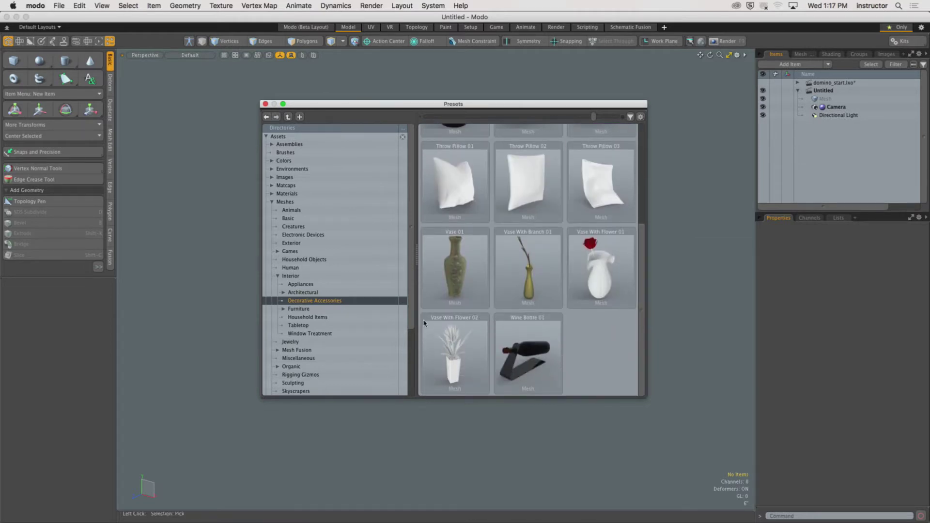
double_click(441, 278)
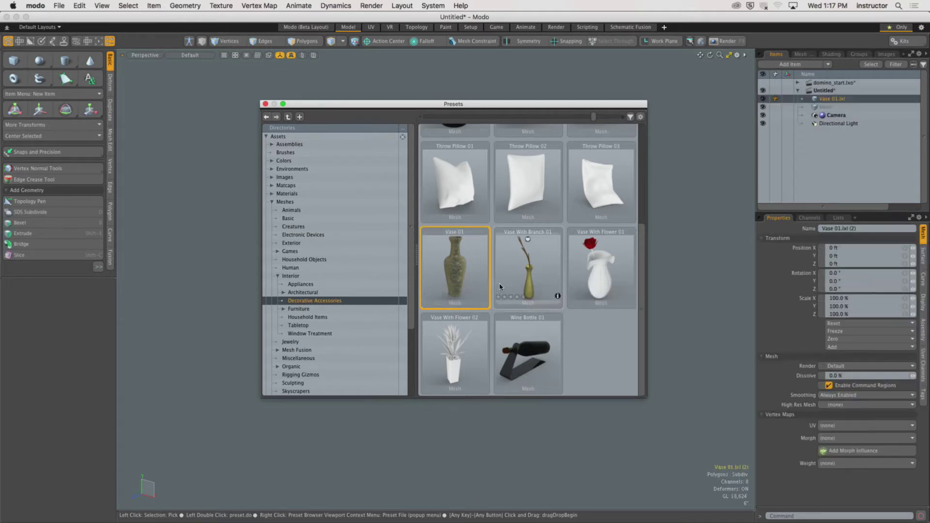
left_click(266, 103)
Step: Switch to the Render layout, start the preview render and move the render camera closer so the vase fills the frame
left_click_drag(484, 223, 504, 256, "ctrl+alt")
left_click(535, 249)
left_click_drag(504, 256, 524, 258, "alt+shift")
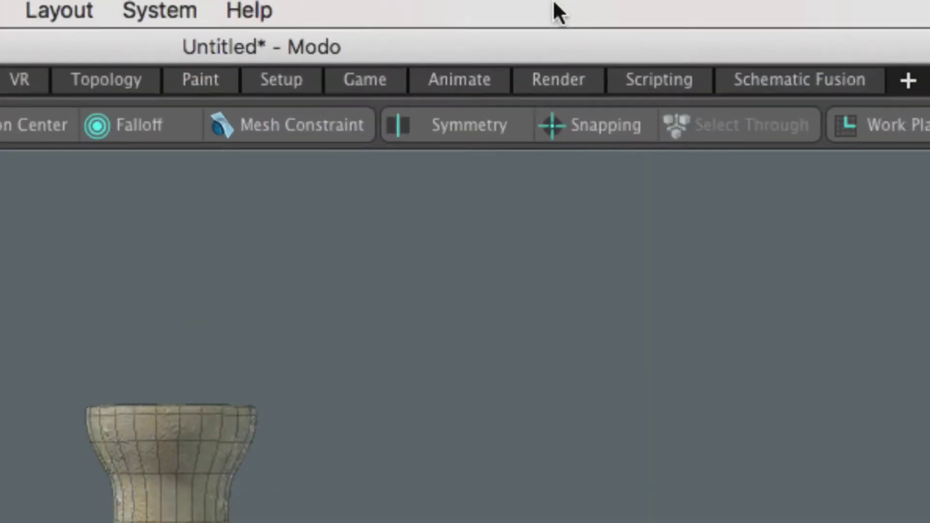
left_click(556, 81)
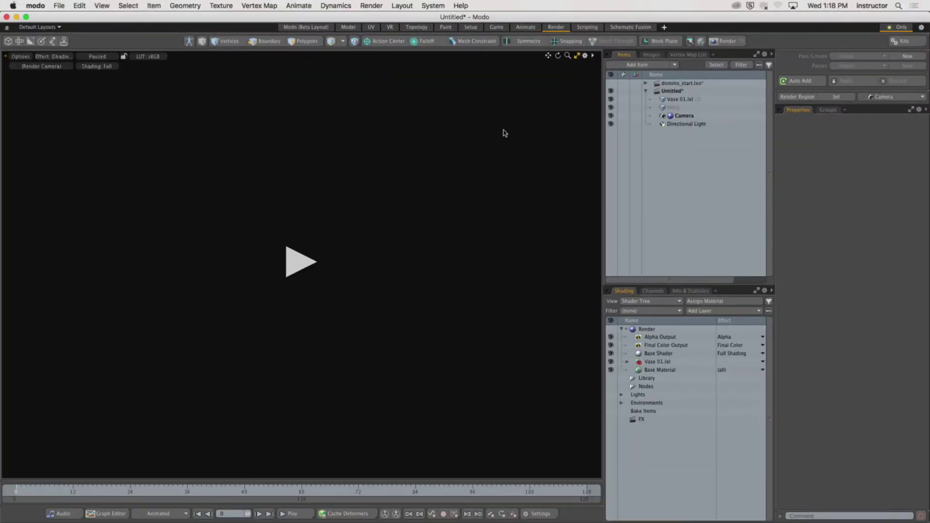
left_click(307, 267)
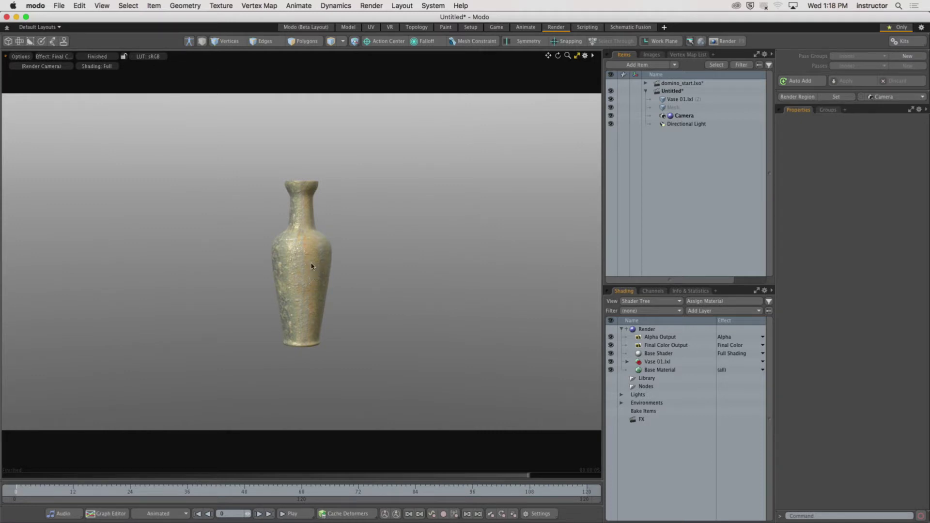
mouse_move(370, 265)
left_mouse_down("ctrl+alt")
mouse_move(370, 247)
mouse_move(426, 255)
mouse_move(348, 255)
mouse_move(369, 255)
left_mouse_up("ctrl+alt")
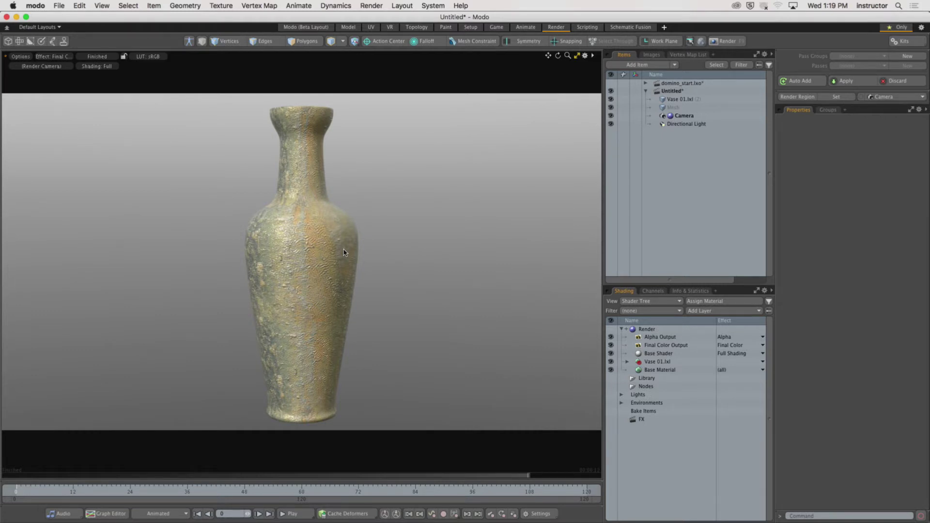
key("F6")
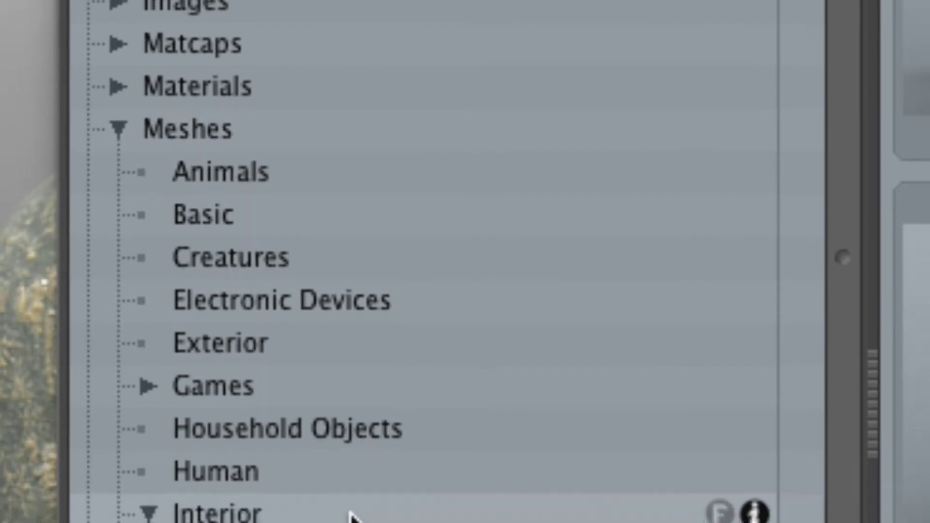
left_click(349, 497)
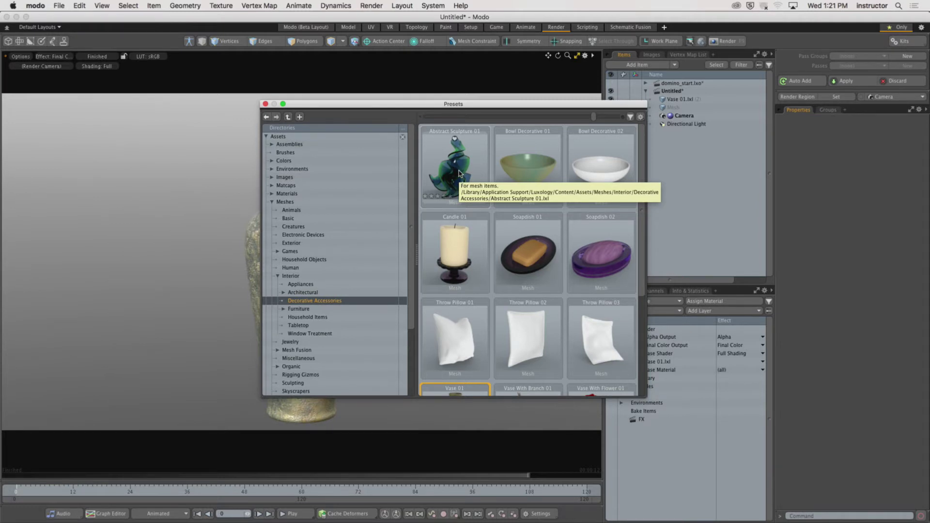
left_click(265, 104)
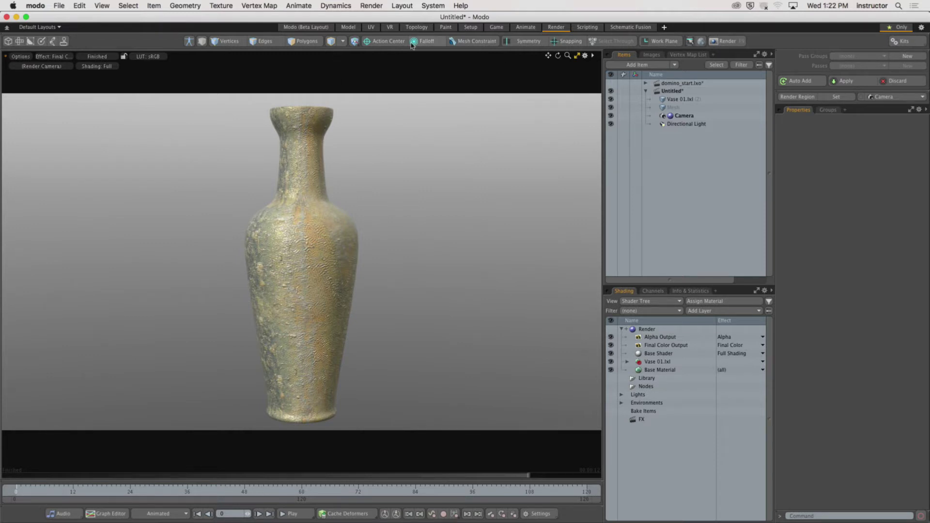
Step: Add the ShadowCatcher mesh preset from the Basic meshes to the scene and close the preset browser
key("F6")
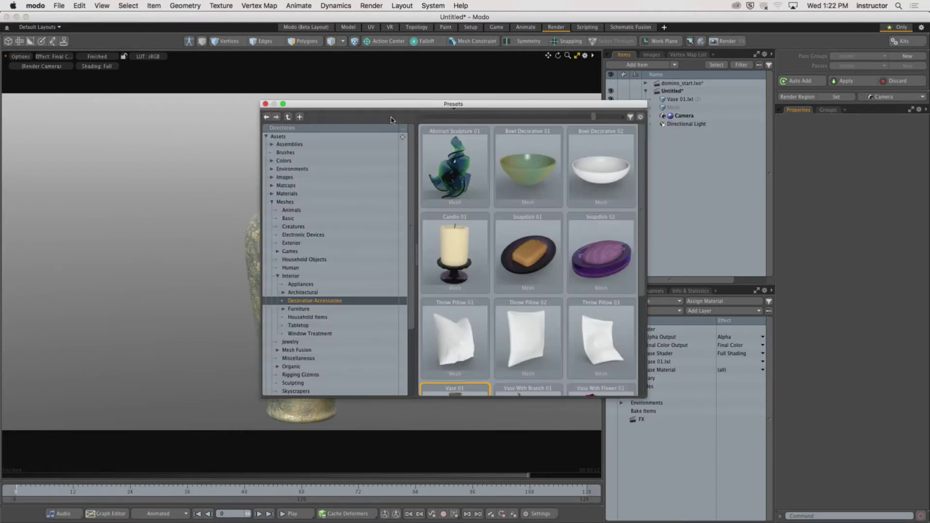
left_click_drag(393, 103, 344, 79)
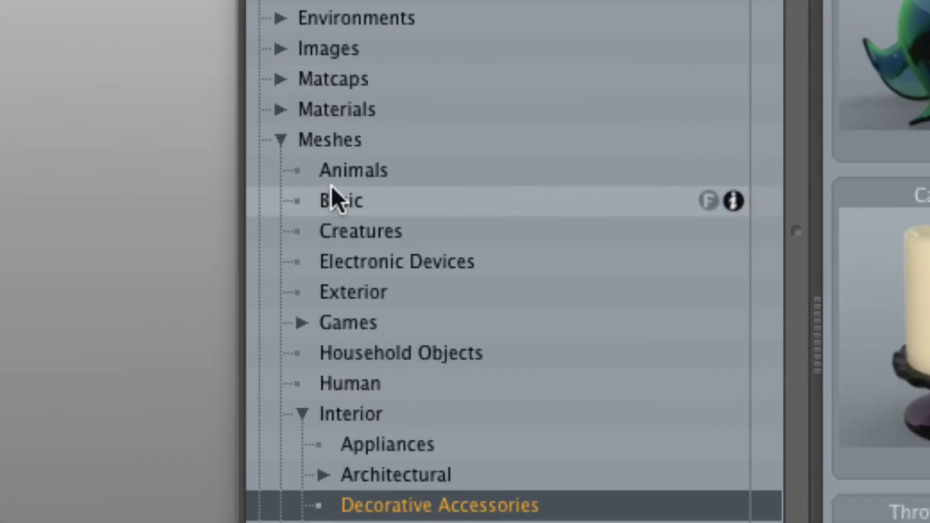
left_click(422, 200)
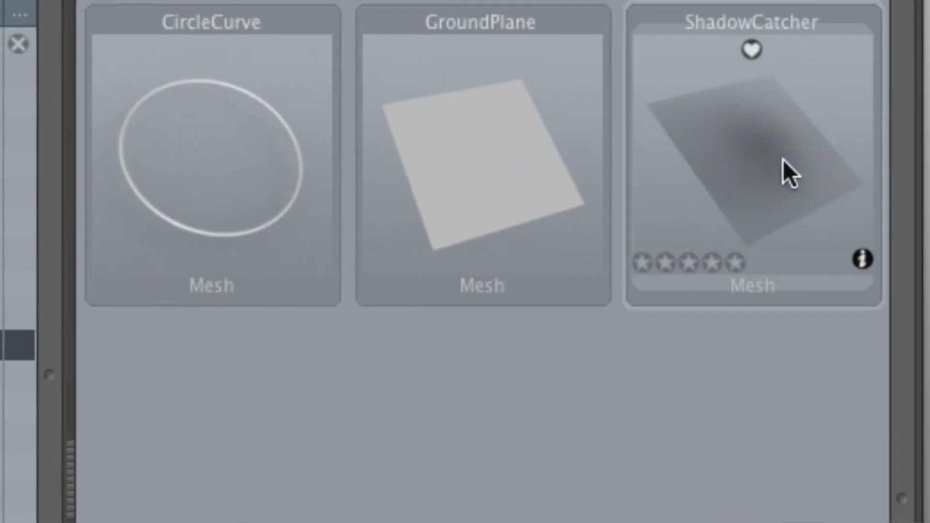
left_click(751, 159)
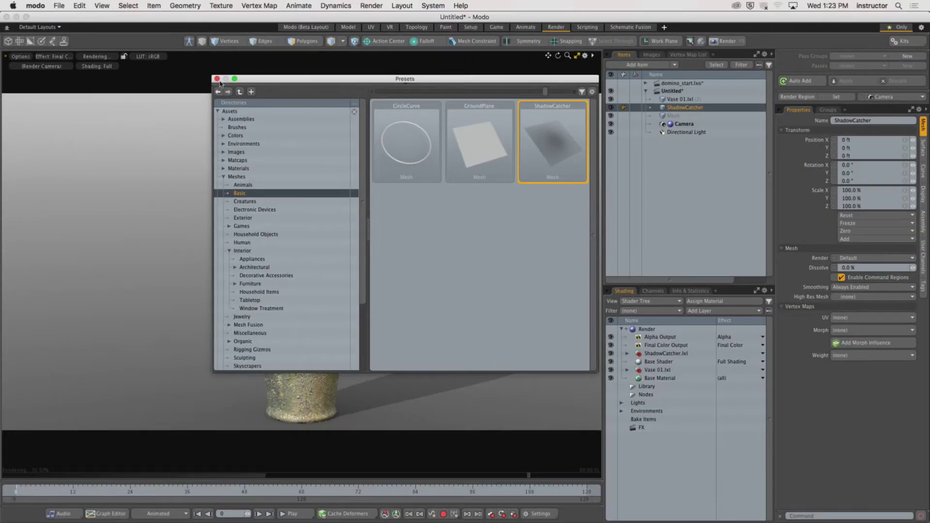
left_click(217, 79)
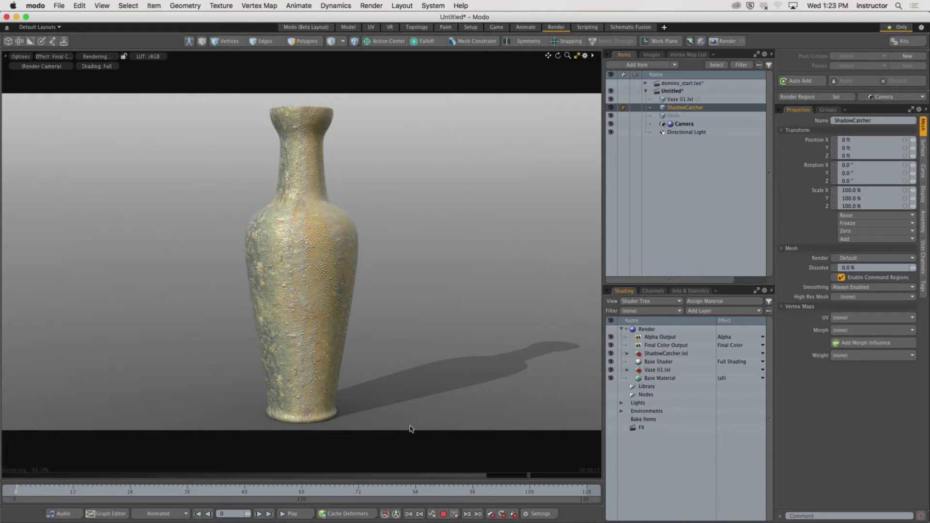
key("F6")
left_click_drag(364, 82, 319, 104)
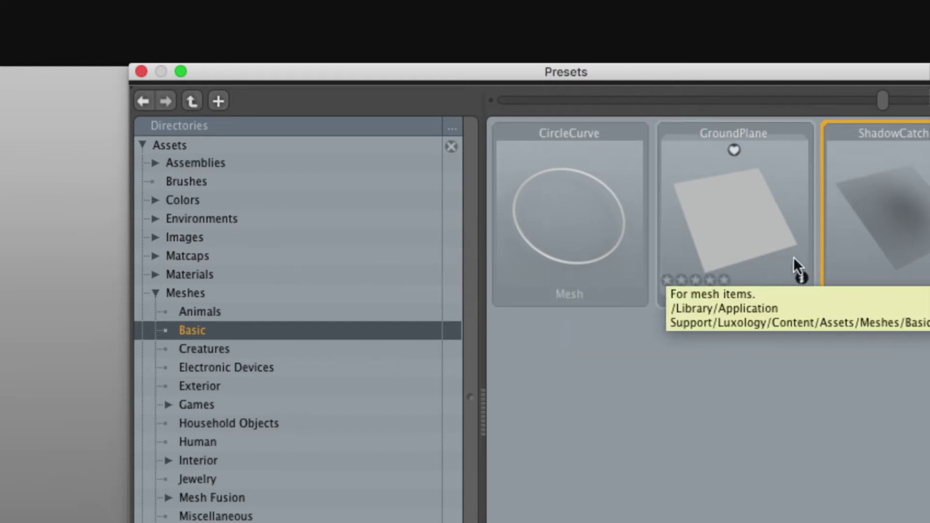
mouse_move(841, 291)
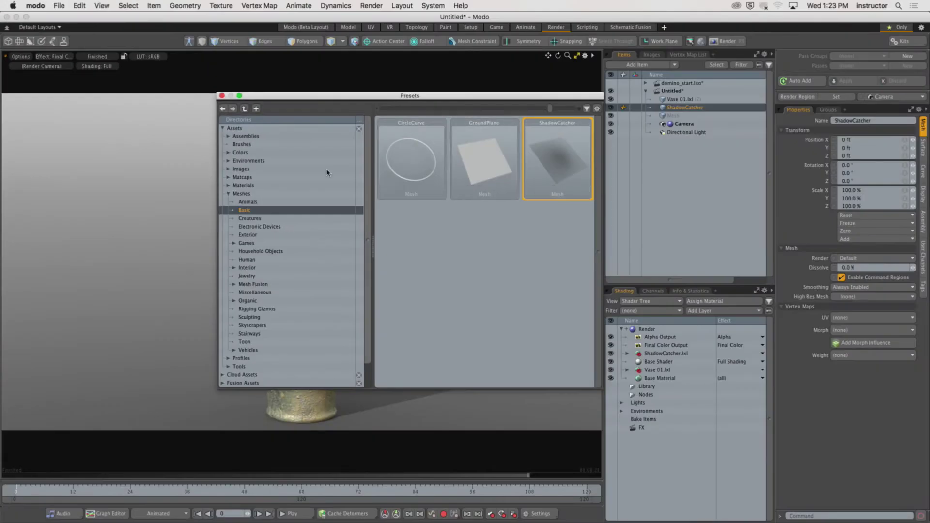
left_click(222, 95)
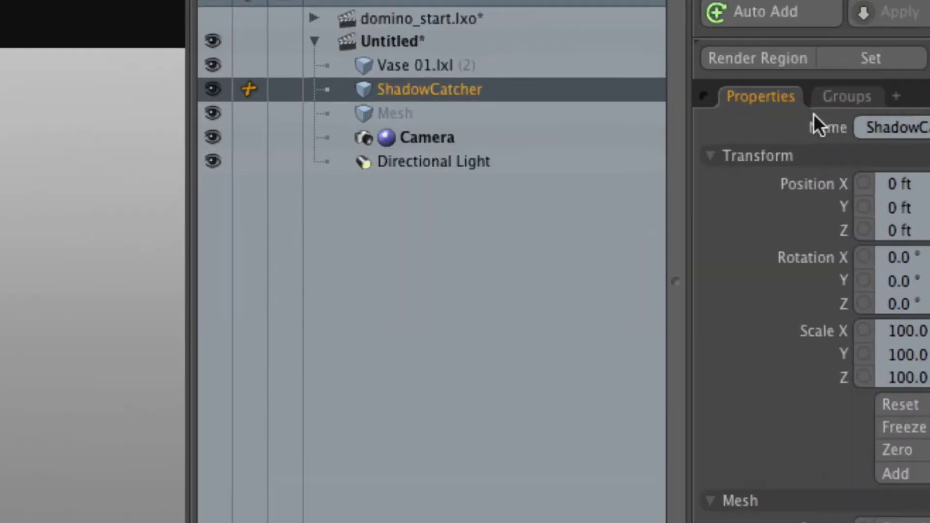
Step: Set the Directional Light's Spread Angle to 3° and check the softened edge of the vase's shadow in the preview
left_click(476, 162)
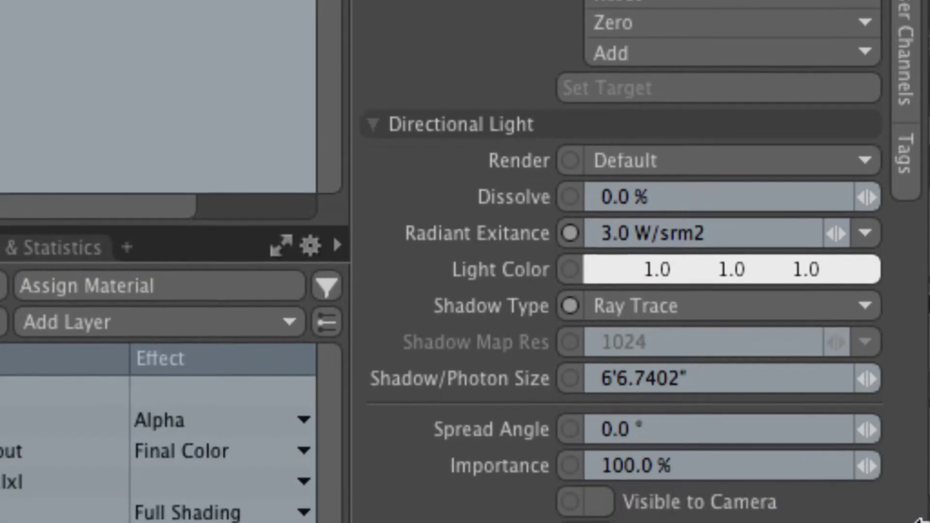
left_click(687, 431)
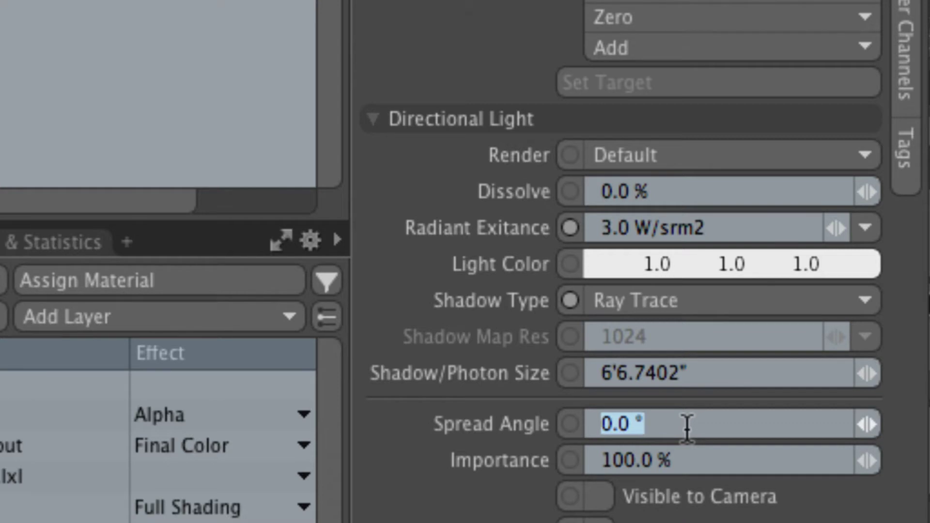
type("3")
key("Return")
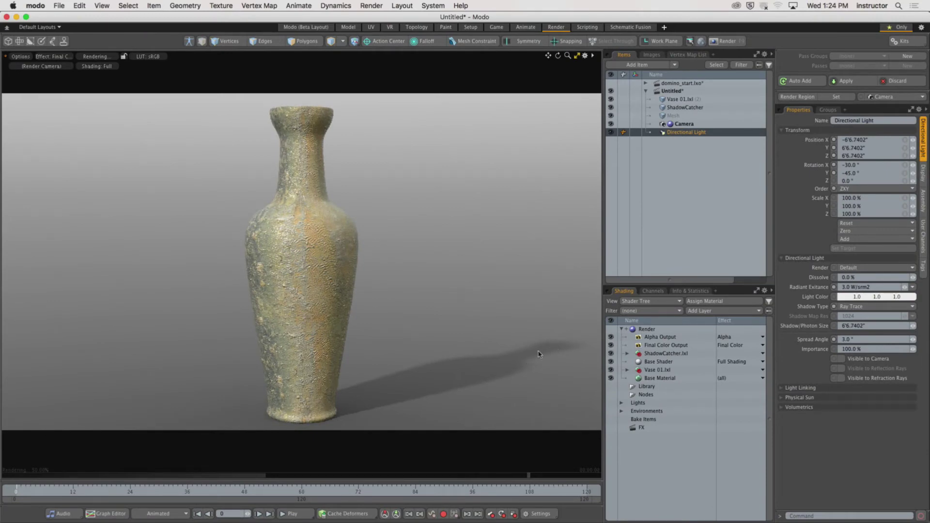
scroll(518, 390, "up", 5)
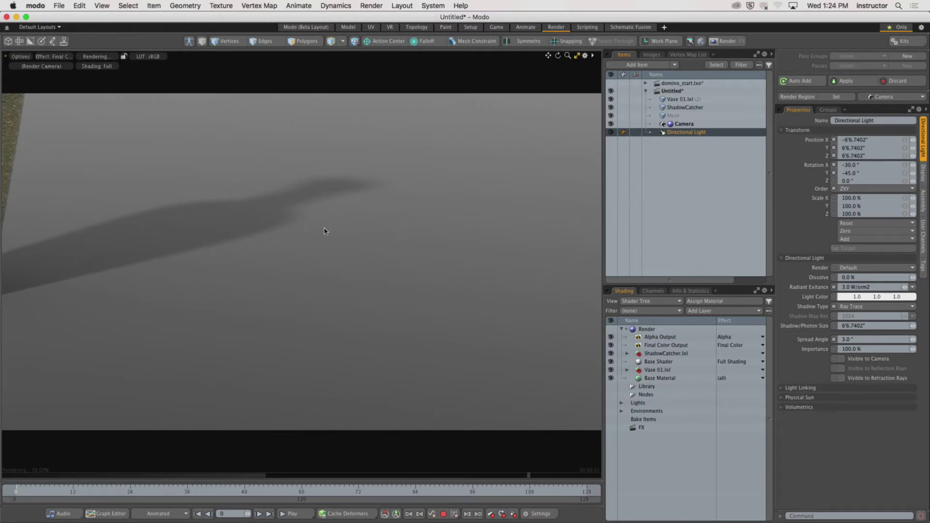
key("alt")
key("a")
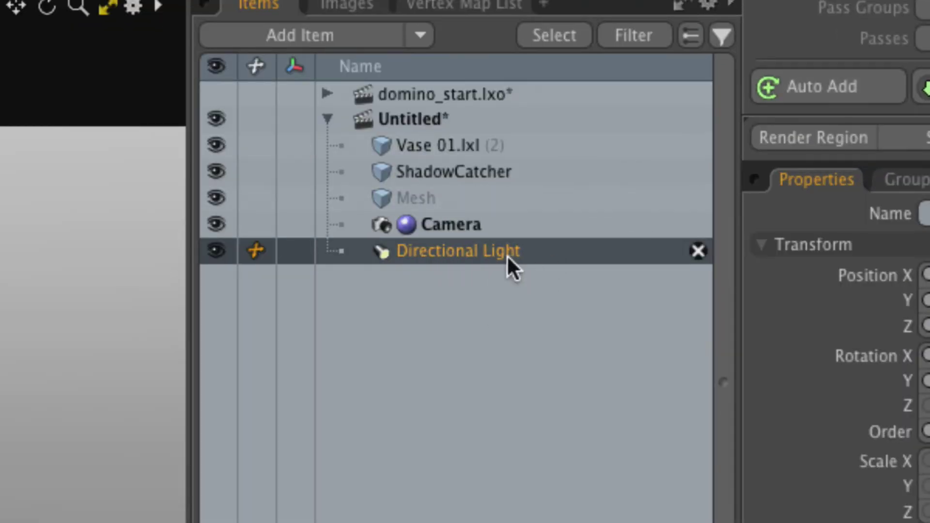
left_click(421, 35)
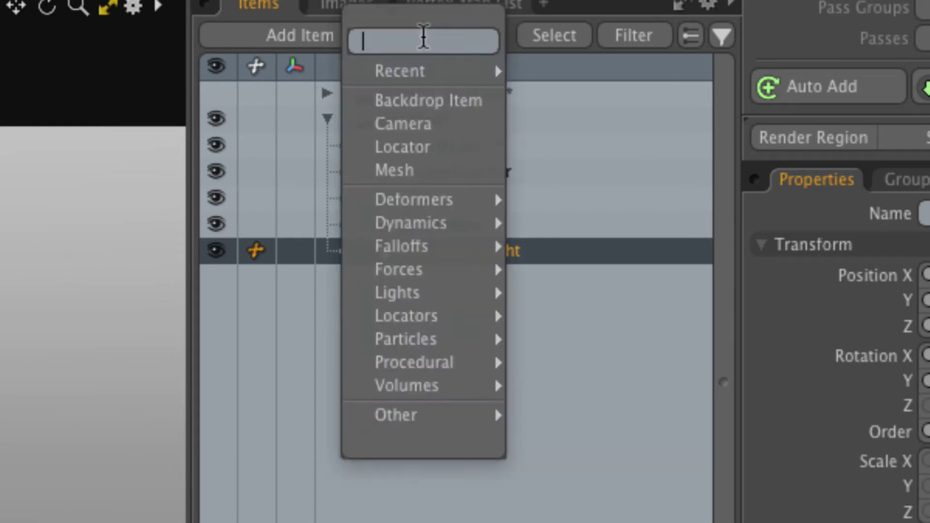
mouse_move(427, 296)
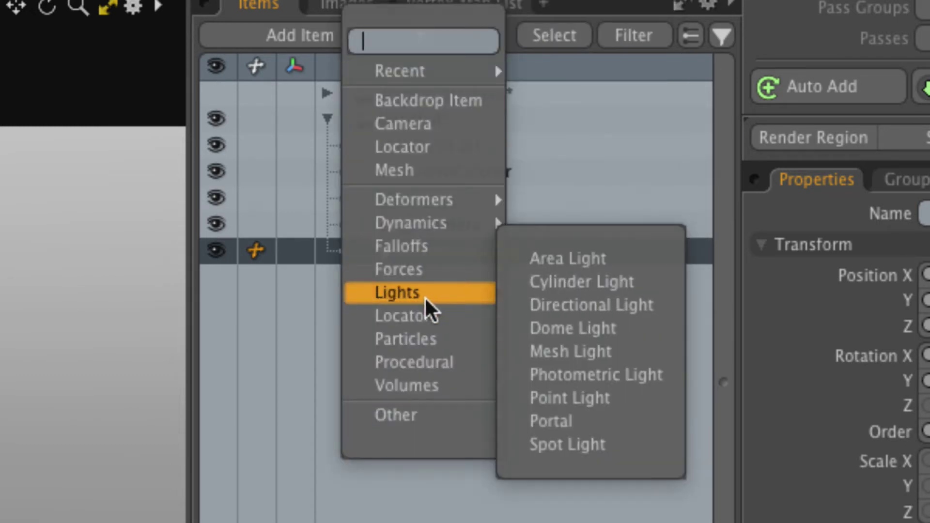
mouse_move(393, 310)
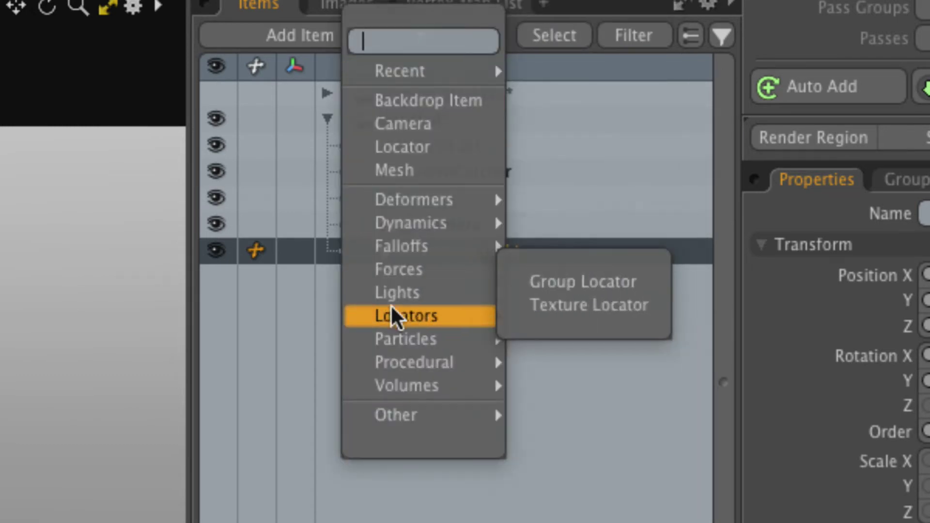
left_click(277, 307)
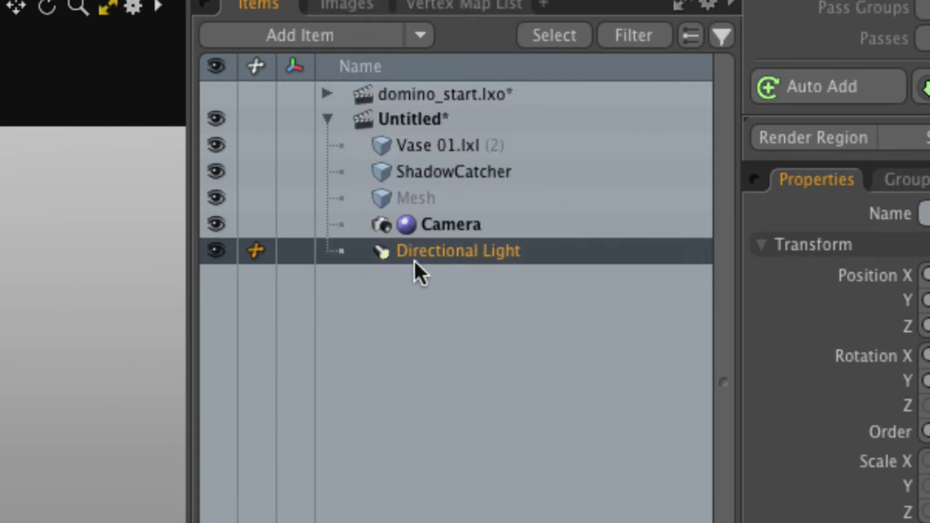
Step: Change the type of the Directional Light to Point Light
right_click(463, 252)
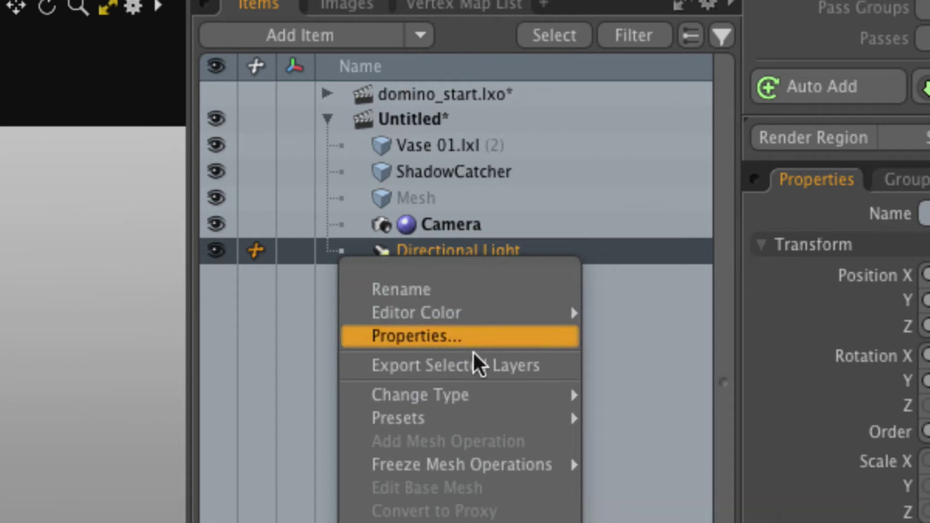
mouse_move(495, 401)
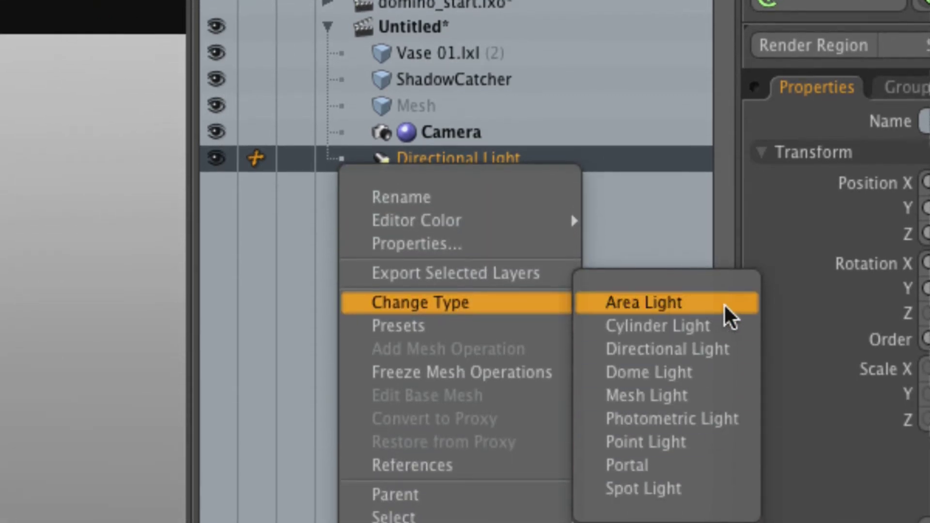
left_click(700, 444)
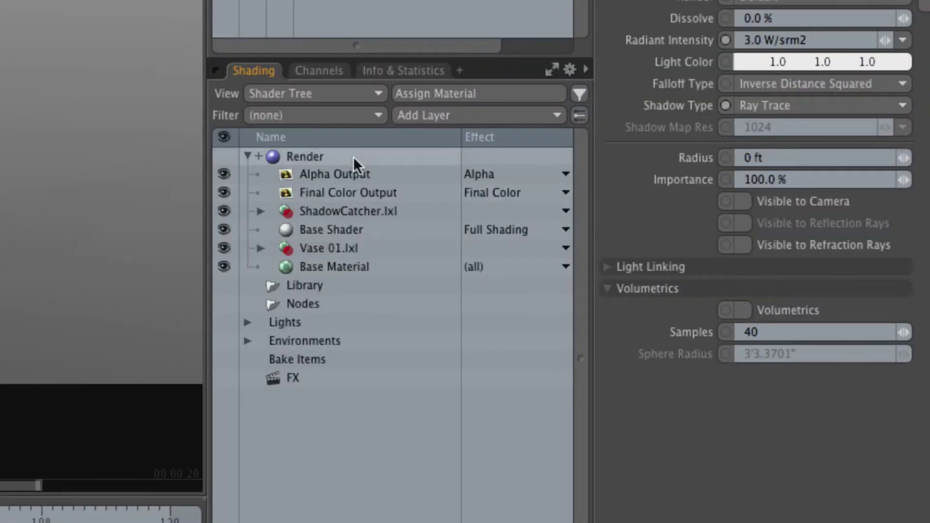
Step: Disable Indirect Illumination in the Render item's Global Illumination settings
left_click(478, 249)
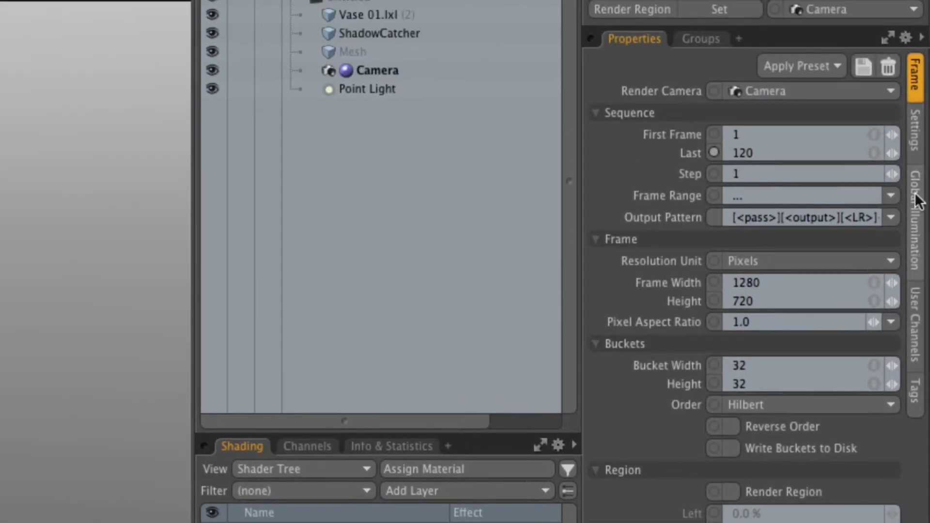
left_click(917, 220)
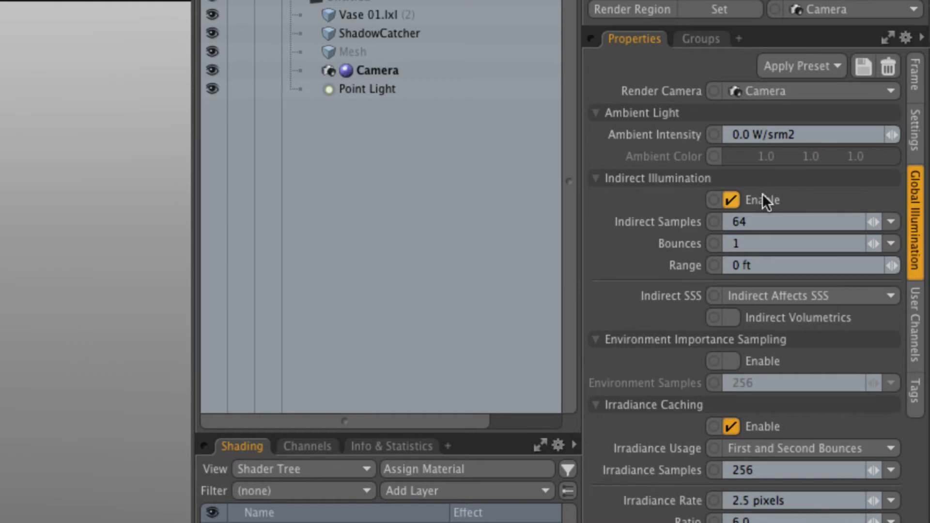
left_click(736, 200)
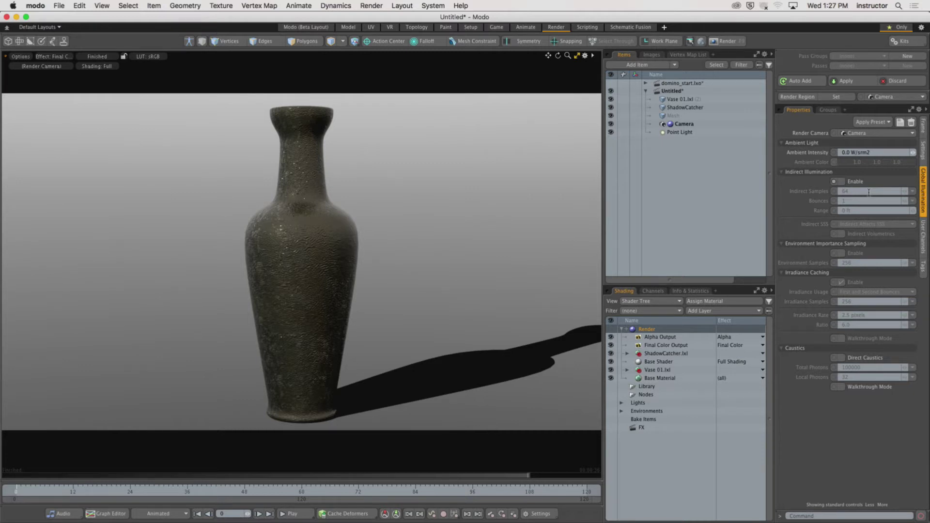
Step: Restore the 3D view alongside the render preview and select the ShadowCatcher plane in it
left_click(577, 56)
scroll(383, 364, "down", 5)
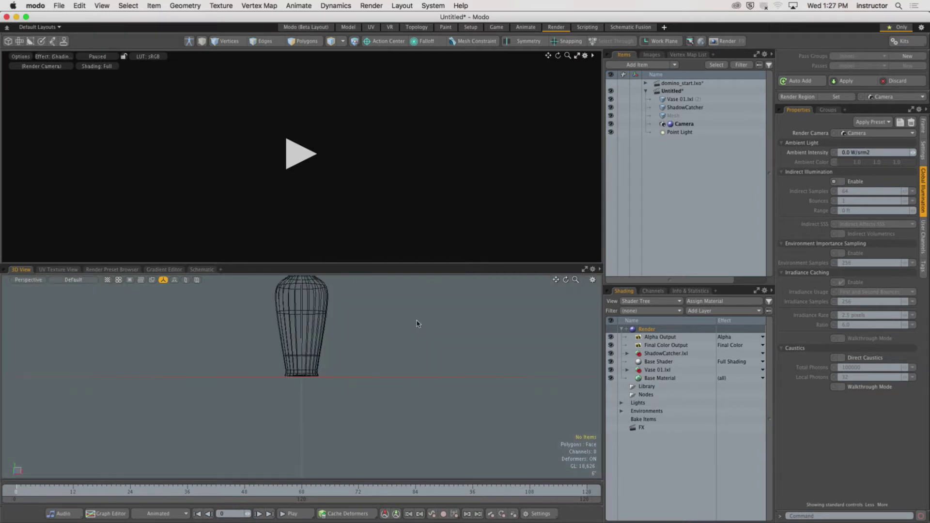
scroll(384, 365, "down", 6)
left_click_drag(283, 360, 147, 295, "alt")
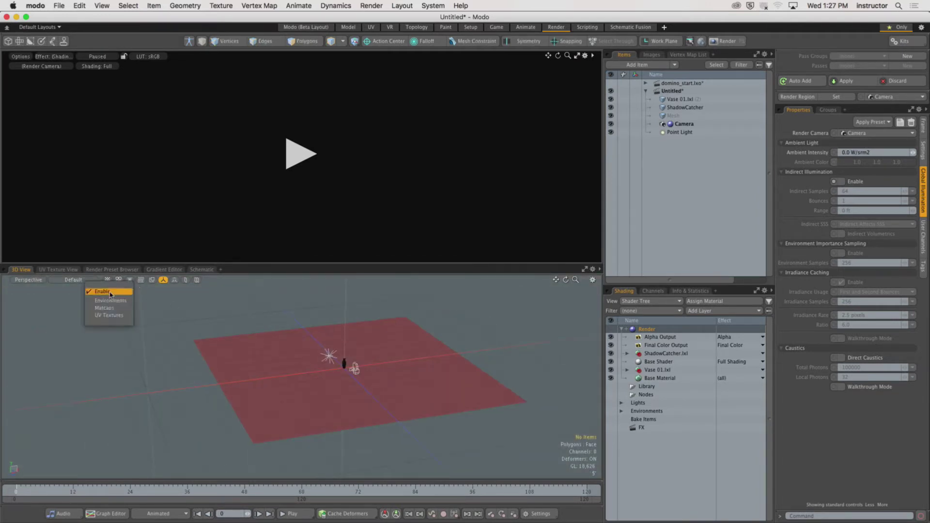
left_click(327, 388)
scroll(407, 378, "up", 5)
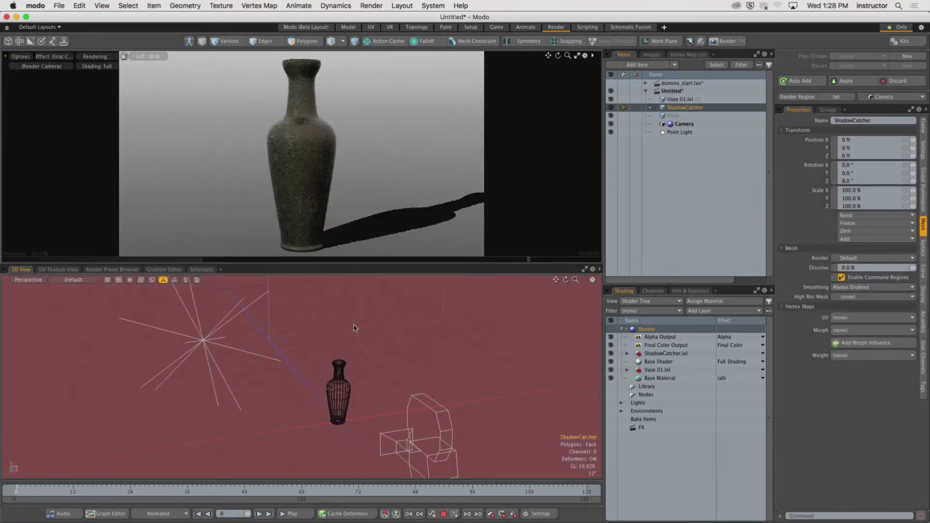
Step: Select the ShadowCatcher's ground polygon and try the Transform tool on it
key("3")
left_click(387, 386)
key("w")
mouse_move(387, 386)
left_mouse_down()
mouse_move(386, 324)
mouse_move(384, 371)
left_mouse_up()
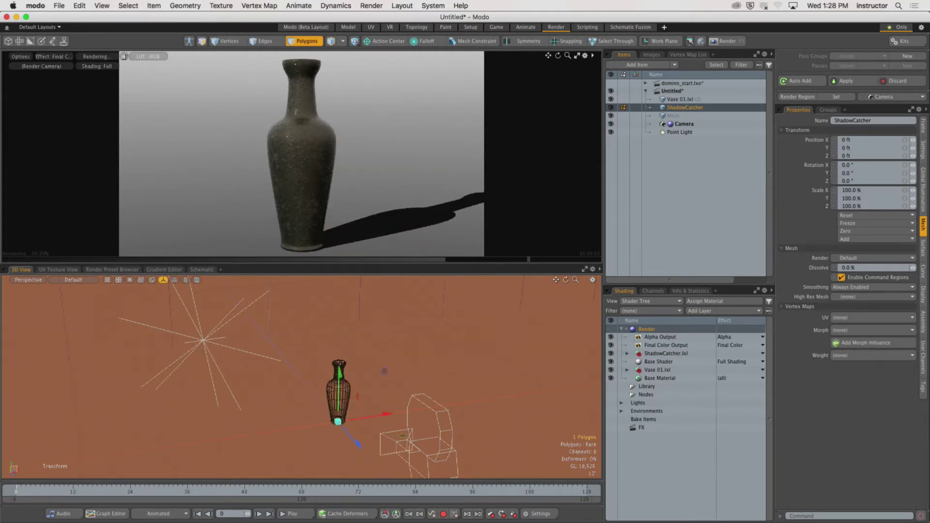
key("space")
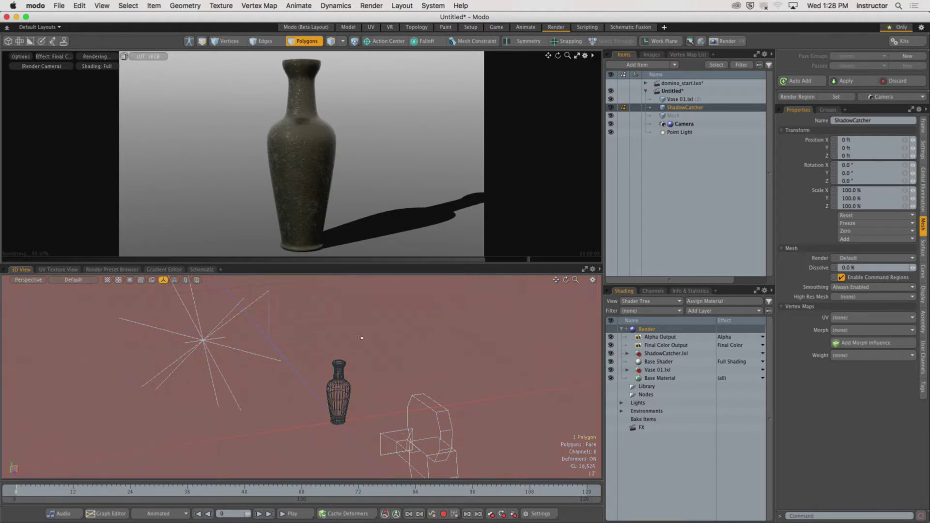
Step: Enlarge and resume the render preview, and set the Environment Material's Environment Type to Constant
left_click(577, 58)
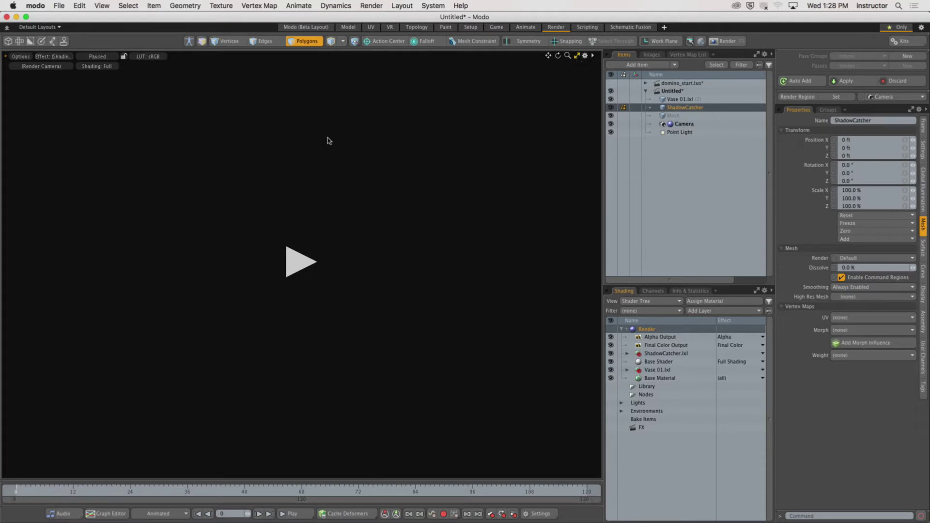
left_click(303, 271)
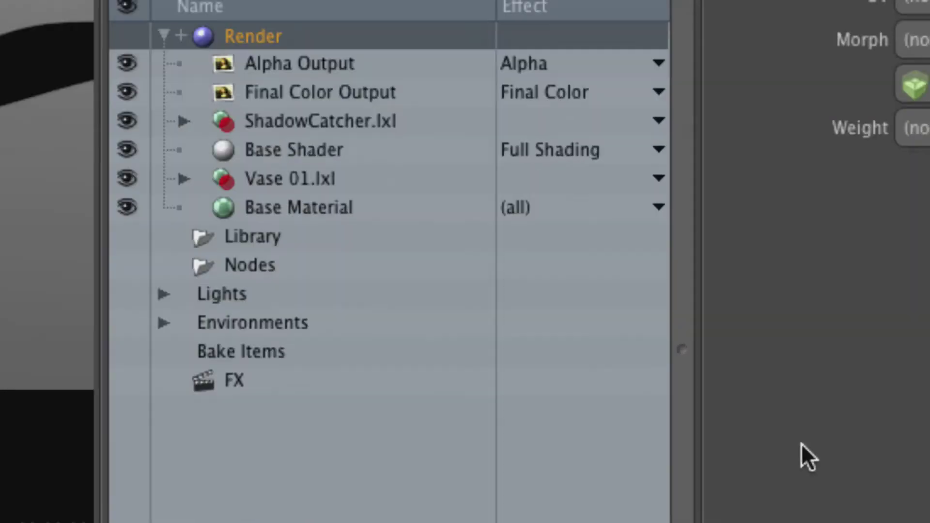
left_click(164, 323)
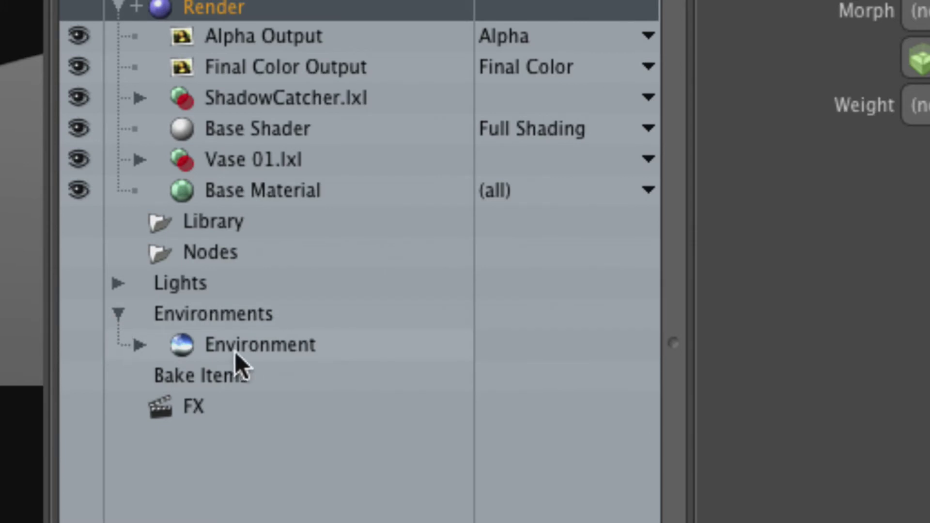
left_click(221, 345)
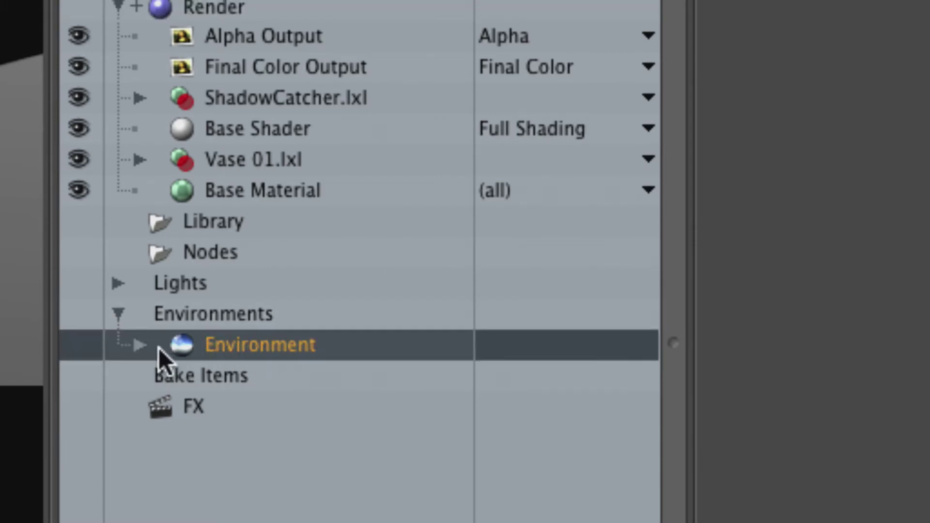
left_click(140, 345)
left_click(240, 380)
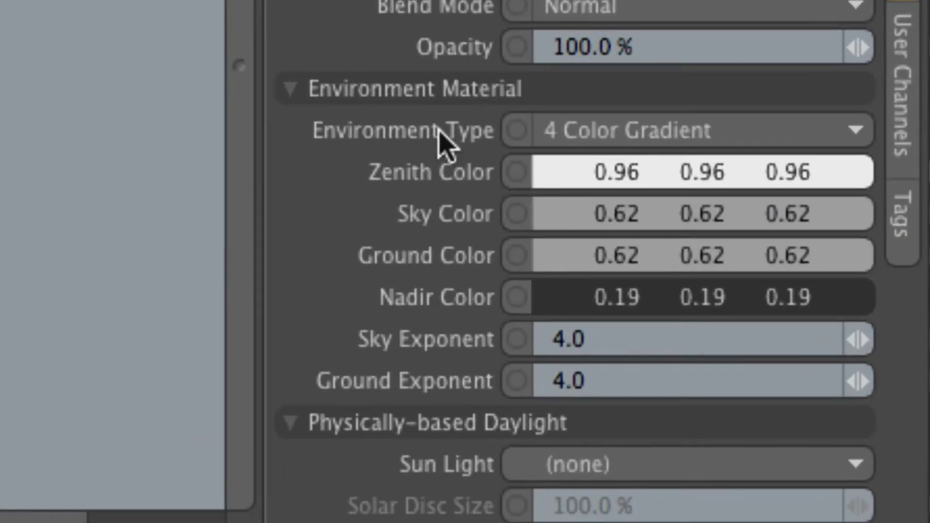
left_click(685, 132)
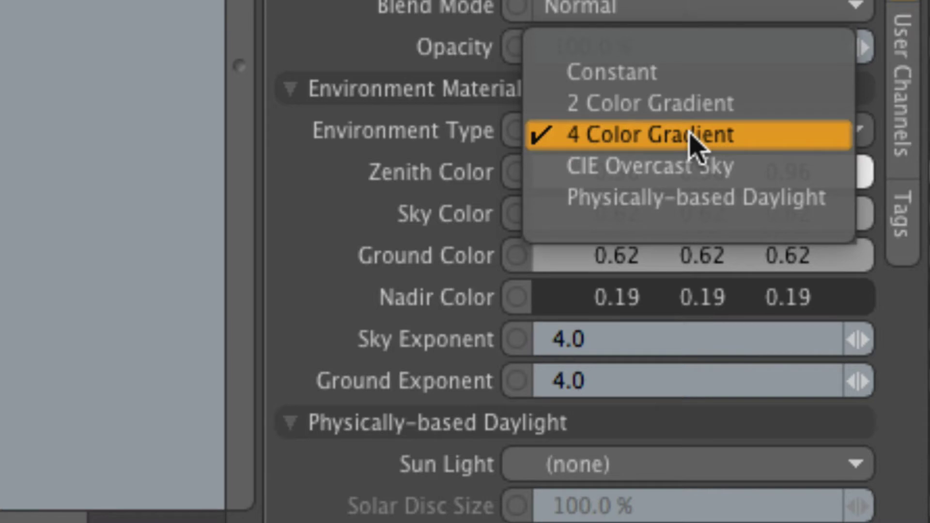
left_click(670, 81)
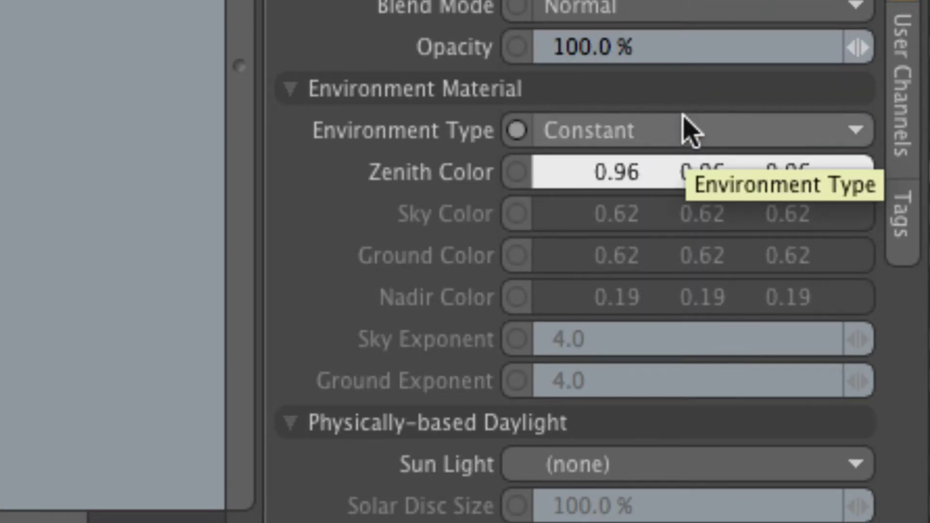
Step: Set the environment's Zenith Color to black (0.0, 0.0, 0.0)
left_click(684, 180)
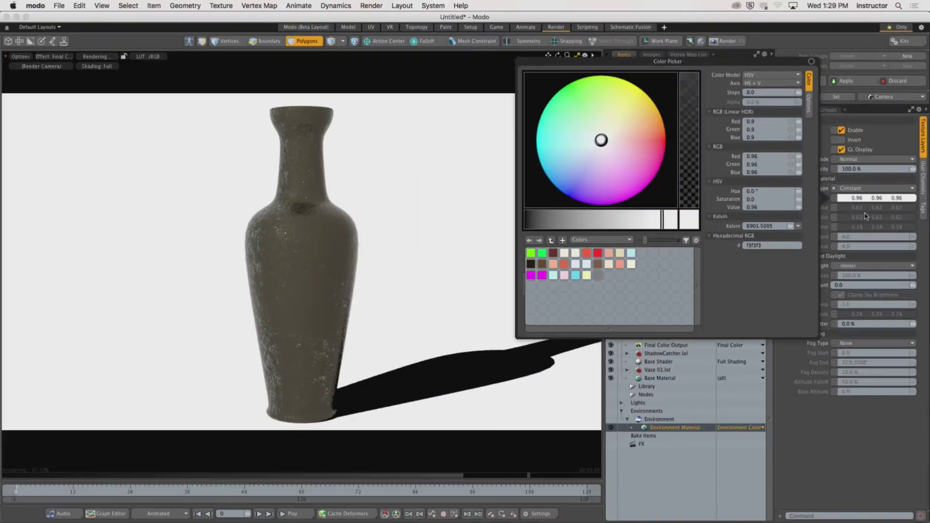
left_click_drag(249, 243, 114, 236)
left_click_drag(500, 220, 480, 221)
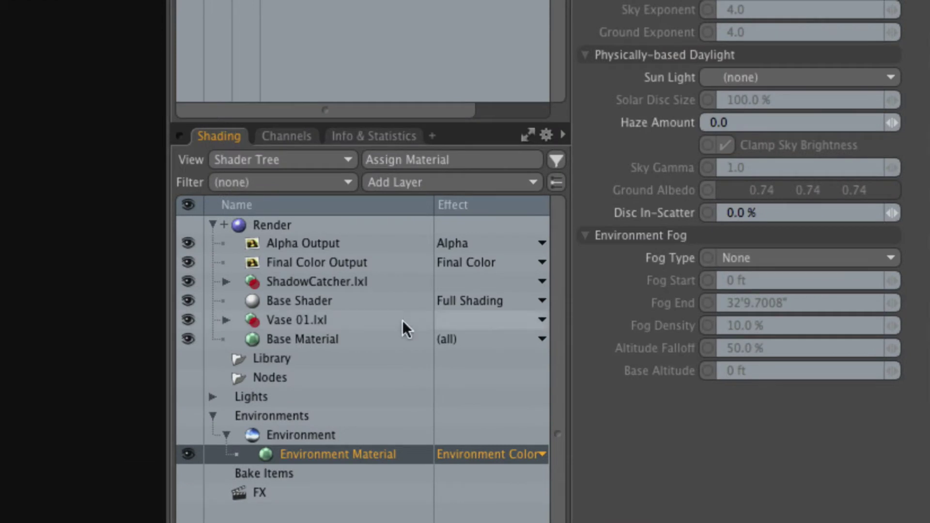
Step: Review the Render item's Global Illumination settings and the environment types available for the Environment Material
left_click(262, 226)
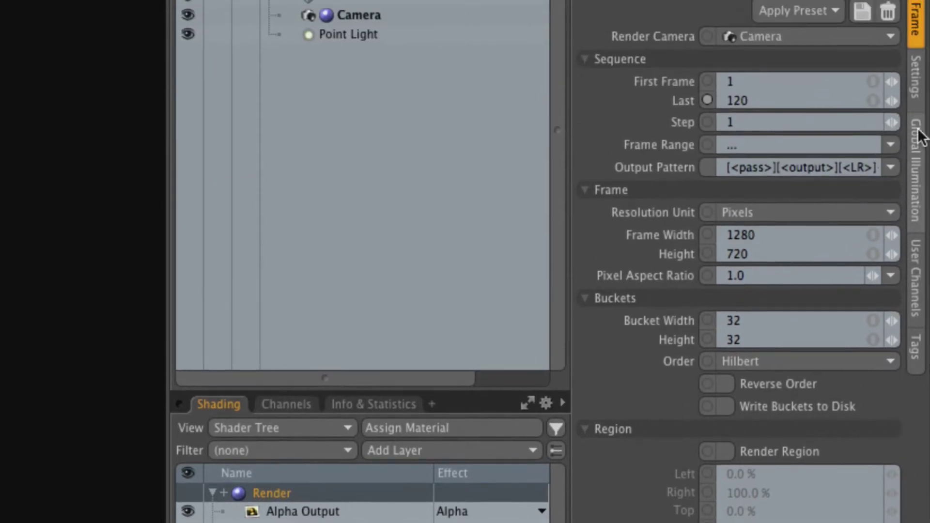
left_click(918, 136)
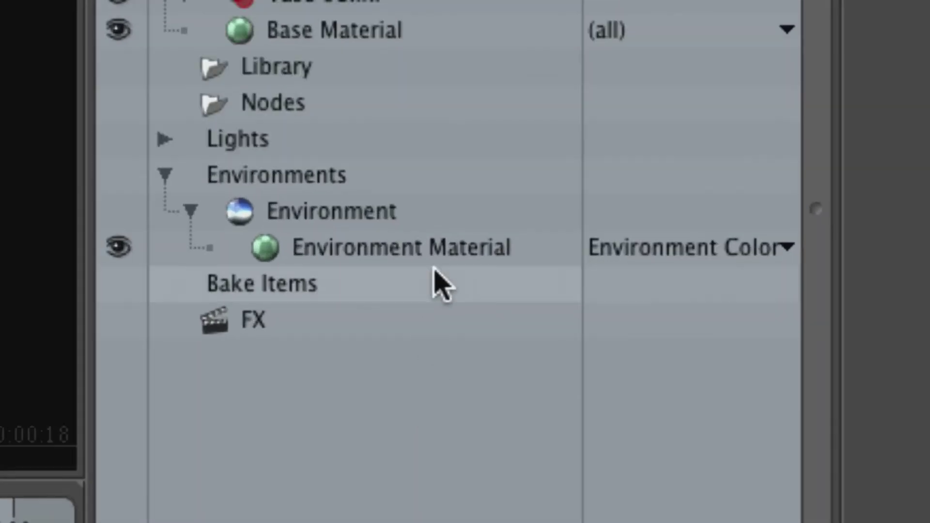
left_click(478, 258)
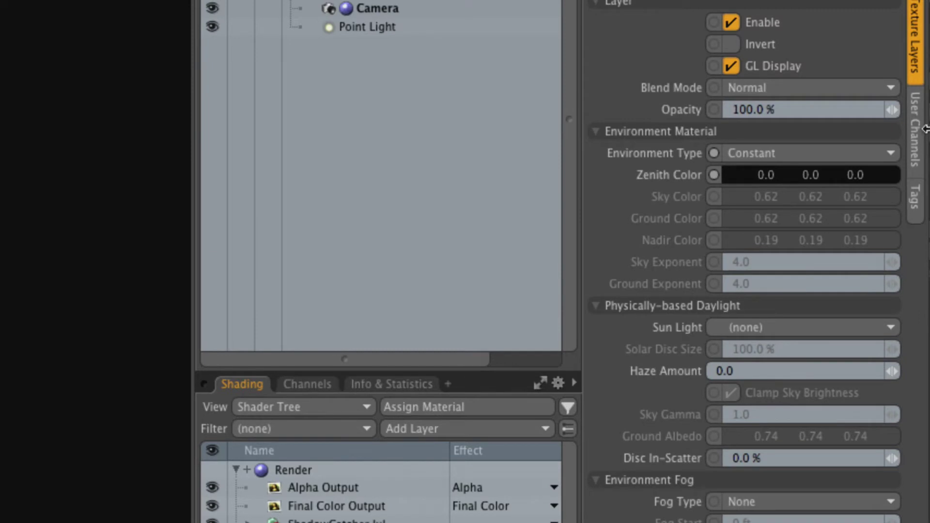
left_click(763, 153)
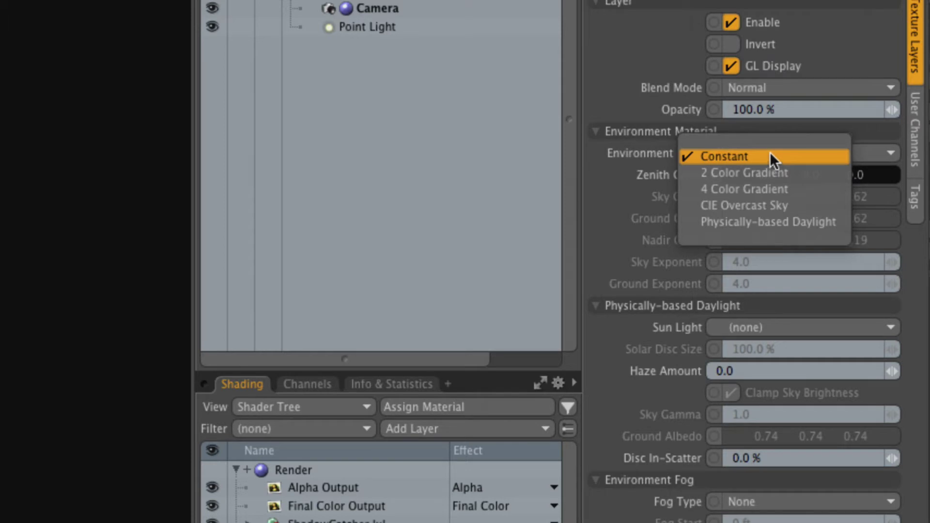
left_click(853, 194)
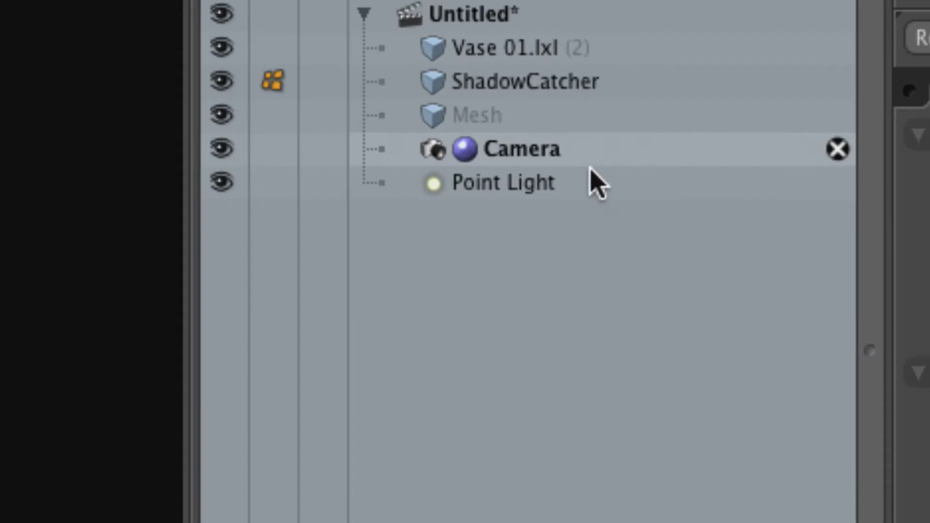
Step: Select the Point Light and look through the light types it can be changed to
left_click(717, 152)
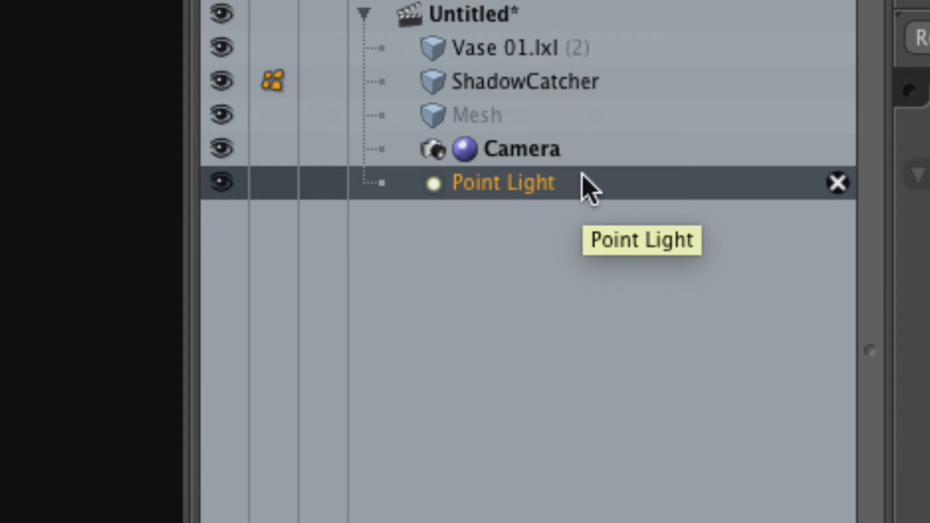
right_click(581, 183)
mouse_move(592, 354)
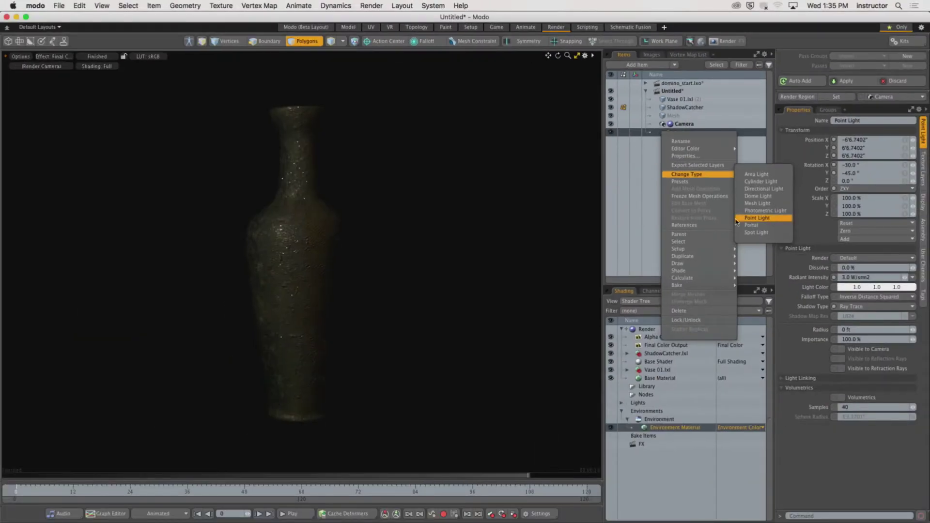
left_click(477, 224)
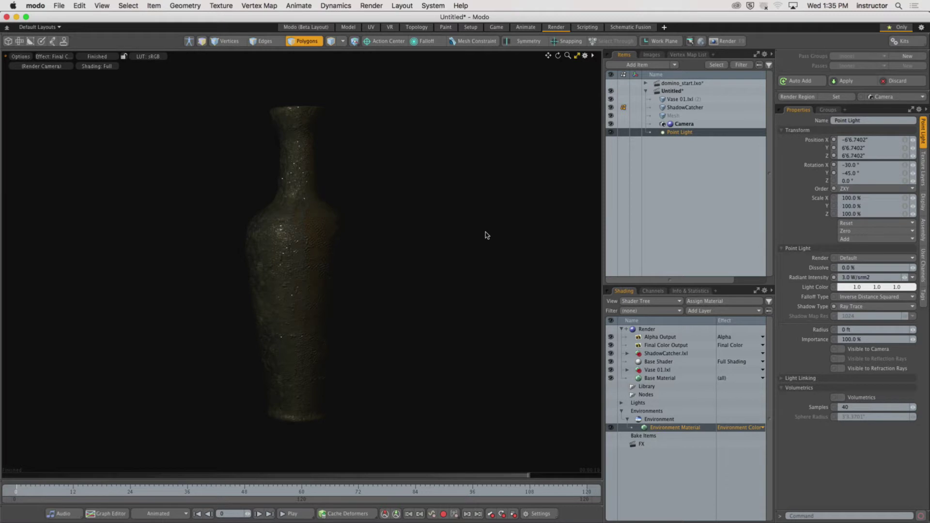
Step: Show the 3D view alongside the running render preview and move the Point Light along X to about 19.26 in
left_click(576, 55)
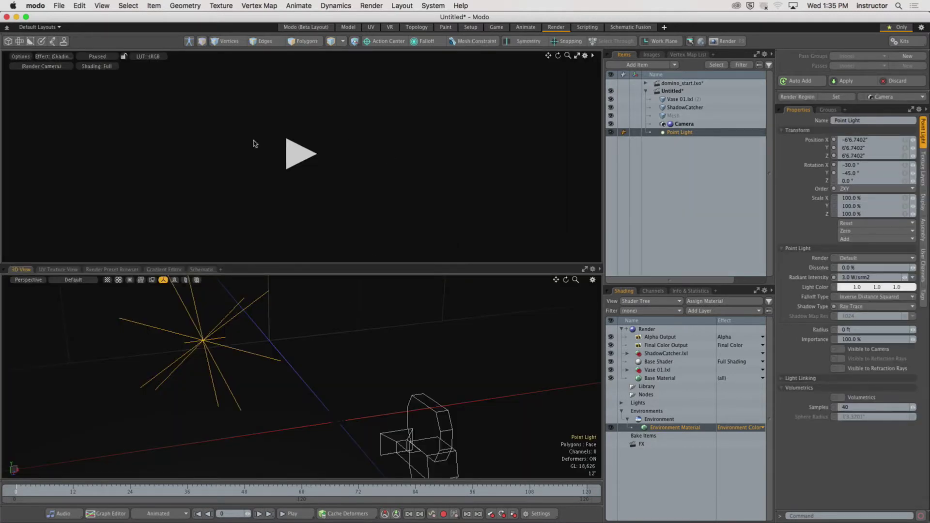
left_click(303, 154)
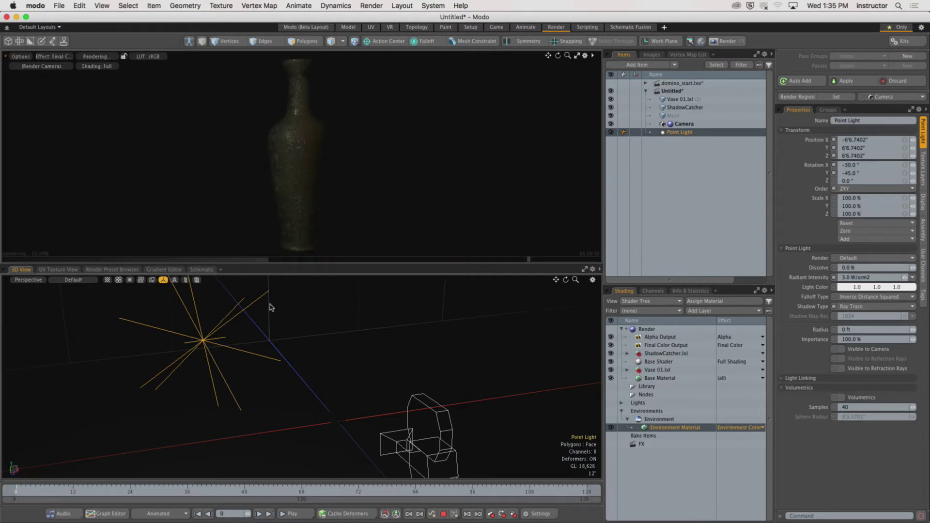
left_click_drag(270, 307, 252, 351, "alt")
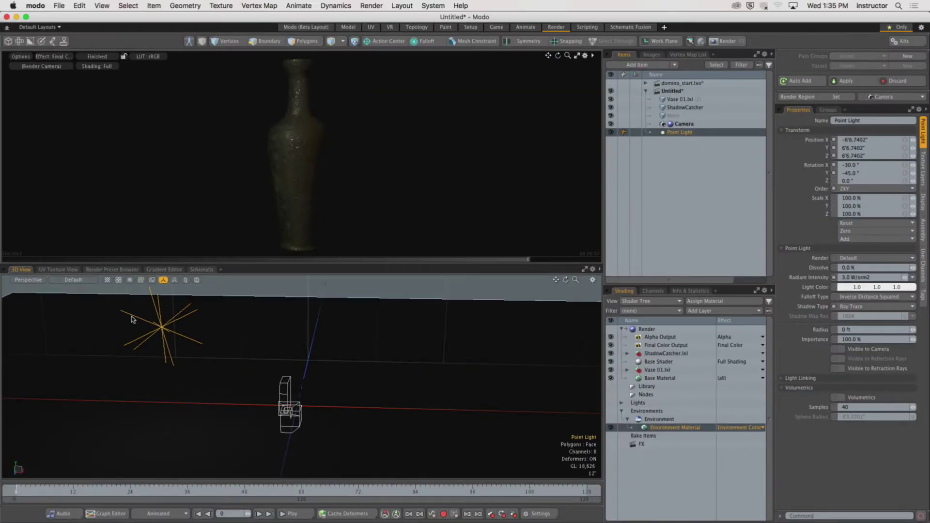
left_click_drag(132, 319, 311, 363, "alt")
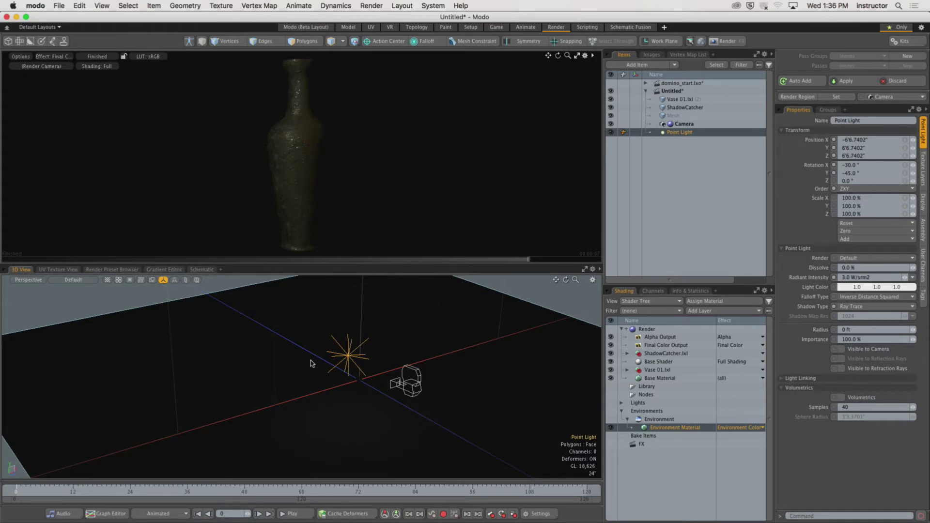
key("w")
left_click_drag(394, 353, 239, 378, "alt+shift")
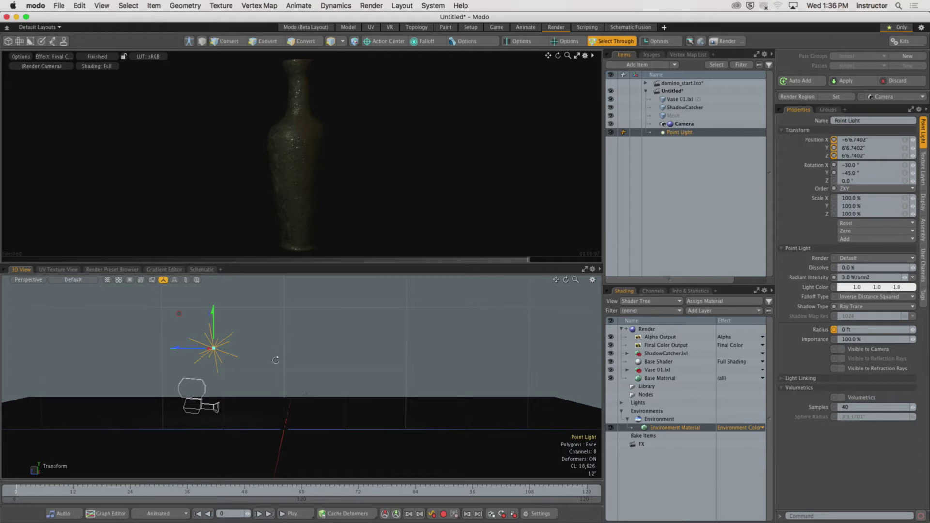
left_click_drag(272, 363, 208, 378, "alt")
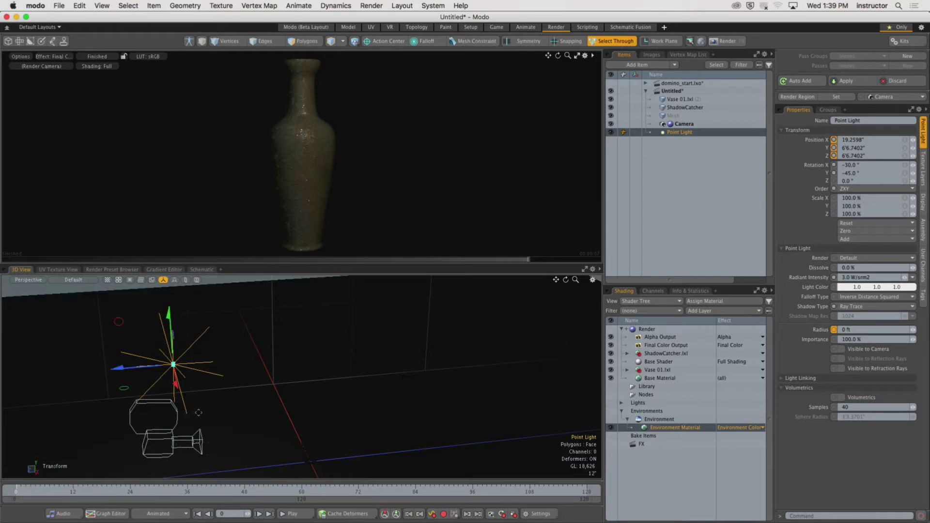
Step: Lower the Point Light to about 3 ft 3 in in Y and place it at about 5 ft 4 in in Z
left_click_drag(193, 417, 296, 407, "alt")
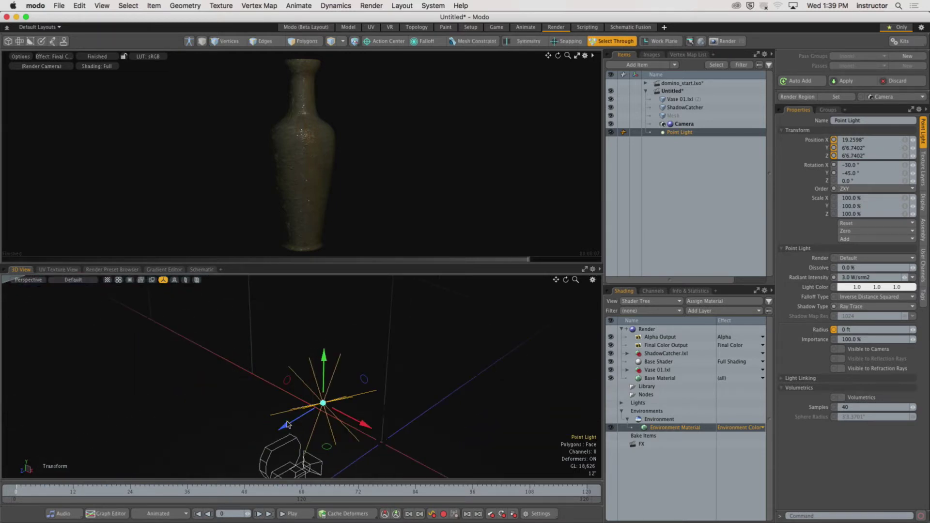
left_click(314, 413)
left_click(322, 402)
left_click_drag(323, 403, 222, 357)
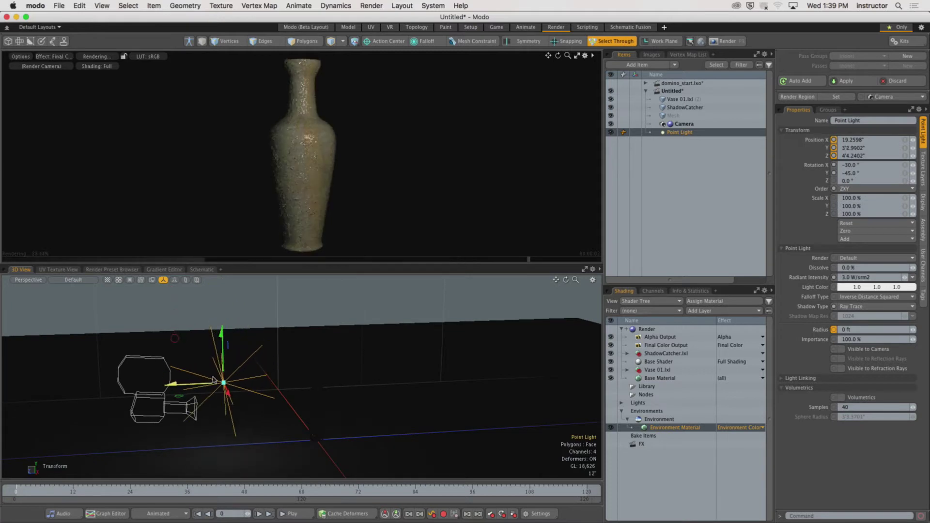
mouse_move(188, 388)
left_mouse_down()
mouse_move(234, 383)
mouse_move(1, 386)
mouse_move(199, 384)
left_mouse_up()
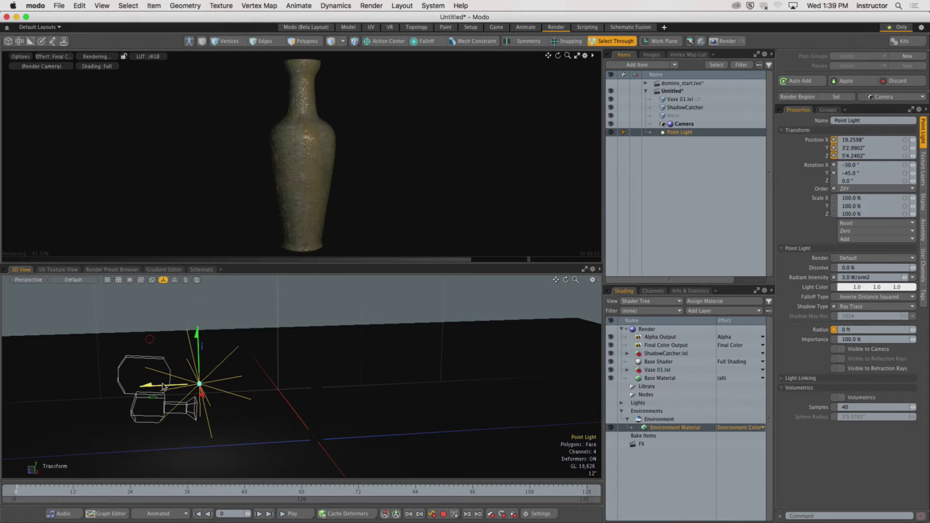
Step: Move the Point Light near the vase at about X -21.75, Y 33, Z 21.5 in, and resume the render in an enlarged preview
left_click_drag(174, 387, 223, 397, "alt")
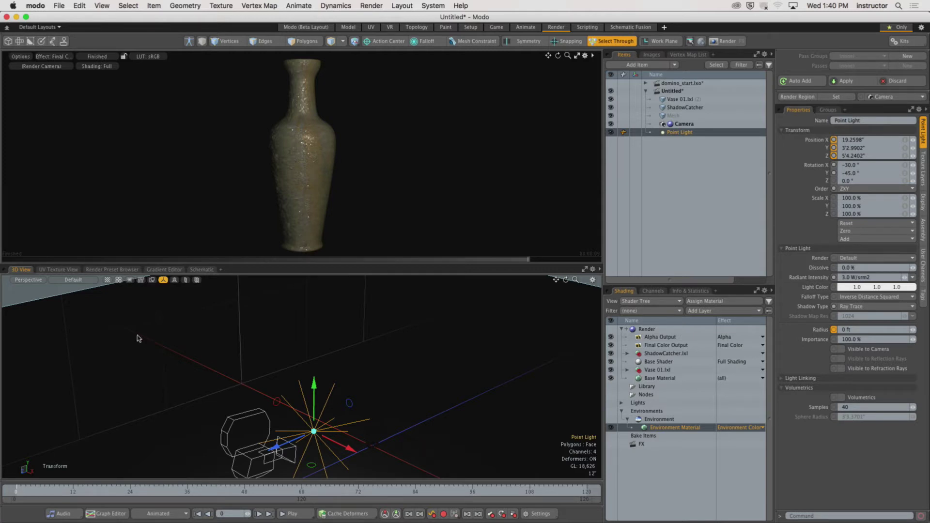
left_click_drag(293, 409, 320, 370, "alt")
left_click_drag(321, 416, 319, 420)
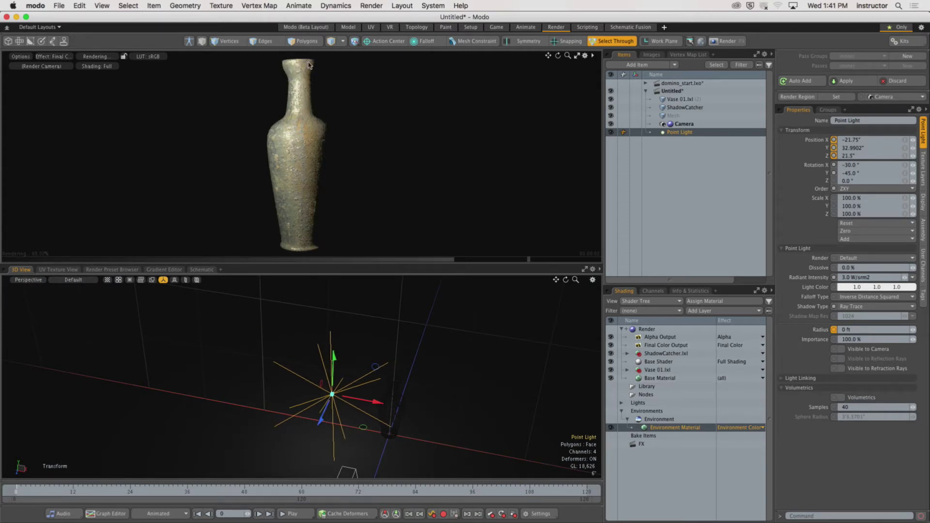
left_click(577, 55)
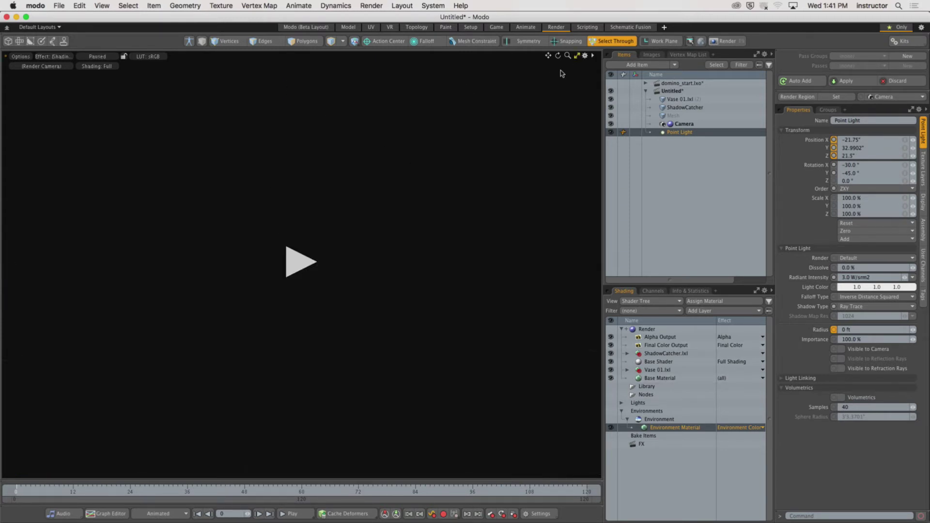
left_click(302, 262)
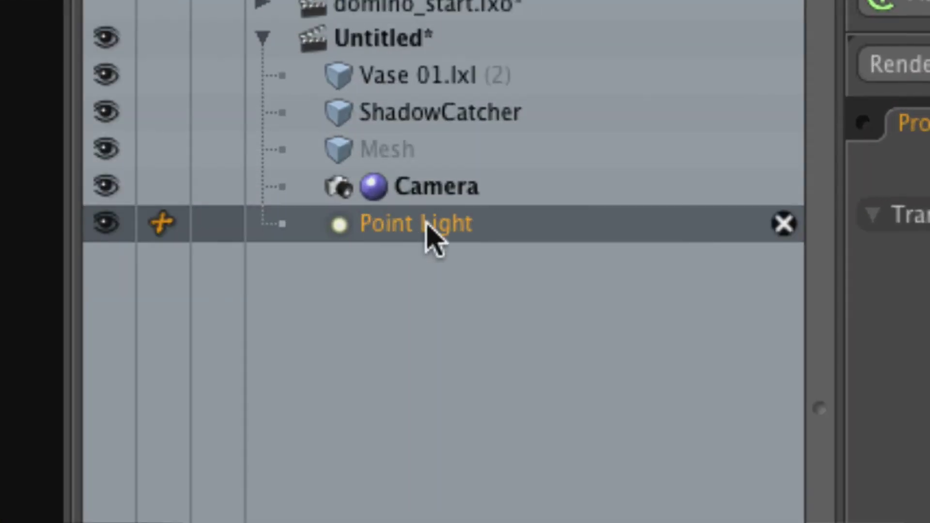
Step: Change the Point Light's type to Spot Light and restore the 3D view alongside the render preview
right_click(417, 227)
mouse_move(465, 421)
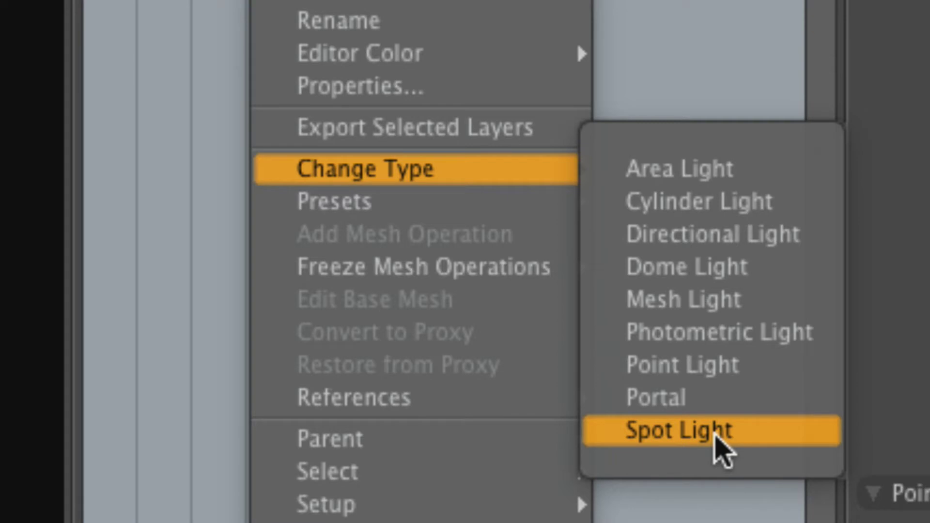
left_click(715, 432)
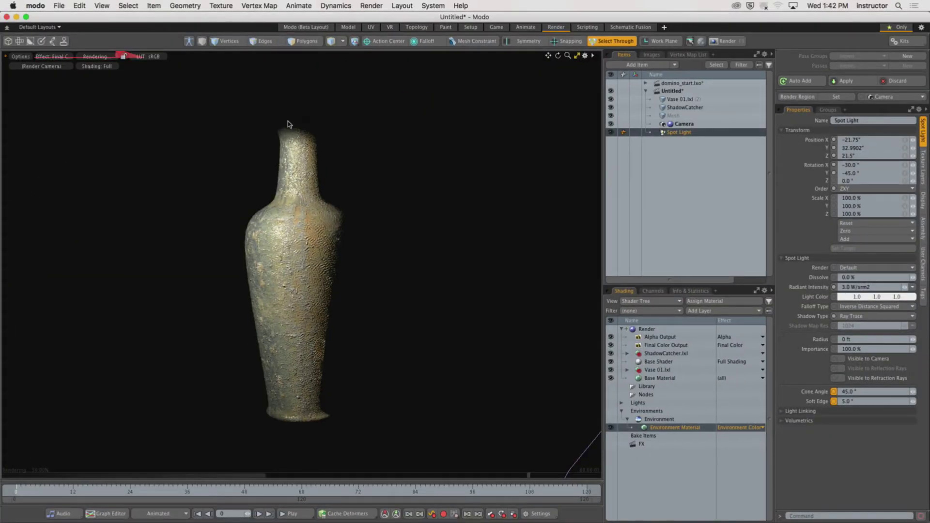
left_click(577, 56)
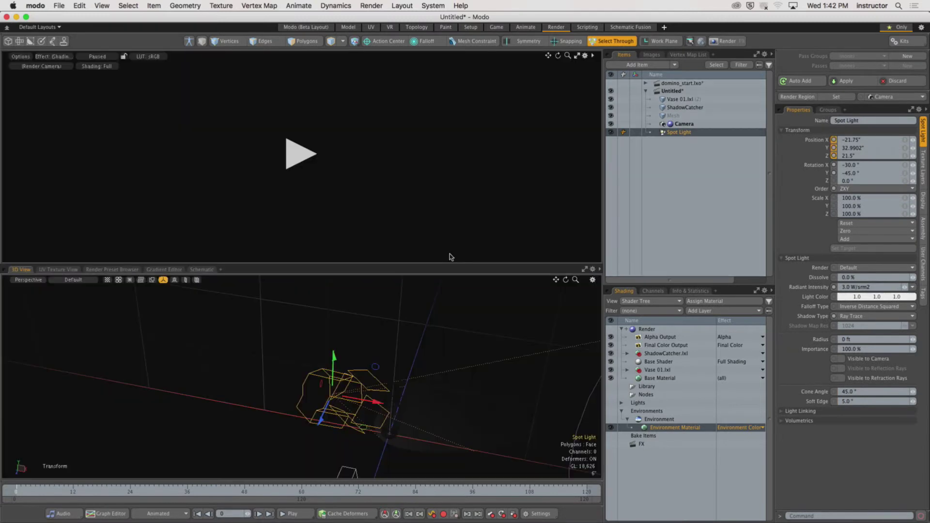
Step: Resume the render preview, raise the Spot Light to about 7 ft 7 in in Y and tilt its X rotation to about -74°
scroll(349, 348, "up", 3)
left_click_drag(349, 349, 282, 359, "alt")
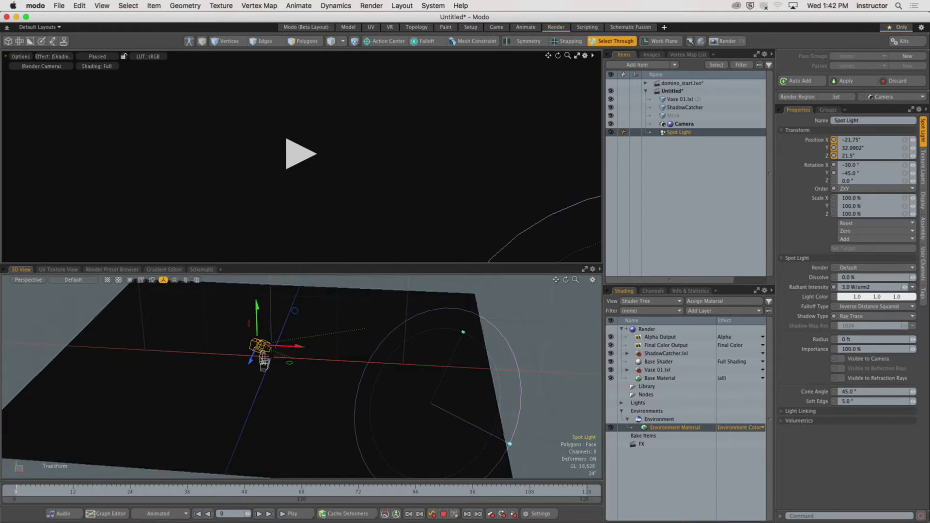
left_click(298, 155)
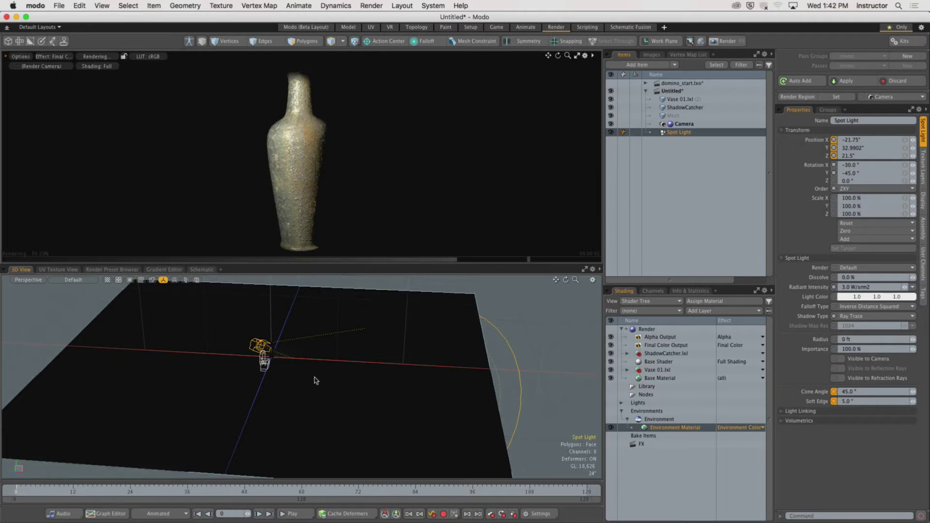
key("y")
left_click_drag(313, 394, 353, 363, "alt")
left_click_drag(246, 341, 256, 300)
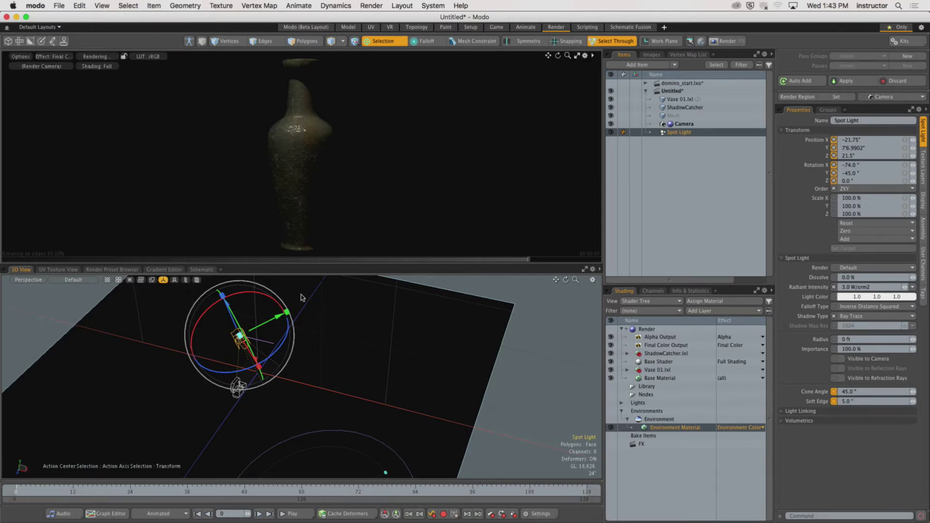
Step: Leave the transform tool, deselect the Spot Light and hide the ShadowCatcher item
left_click_drag(301, 297, 338, 324, "alt")
left_click_drag(339, 324, 436, 315, "ctrl+alt")
key("space")
left_click(492, 314)
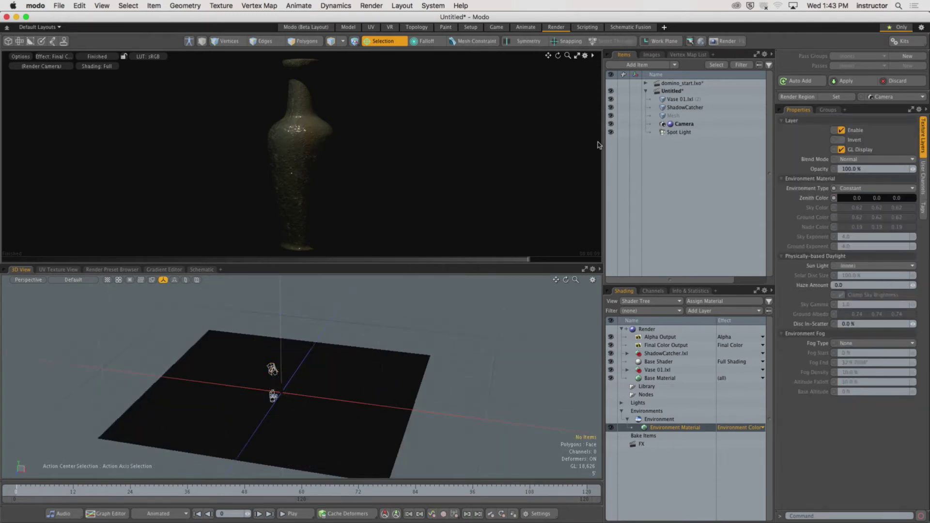
left_click(611, 107)
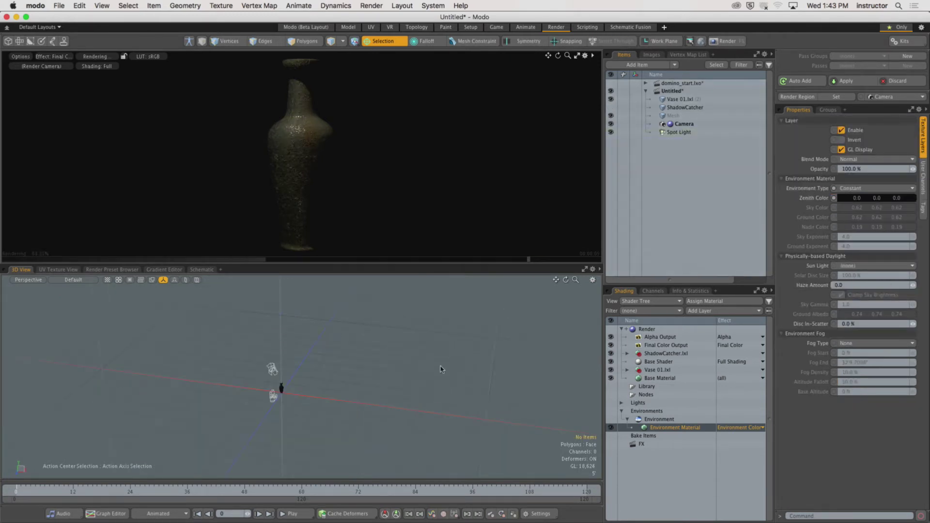
Step: Draw a large flat ground plane centred beneath the vase in the empty Mesh item and close the modelling palette
left_click(9, 40)
left_click(663, 116)
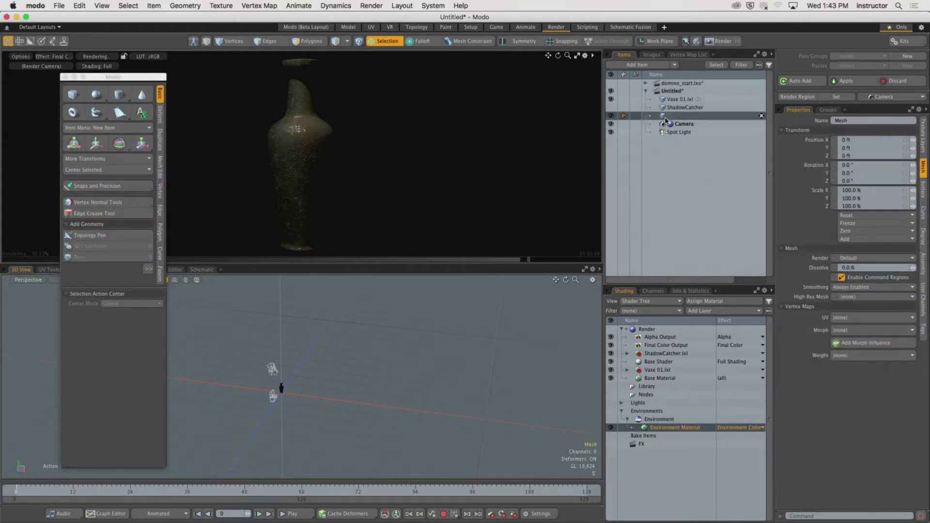
left_click(72, 94)
mouse_move(342, 394)
left_mouse_down("alt")
mouse_move(257, 292)
mouse_move(514, 477)
mouse_move(472, 477)
left_mouse_up("alt")
key("space")
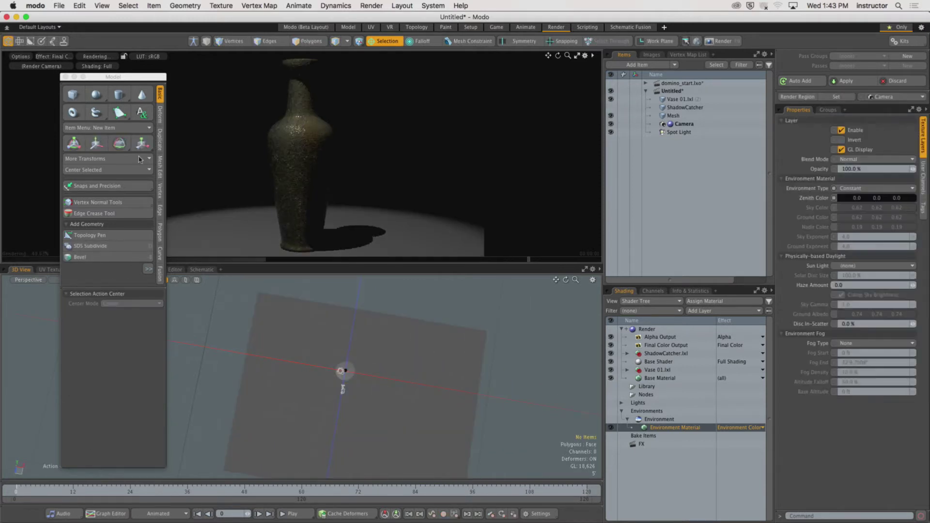
left_click(83, 76)
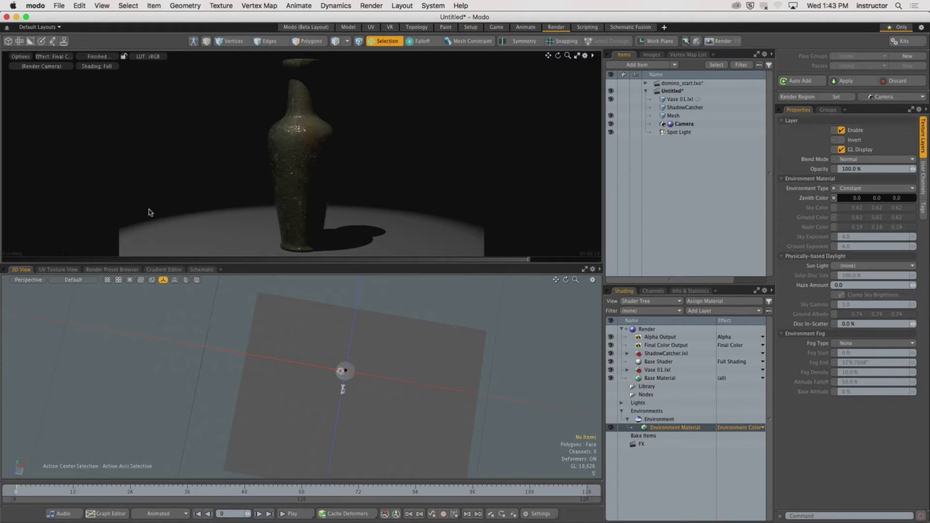
Step: Resize the Spot Light's cone angle to about 37° and its soft edge to about 15.6° with the viewport handles
left_click_drag(332, 353, 352, 359, "alt")
left_click(354, 372)
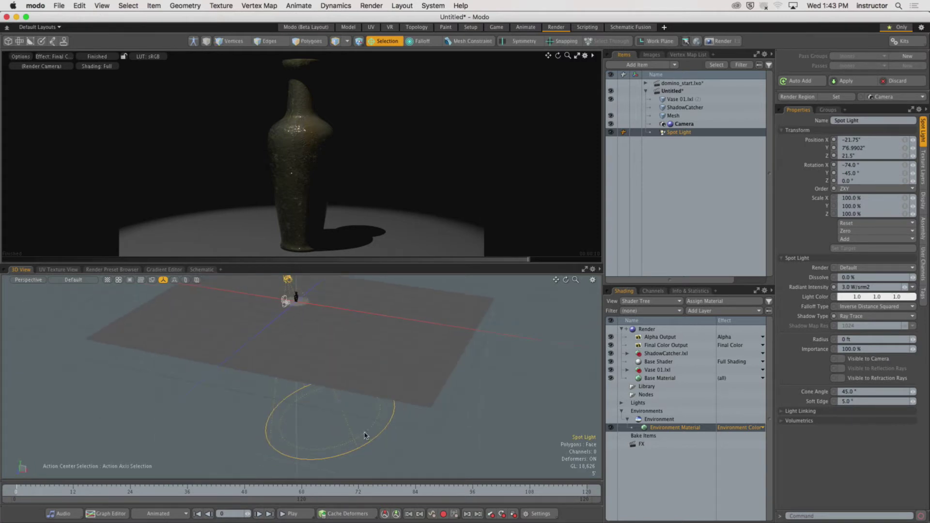
key("y")
left_click_drag(357, 420, 348, 445, "alt")
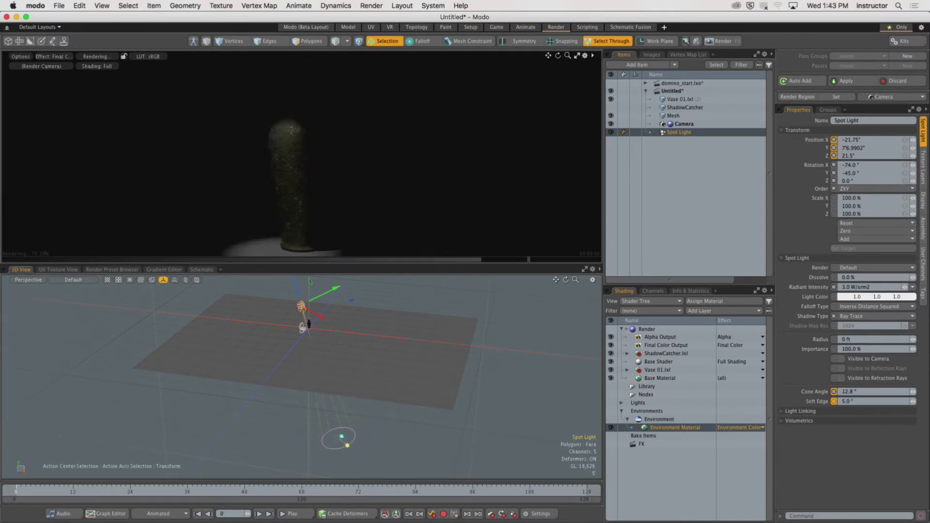
left_click_drag(347, 445, 375, 457)
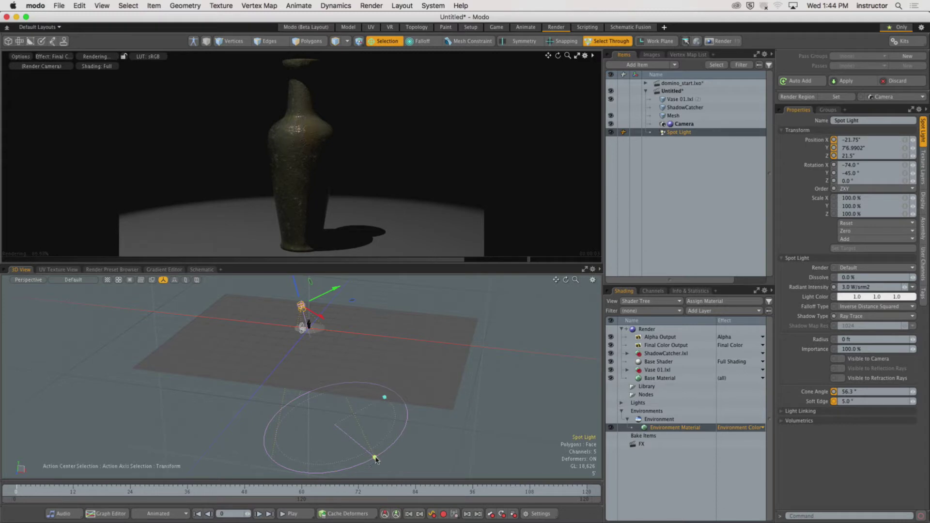
left_click_drag(375, 457, 364, 453)
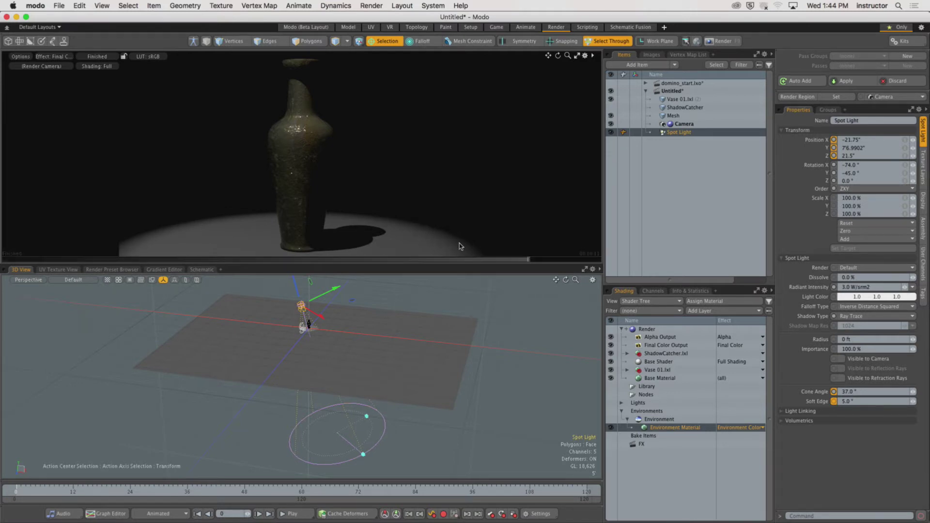
left_click_drag(367, 419, 374, 414)
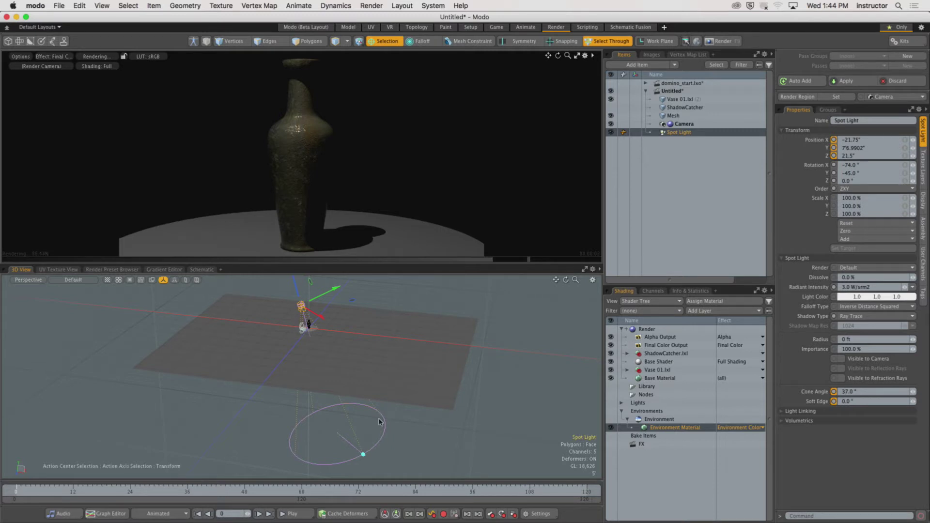
left_click_drag(379, 423, 343, 429)
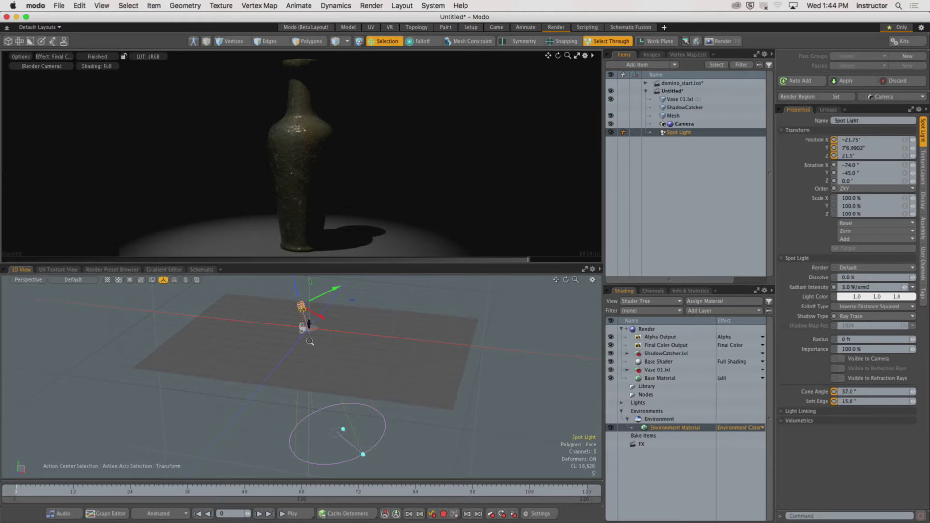
Step: Move the Spot Light back along its own Z-axis to about X -31.6 in, Y 11 ft 7.5 in, Z 31.3 in
left_click_drag(339, 368, 255, 303, "alt")
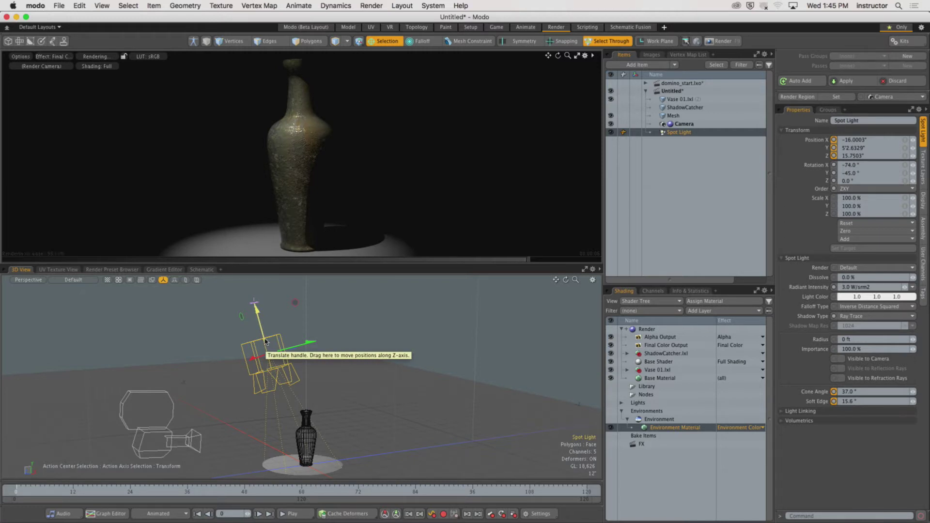
left_click_drag(265, 341, 260, 283)
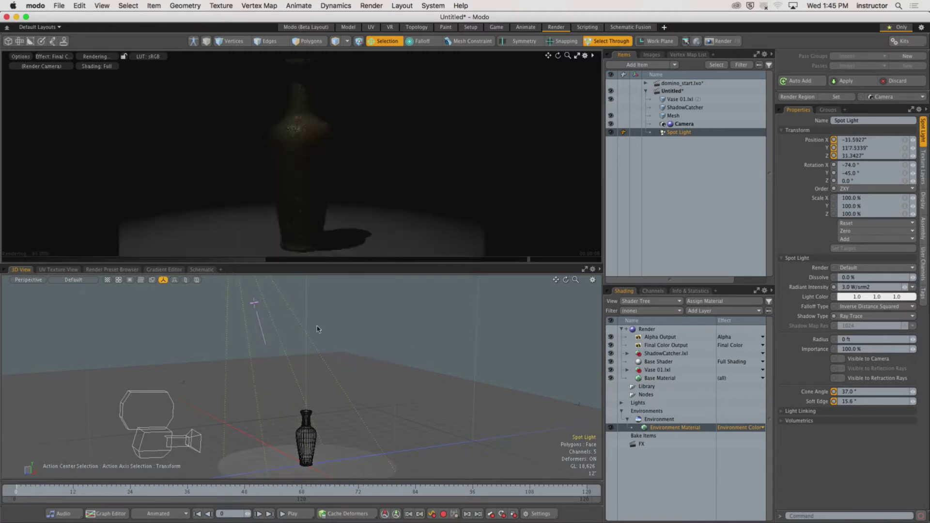
left_click_drag(320, 326, 361, 342, "alt")
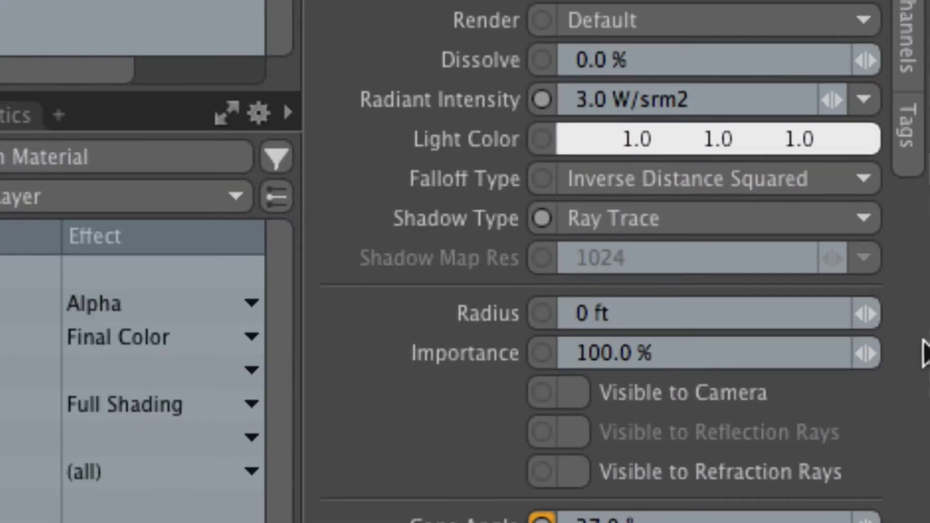
Step: Raise the Spot Light's radiant intensity first to 10 W/srm2 and finally to 20 W/srm2
left_click_drag(708, 97, 488, 104)
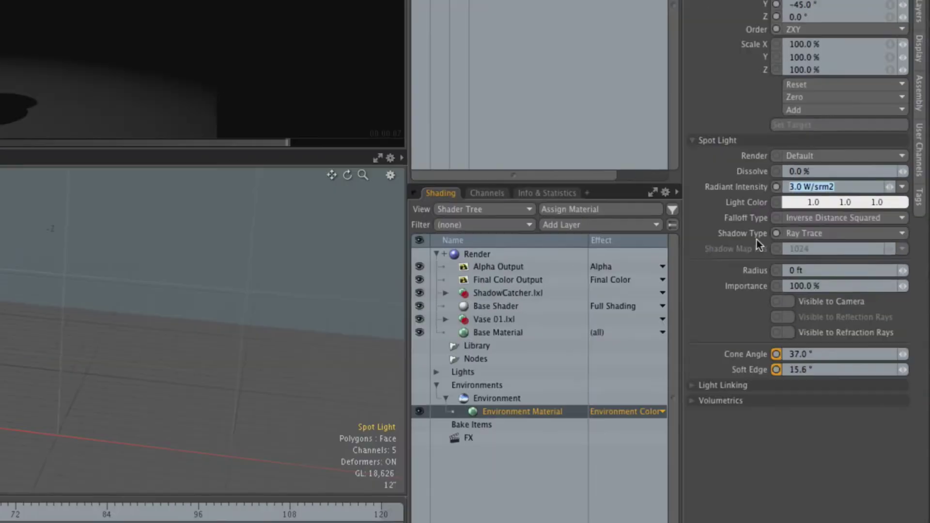
type("10")
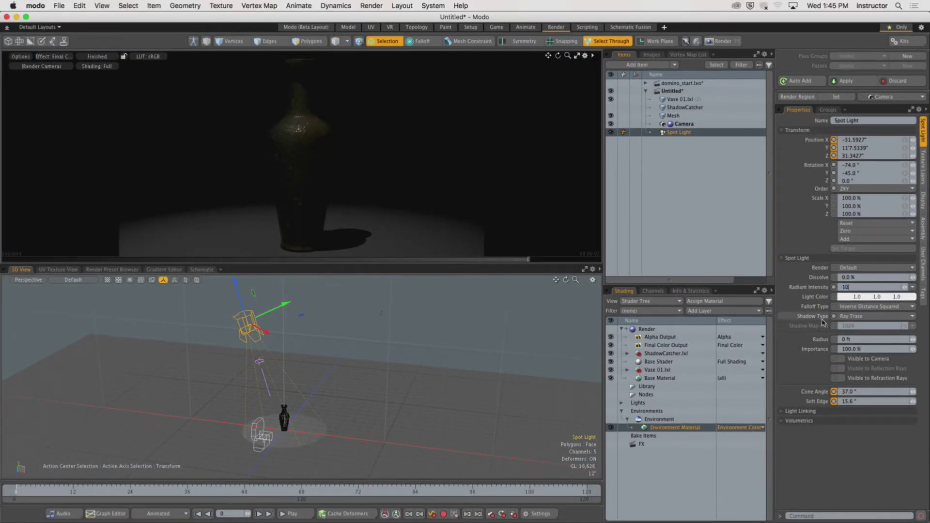
key("Return")
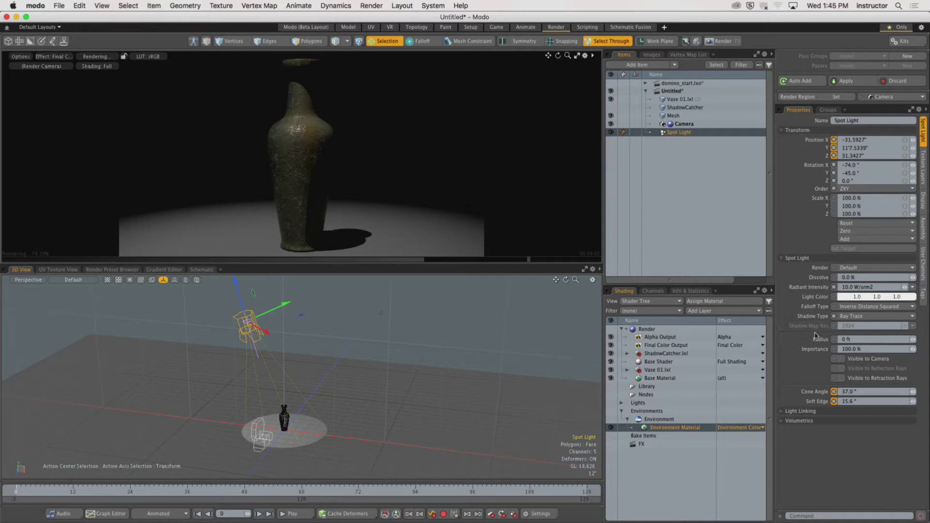
left_click(822, 288)
type("20")
key("Return")
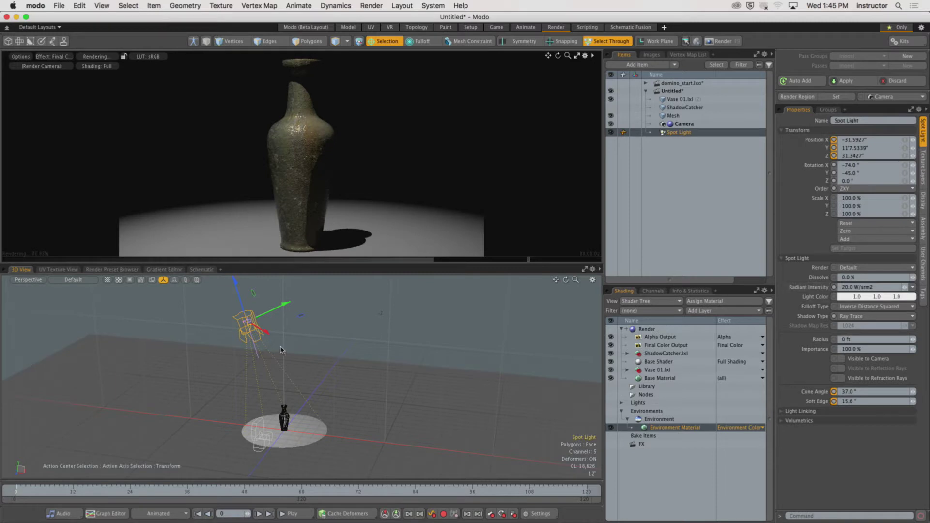
Step: Move the Spot Light to about X -3 ft 9 in, Y 6 ft 5 in, Z 3 ft 9 in and rotate it to -48.5° in X
left_click_drag(235, 290, 237, 378)
key("e")
key("w")
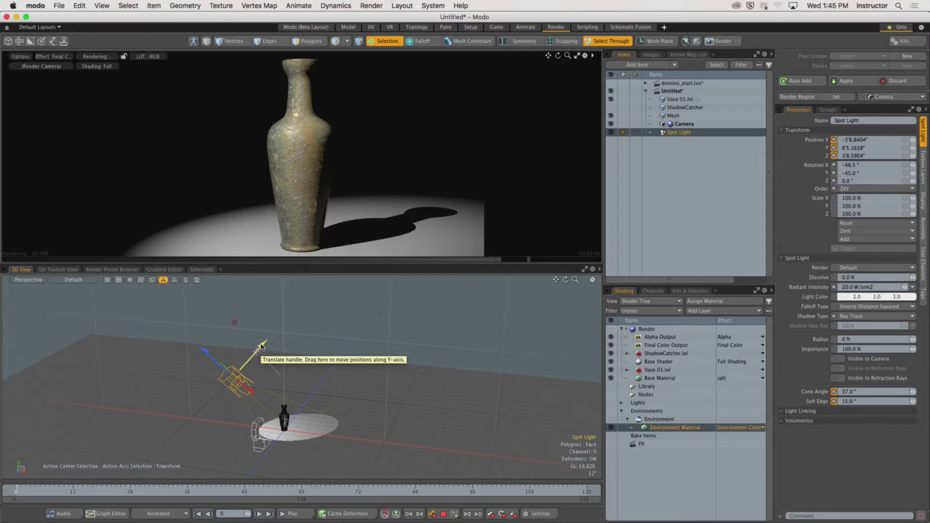
Step: Render the spotlit vase in an enlarged preview to examine its shadow, and restore the split view
left_click(577, 57)
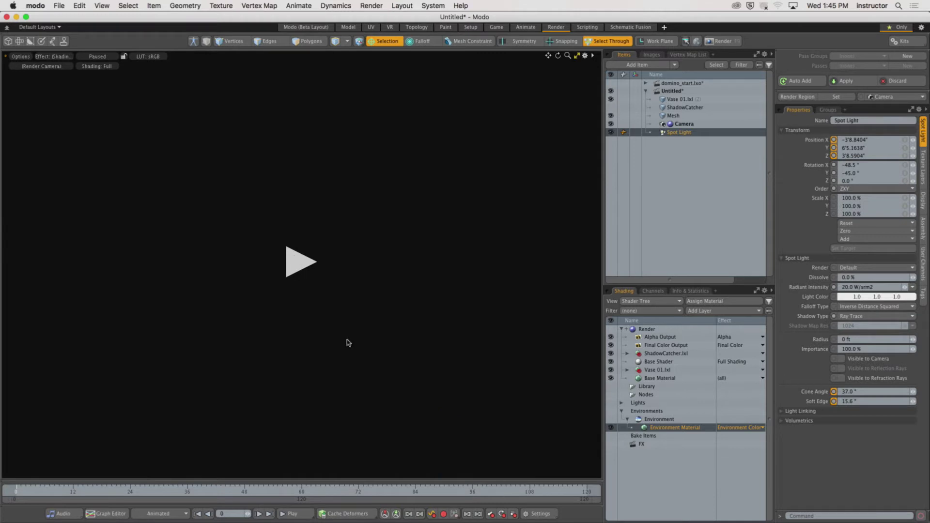
left_click(296, 263)
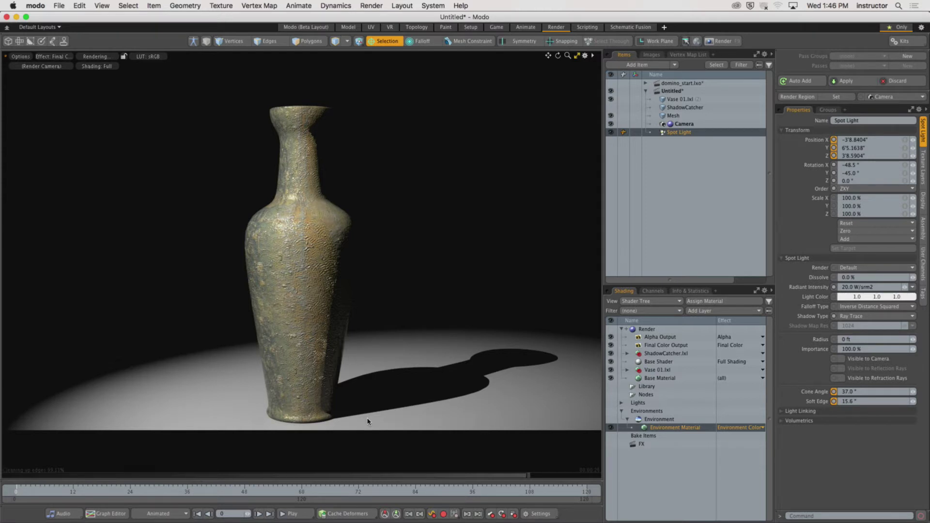
left_click(577, 55)
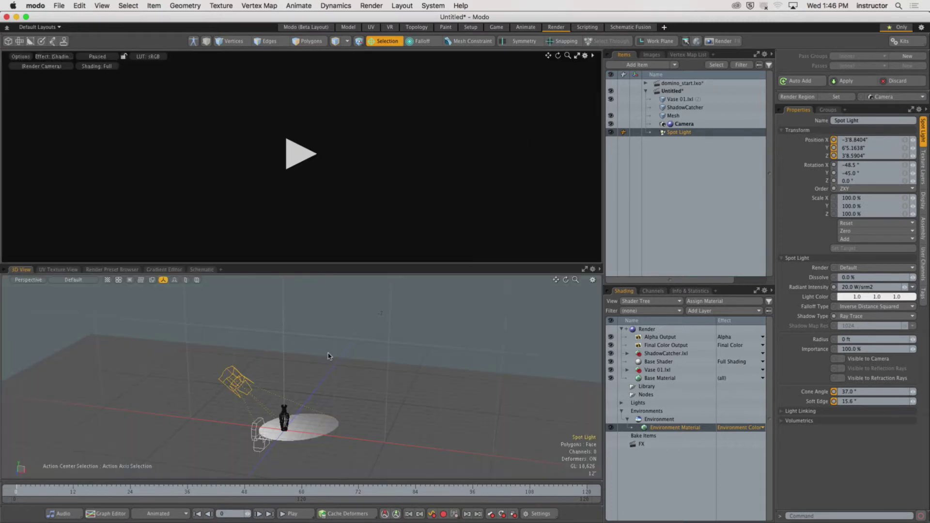
Step: Change the Spot Light's type to Area Light and resume the render preview
left_click_drag(328, 356, 349, 361, "alt")
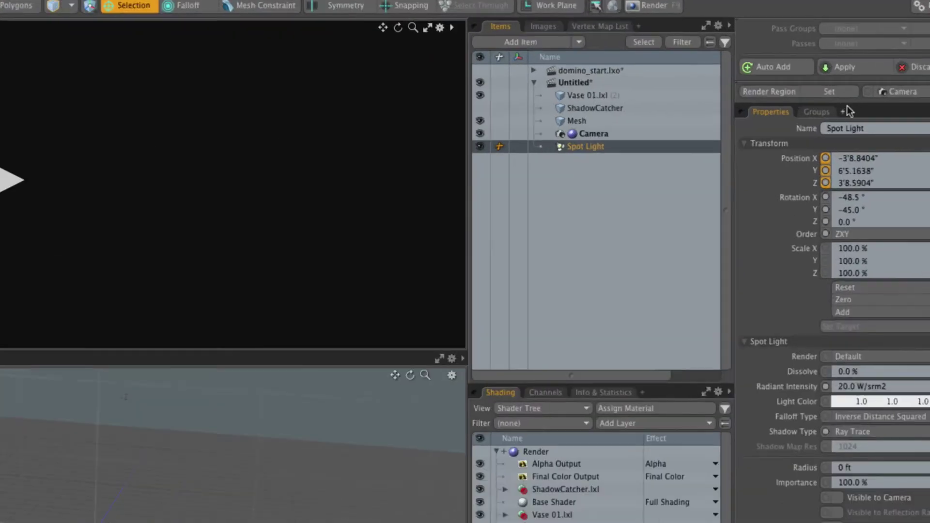
right_click(603, 148)
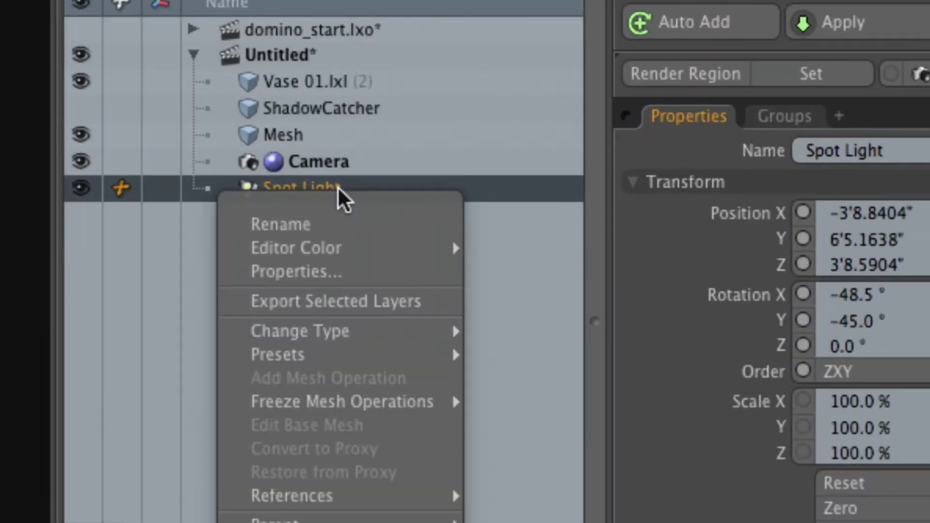
mouse_move(357, 335)
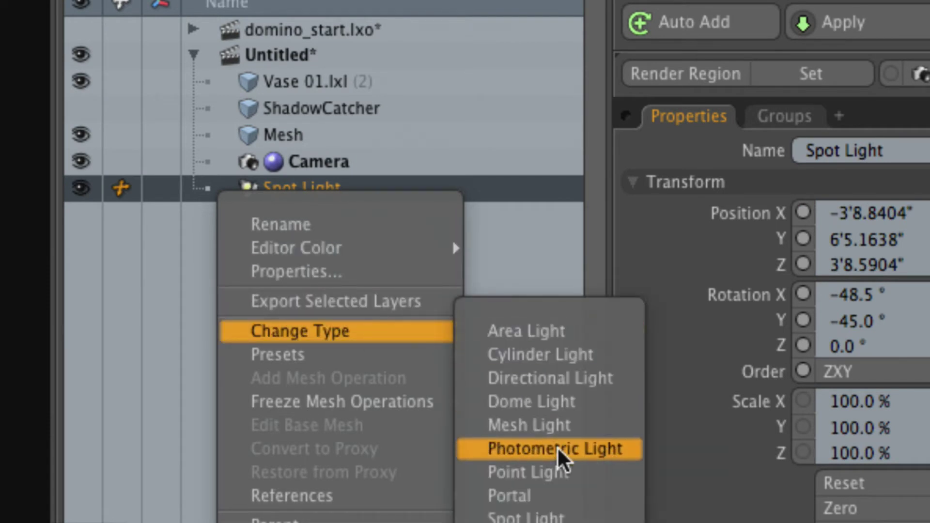
left_click(591, 331)
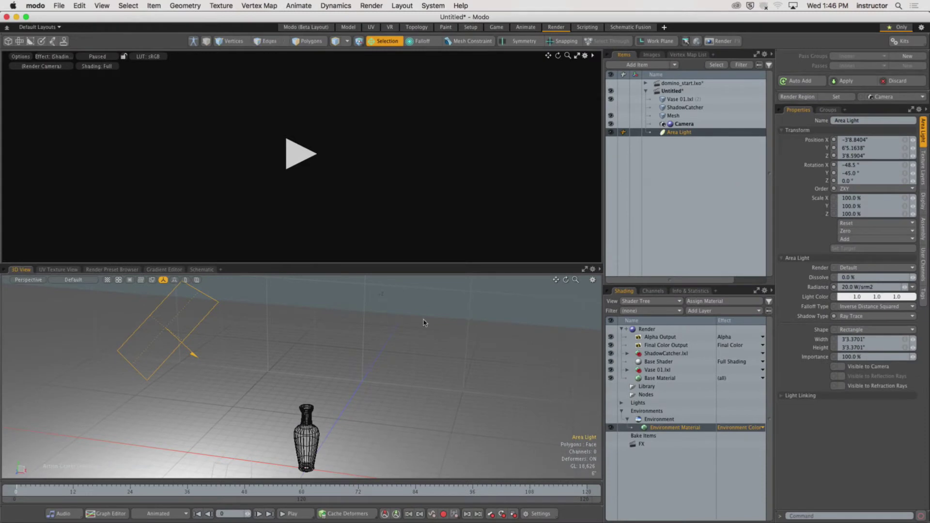
left_click(295, 147)
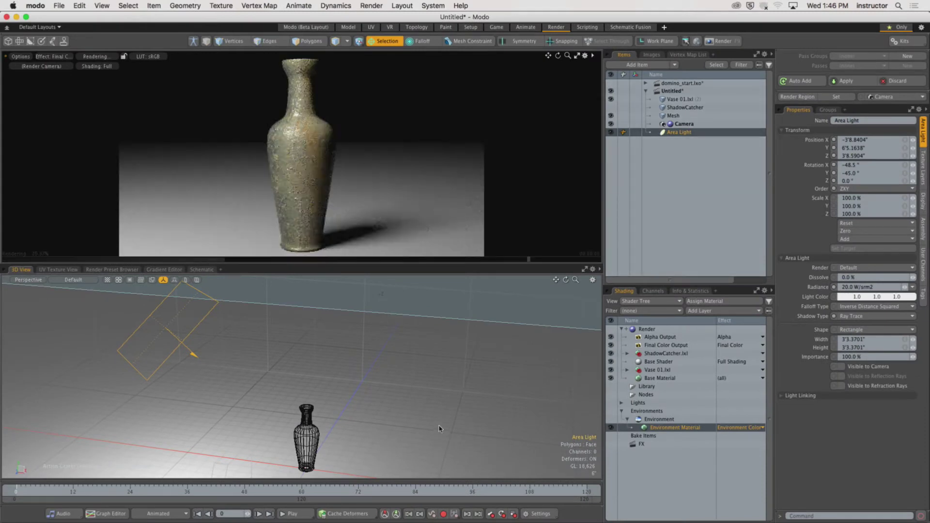
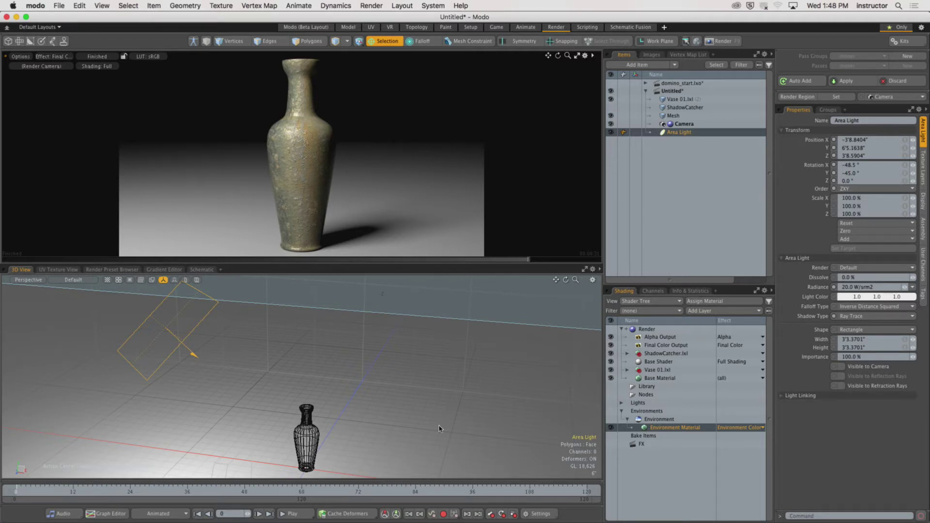
Step: Show the Area Light's transform handles and adjust its height to about 4 ft 2 in
left_click_drag(294, 311, 303, 339, "alt")
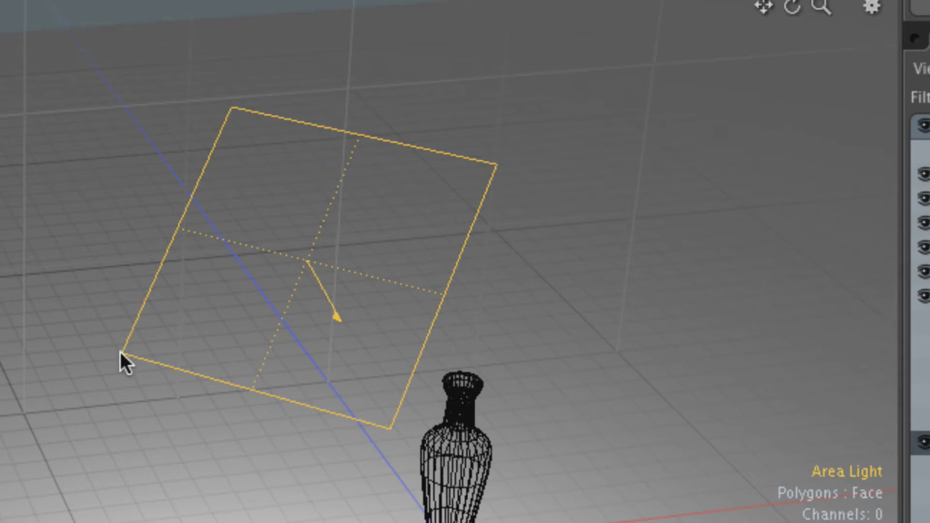
key("y")
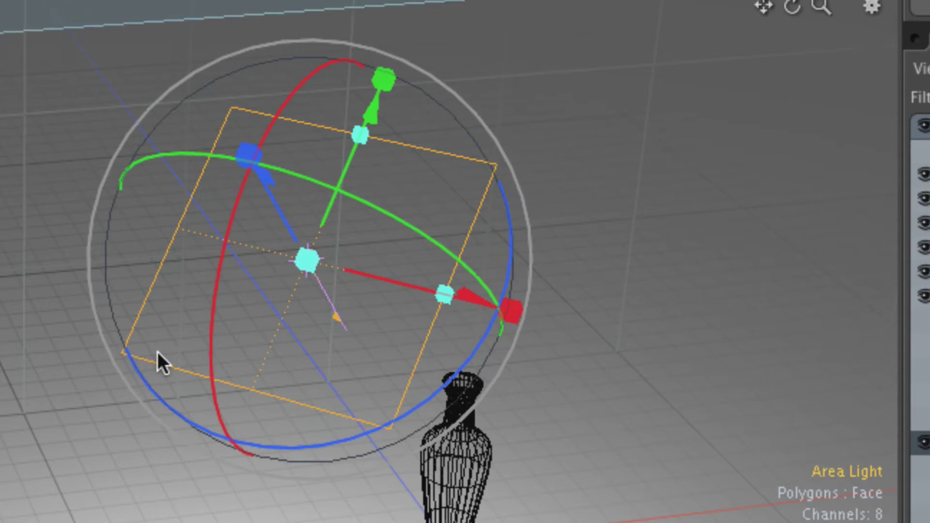
left_click_drag(365, 141, 371, 159)
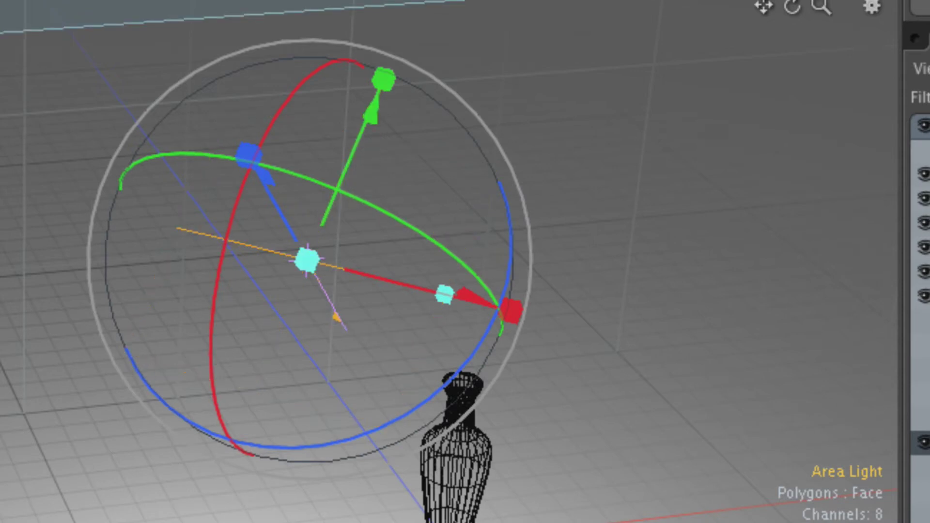
key("ctrl+z")
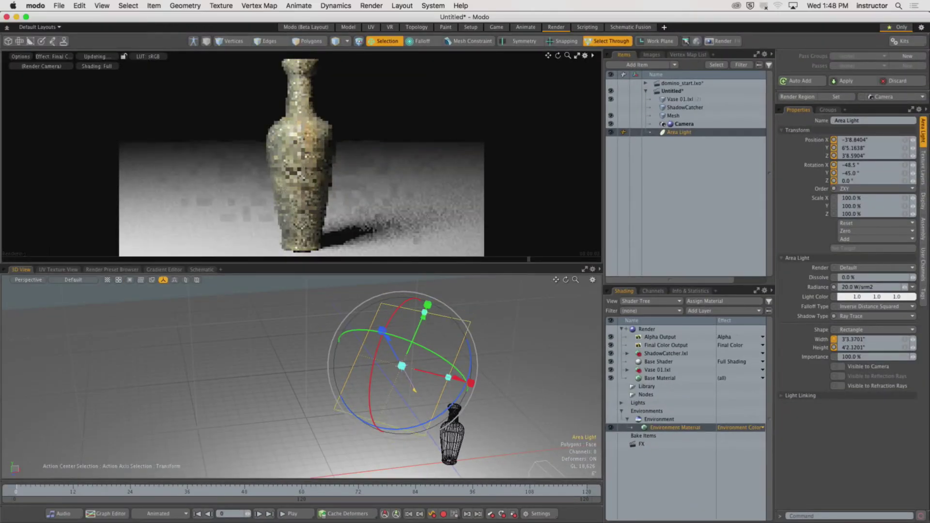
Step: Enlarge the Area Light to about 4 ft 10 in wide and 8 ft 9 in high
key("ctrl+shift+z")
key("ctrl+shift+z")
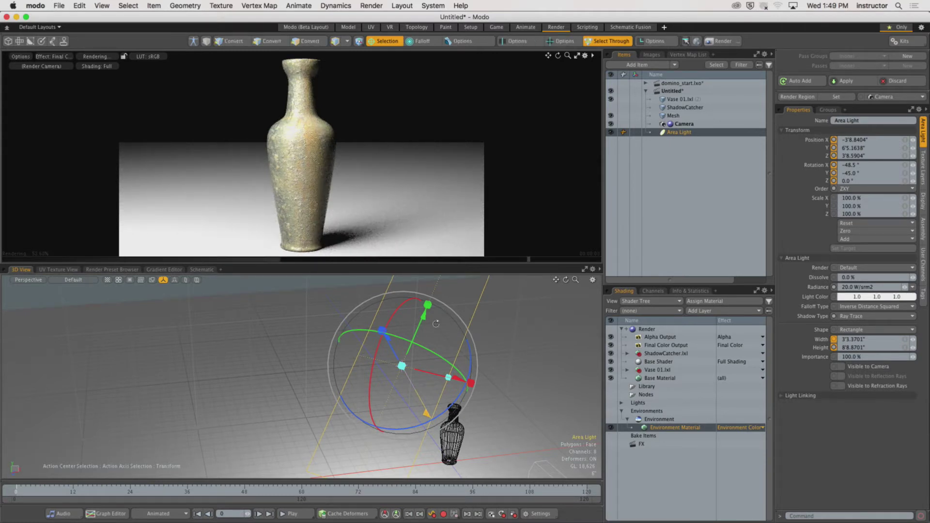
mouse_move(450, 351)
left_mouse_down("alt")
mouse_move(425, 348)
mouse_move(458, 346)
left_mouse_up("alt")
key("ctrl+shift+z")
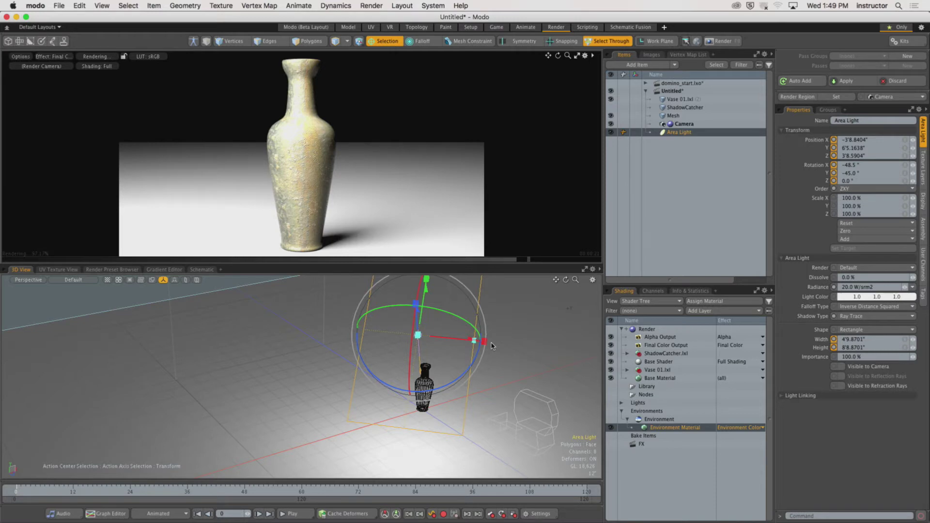
Step: Shrink the Area Light to about 20.9 in by 4 ft 3 in and place it near X -20.5, Y 28.3, Z 20.3 in, rotated -12° in X
left_click_drag(491, 345, 281, 390, "alt")
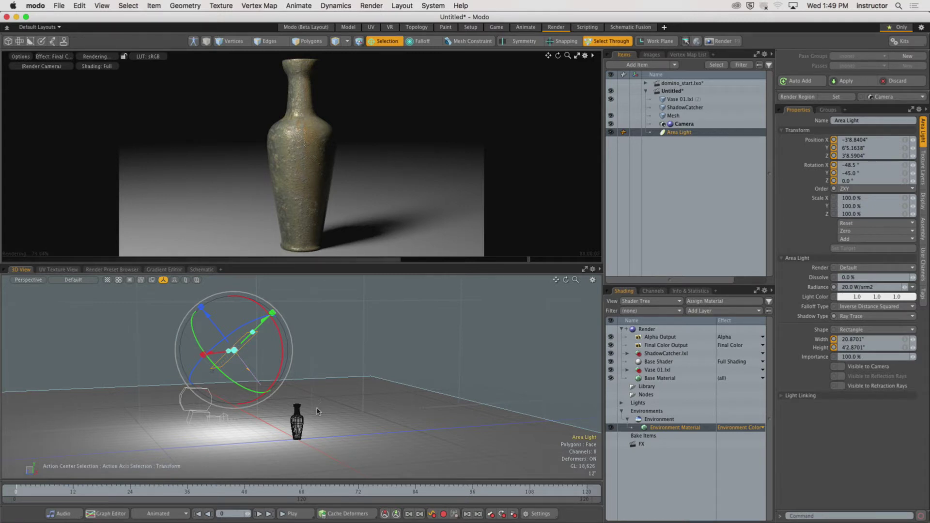
left_click_drag(317, 408, 263, 368, "ctrl+alt")
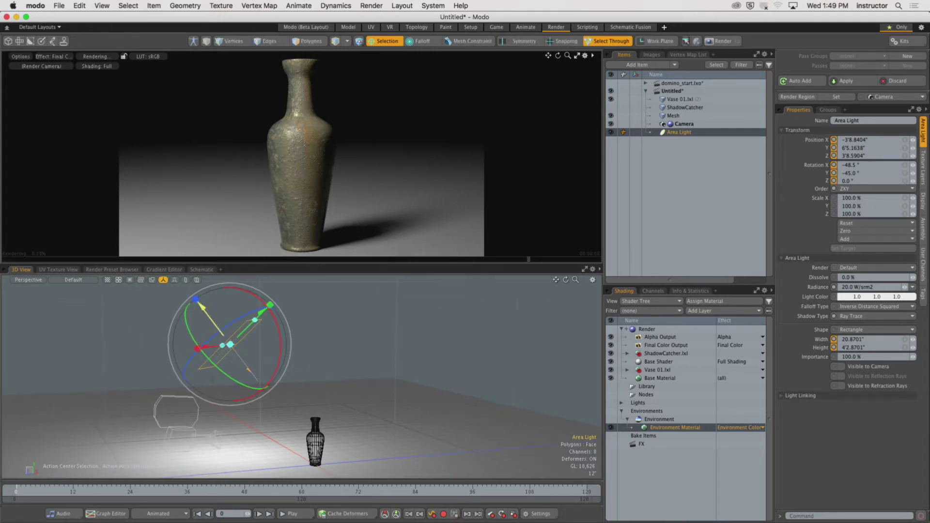
left_click_drag(213, 324, 298, 389)
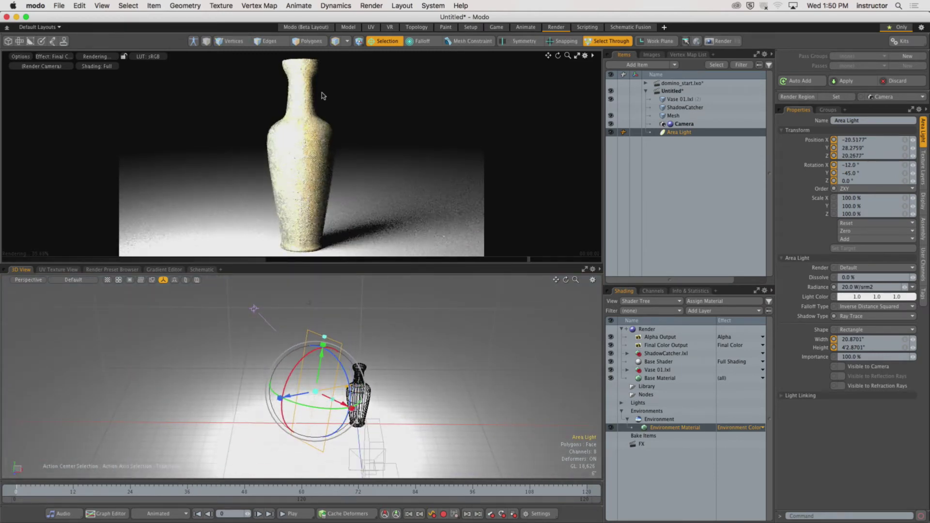
Step: Render the vase in an enlarged preview to examine the close Area Light's brightness and shadow, and restore the split view
left_click(577, 55)
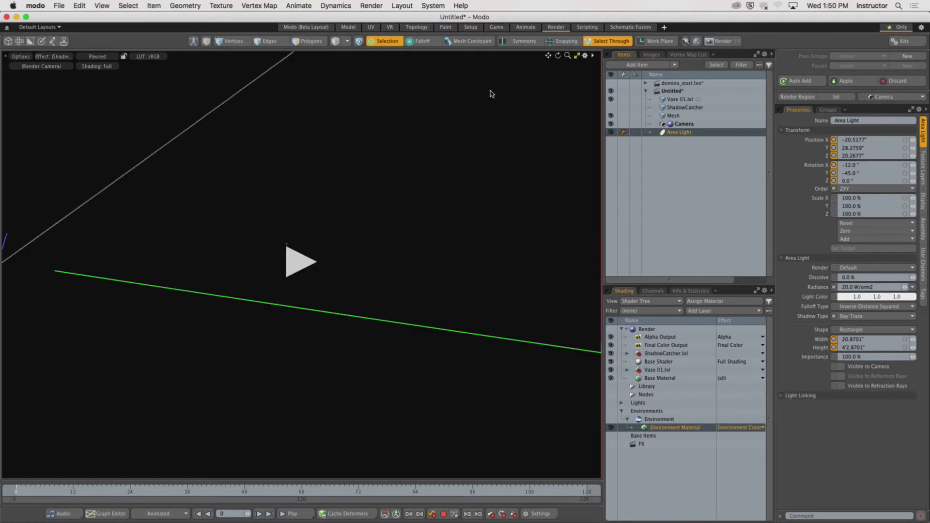
left_click(281, 267)
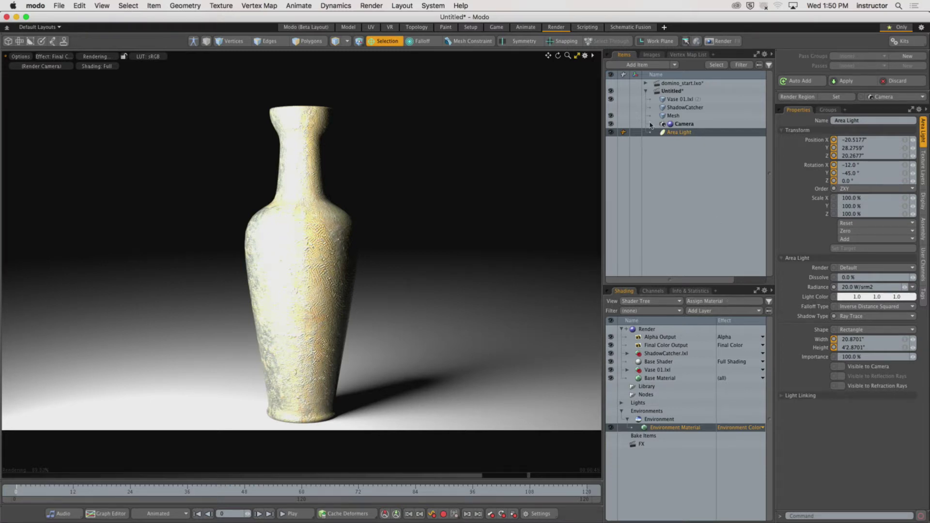
left_click(577, 56)
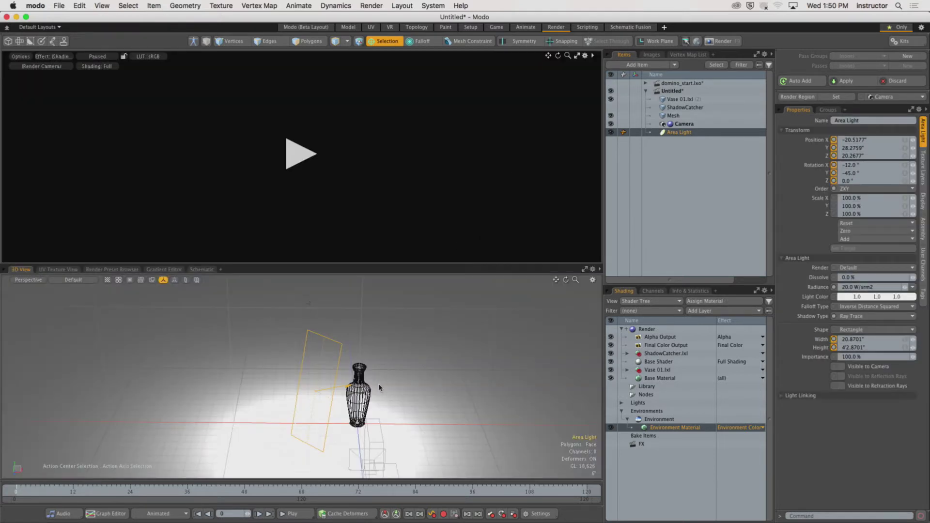
Step: Reselect the Area Light in the 3D view and resume the render preview
left_click_drag(394, 394, 422, 340, "alt")
left_click(392, 319)
left_click_drag(451, 353, 282, 403, "alt")
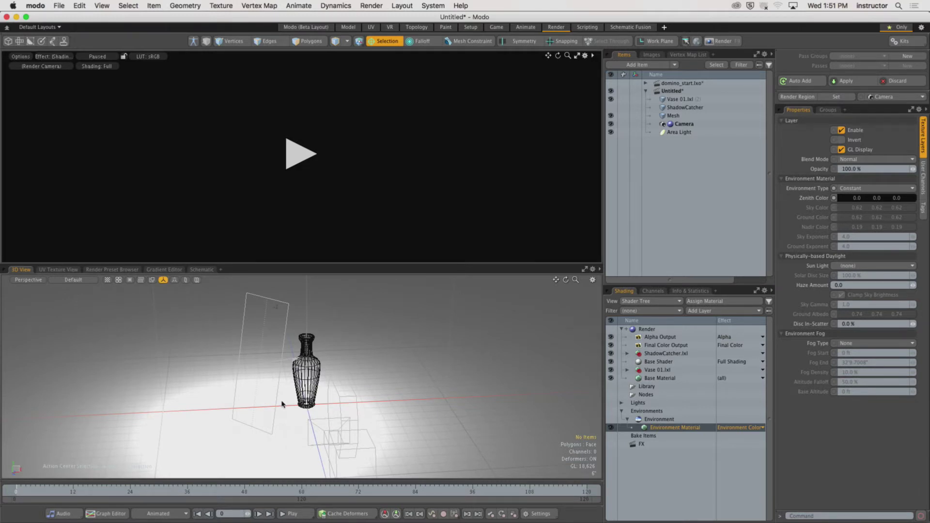
left_click(286, 305)
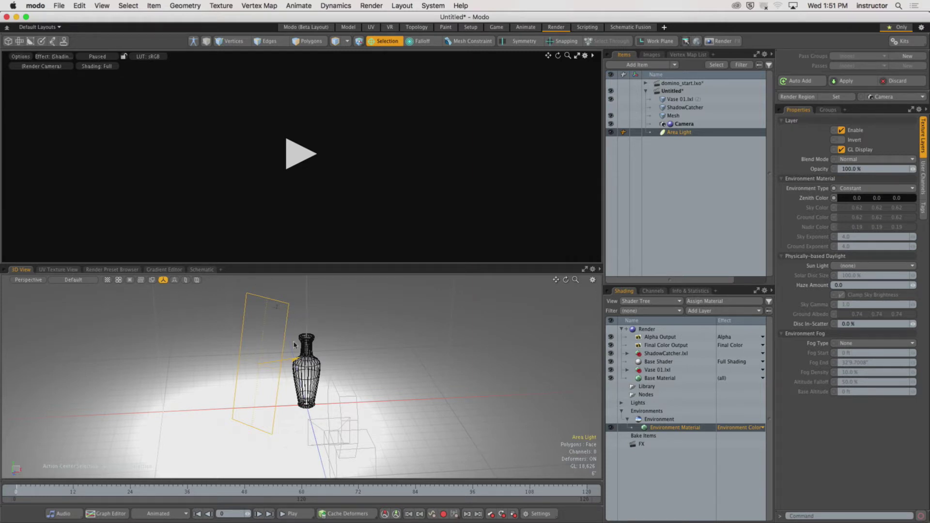
left_click(306, 155)
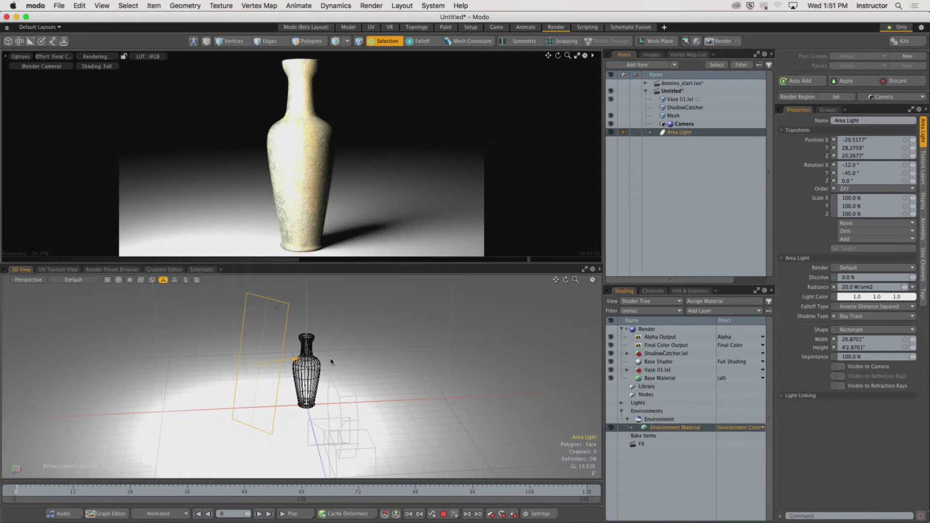
Step: Move the Area Light away from the vase to about X -33 in, Y 32 in, Z 32.7 in
key("y")
left_click_drag(318, 352, 228, 380, "alt")
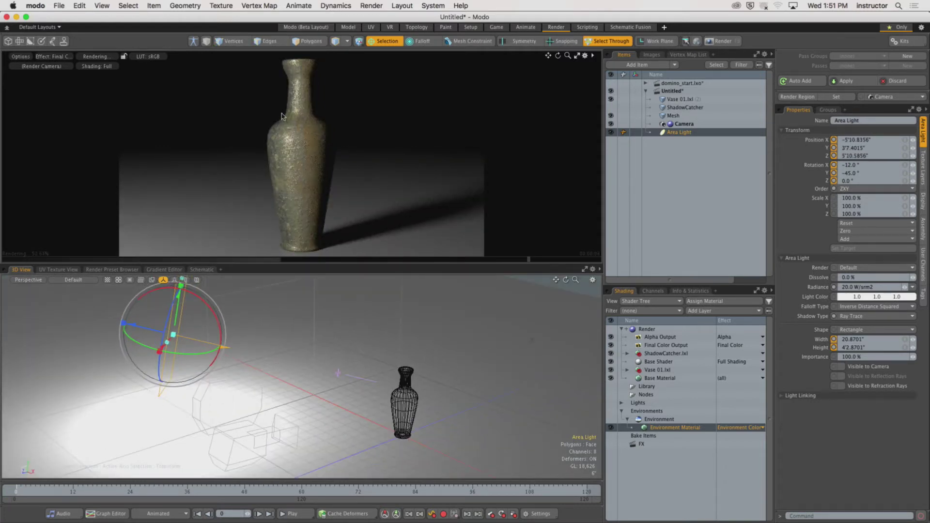
left_click_drag(235, 342, 438, 372, "alt")
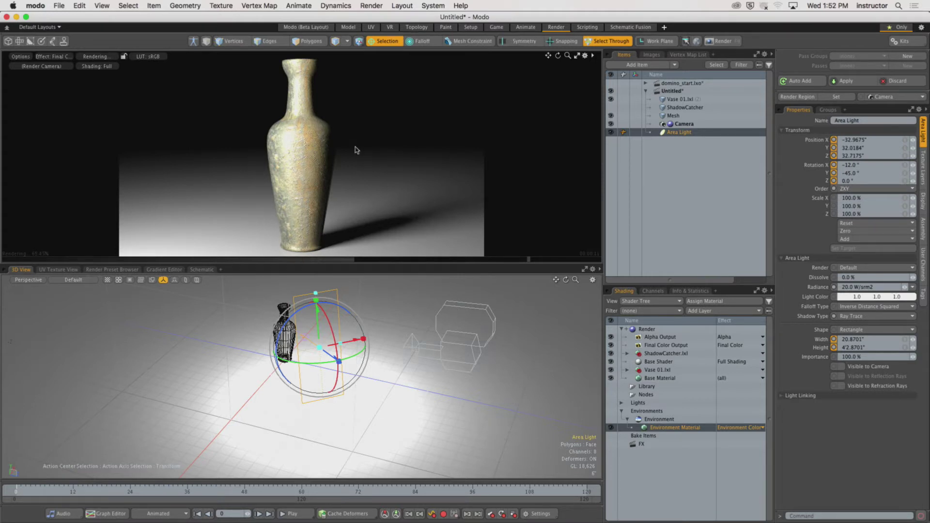
Step: Render the vase in an enlarged preview and set the Area Light's radiance to 15 W/srm2
left_click(577, 56)
left_click(293, 272)
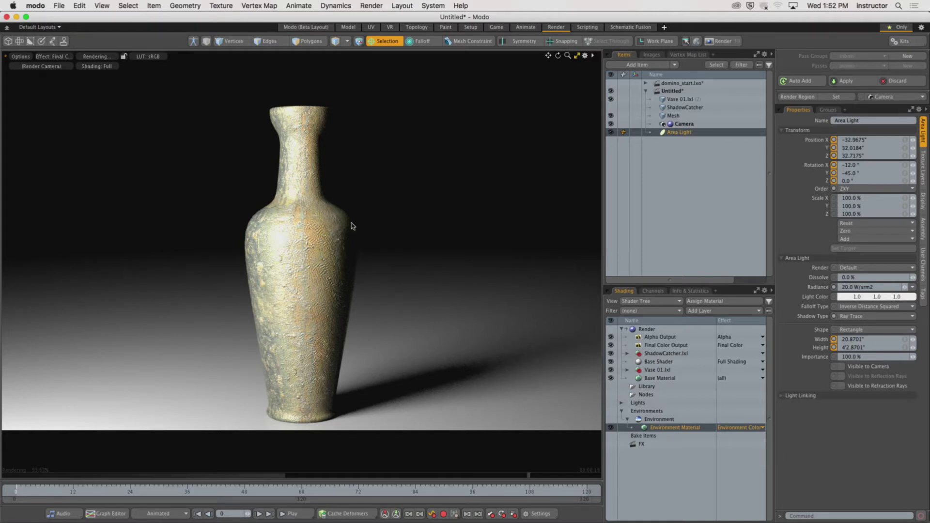
left_click(888, 286)
double_click(888, 287)
type("15")
key("Return")
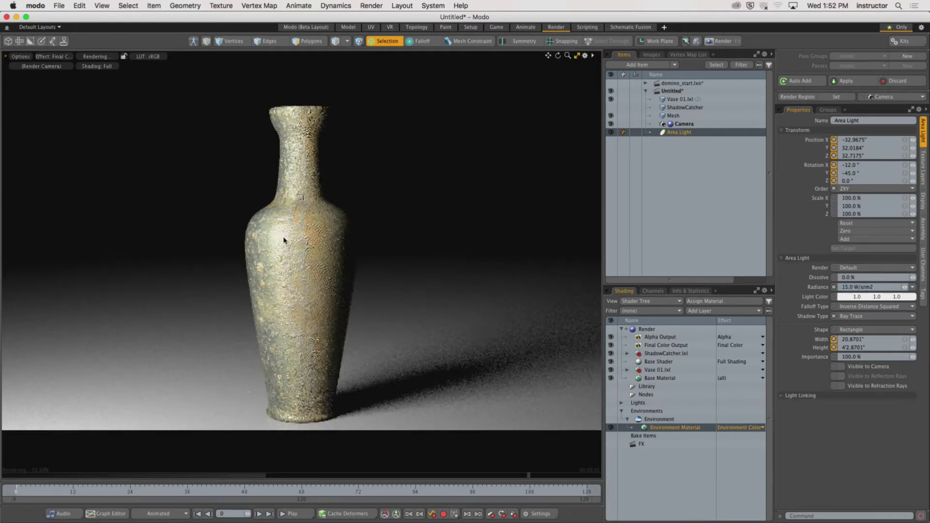
Step: Lower the Area Light's radiance further to 12 W/srm2
double_click(882, 286)
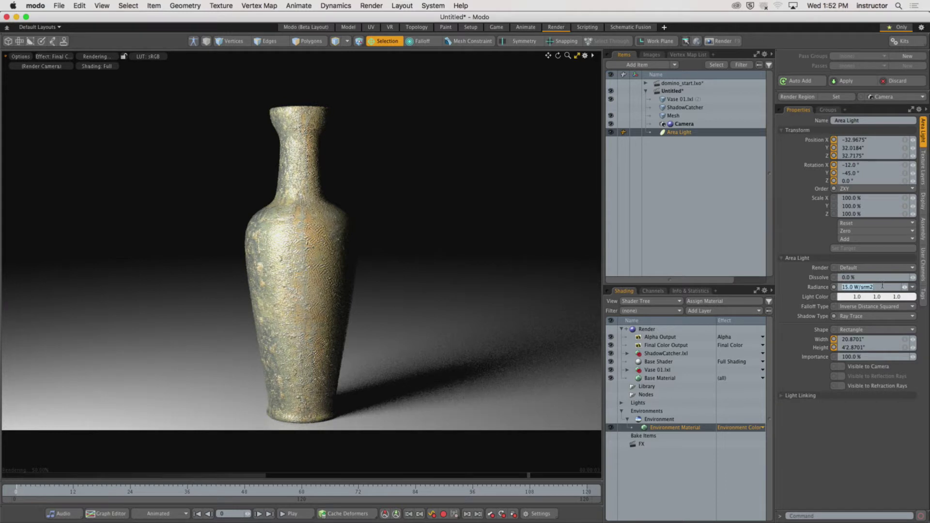
type("12")
key("Return")
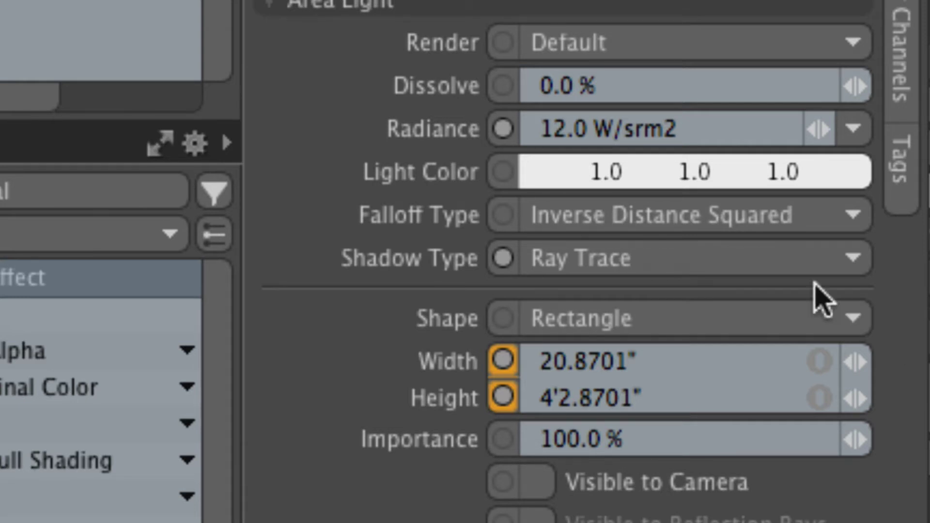
Step: Switch the Area Light's color model to Kelvin and warm the light color to about 3274 K
left_click(664, 174)
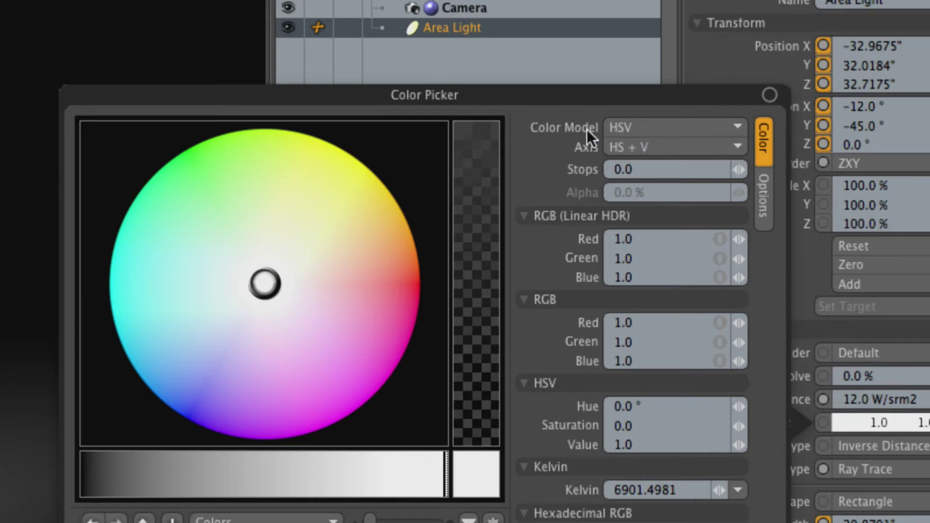
left_click(641, 127)
left_click(648, 145)
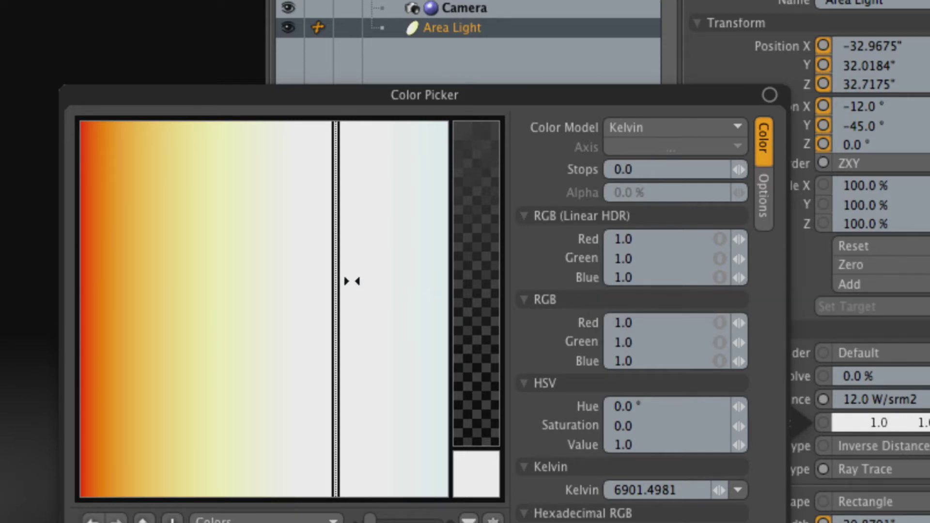
left_click_drag(341, 279, 196, 286)
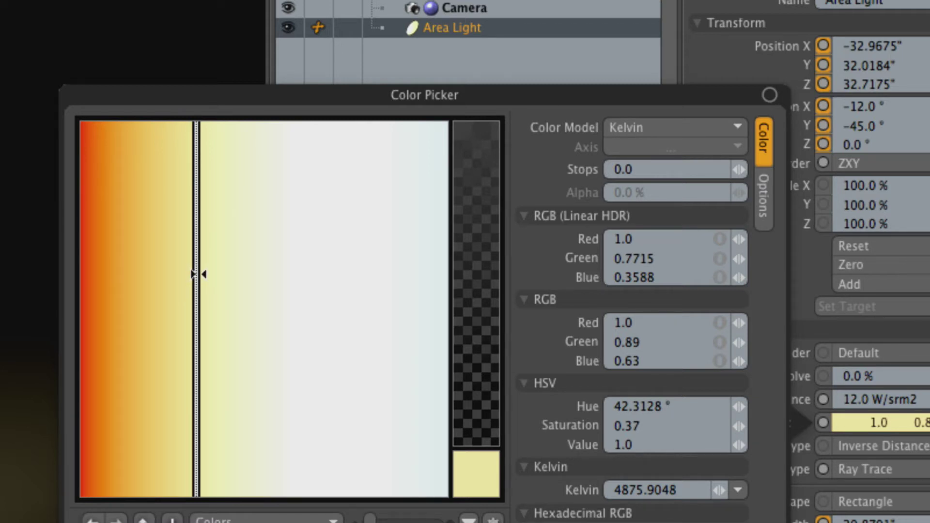
left_click_drag(197, 279, 173, 275)
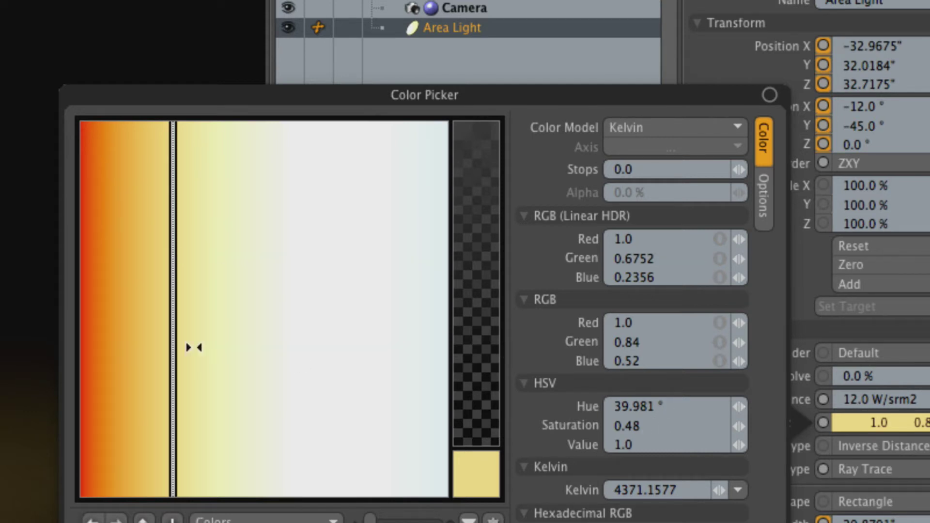
left_click_drag(163, 339, 129, 344)
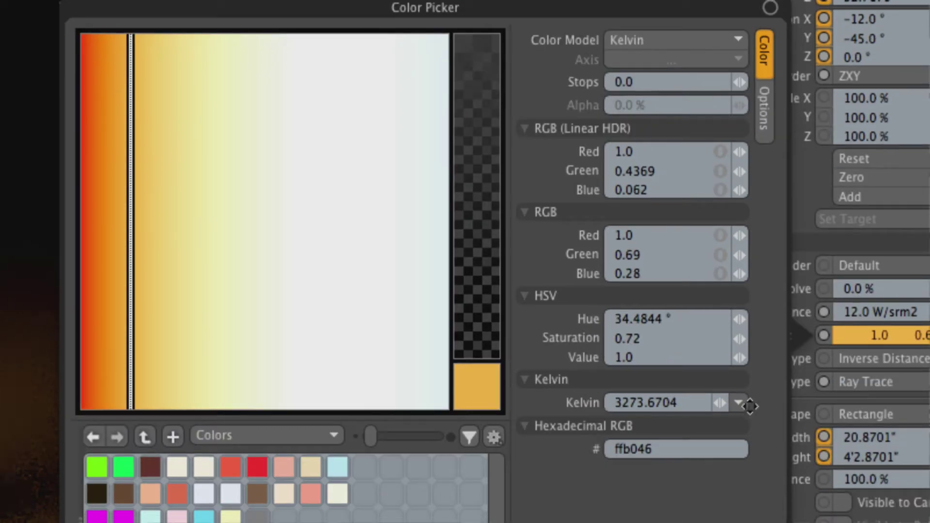
Step: Try the 1900 K Candle Flame preset on the Area Light, and set its color to a near-white of 1.0, 1.0, 0.95
left_click(738, 403)
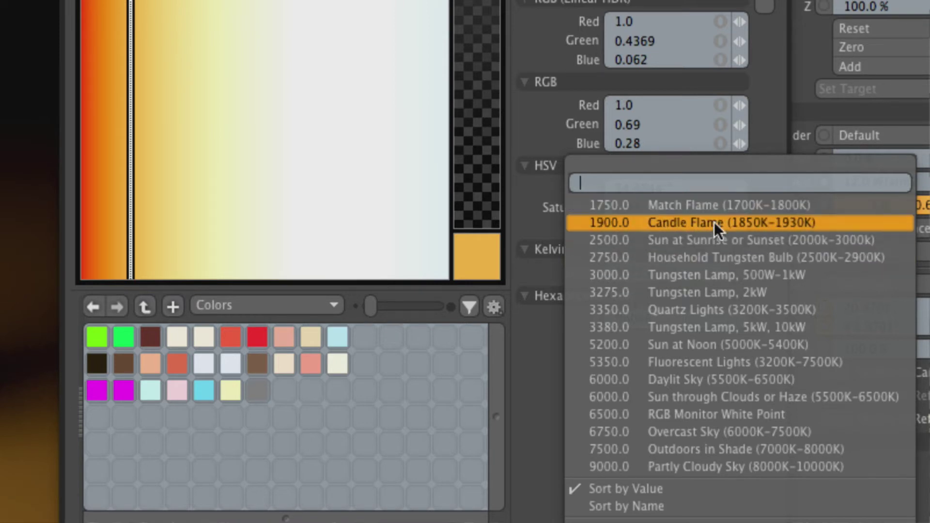
left_click(682, 224)
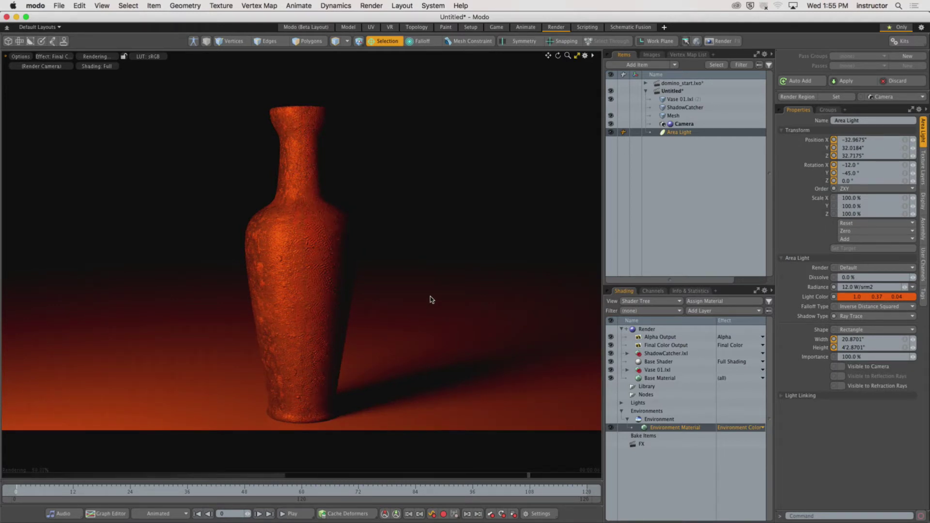
left_click(881, 298)
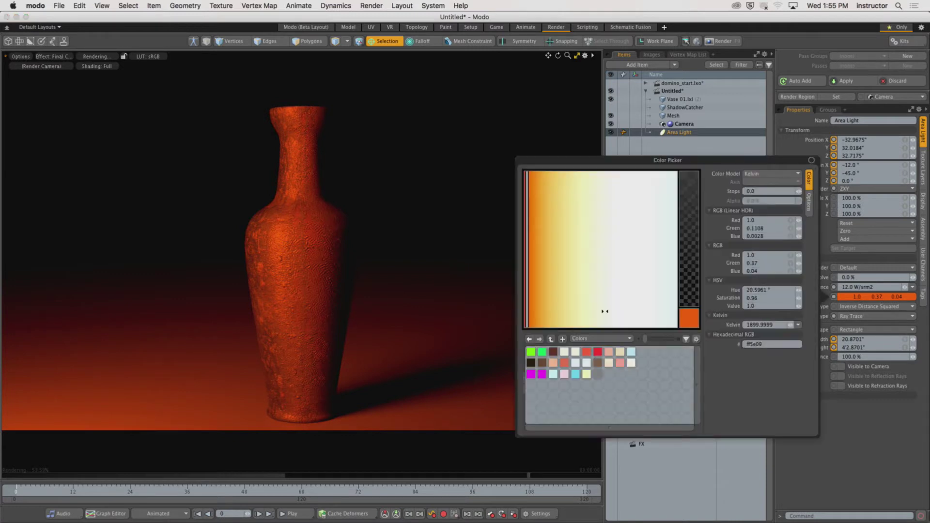
mouse_move(536, 280)
left_mouse_down()
mouse_move(670, 290)
mouse_move(606, 293)
mouse_move(619, 293)
left_mouse_up()
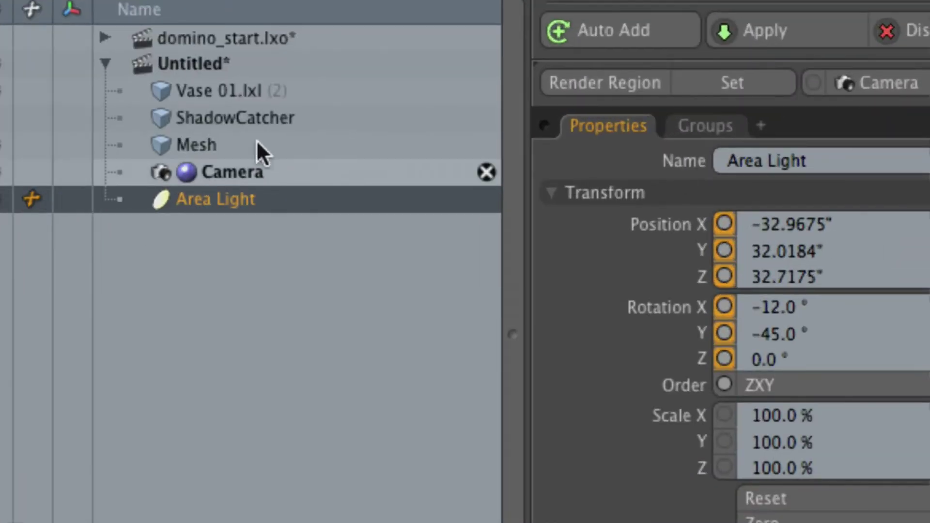
Step: Restore the split view and move the Area Light in front of the vase to about X -2.2 in, Z 5 ft 3.5 in, rotated about -2.4° in Y
left_click(260, 152)
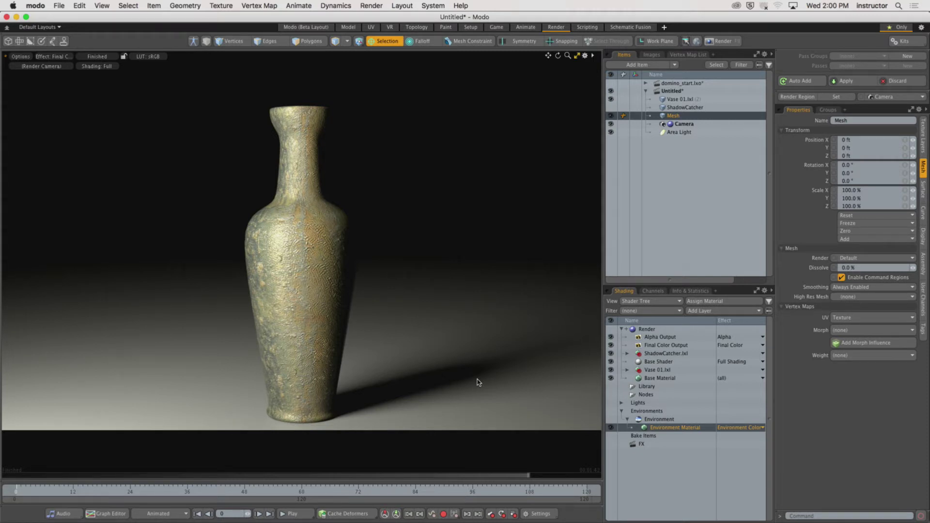
left_click(577, 55)
mouse_move(368, 368)
left_mouse_down("alt")
mouse_move(354, 385)
mouse_move(320, 391)
mouse_move(333, 424)
mouse_move(316, 333)
mouse_move(354, 433)
mouse_move(381, 383)
mouse_move(357, 433)
mouse_move(329, 441)
left_mouse_up("alt")
left_click(352, 384)
key("y")
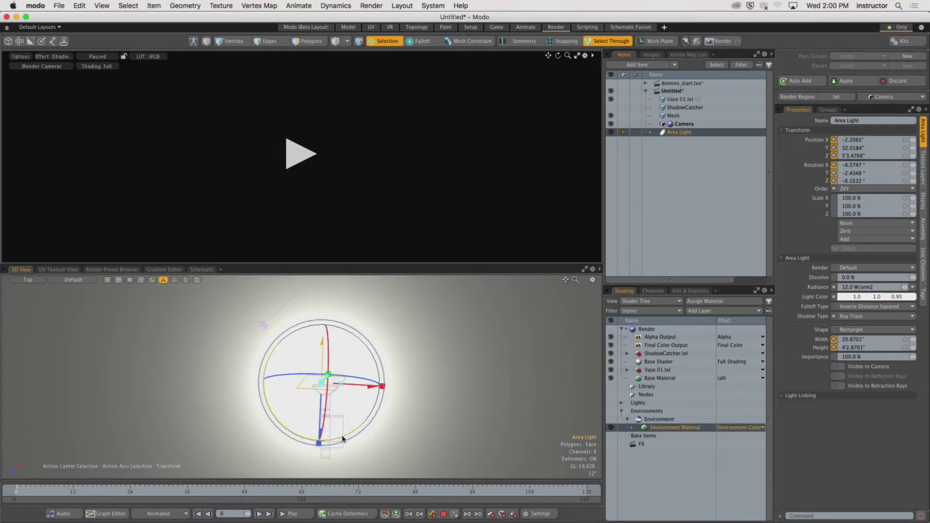
Step: Render the front-lit vase in the preview and enlarge it to examine the flat lighting and shadow
left_click(299, 155)
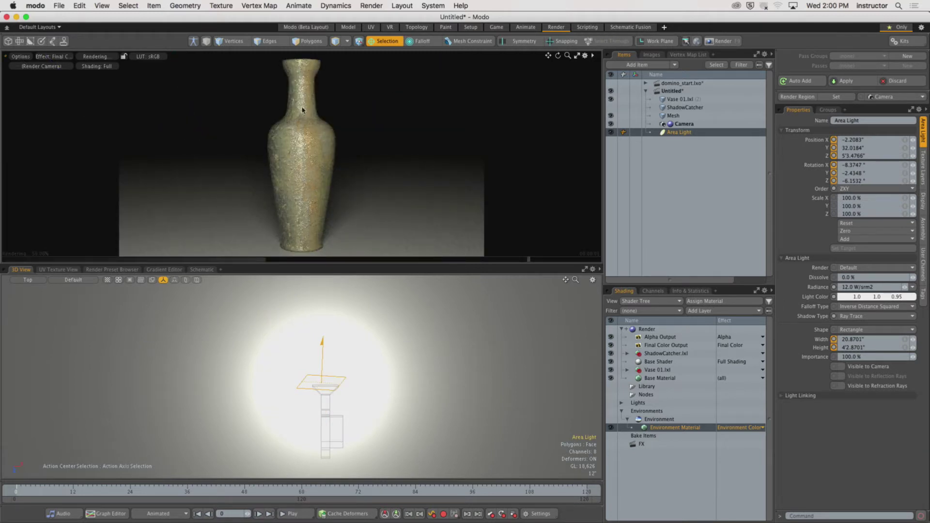
left_click(577, 57)
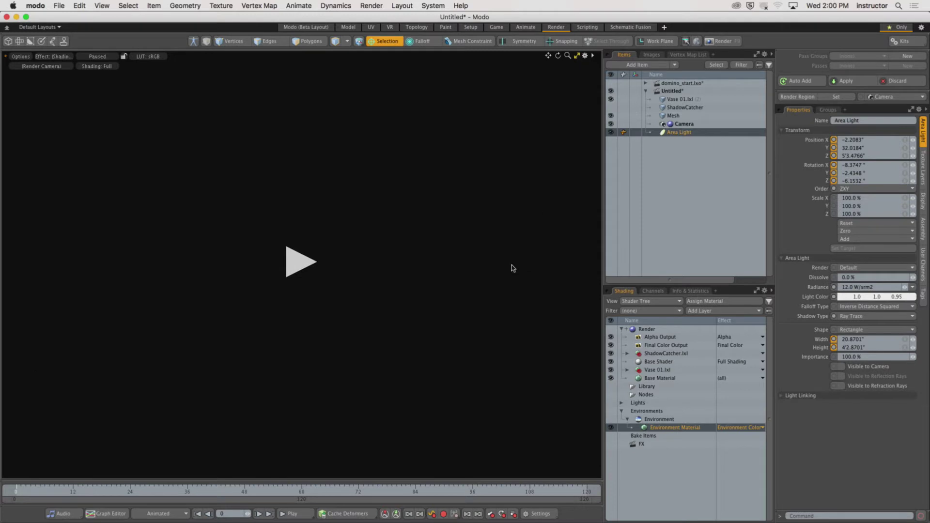
left_click(305, 263)
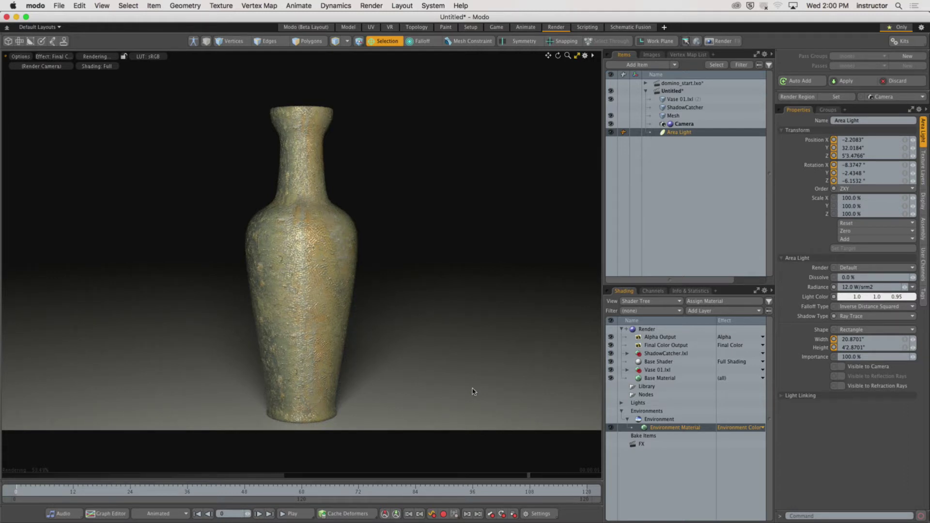
Step: Render the full image of the front-lit vase, close the render window and restore the split view
key("F9")
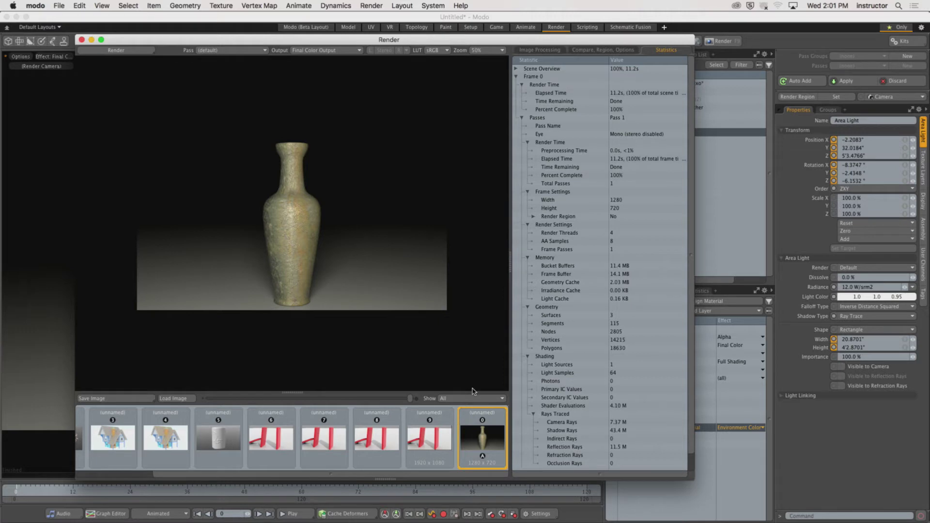
left_click(81, 40)
left_click(577, 56)
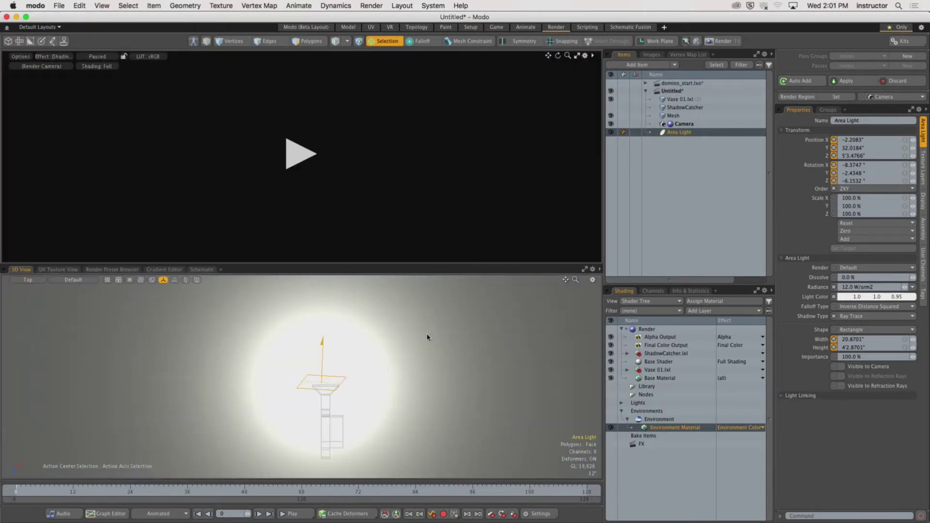
scroll(340, 396, "down", 1)
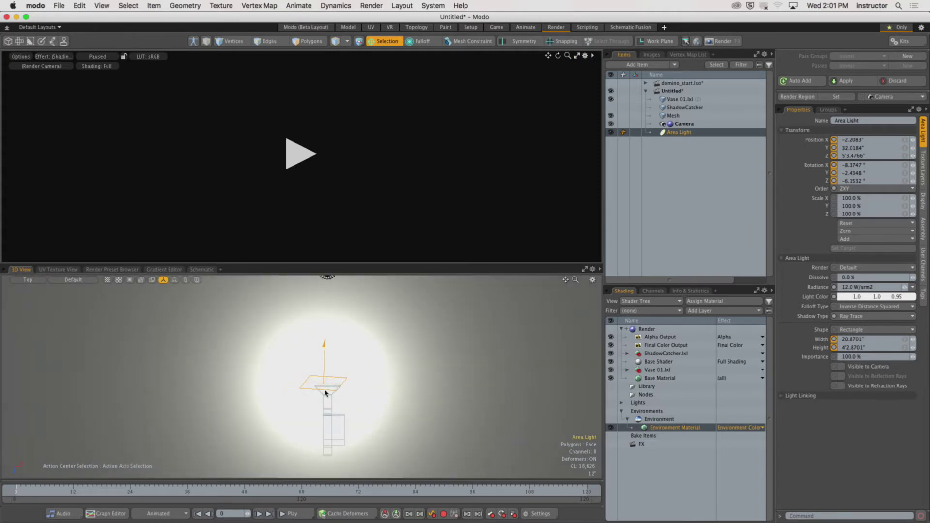
scroll(326, 390, "up", 3)
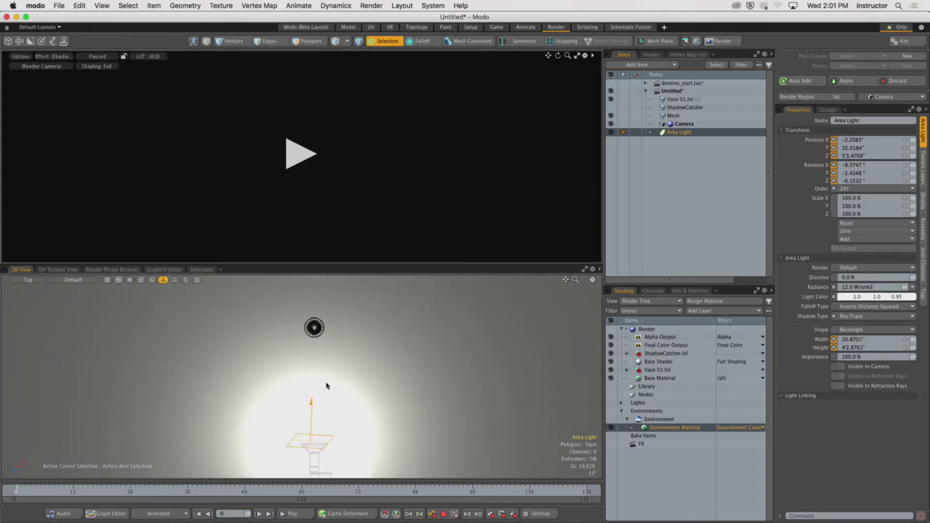
Step: Start the preview and move the Area Light beside the vase to about X -4 ft 4.4 in, Z 16.2 in, rotated about -72.2° in Y
left_click(298, 154)
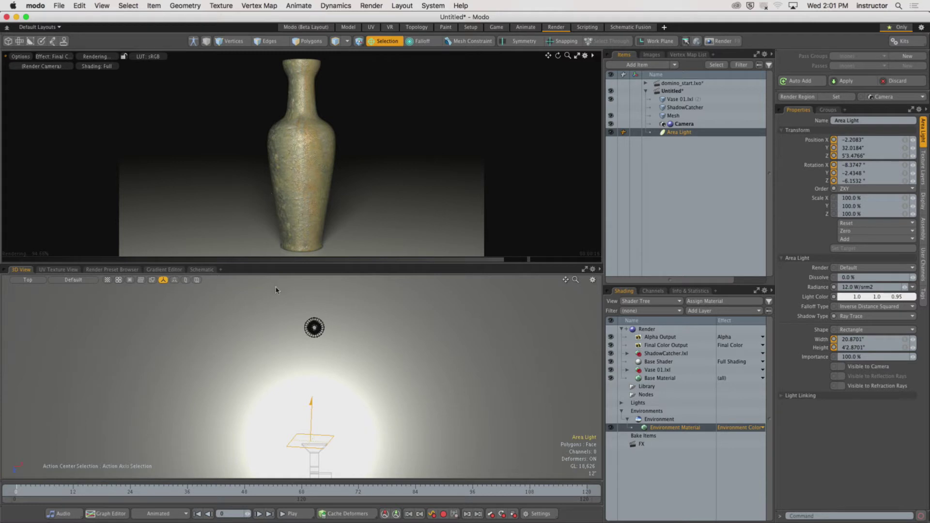
key("y")
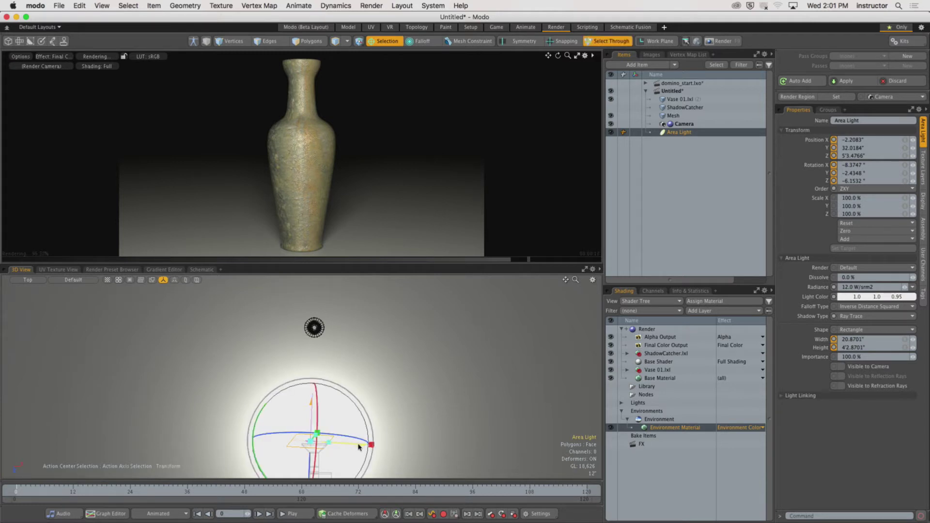
left_click_drag(365, 443, 252, 438)
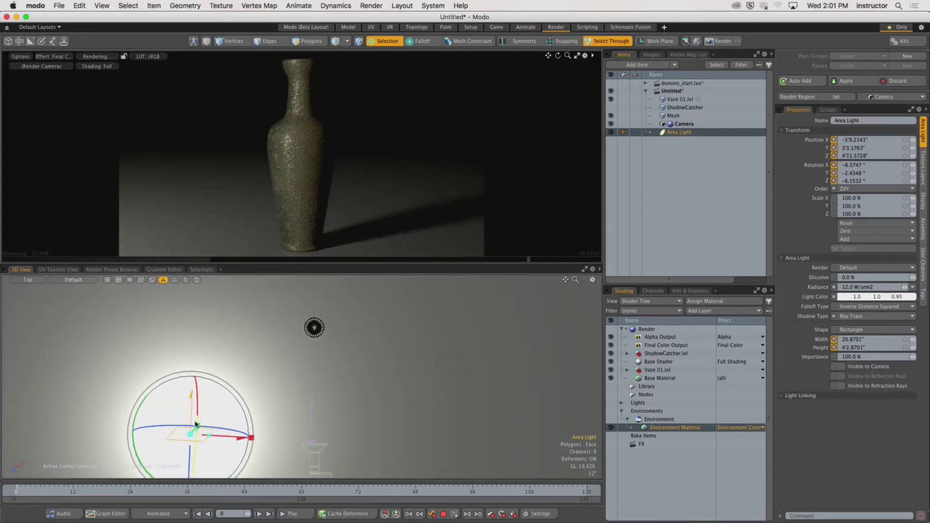
left_click_drag(190, 465, 311, 402)
left_click_drag(230, 357, 269, 335)
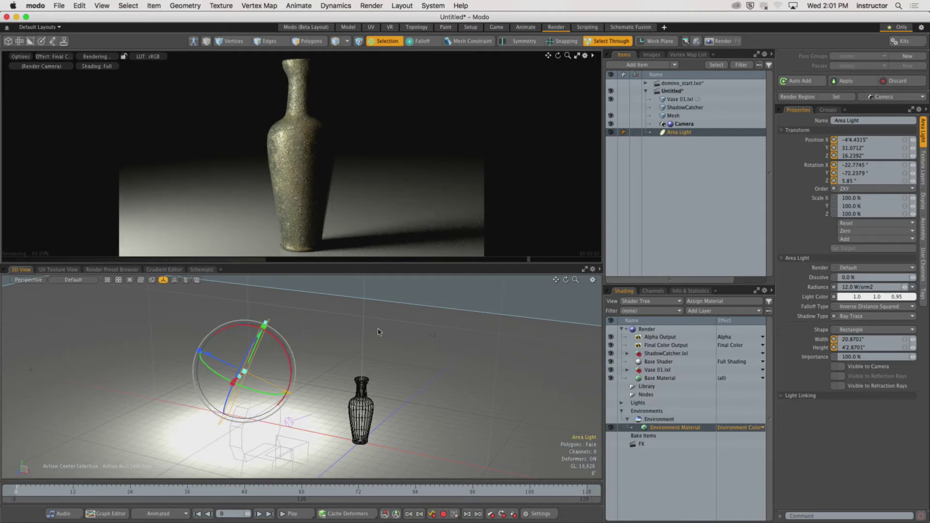
Step: Enlarge the running preview, render the full image of the side-lit vase, and enlarge the render window with the image at 100%
left_click(578, 56)
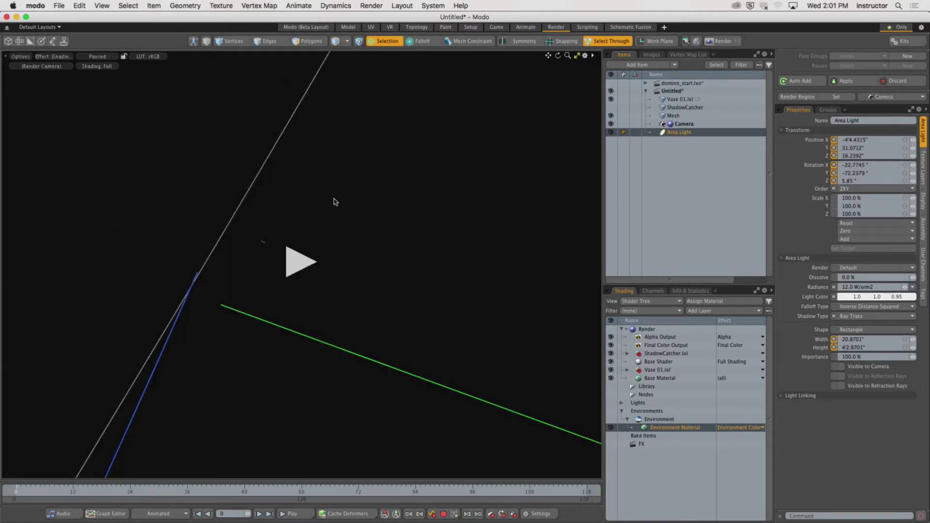
left_click(295, 269)
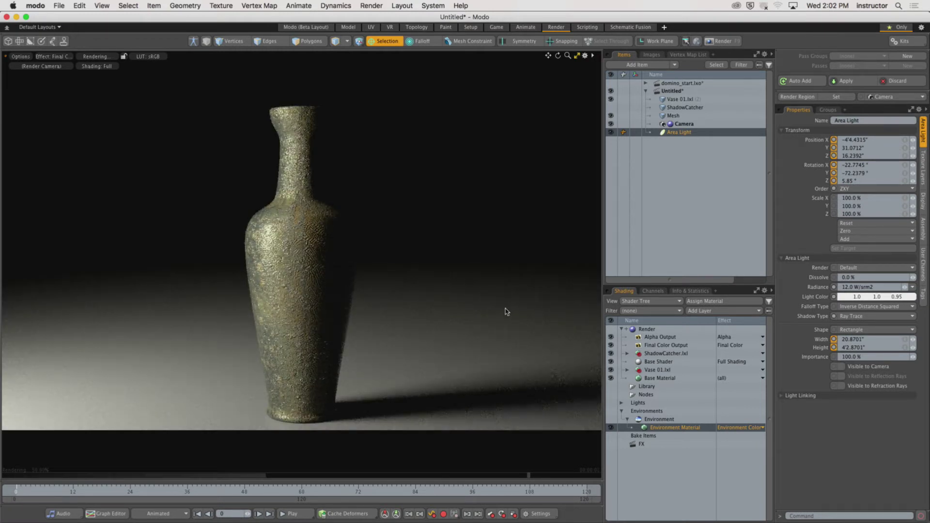
key("F9")
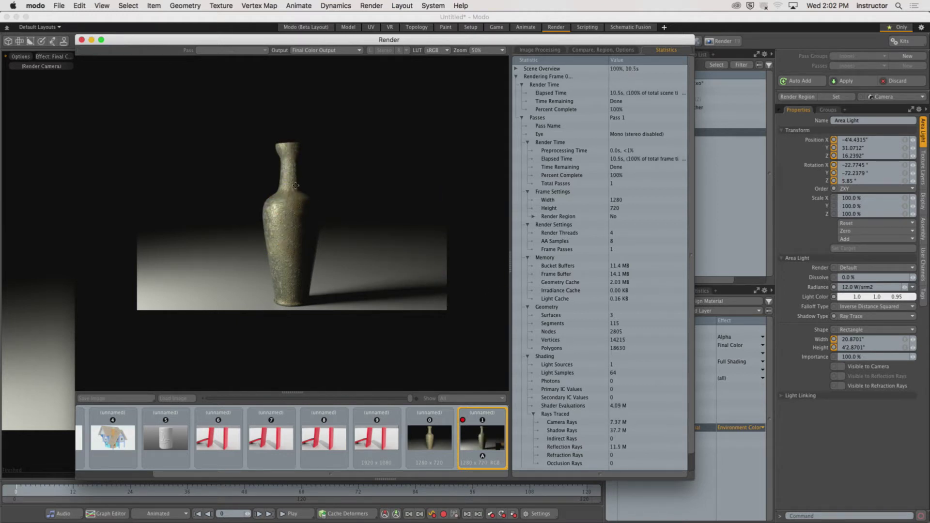
scroll(295, 185, "up", 2)
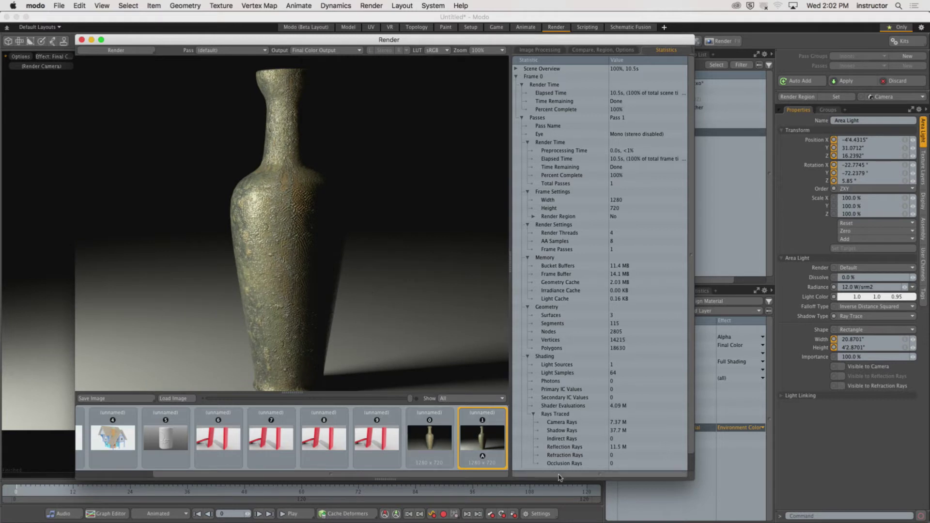
left_click_drag(736, 512, 770, 521)
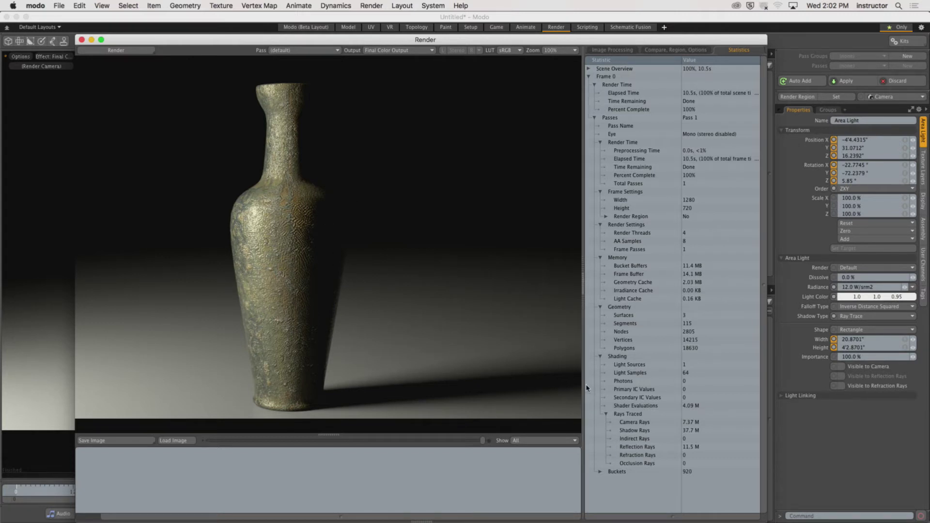
Step: Compare the stored front-lit render with the side-lit render, and close the render window
mouse_move(446, 466)
scroll(447, 466, "up", 1)
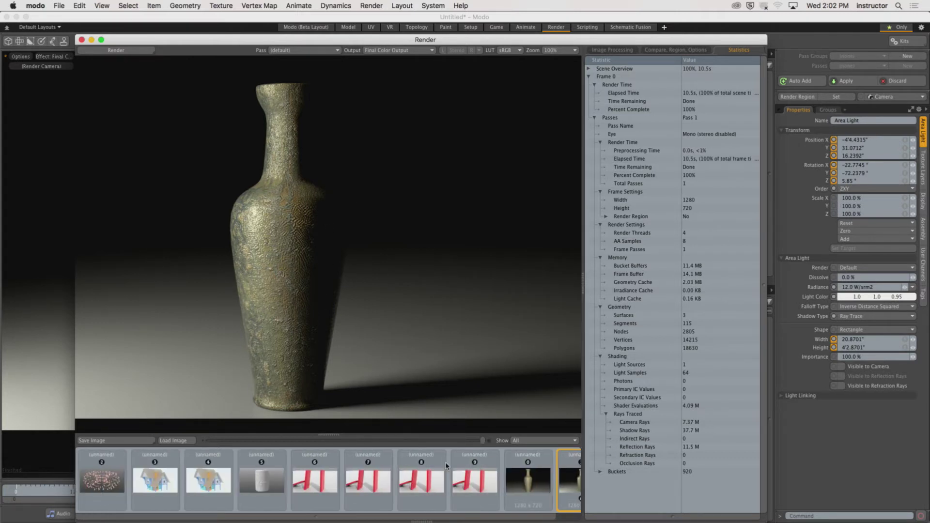
left_click(539, 491)
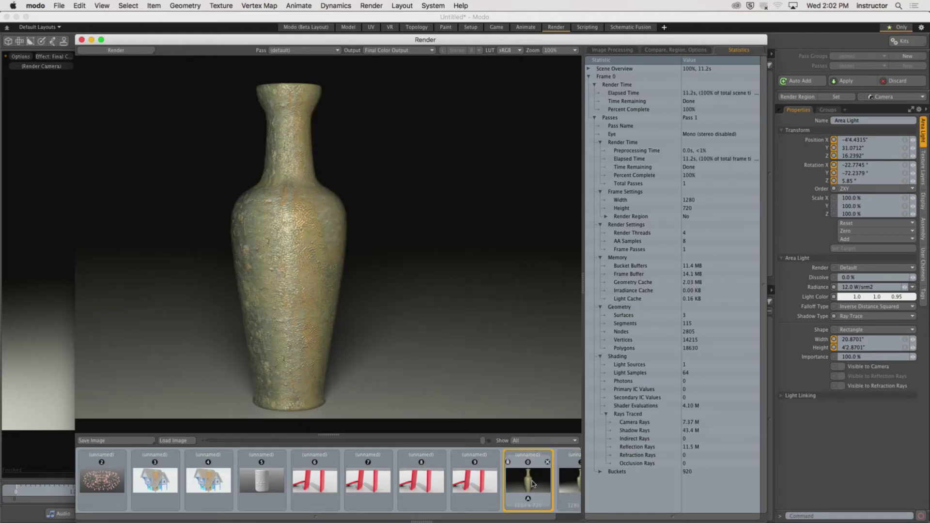
left_click(575, 485)
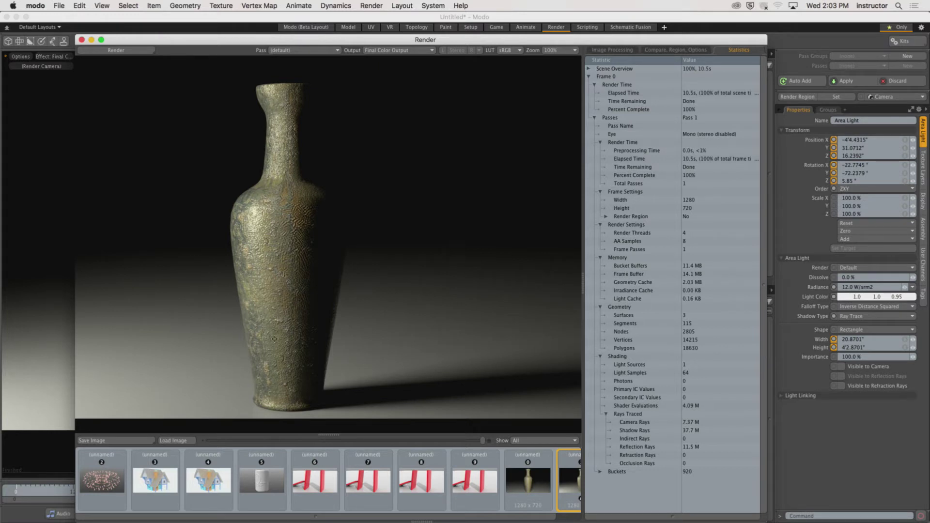
left_click(81, 41)
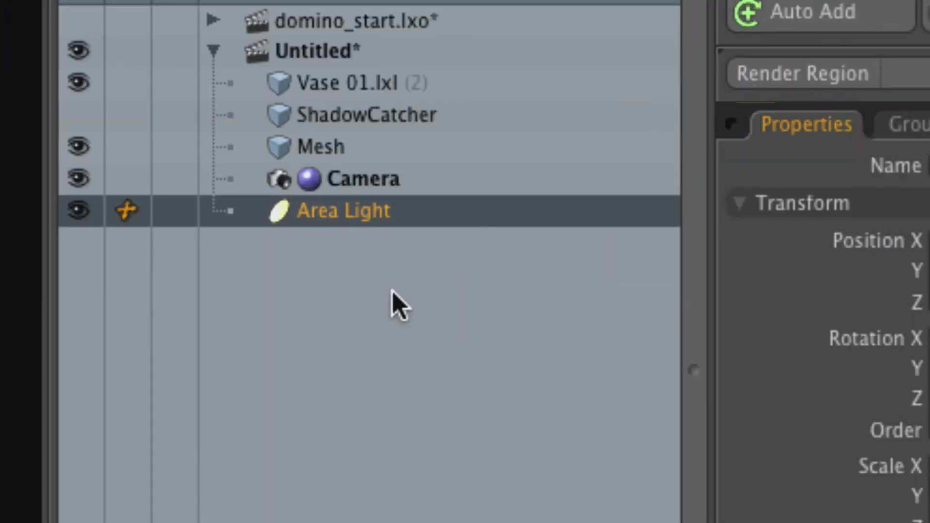
Step: Rename the Area Light as Key Light
double_click(365, 216)
type("Key Light")
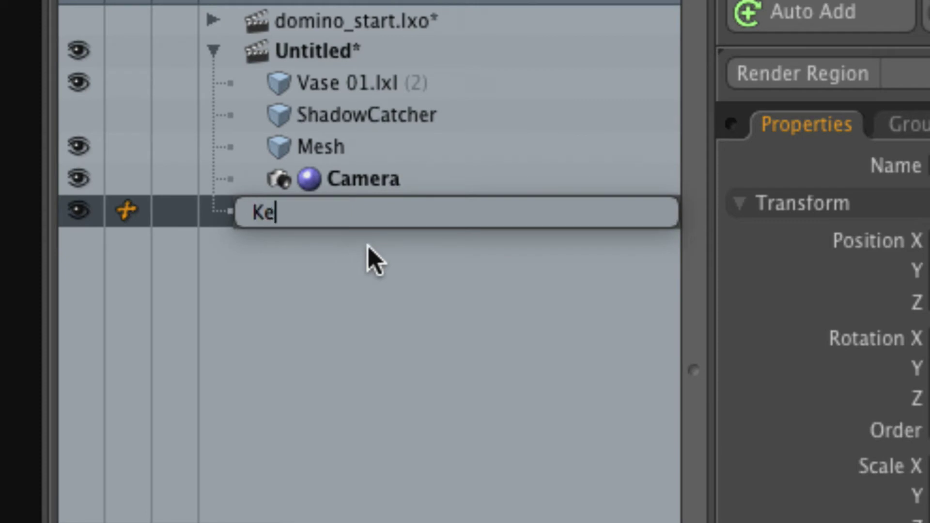
key("Return")
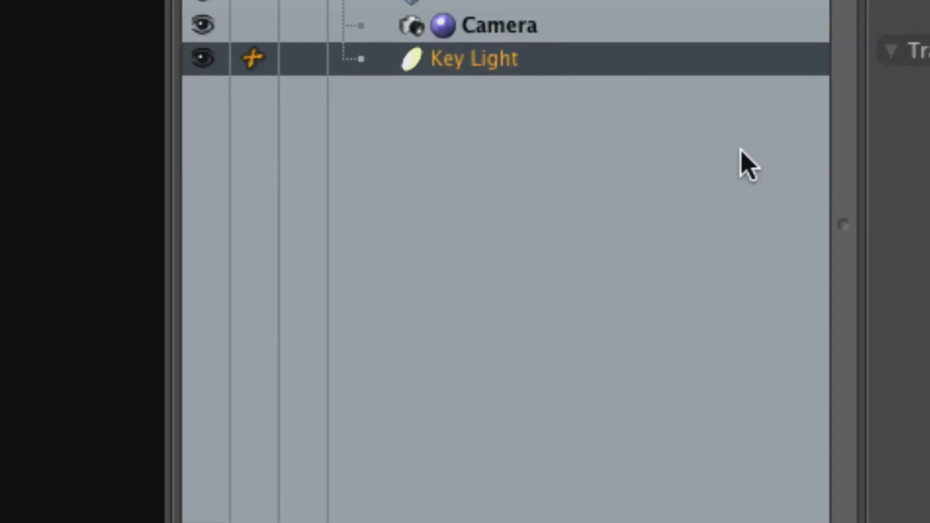
Step: Duplicate the Key Light item
right_click(424, 65)
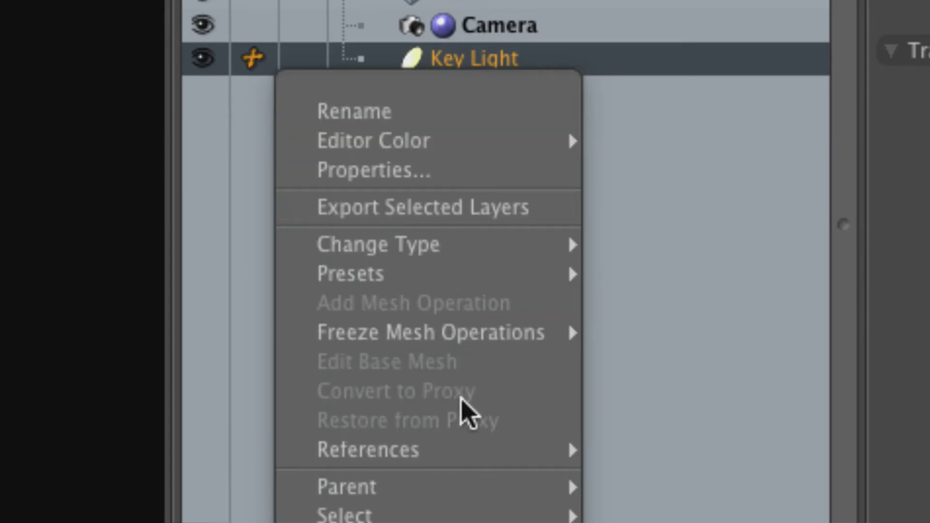
mouse_move(489, 436)
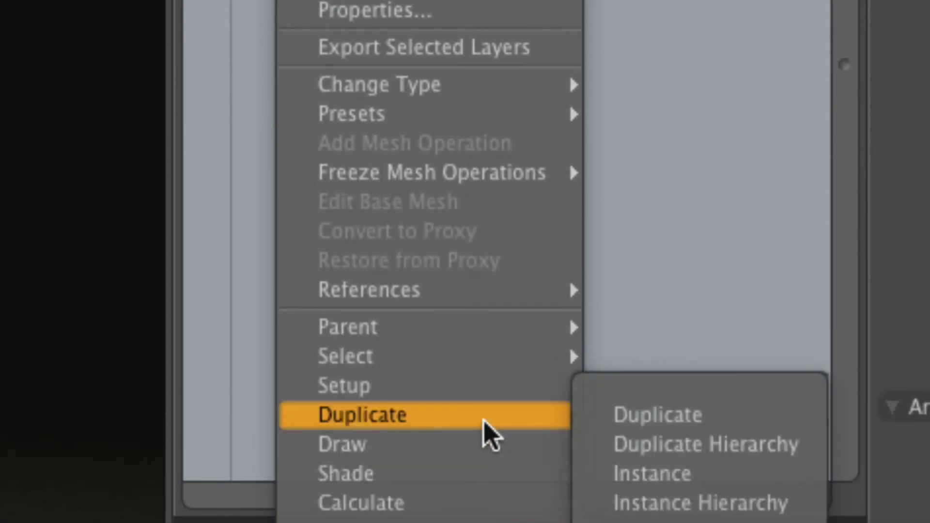
left_click(751, 425)
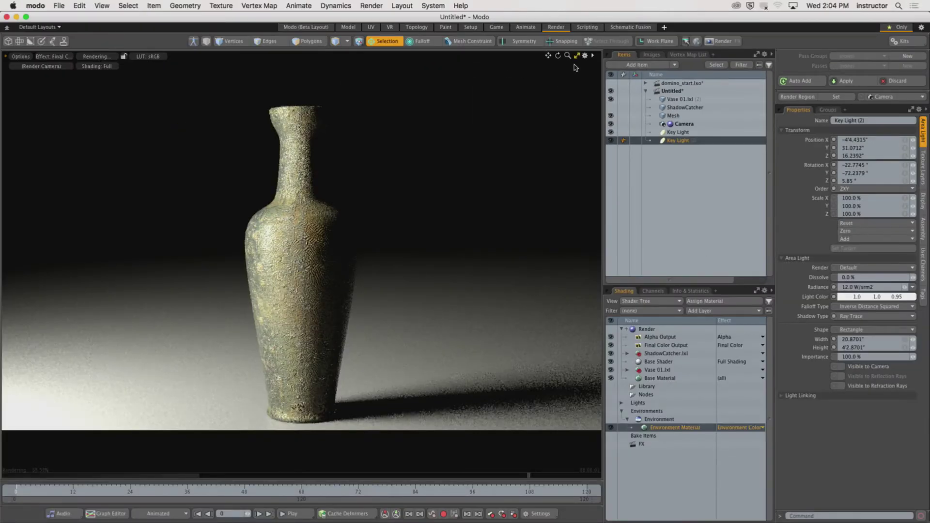
Step: Move the duplicated light to the vase's opposite side at about X 31.5 in, Y 20.1 in, Z 9.4 in, rotated about 76.3° in Y, and enlarge the preview
left_click(577, 55)
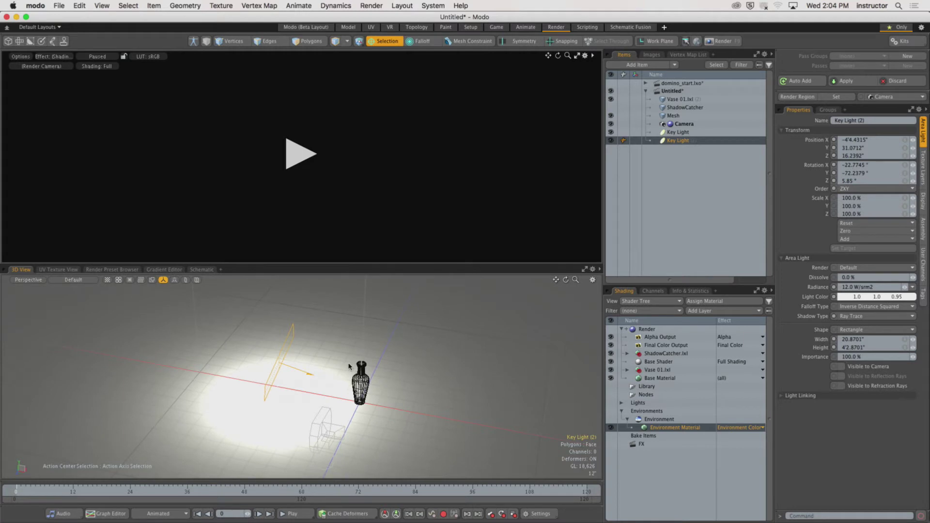
key("y")
left_click_drag(349, 366, 381, 388, "alt")
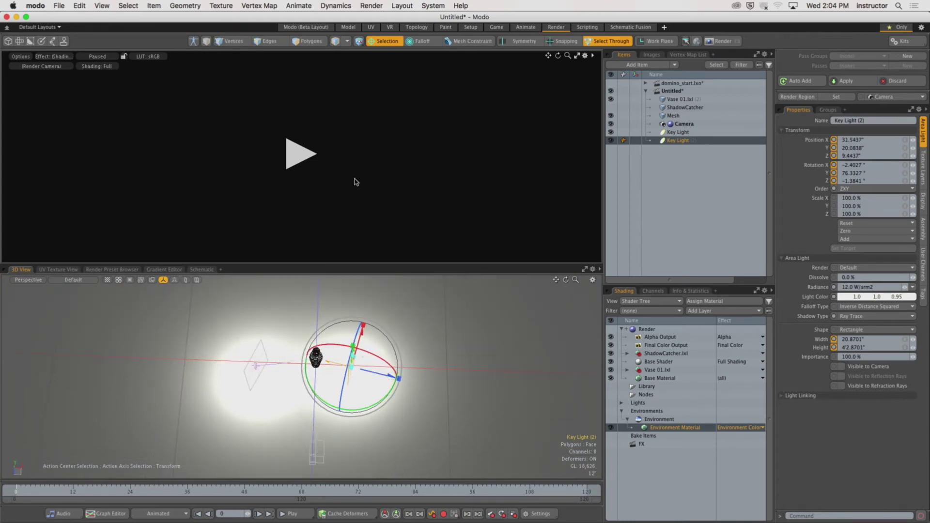
left_click(577, 56)
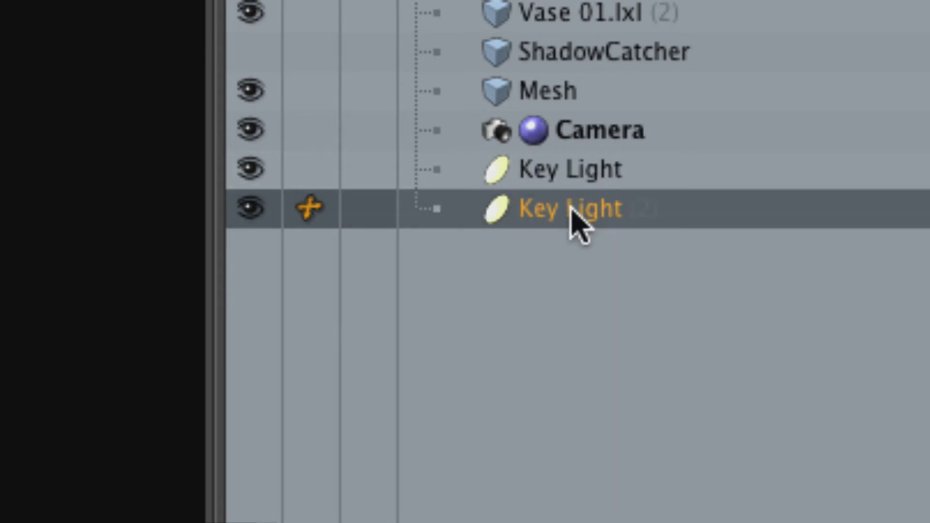
Step: Rename the duplicated Key Light as Fill Light
double_click(574, 213)
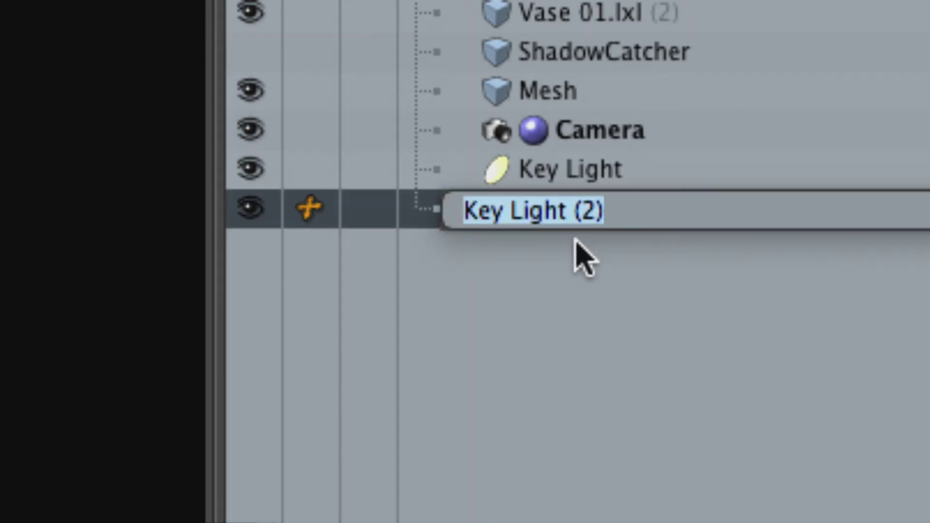
key("BackSpace")
type("Phil Light")
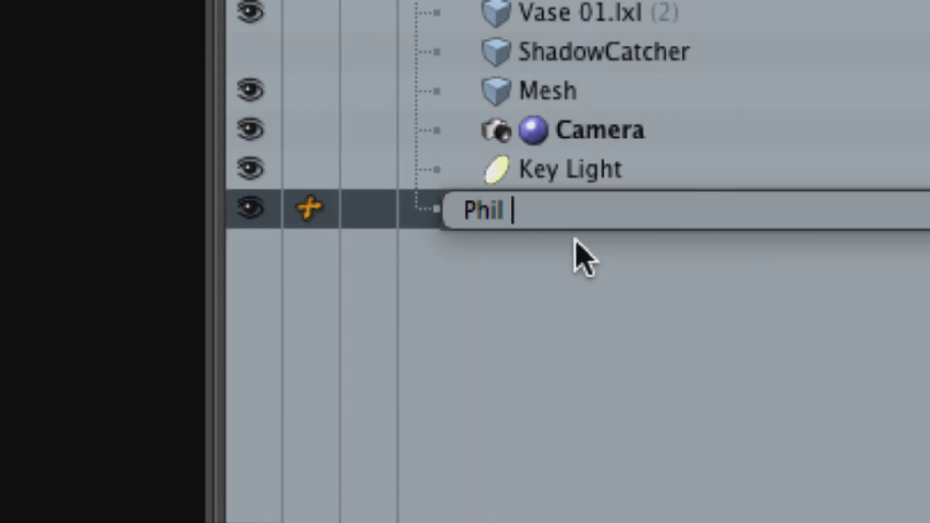
key("Left")
key("Left")
key("Left")
key("Left")
key("Left")
key("Left")
key("Left")
key("Left")
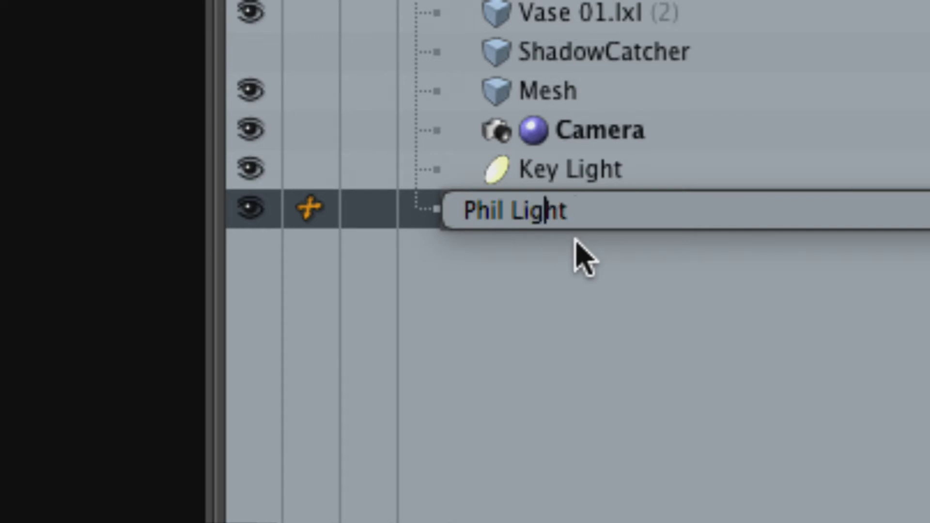
key("shift+Left")
key("shift+Left")
key("shift+Left")
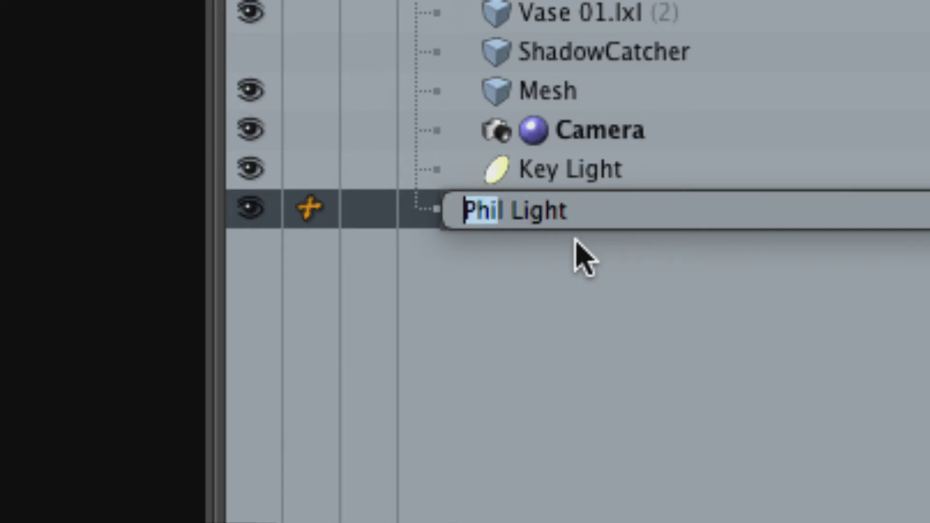
key("BackSpace")
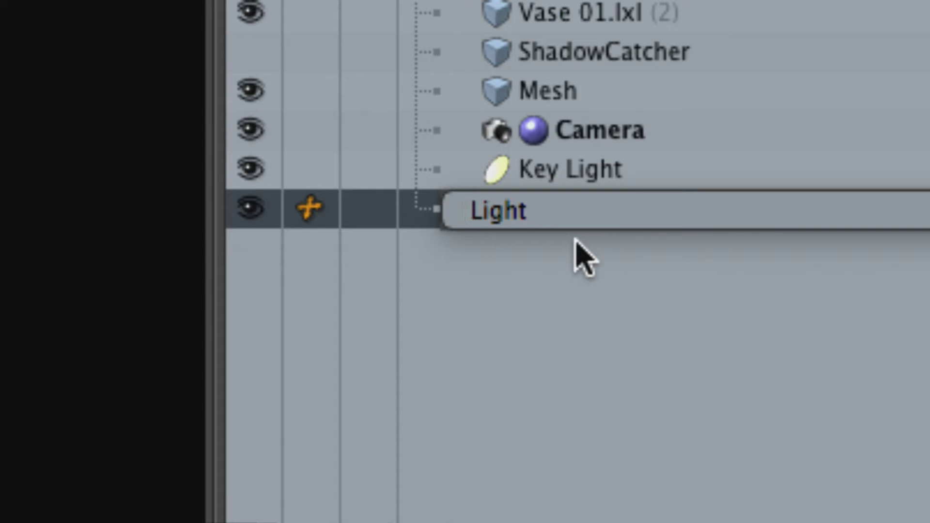
type("Fill")
key("Return")
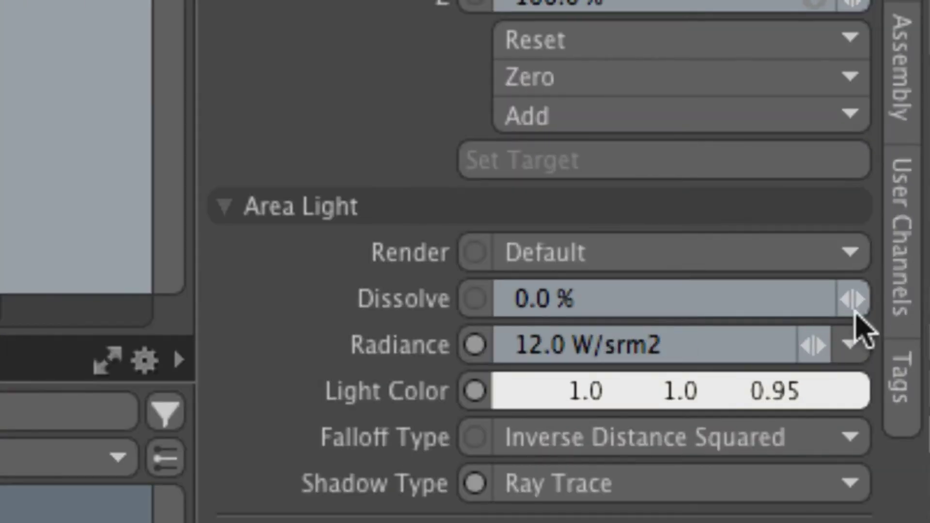
Step: Try a radiance of 5.0 W/srm2 on the Fill Light
left_click(713, 346)
triple_click(713, 346)
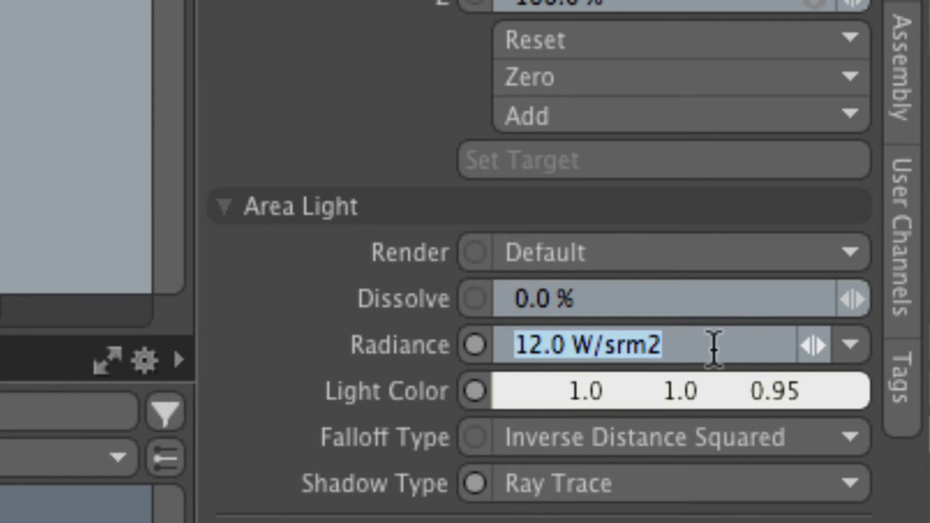
type("5")
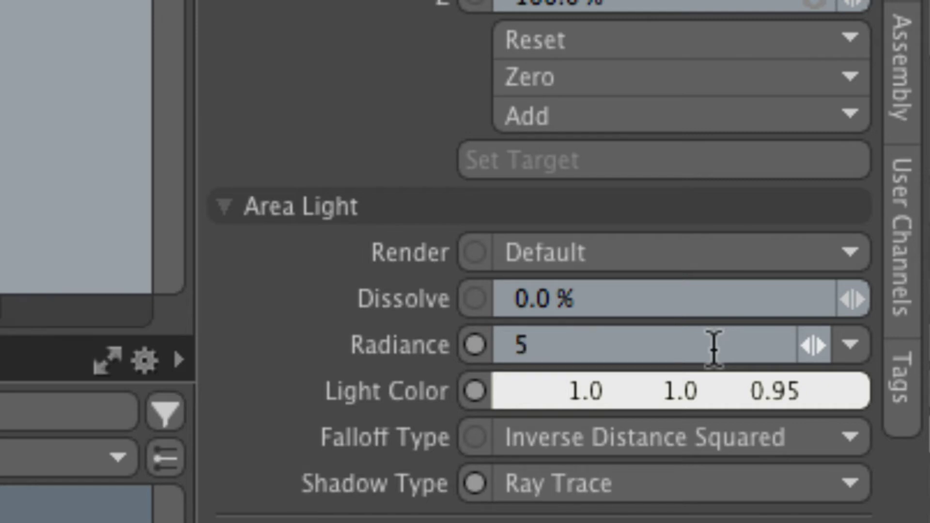
key("Return")
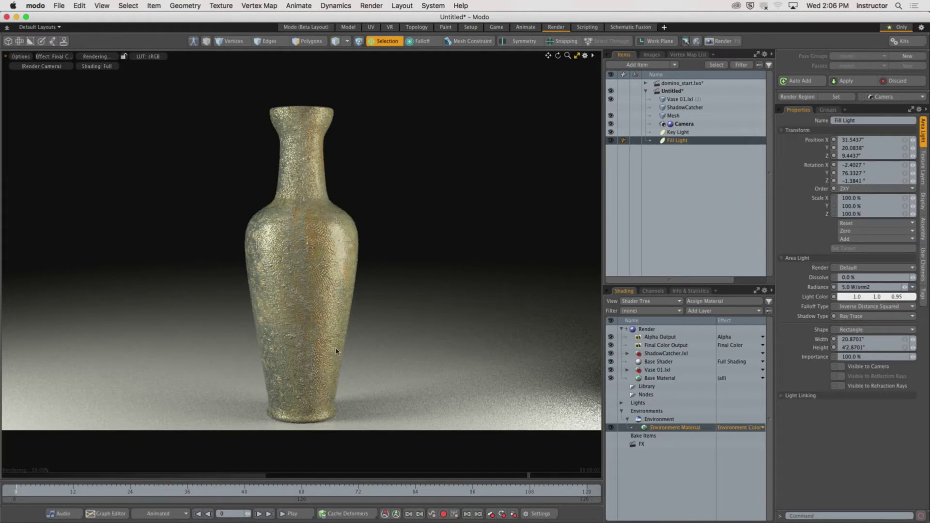
Step: Set the Fill Light's radiance to 1.0 W/srm2
left_click(874, 287)
type("1")
key("Return")
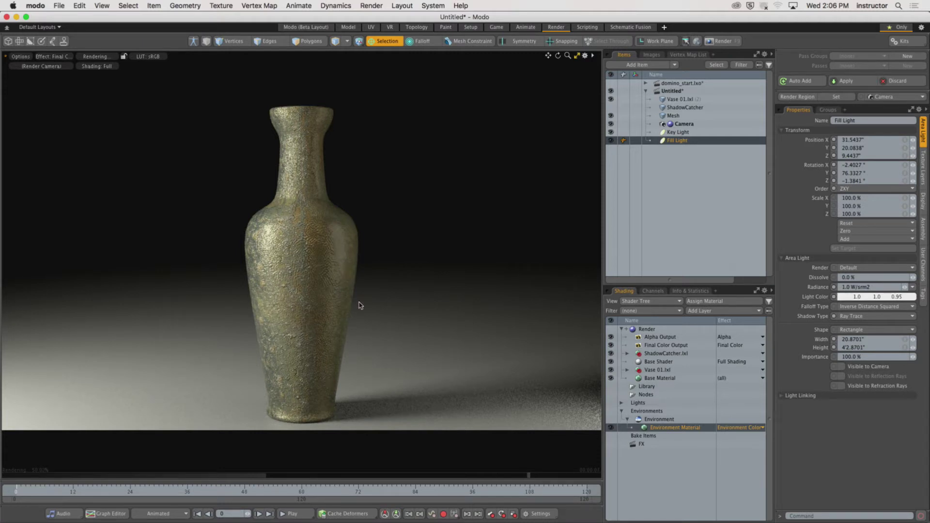
Step: Toggle the Fill Light's visibility to compare the vase with and without it, leave it visible, and restore the split view
left_click(611, 141)
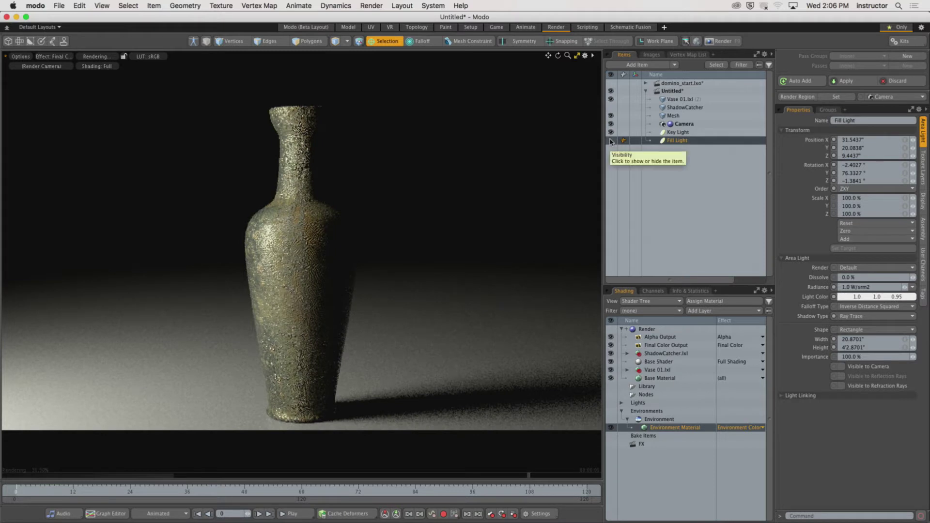
left_click(611, 141)
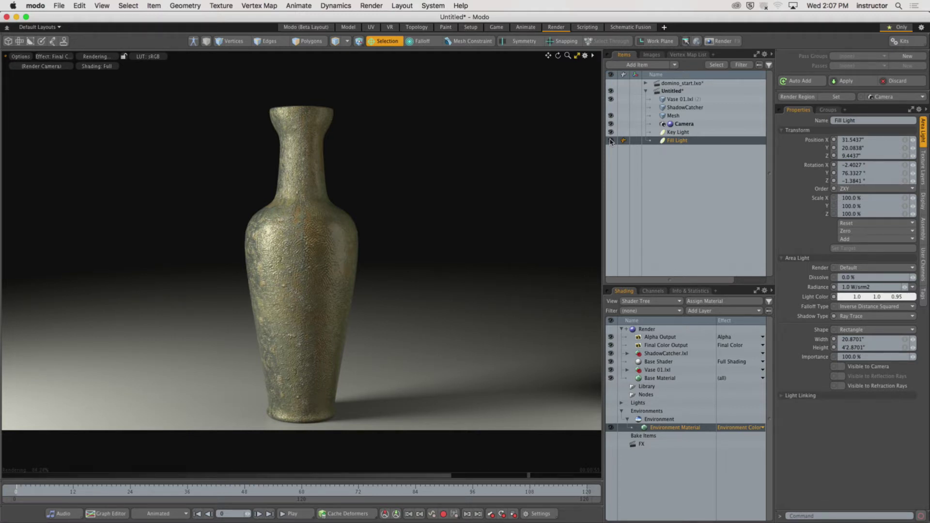
left_click(610, 141)
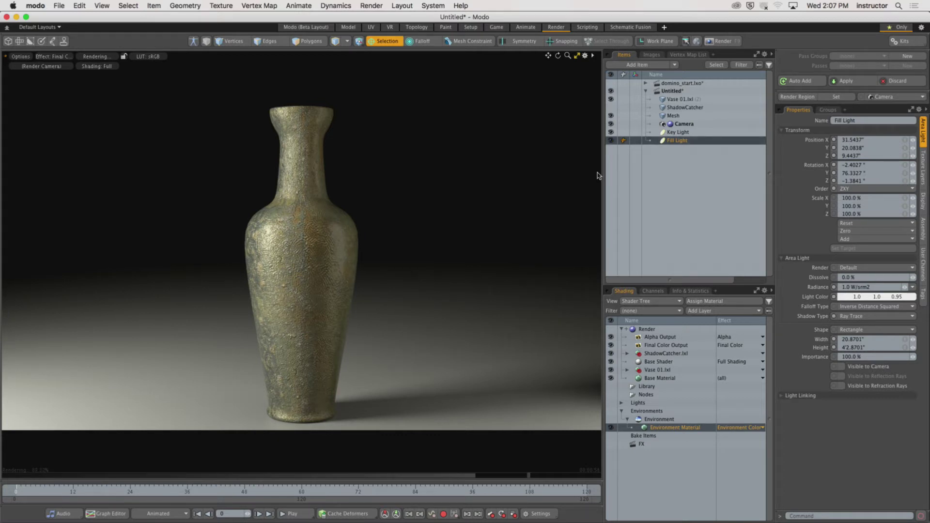
left_click(577, 57)
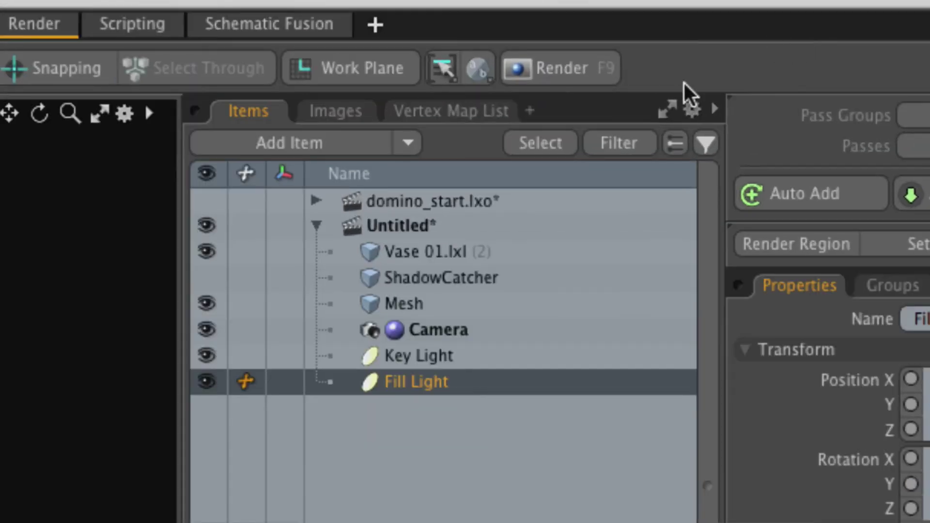
Step: Add an area light and move it above and behind the vase, to about Y 3'10" and Z -27.75"
left_click(505, 117)
mouse_move(415, 405)
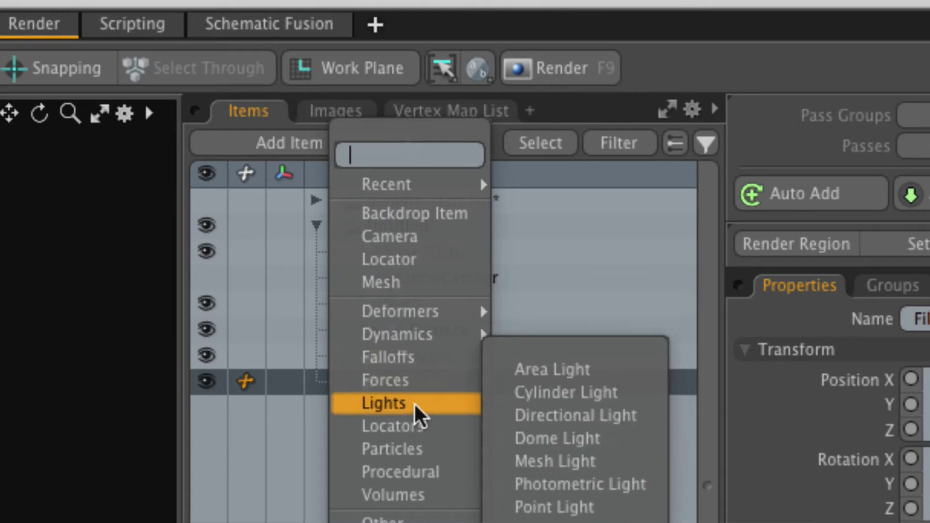
left_click(566, 380)
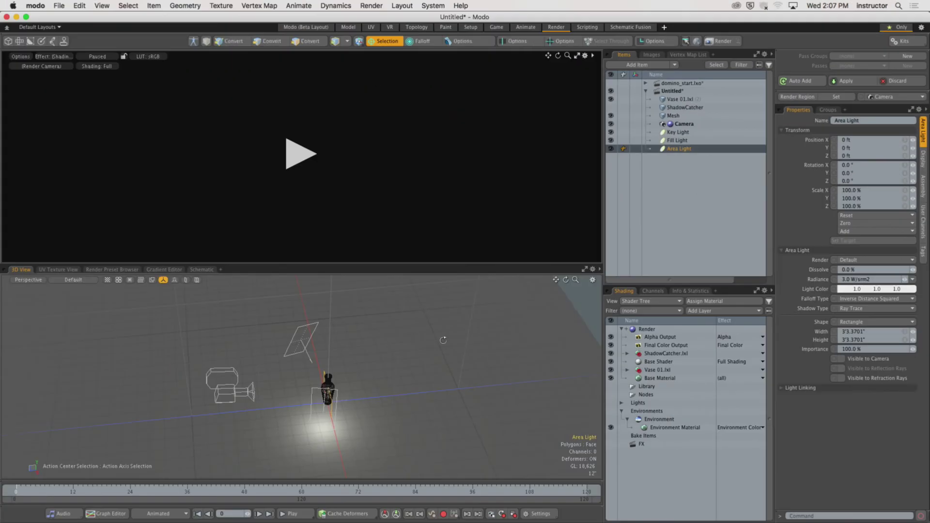
key("shift+a")
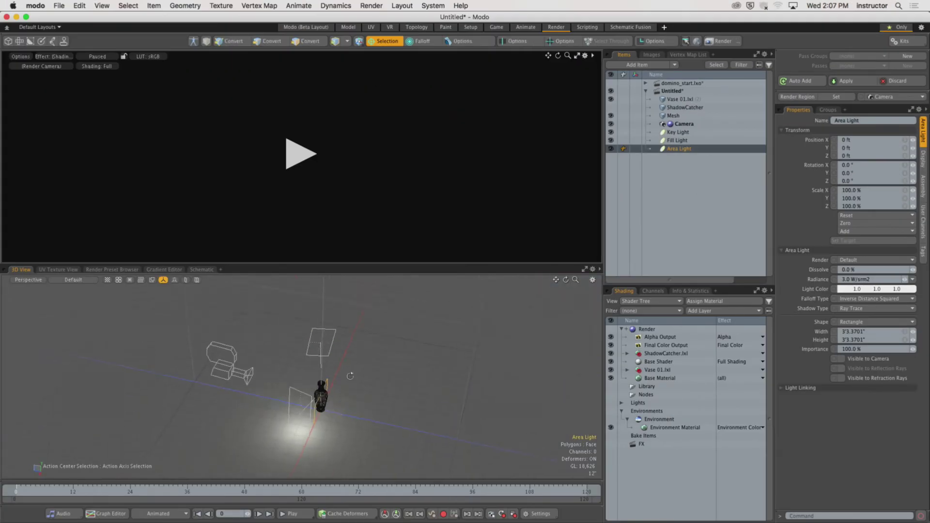
key("w")
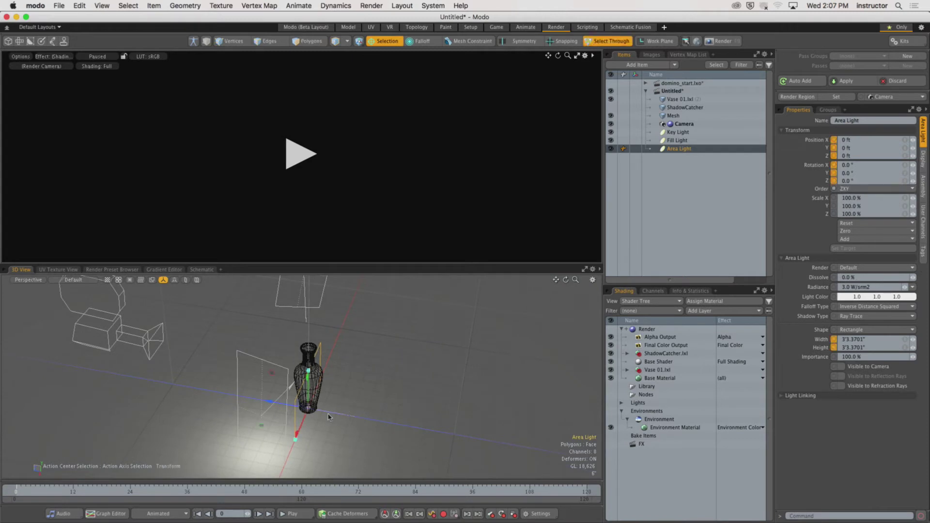
left_click_drag(368, 383, 349, 315)
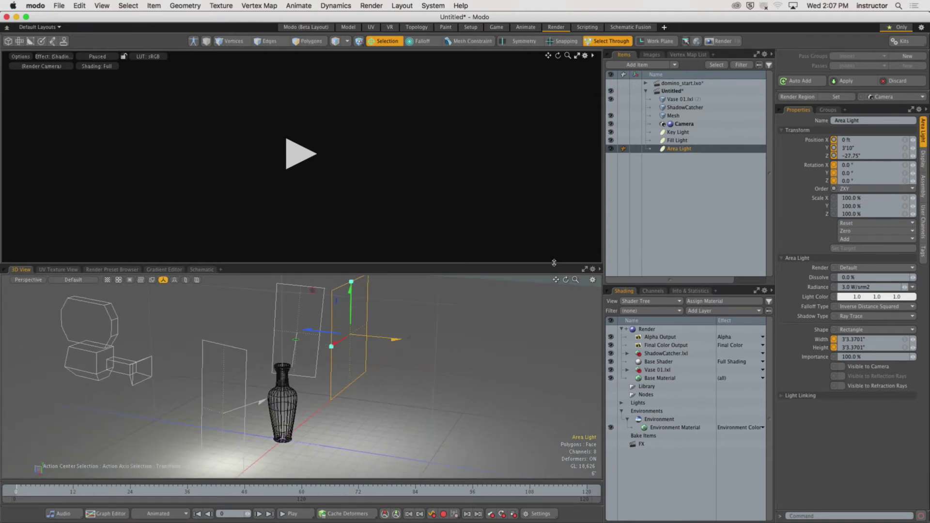
Step: Rotate the area light down toward the vase, to about X -48°, Y 180° and Z 180°
left_click_drag(554, 263, 374, 139)
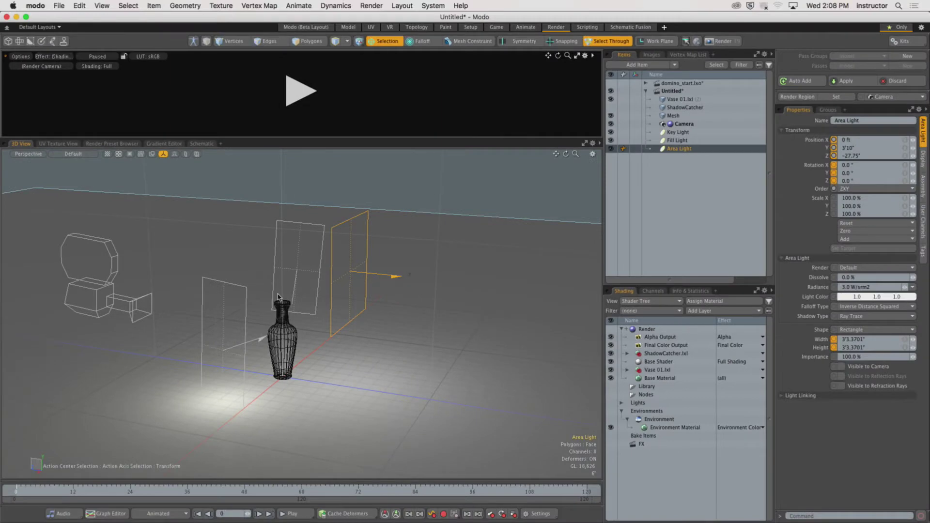
key("e")
left_click_drag(387, 242, 339, 321)
left_click_drag(416, 313, 388, 312, "alt")
left_click_drag(306, 259, 251, 283)
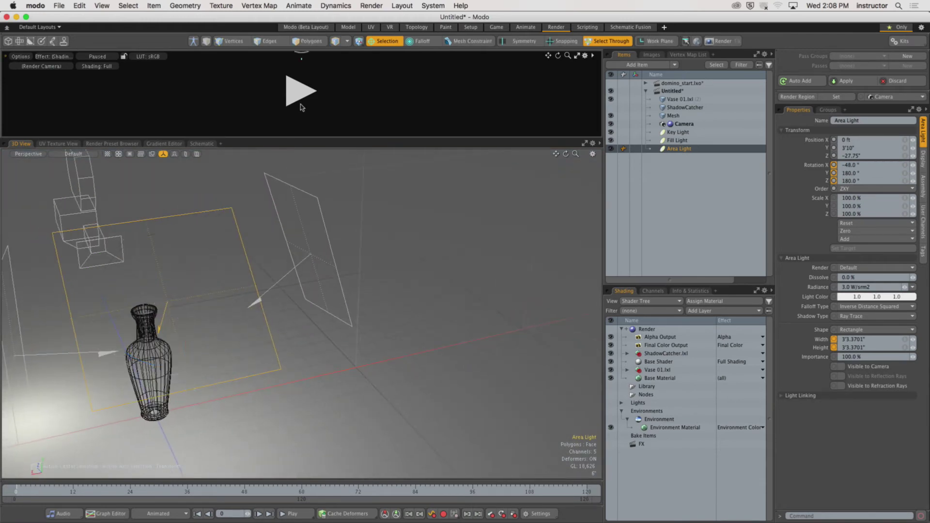
Step: Enlarge and start the render preview, and stretch the area light's height to about 6'1.62"
left_click_drag(321, 139, 324, 320)
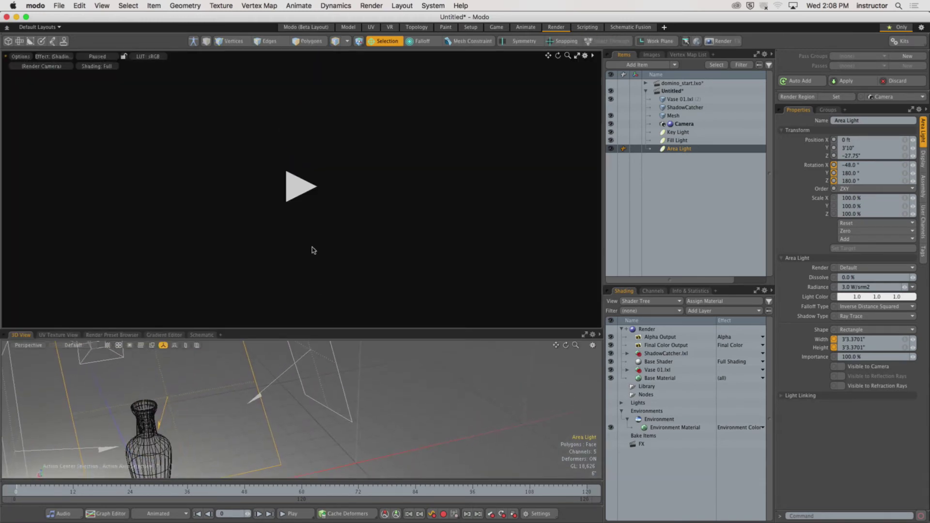
left_click(301, 199)
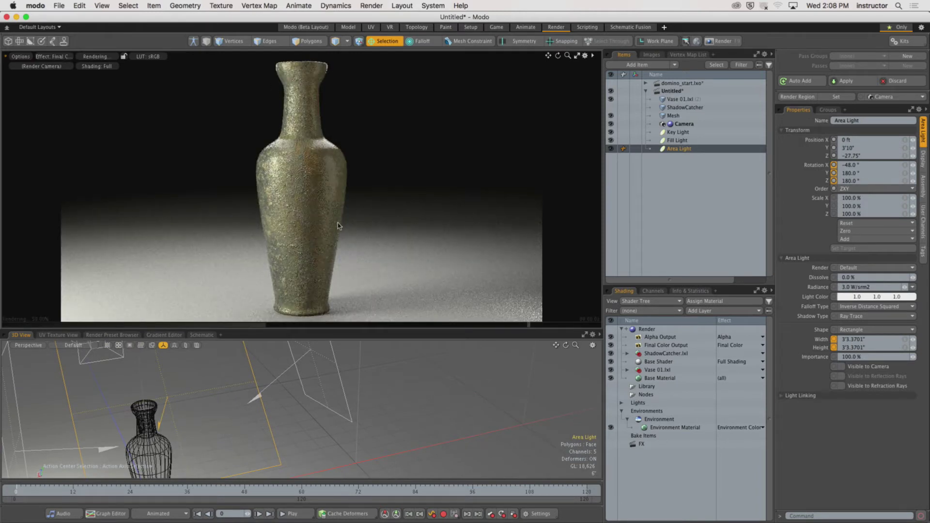
left_click_drag(257, 393, 316, 436, "alt")
key("y")
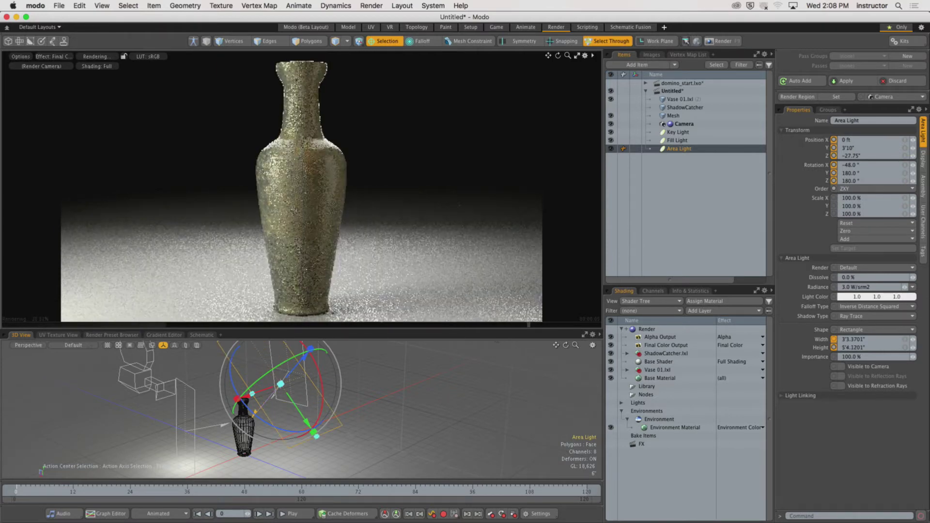
left_click_drag(316, 436, 322, 443)
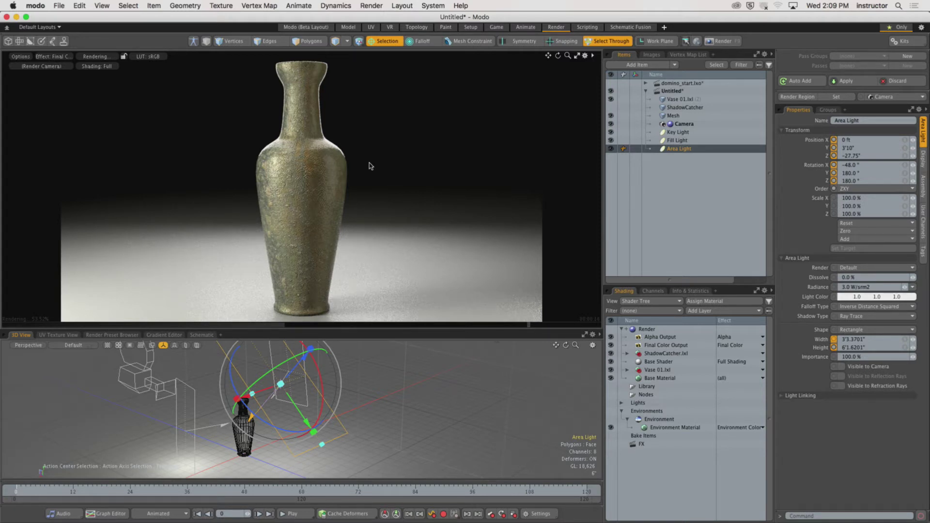
Step: Set the area light's radiance to 1.0 W/srm2
double_click(875, 287)
type("1")
key("Return")
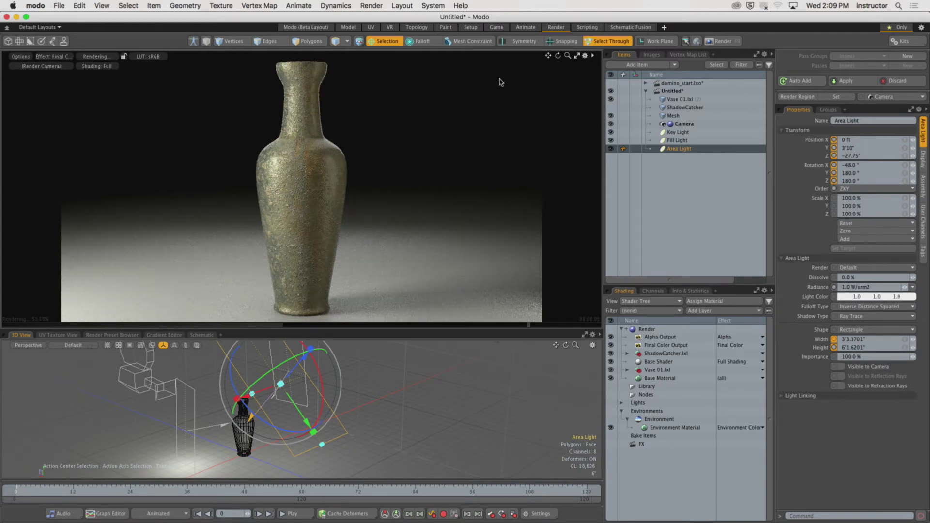
Step: Render the three-light setup at full resolution and compare it with the two earlier vase renders at 100% zoom
key("F9")
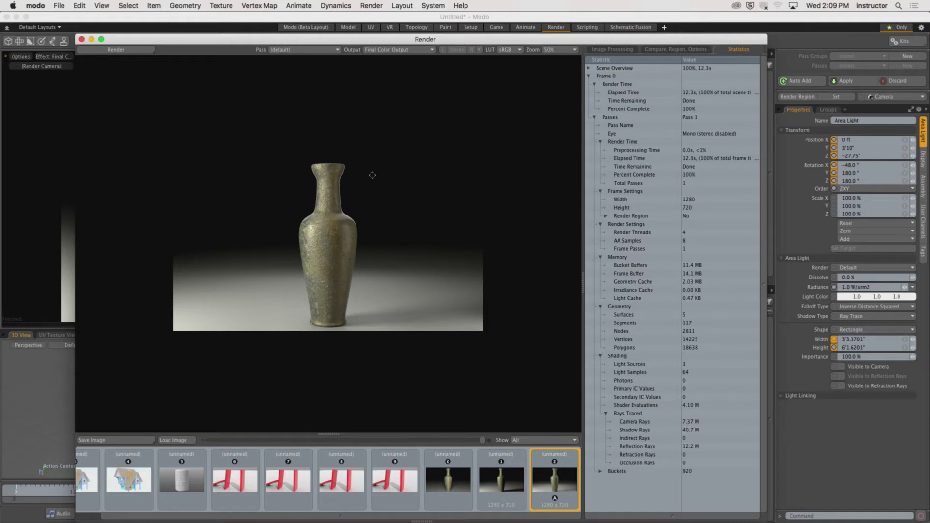
scroll(369, 175, "up", 1)
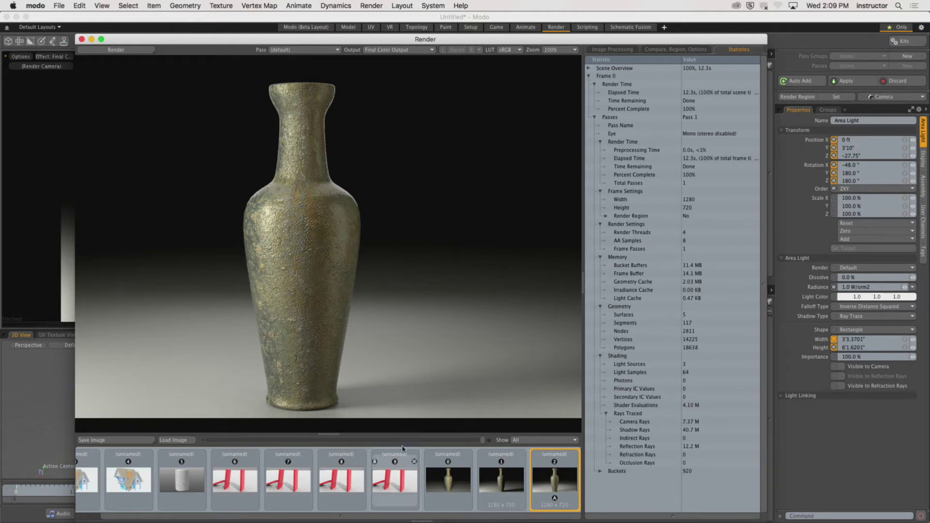
left_click(448, 488)
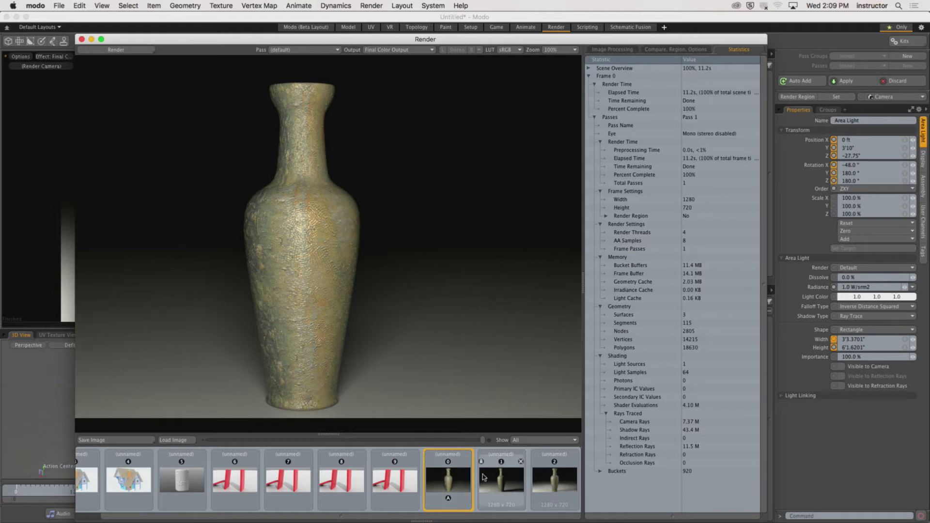
left_click(503, 480)
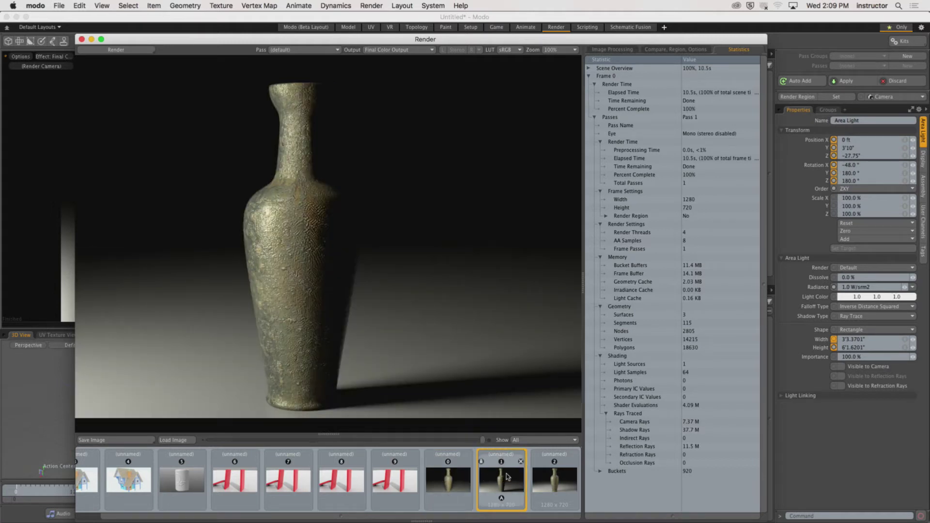
left_click(557, 482)
key("Left")
key("Right")
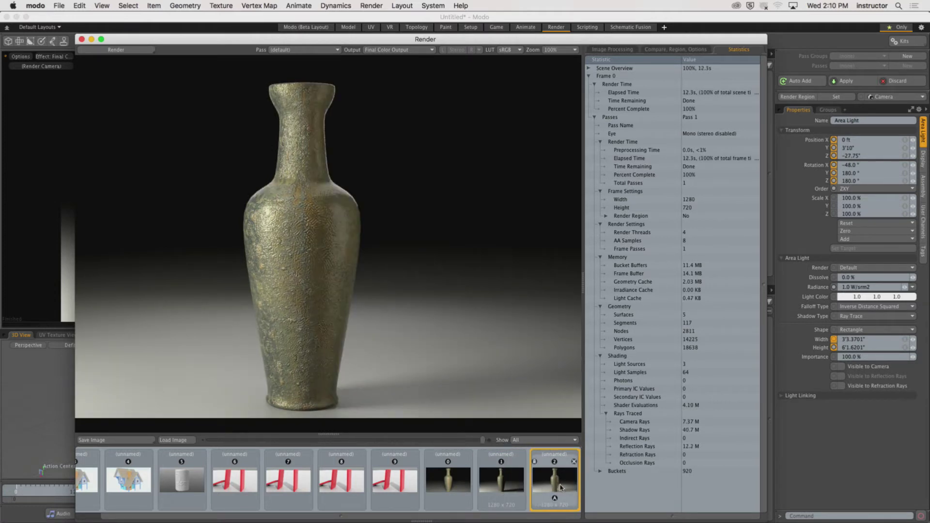
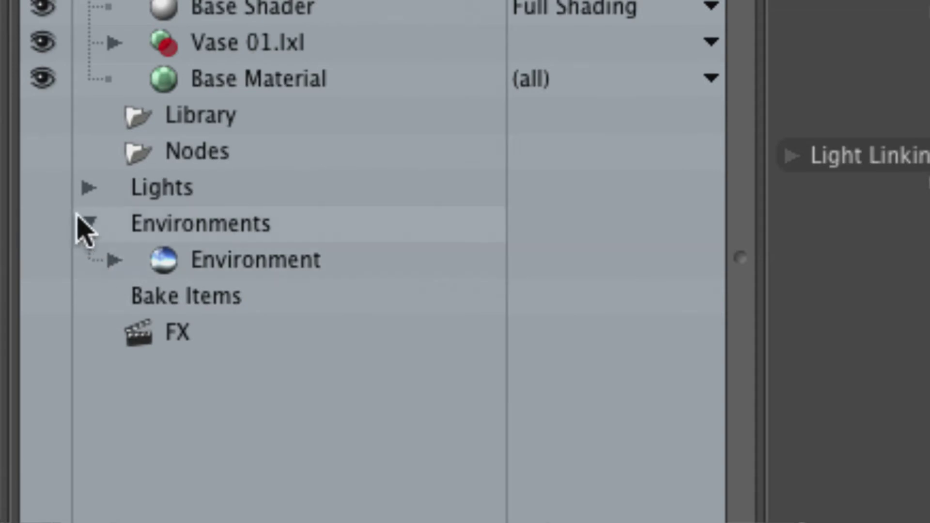
Step: Expand the Lights group in the shader tree and go through the three light materials to the Fill Light's
left_click(152, 193)
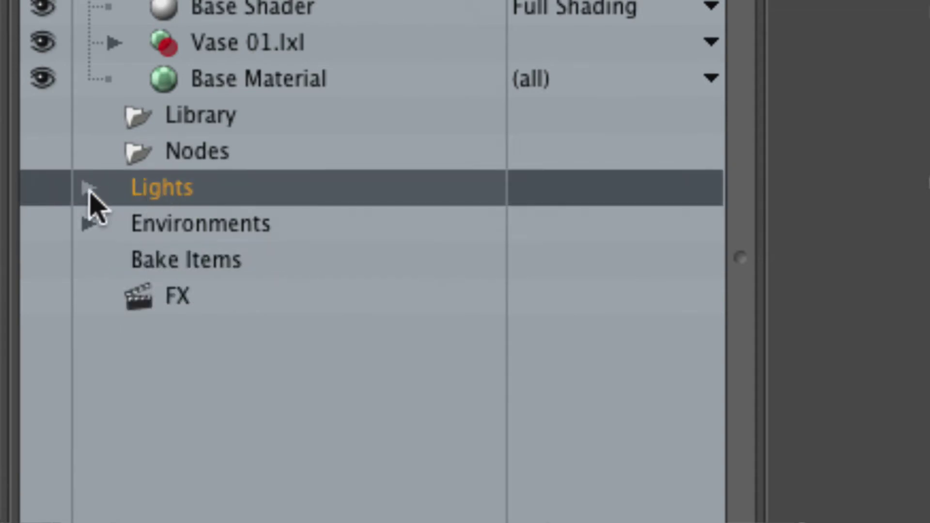
left_click(89, 188)
left_click(242, 265)
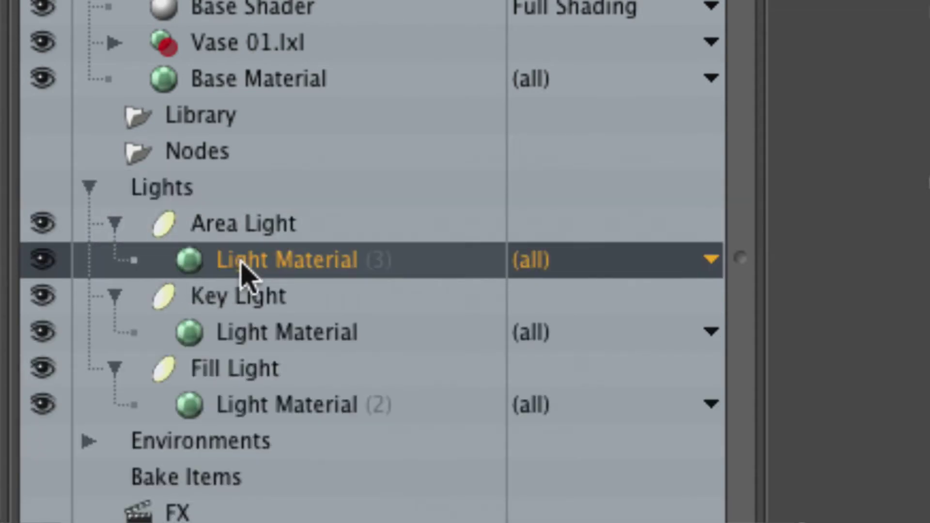
left_click(260, 345)
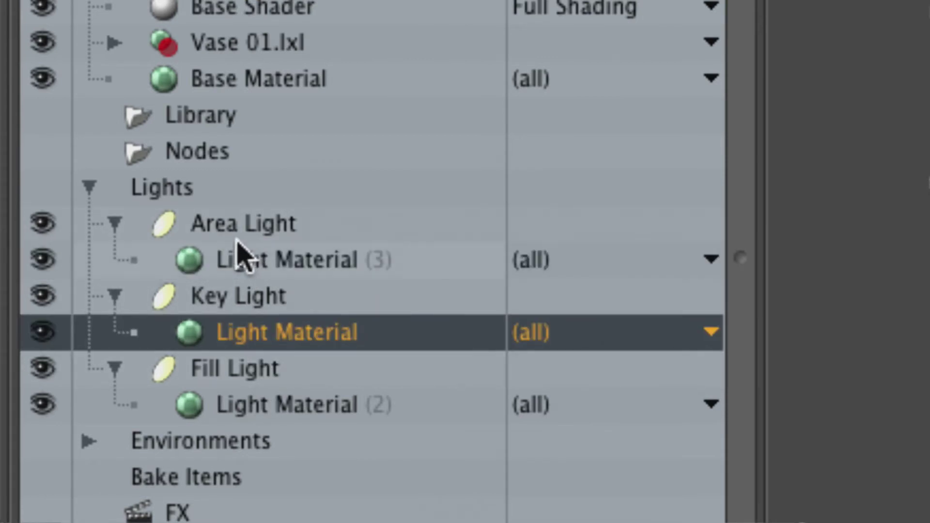
left_click(281, 407)
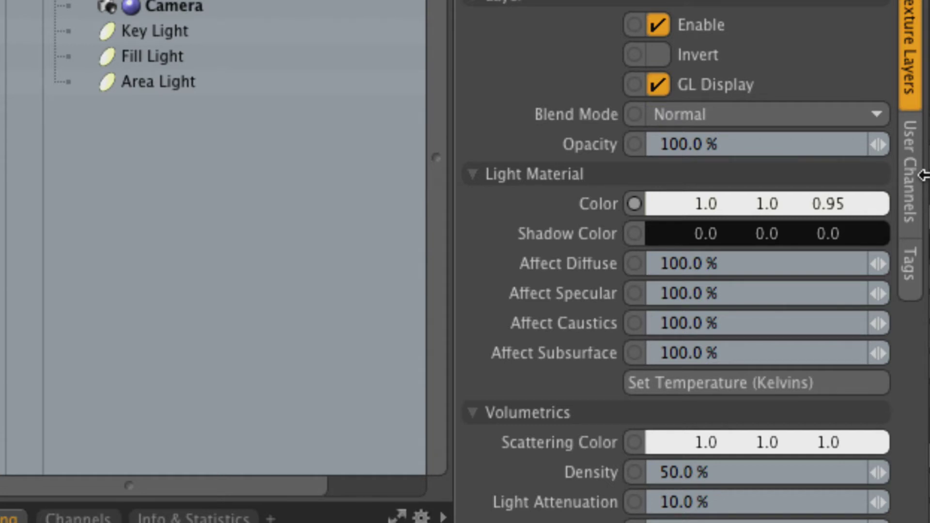
Step: Try an Affect Specular of 0% on the Fill Light's material, comparing the vase with and without it, and undo the change
left_click(748, 299)
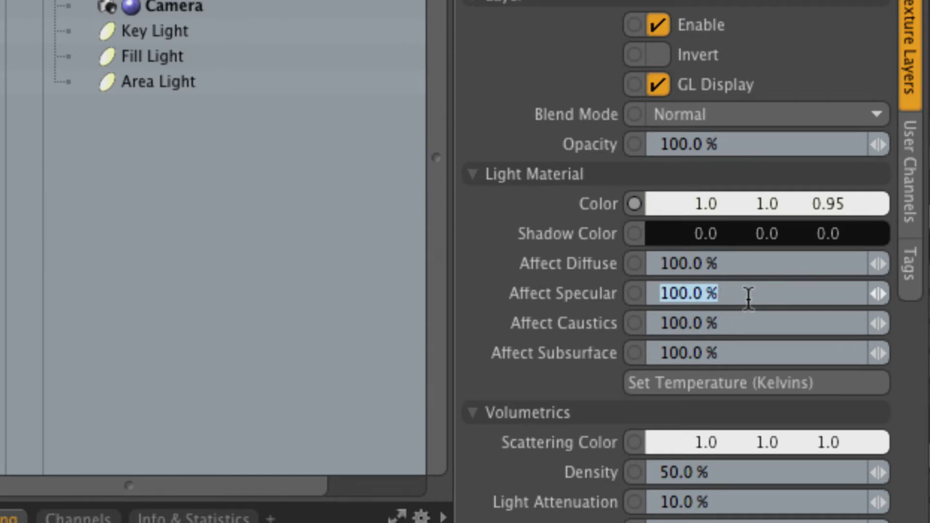
type("0")
key("Return")
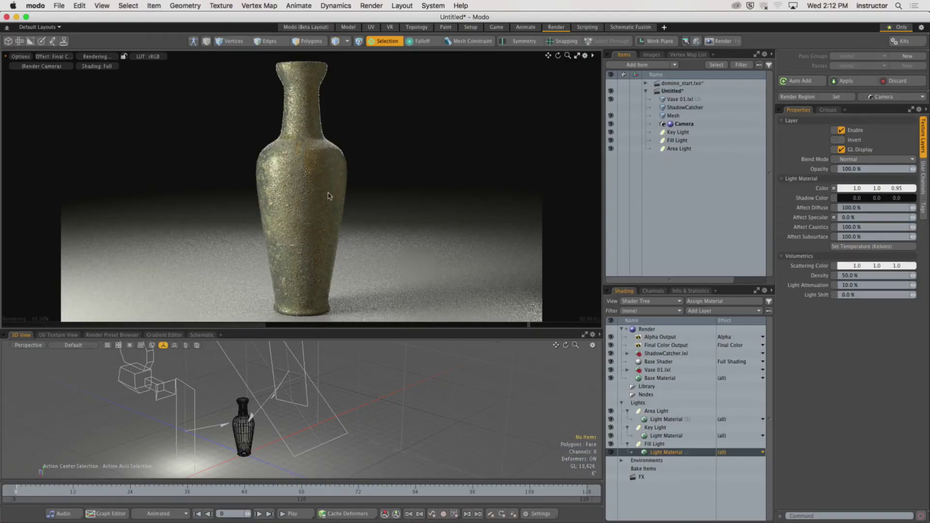
key("super+z")
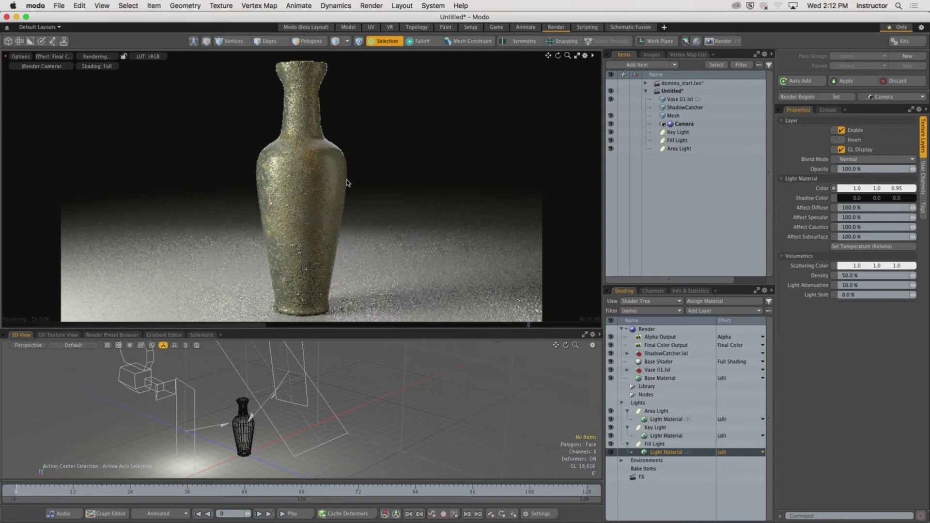
key("super+shift+z")
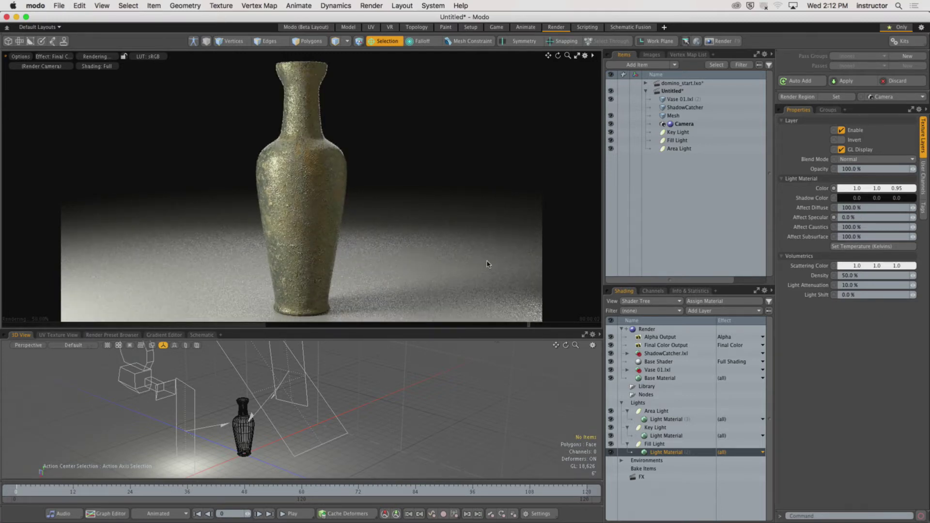
key("super+z")
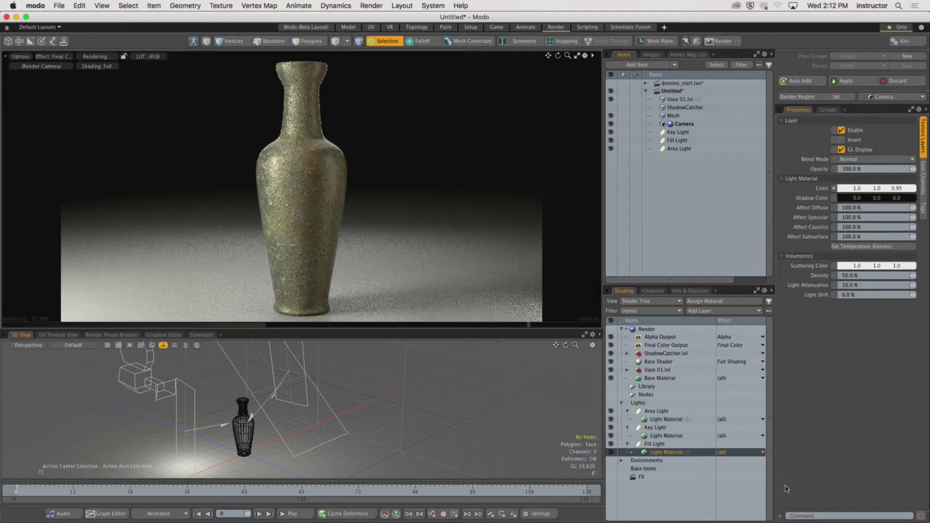
key("super+z")
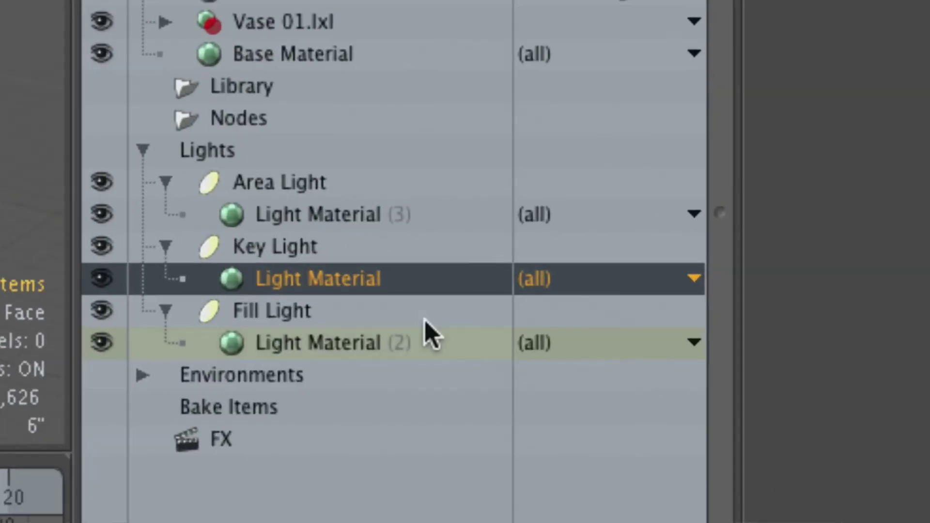
Step: Set Affect Specular to 0% on the Fill Light's light material
left_click(288, 345)
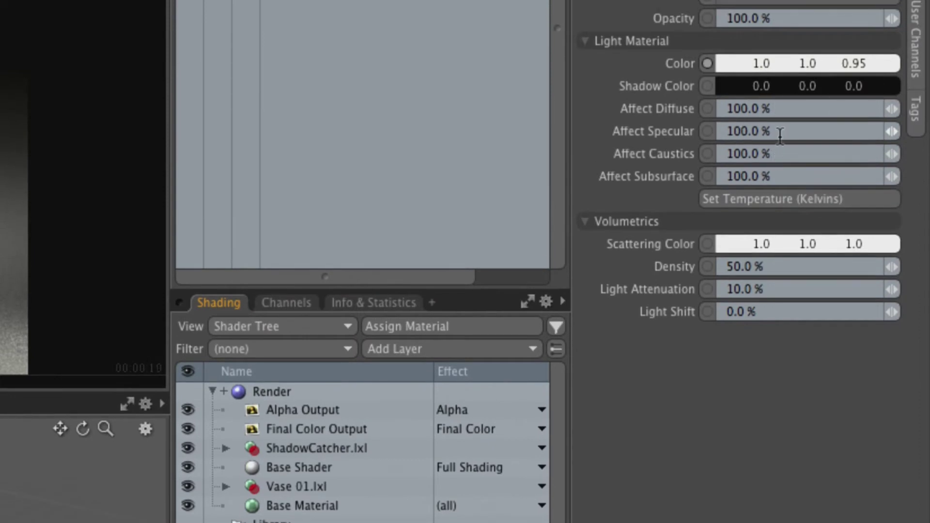
left_click(782, 5)
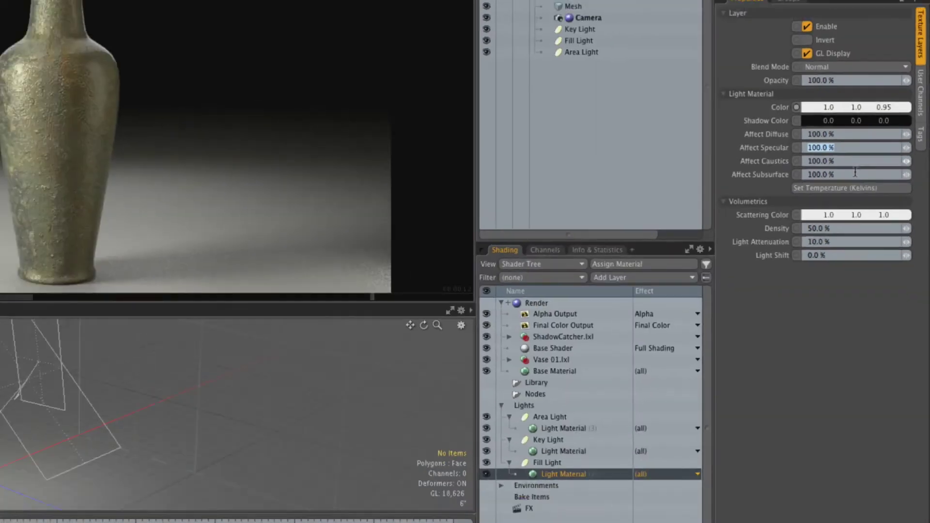
type("0")
key("Return")
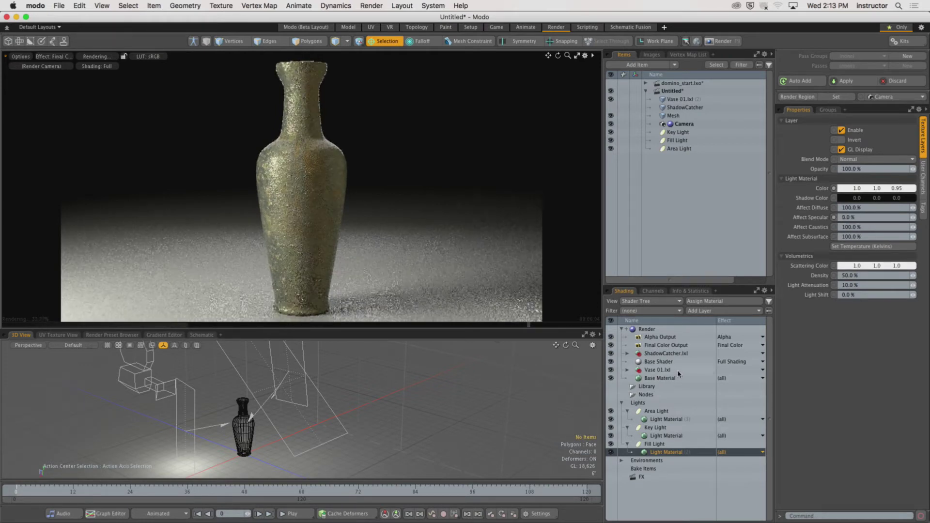
Step: Set Affect Specular to 0% on the Area Light's light material
left_click(666, 420)
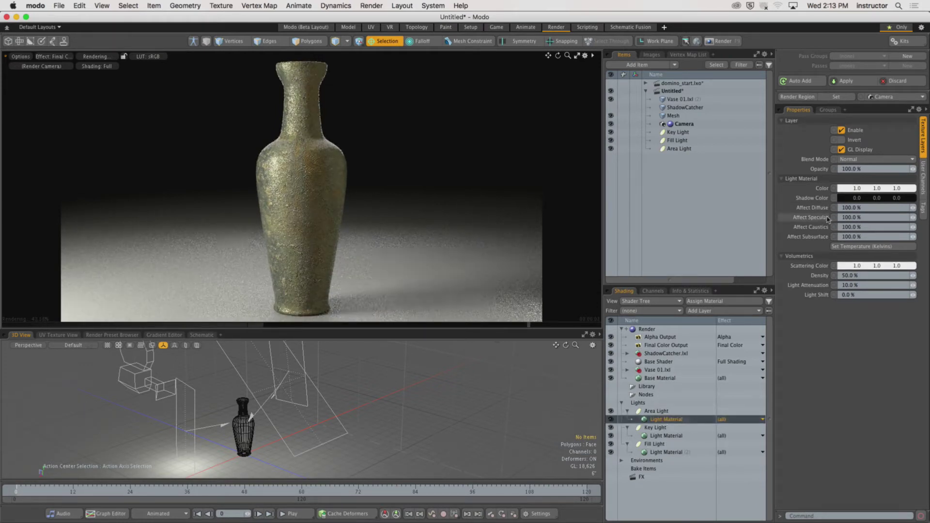
left_click(867, 218)
type("0")
key("Return")
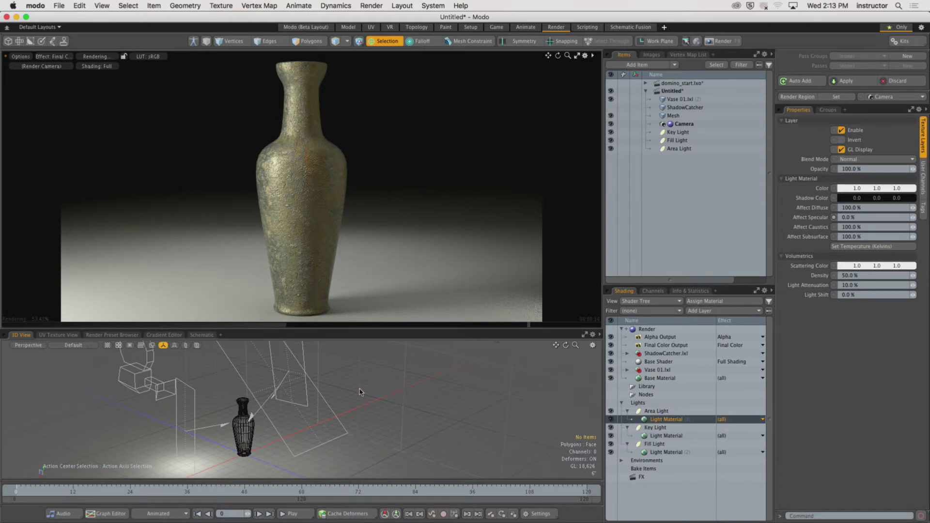
Step: Widen the area light behind the vase to about 7'5.62"
left_click(320, 402)
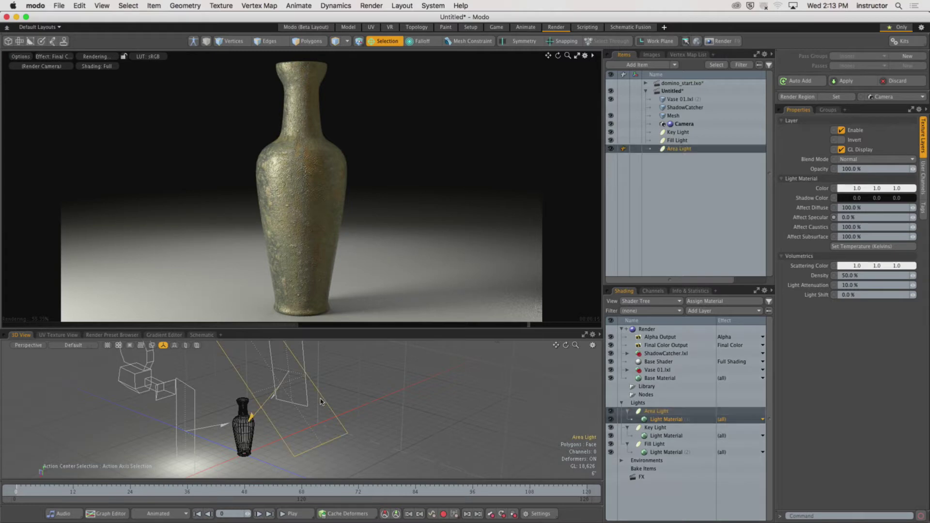
key("y")
left_click_drag(312, 398, 172, 405, "alt")
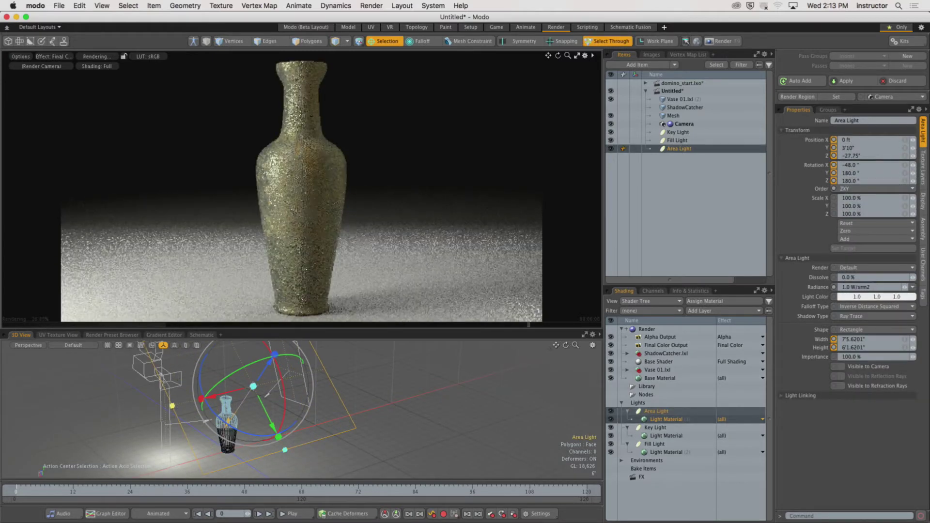
Step: Try an area light height of about 3'9.67" and undo both the height change and the preceding width change
left_click_drag(285, 451, 272, 426)
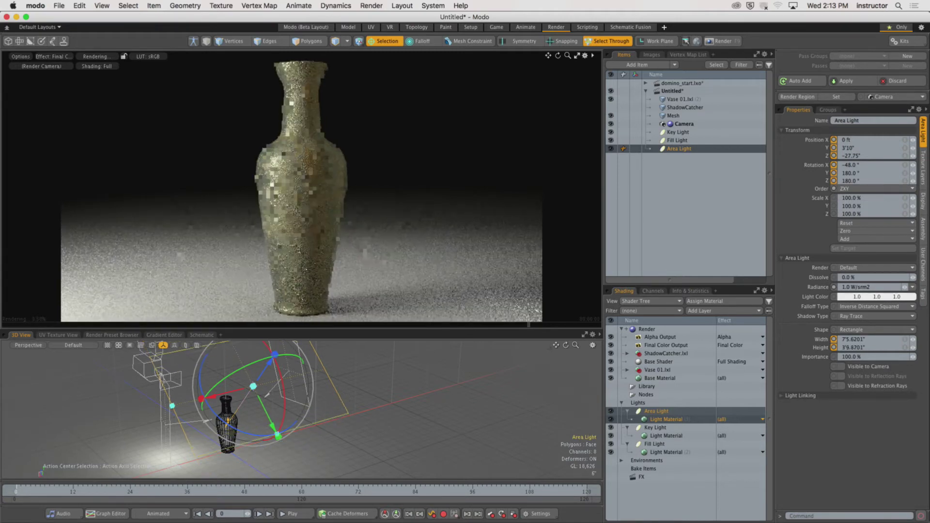
key("super+z")
key("super+z")
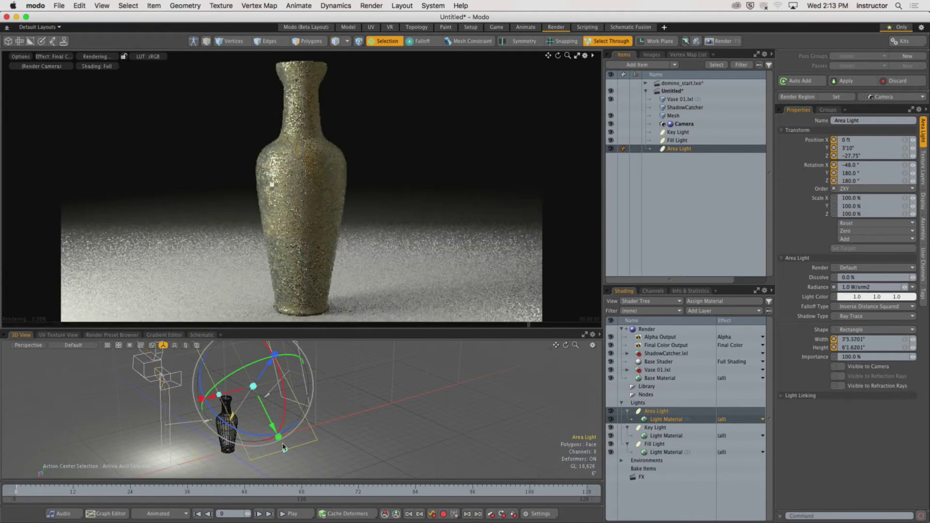
Step: Set Affect Specular to 50% on the Area Light's light material
left_click(684, 420)
left_click(857, 217)
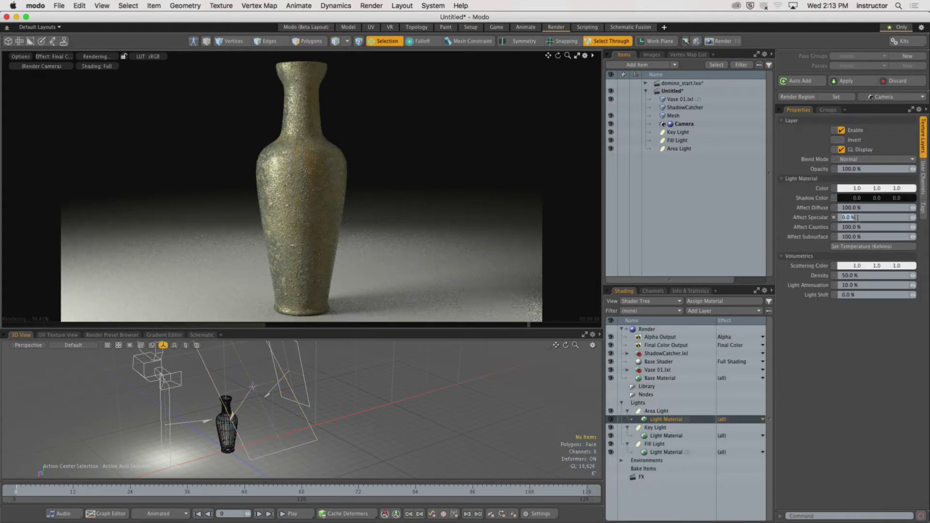
type("50")
key("Return")
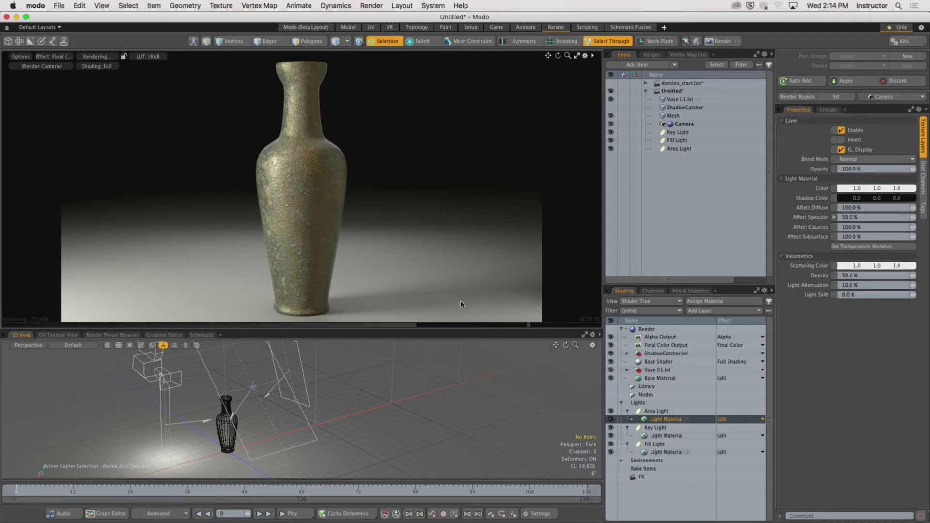
Step: Render the vase with all three lights, compare it with the earlier vase renders, inspect it up close and close the render window
left_click(722, 41)
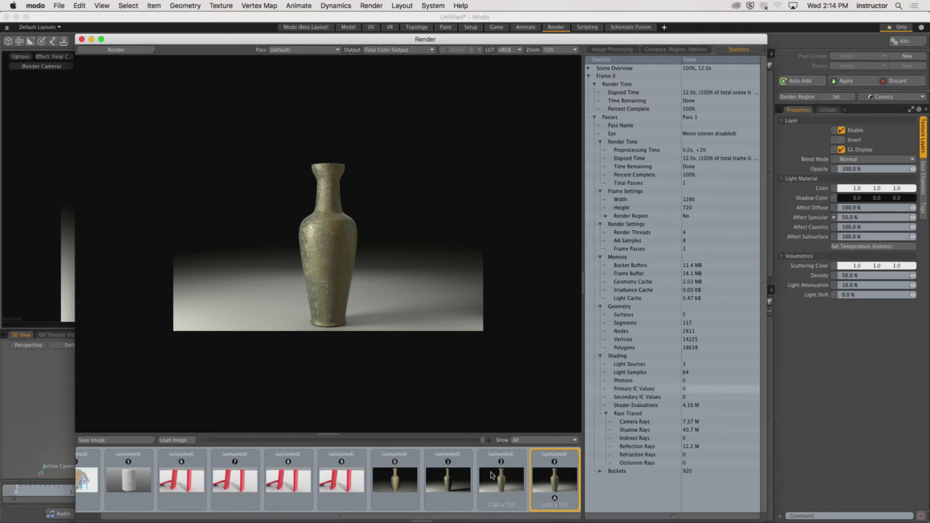
left_click(448, 493)
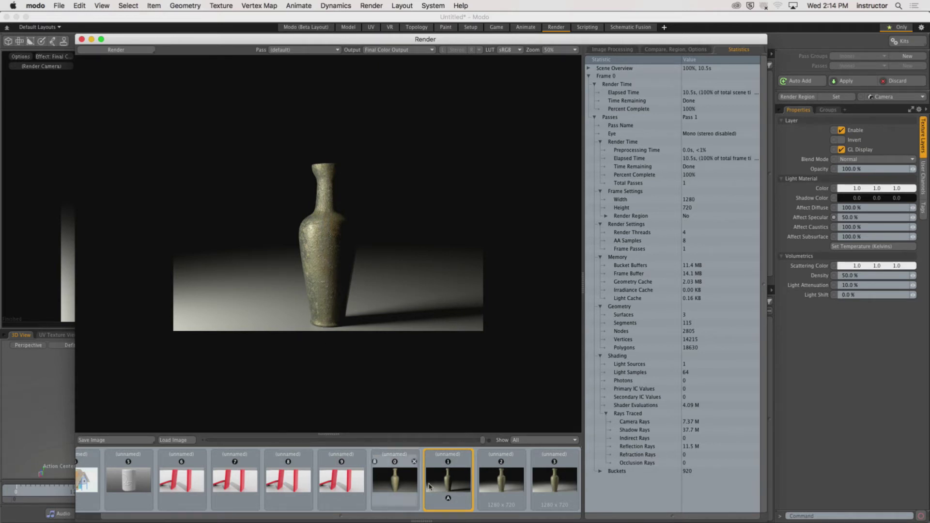
left_click(506, 486)
key("Right")
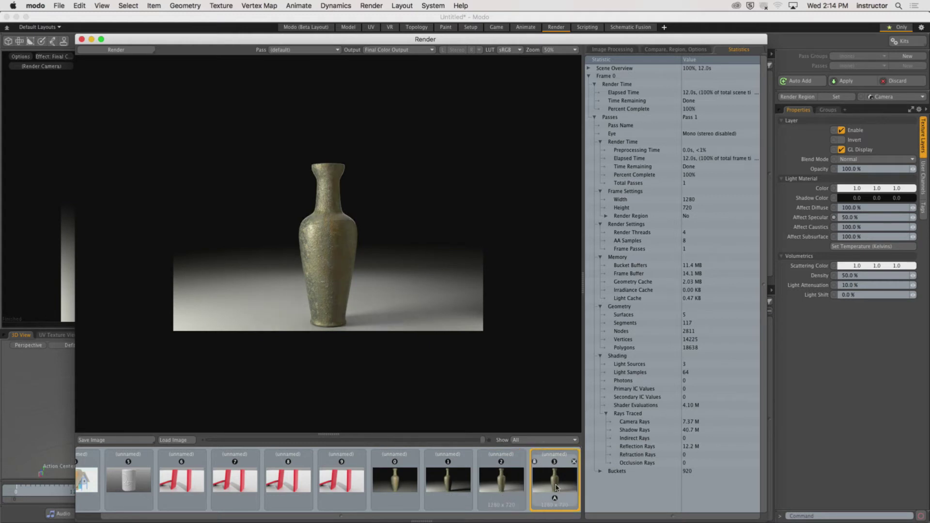
key("Left")
key("Left")
key("Left")
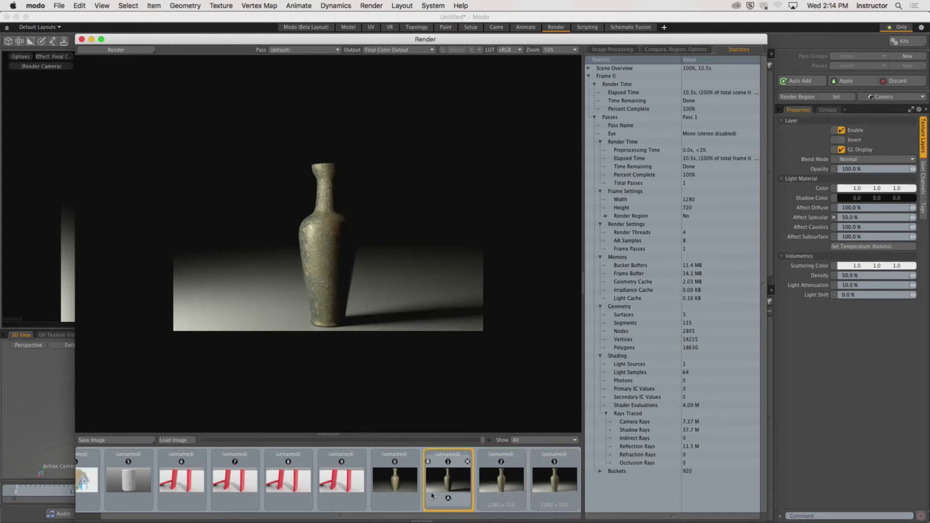
key("Right")
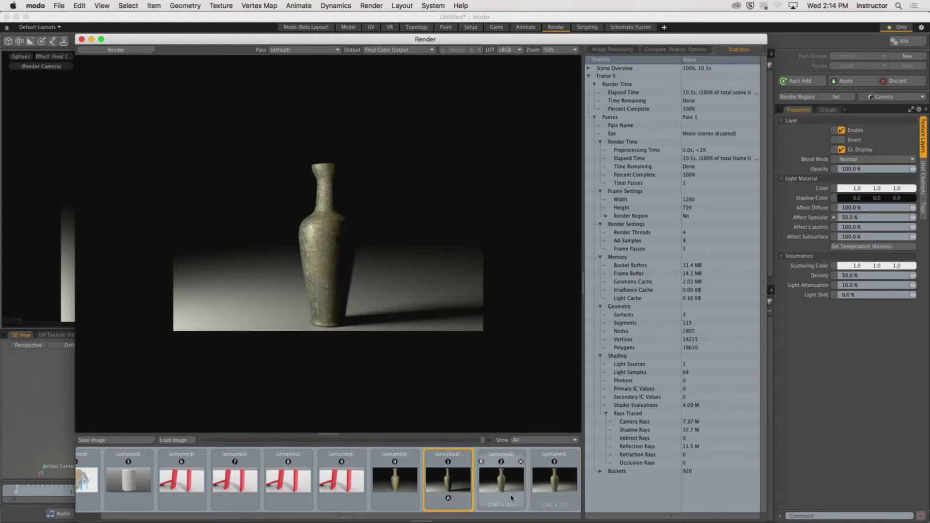
key("Right")
left_click(567, 494)
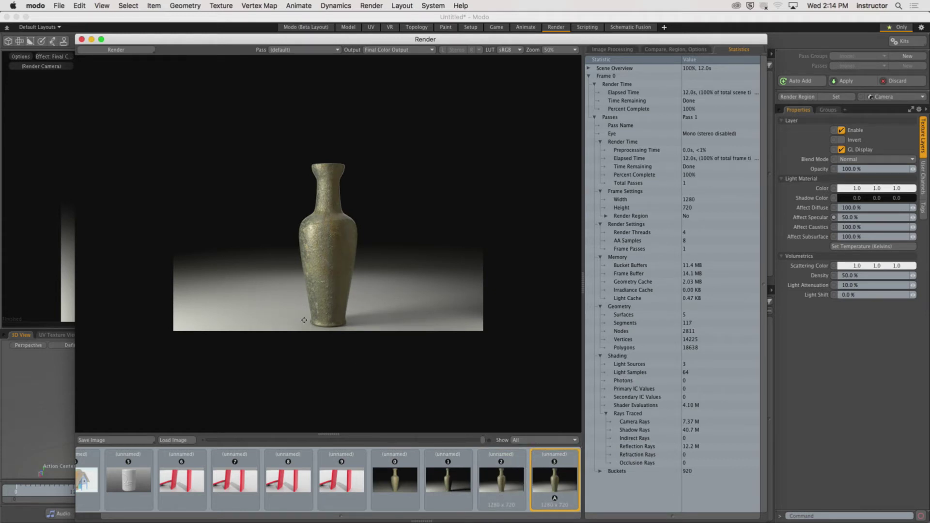
scroll(304, 319, "up", 2)
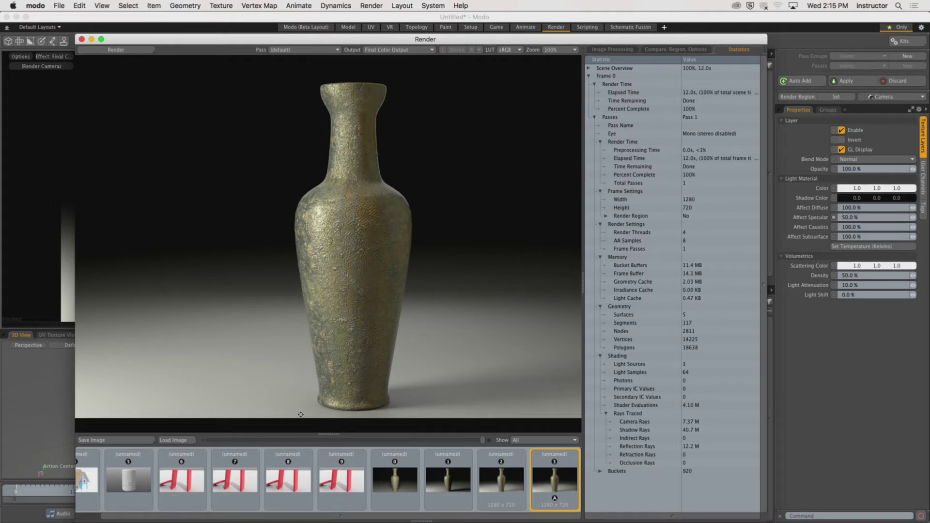
left_click(82, 39)
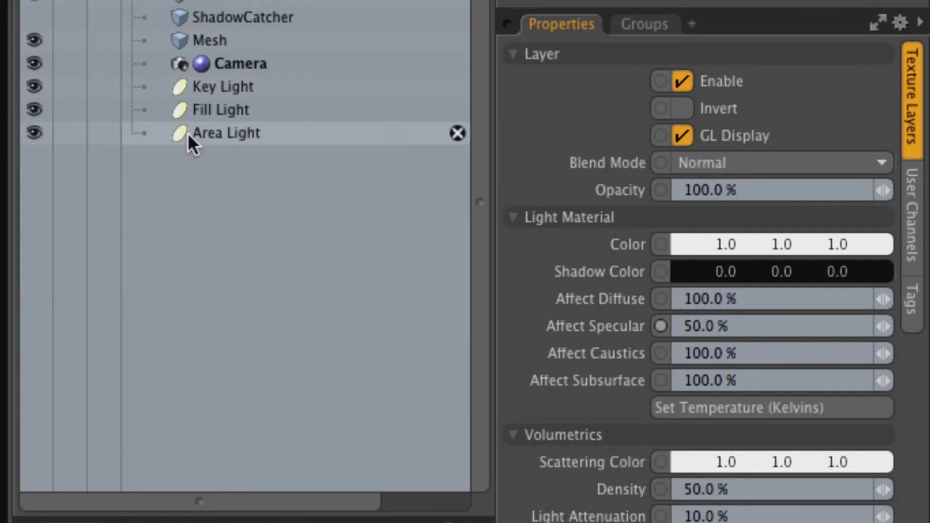
Step: Set the Fill Light's Shadow Type to None
left_click(231, 110)
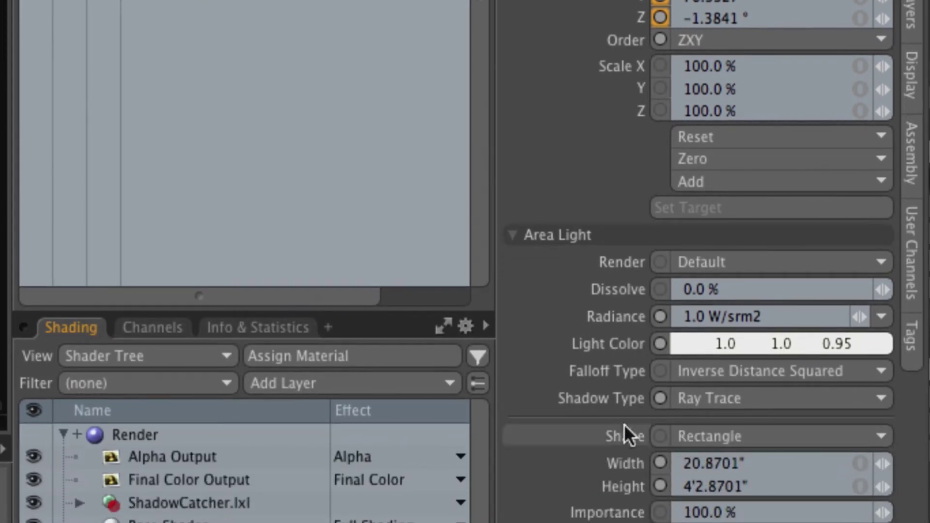
left_click(741, 402)
left_click(738, 391)
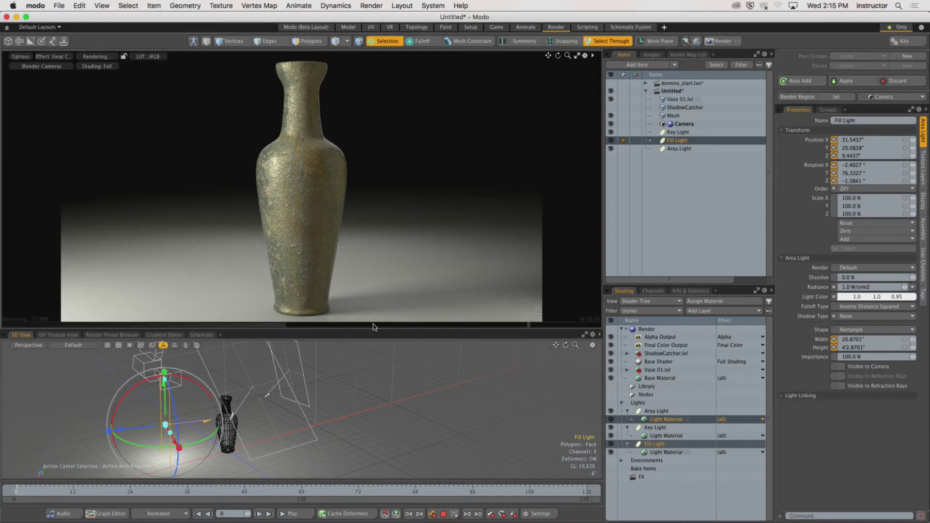
Step: Set the Area Light's Shadow Type to None
left_click(678, 149)
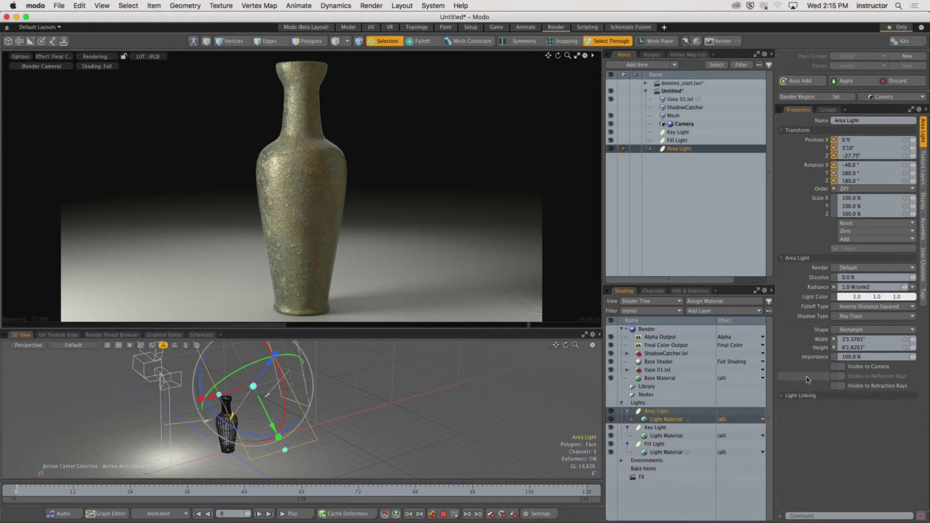
left_click(848, 316)
left_click(848, 316)
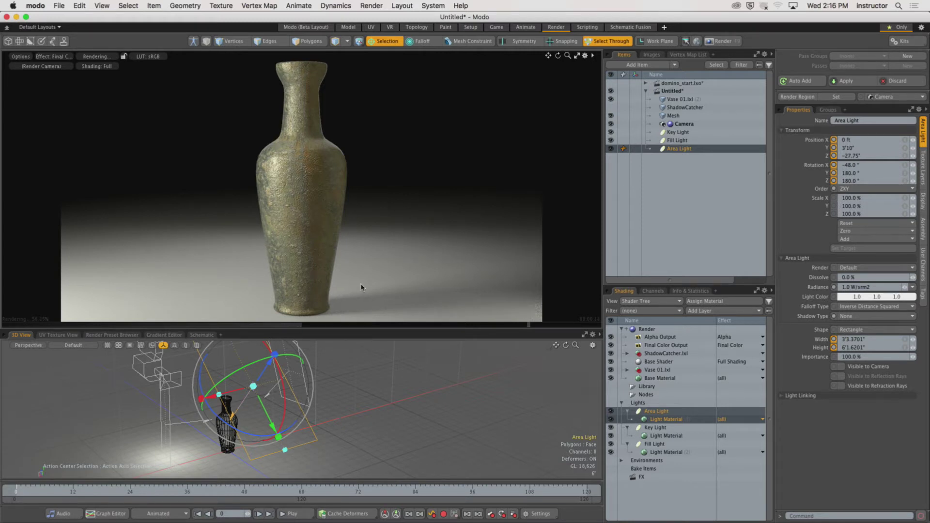
Step: Make the ground's Base Material more reflective with a Specular Amount of 42.5% and a Roughness of 11%
left_click(394, 189)
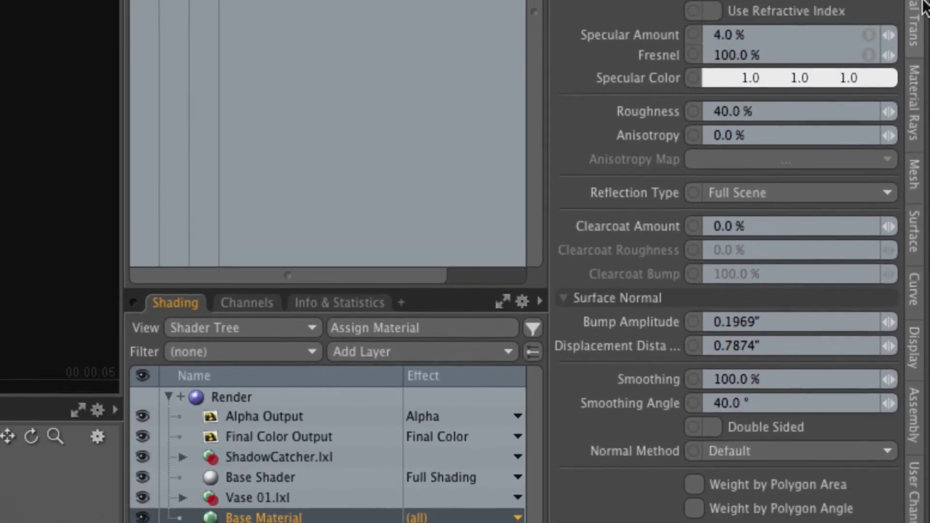
left_click(913, 6)
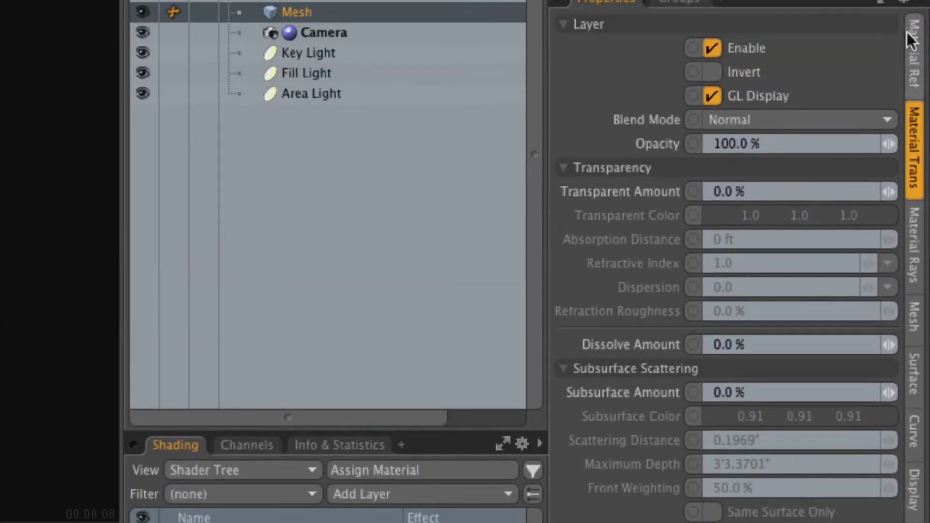
left_click(915, 35)
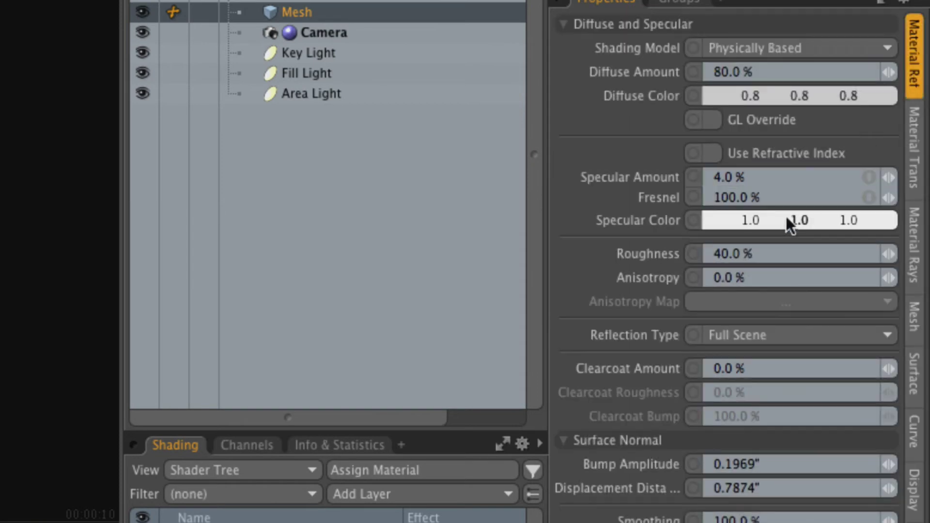
left_click_drag(892, 178, 913, 182)
key("ctrl+z")
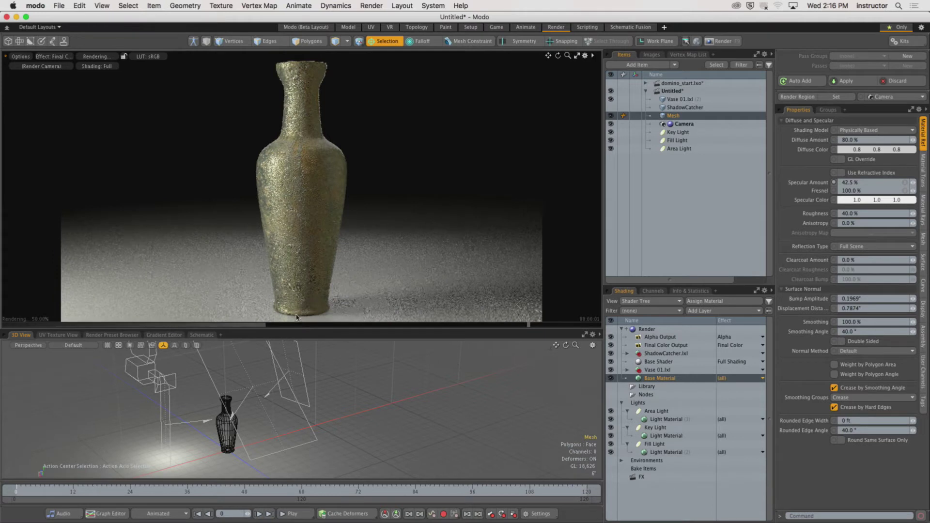
right_click(345, 302)
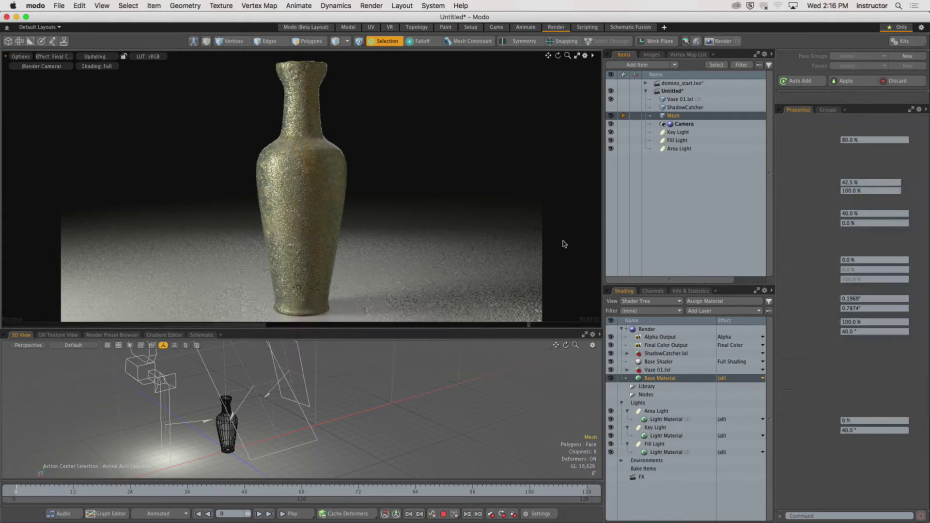
left_click_drag(913, 214, 912, 215)
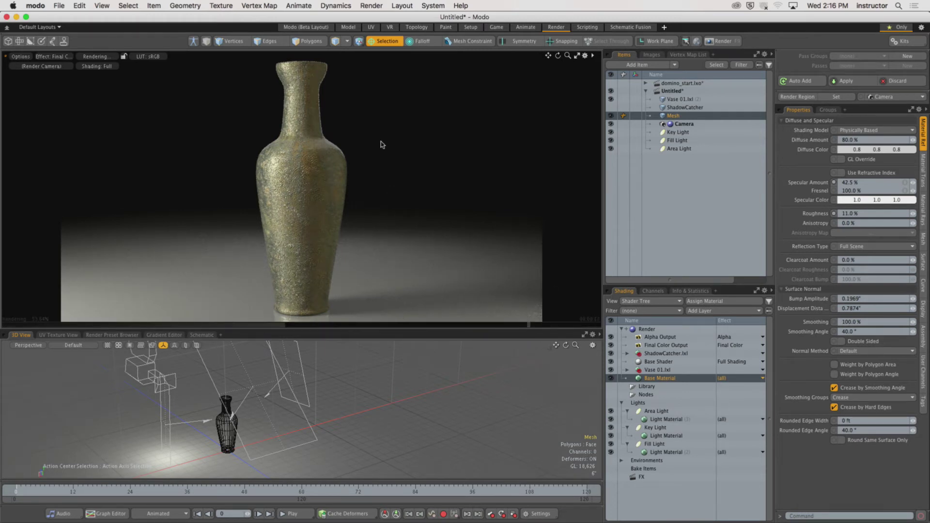
Step: Render the scene with the reflective ground, compare it up close with the first vase render and close the render window
left_click(722, 41)
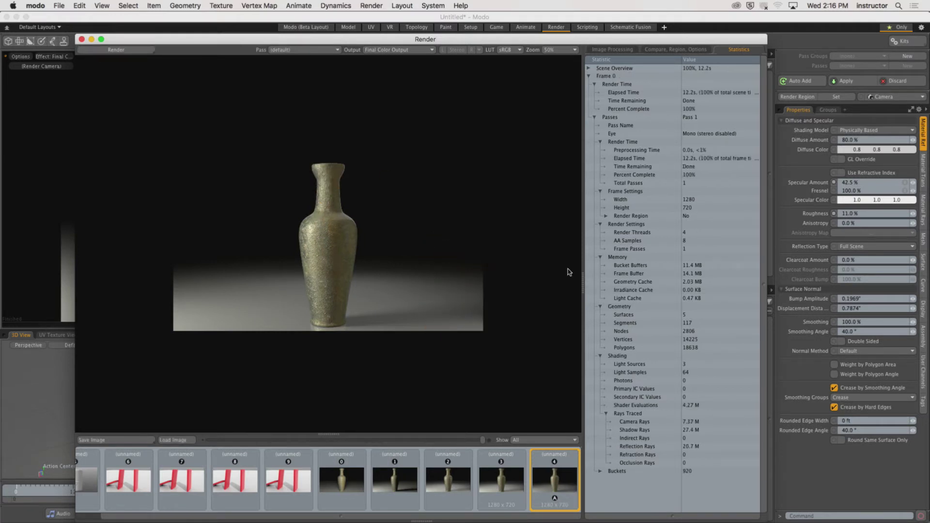
scroll(373, 216, "up", 2)
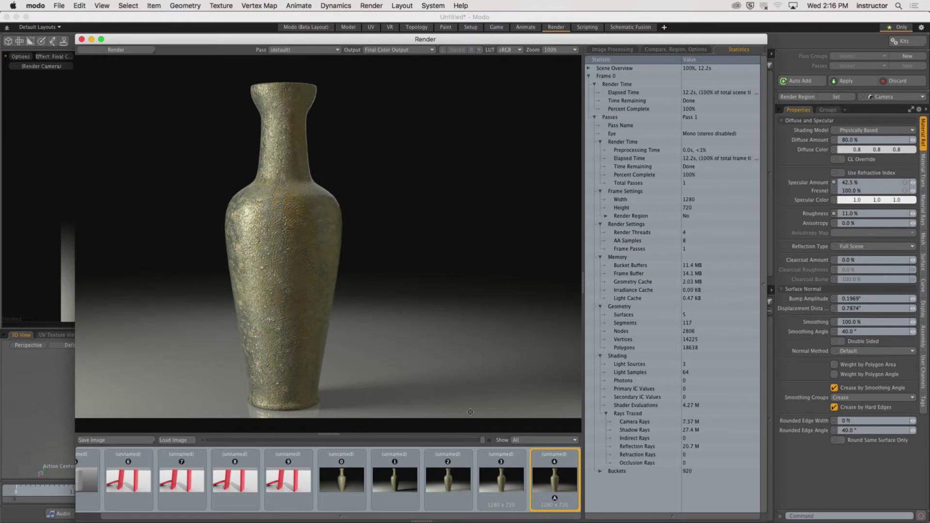
left_click(347, 483)
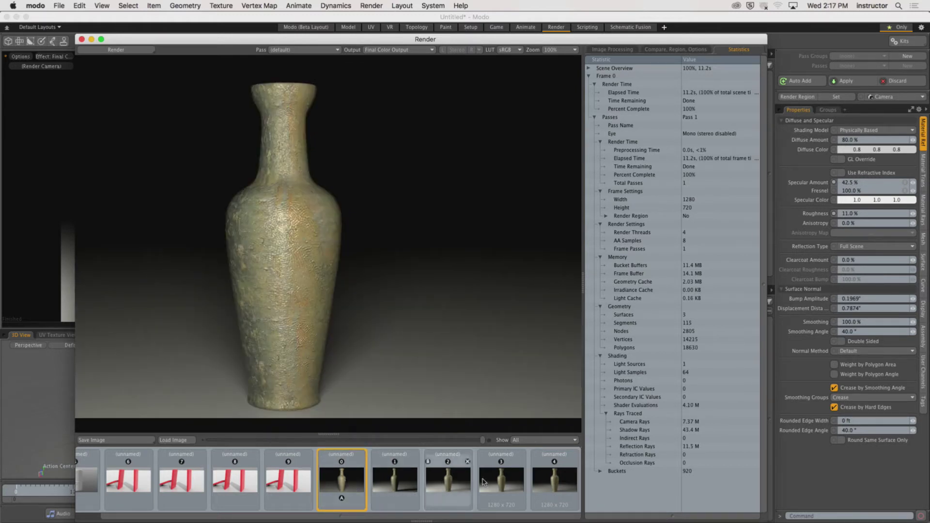
left_click(562, 486)
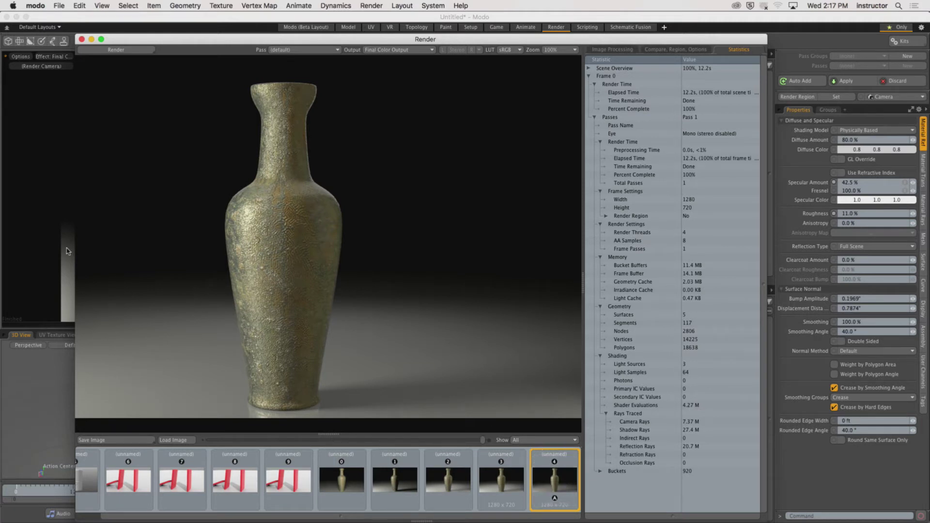
left_click(81, 40)
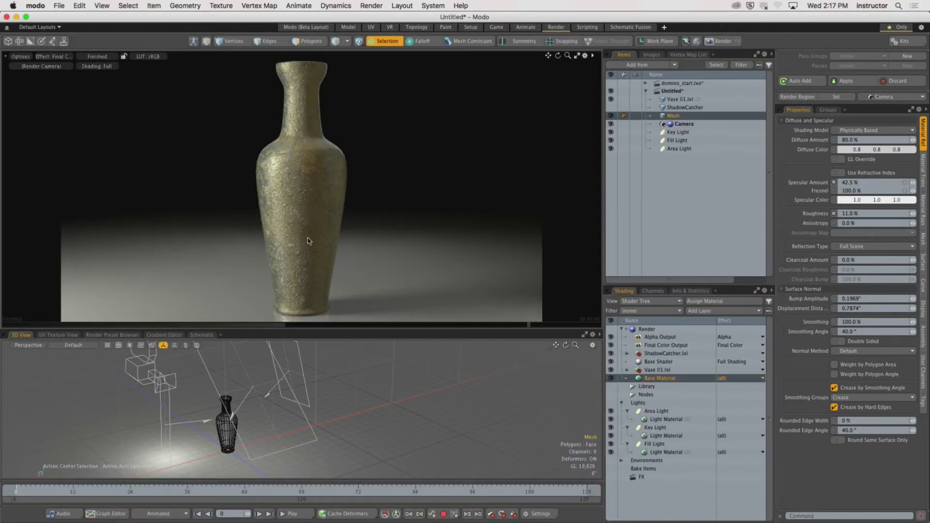
Step: Switch the color picker to the HSV model and give the Fill Light a blue light color of 0.57, 0.65, 1.0
left_click(677, 140)
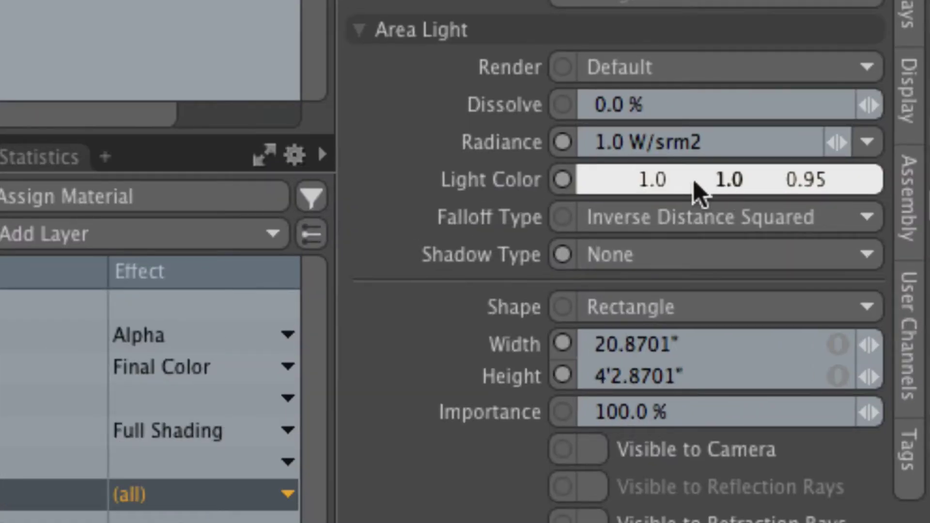
left_click(698, 186)
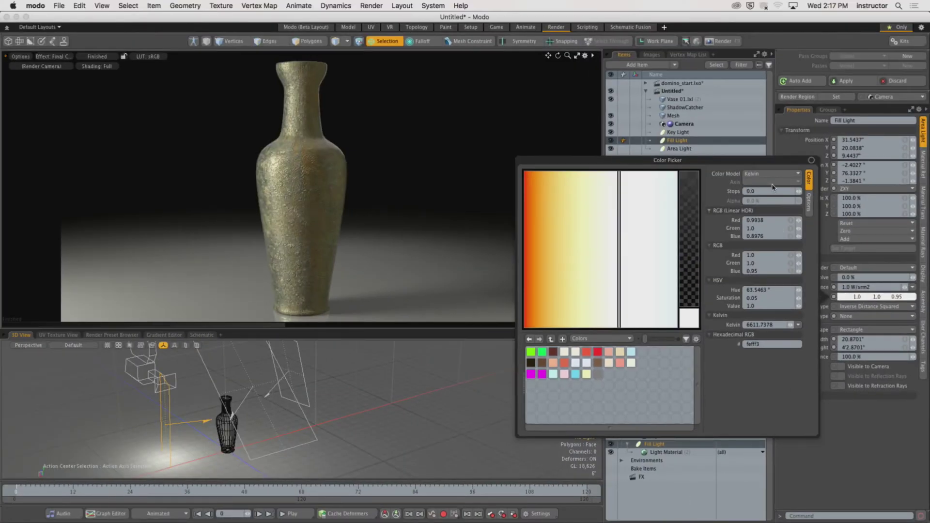
left_click(768, 175)
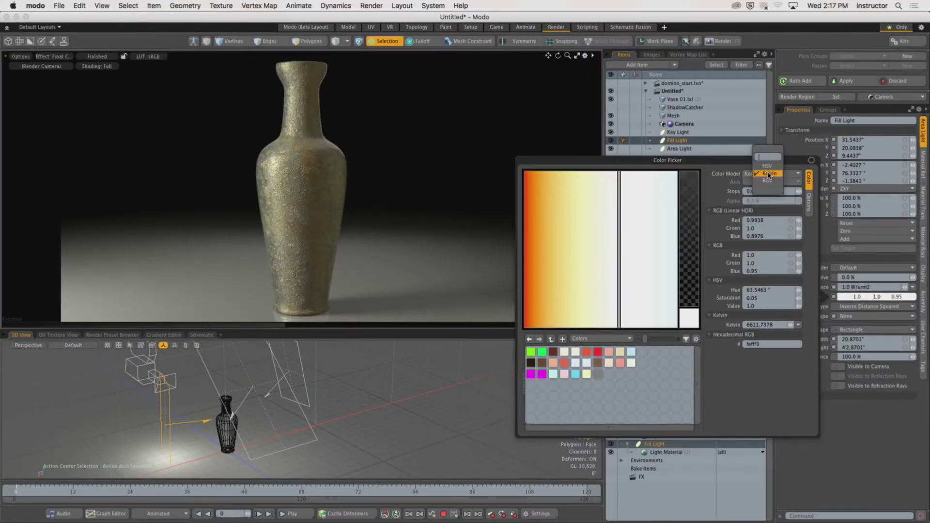
left_click(767, 166)
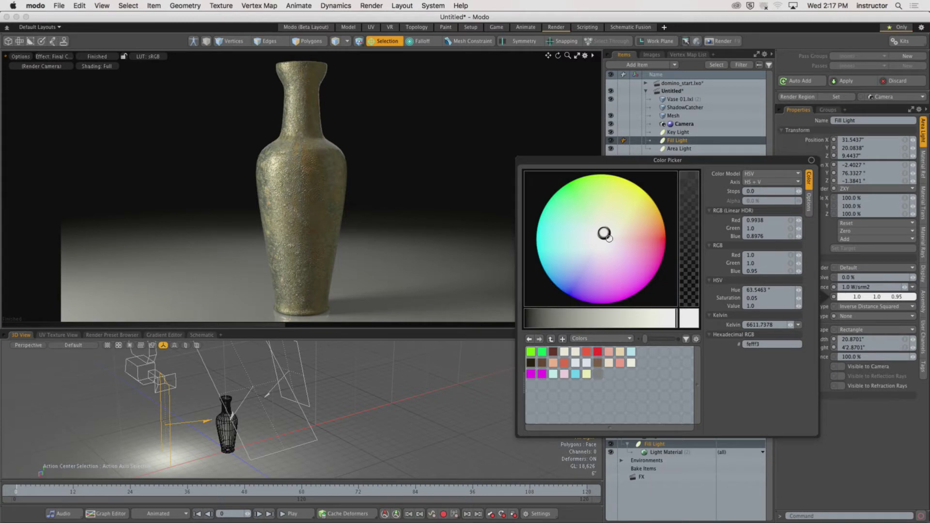
left_click_drag(608, 247, 572, 275)
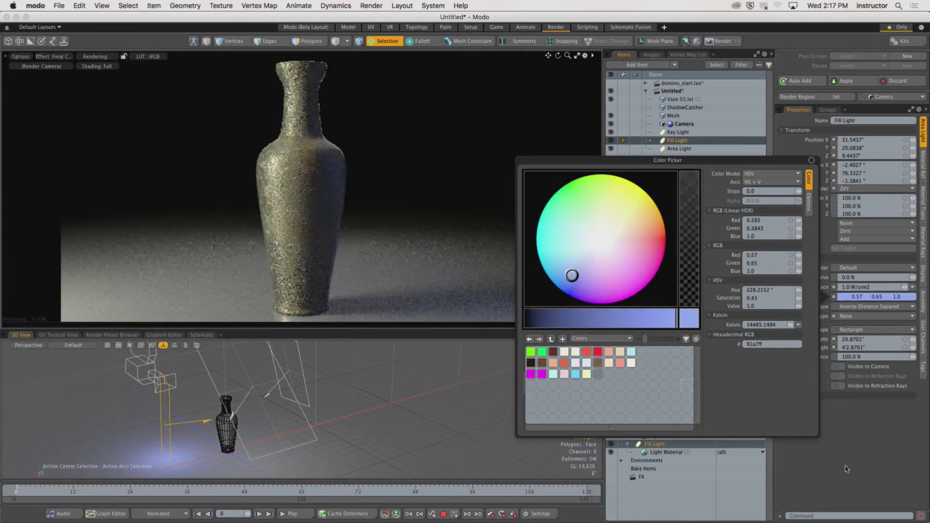
left_click(851, 466)
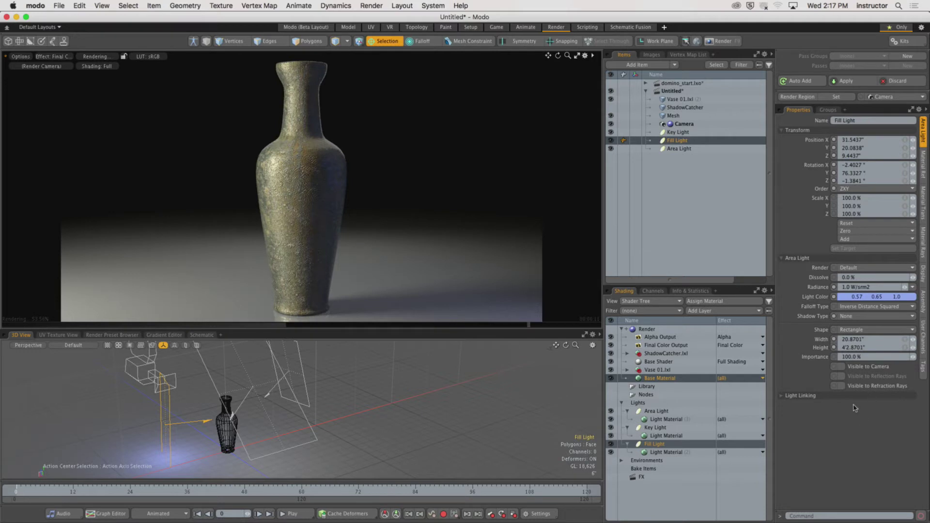
Step: Try a green light color on the Fill Light, and change it to a pale pink of 1.0, 0.72, 0.95
double_click(849, 301)
mouse_move(572, 275)
left_mouse_down()
mouse_move(557, 187)
mouse_move(557, 198)
mouse_move(579, 200)
mouse_move(574, 189)
left_mouse_up()
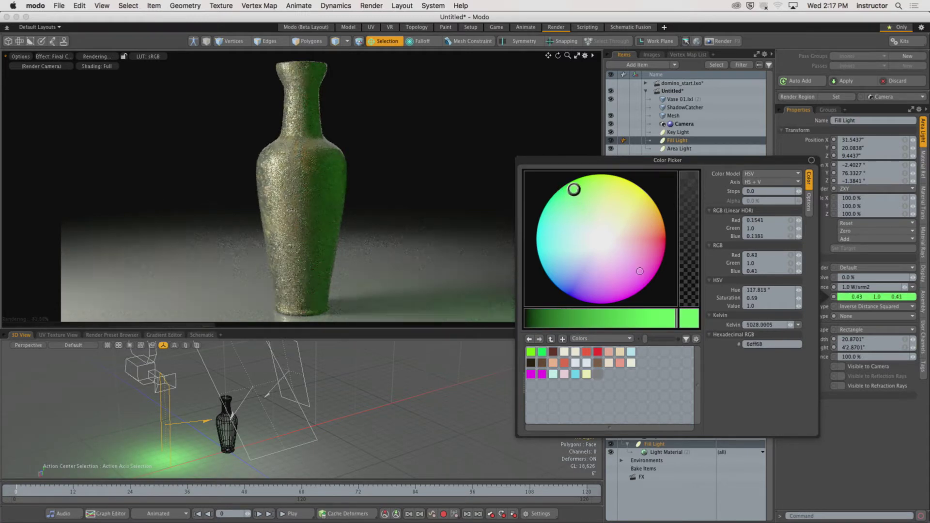
mouse_move(577, 195)
left_mouse_down()
mouse_move(646, 263)
mouse_move(624, 264)
left_mouse_up()
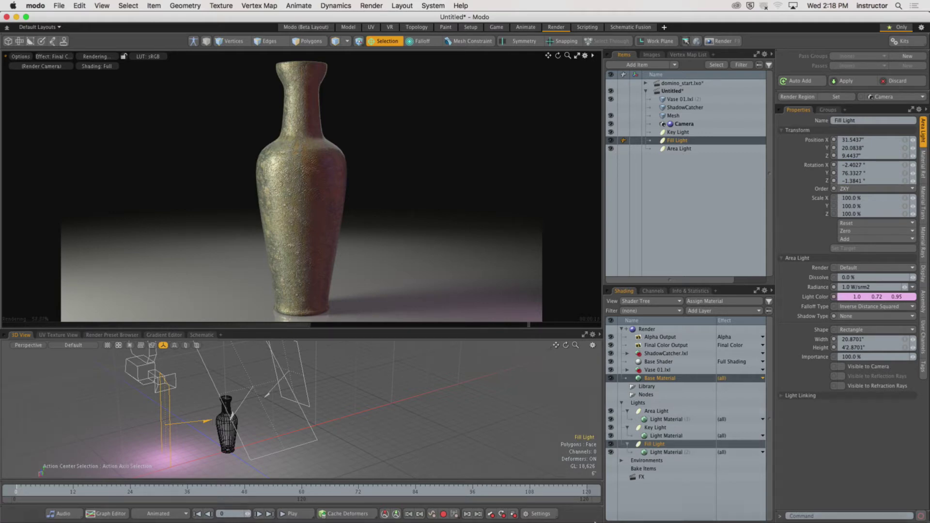
Step: Switch to Chrome, try to open the Canvas dashboard from the domino assignment, and leave Student View
mouse_move(603, 517)
left_click(117, 509)
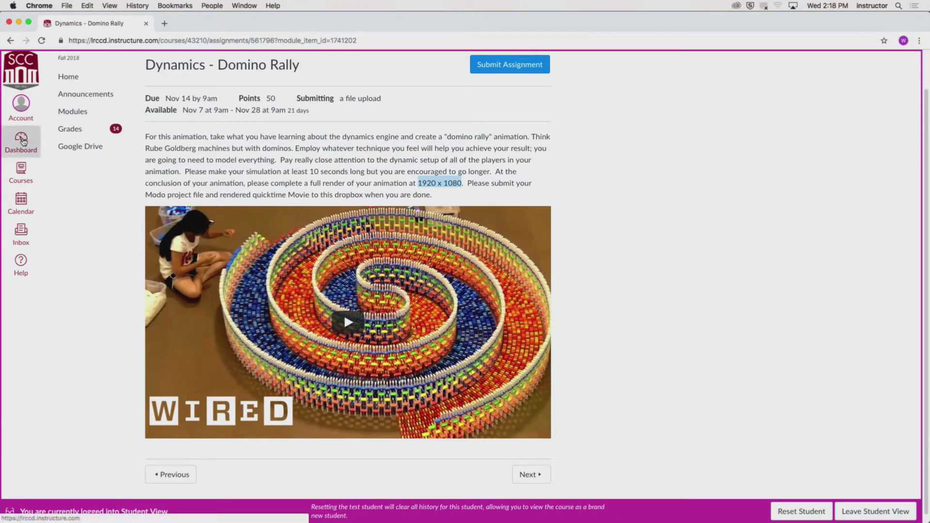
left_click(22, 141)
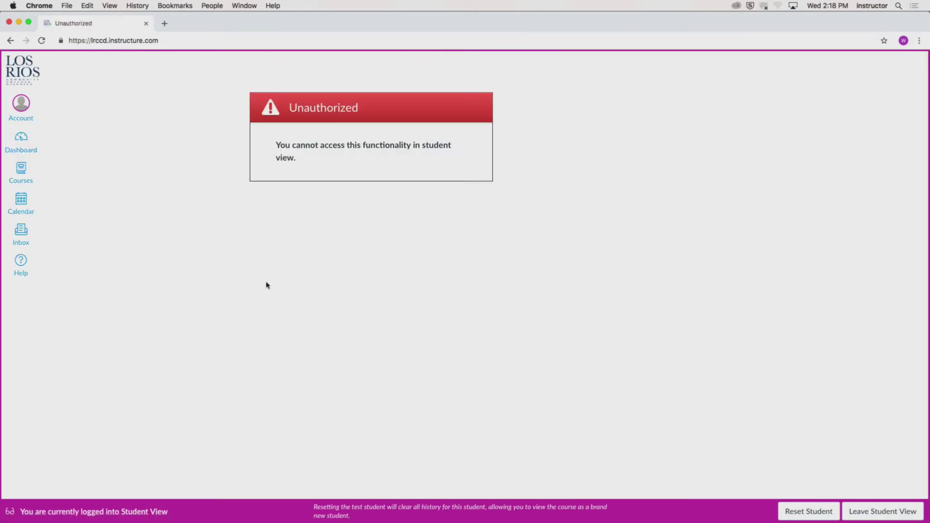
left_click(883, 512)
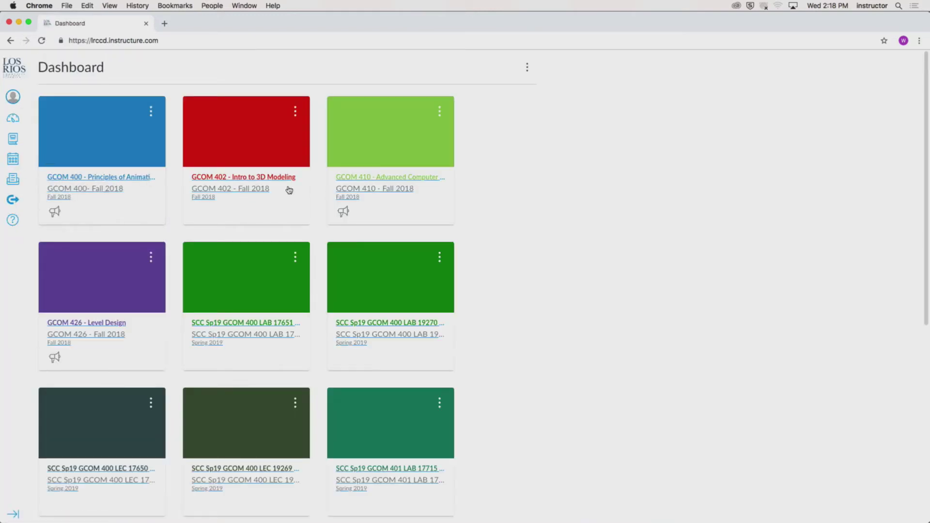
Step: Open the GCOM 402 - Intro to 3D Modeling course, enter its Student View and show the course modules
left_click(267, 183)
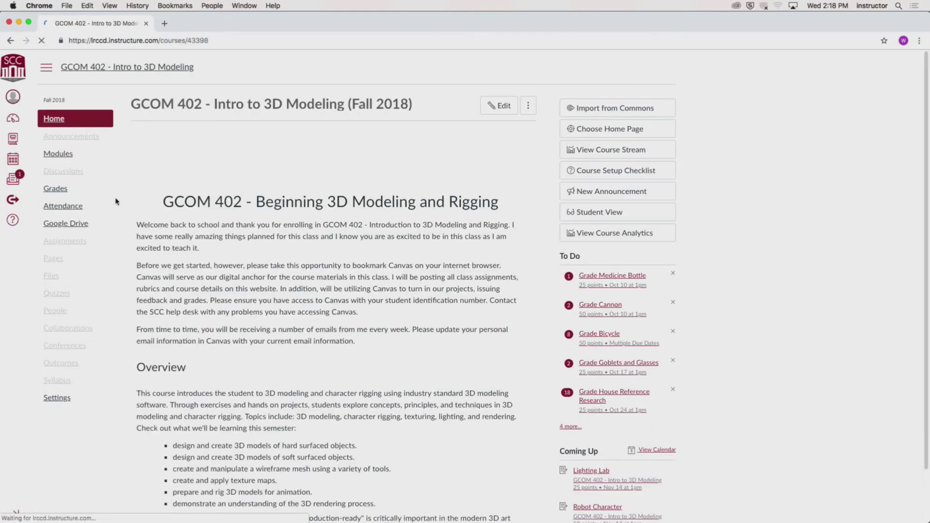
left_click(57, 398)
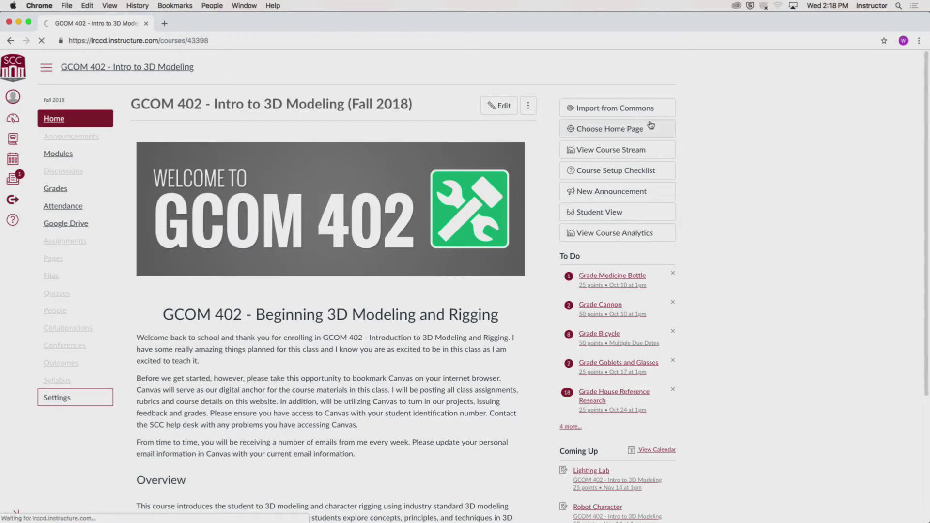
left_click(638, 129)
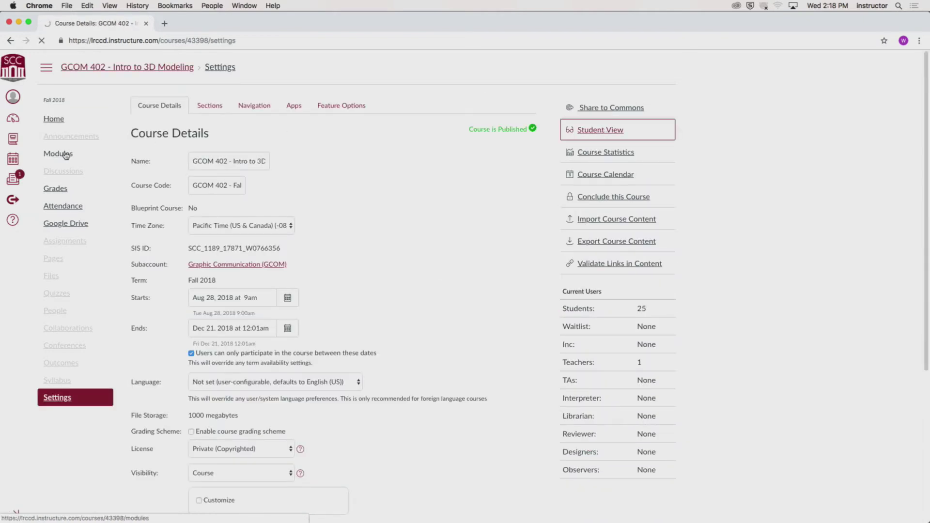
left_click(73, 136)
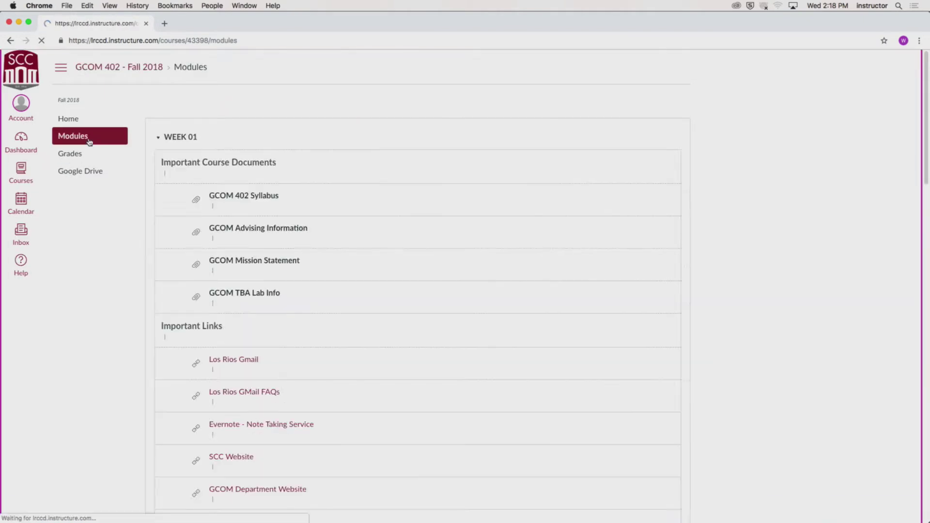
Step: Find the Week 11 lab assignments and open the Lighting Lab assignment
scroll(130, 288, "down", 7)
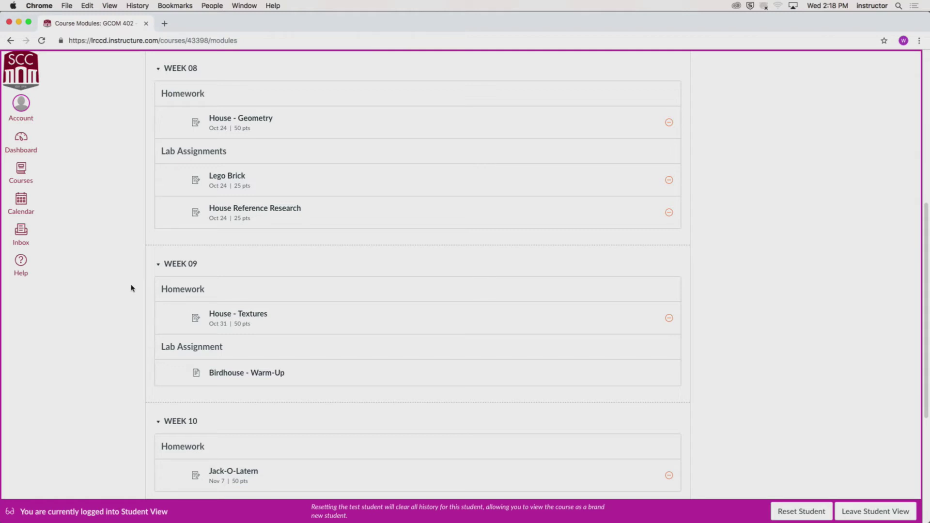
scroll(173, 253, "down", 5)
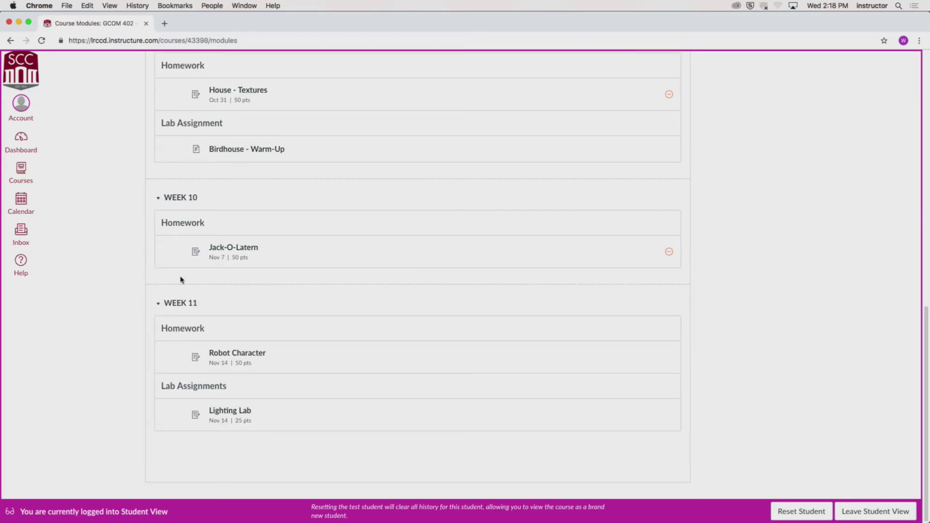
left_click(219, 412)
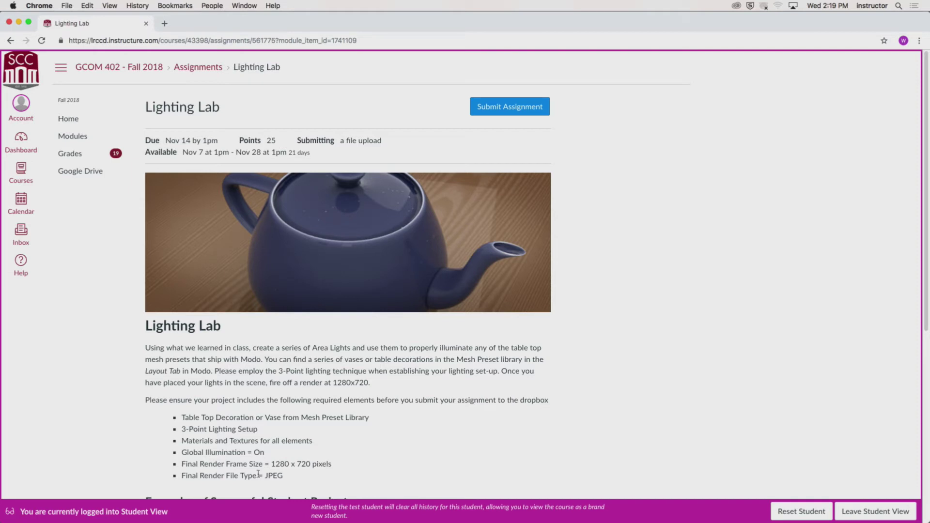
Step: Review the Lighting Lab's requirements, student examples and submission guidelines, highlighting the .lxo and .jpeg file naming conventions
key("super+Tab")
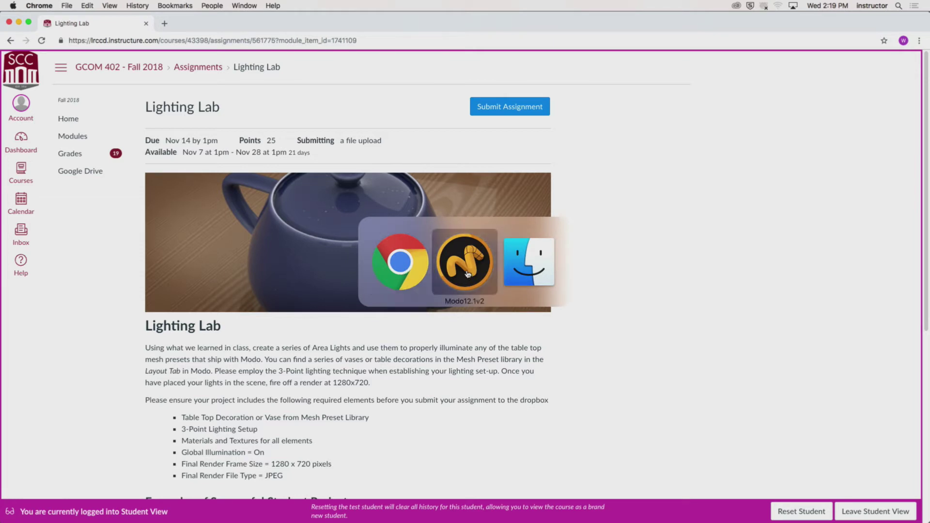
left_click(413, 274)
scroll(485, 339, "down", 10)
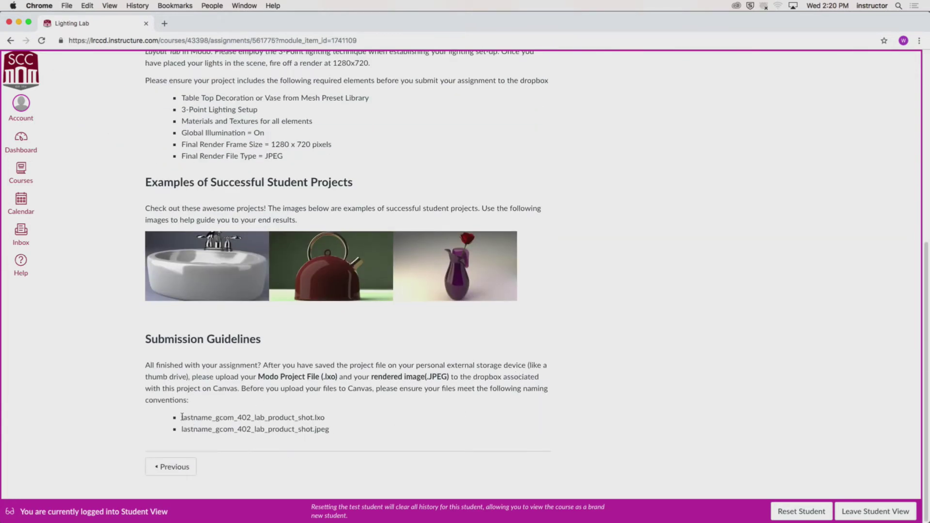
left_click_drag(182, 417, 352, 431)
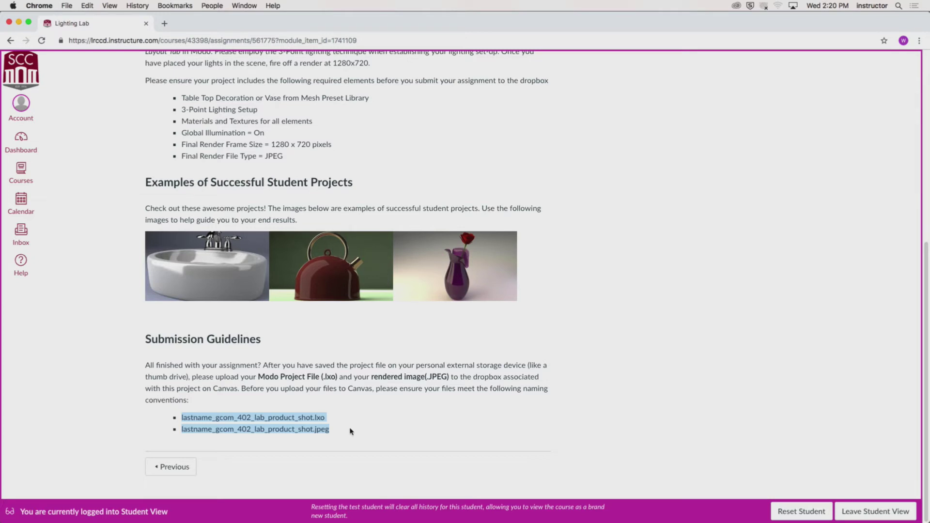
left_click(464, 426)
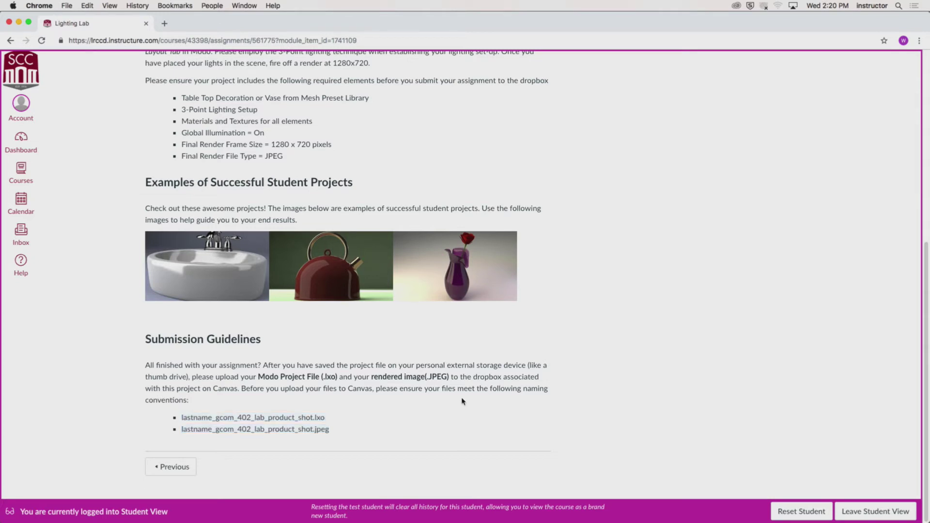
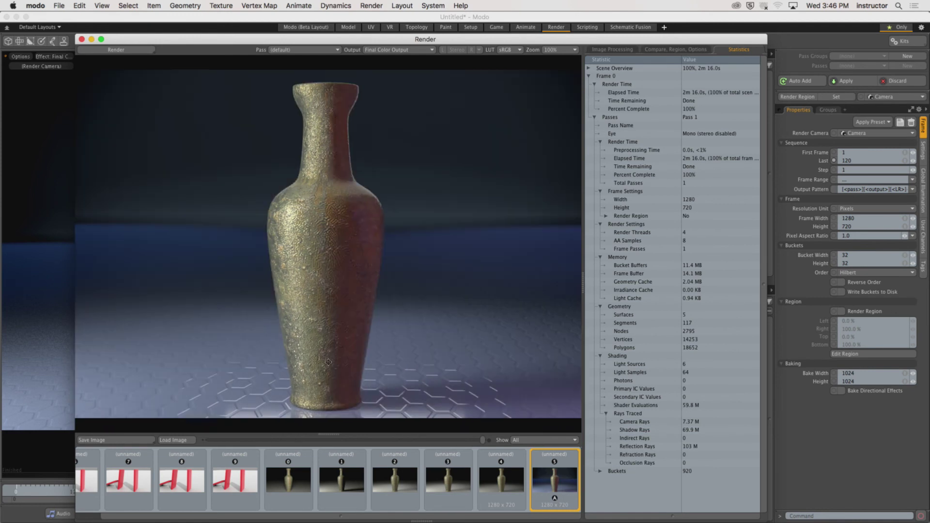
Step: Compare the first vase render with the latest blue hex-tile floor render, and close the render window
mouse_move(353, 495)
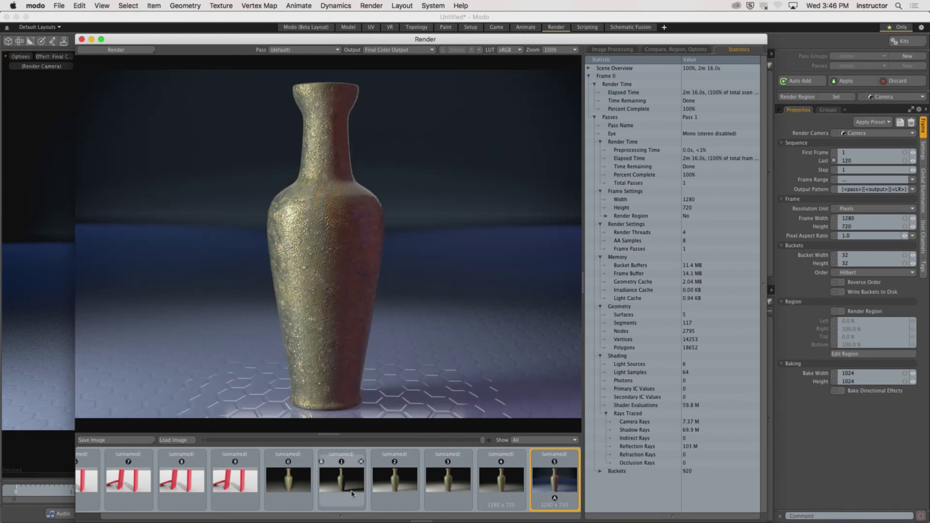
left_click(288, 491)
left_click(288, 490)
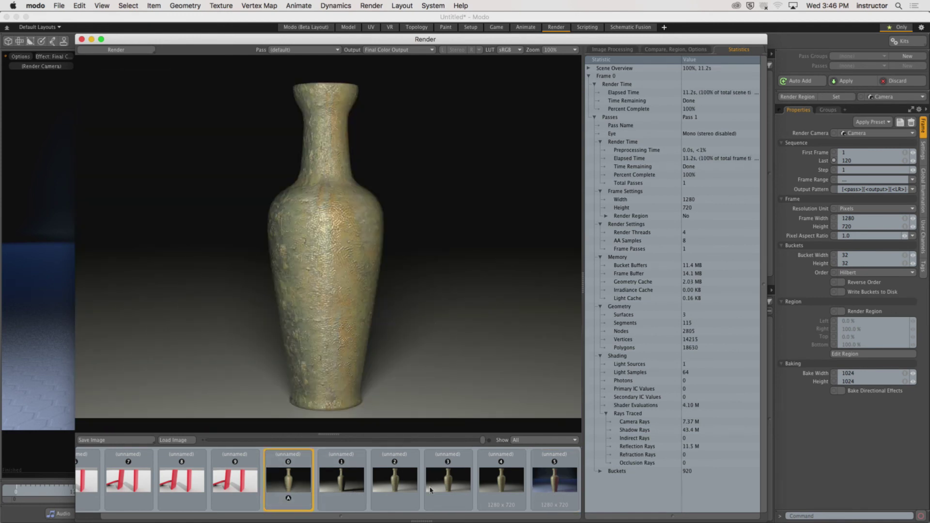
left_click(557, 486)
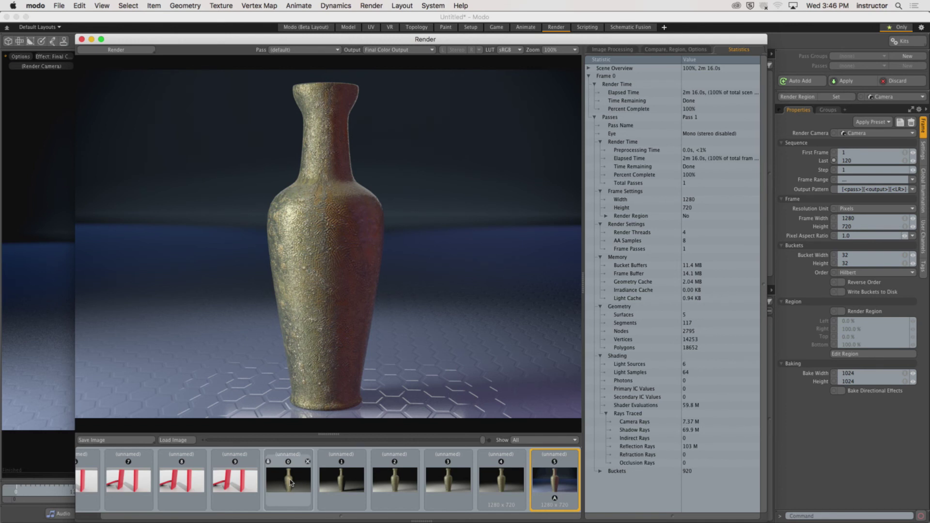
left_click(290, 482)
left_click(550, 486)
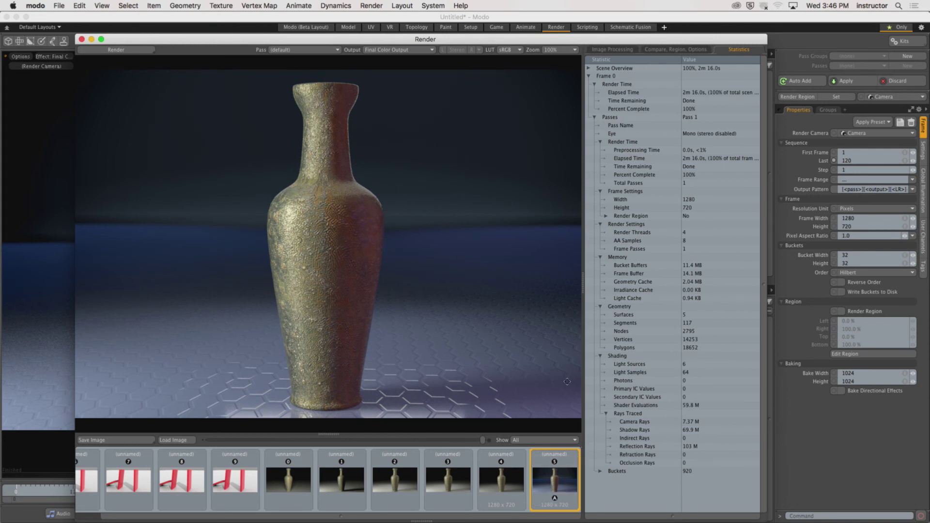
left_click(82, 39)
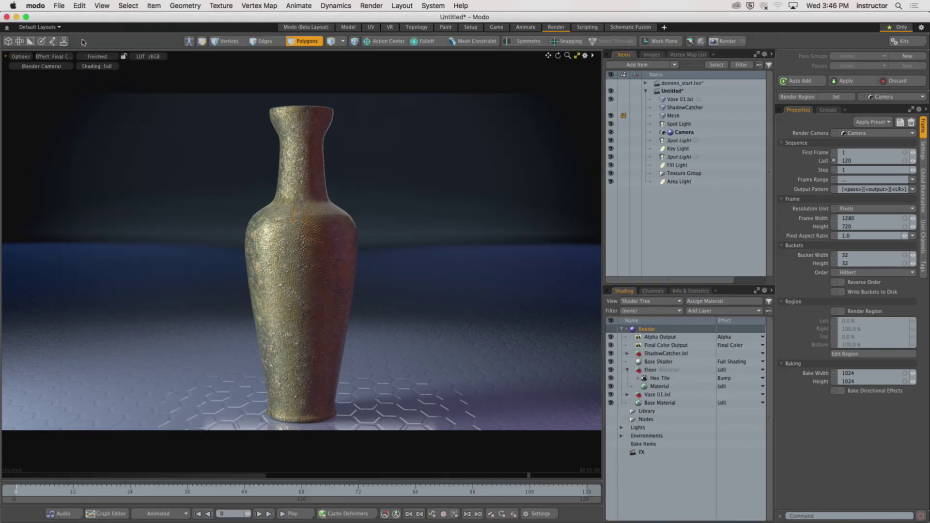
Step: Restore the split viewport layout and select the three spot lights around the curved backdrop one by one to inspect their settings
left_click(576, 56)
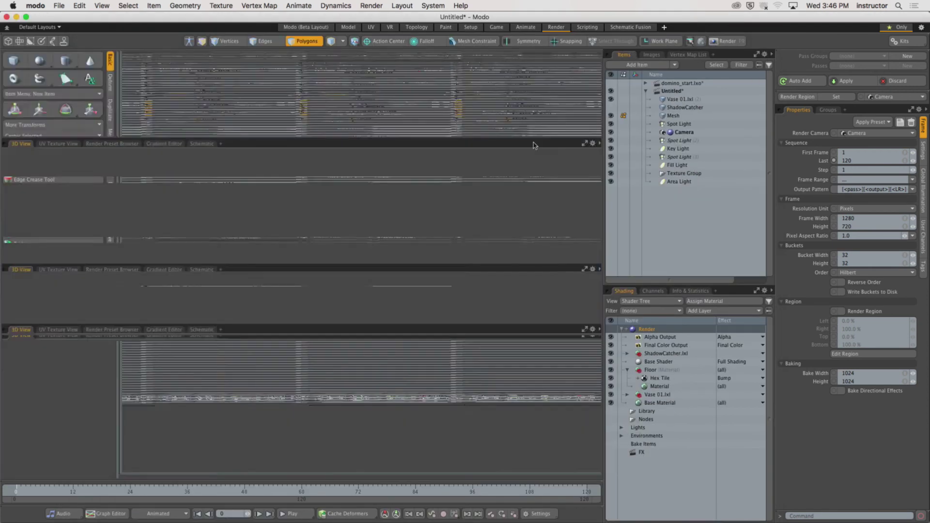
left_click_drag(334, 308, 425, 336, "alt")
left_click(345, 325)
left_click(477, 334)
left_click(297, 281)
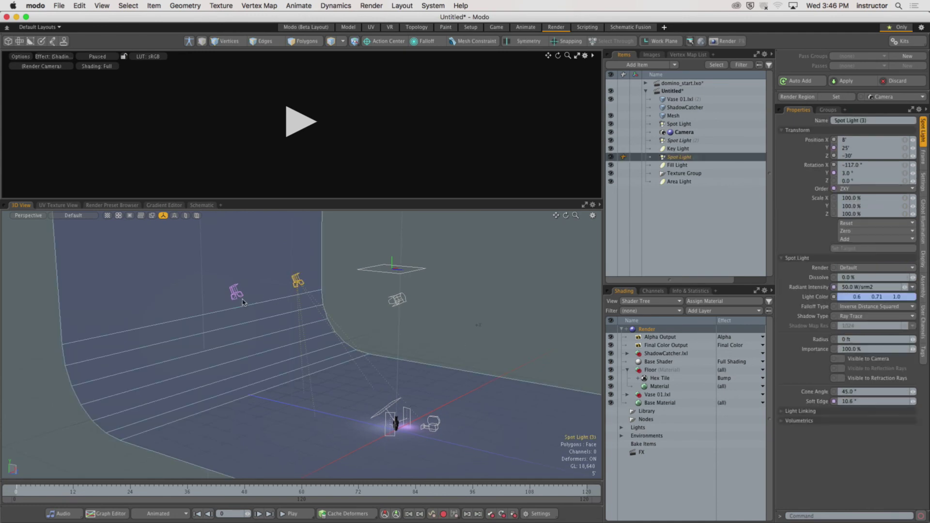
left_click(236, 293)
left_click(397, 299)
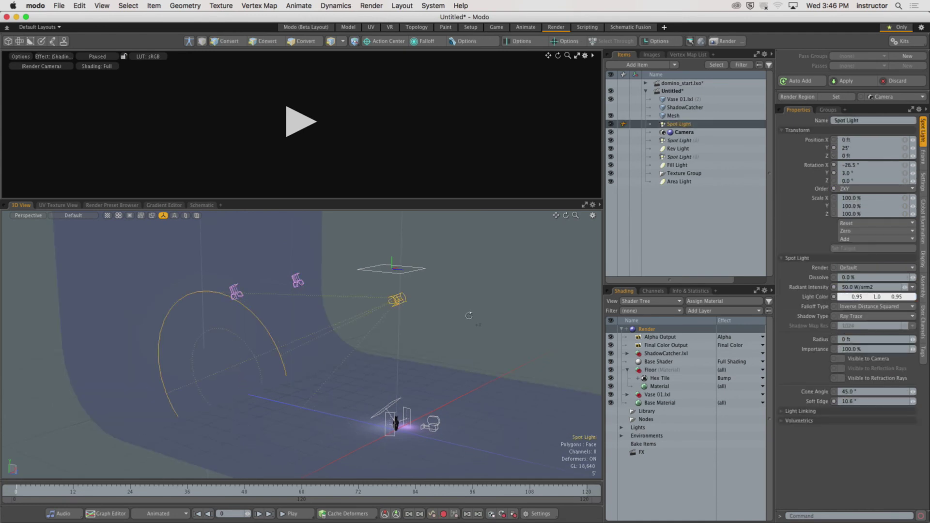
Step: Start the preview render of the vase scene and enlarge the preview area above the 3D view
left_click_drag(407, 308, 460, 308, "alt")
left_click(350, 175)
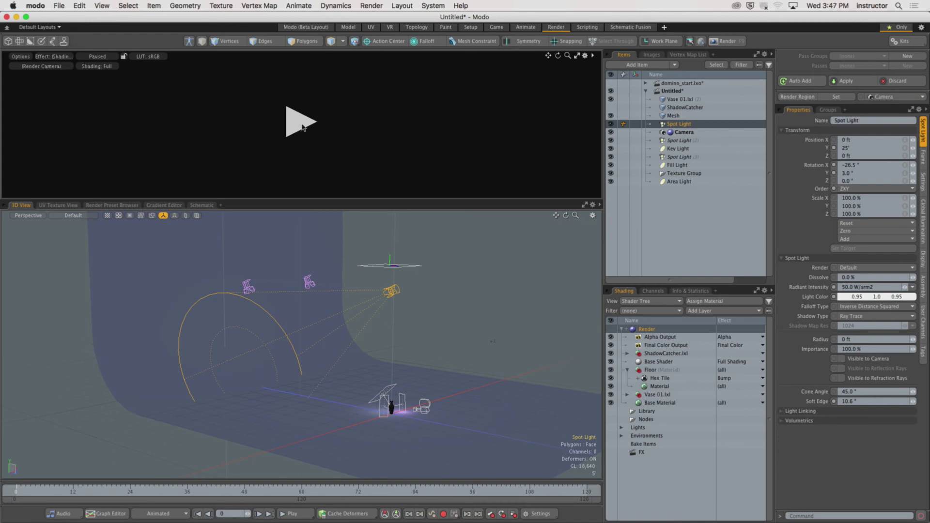
left_click_drag(417, 207, 413, 329)
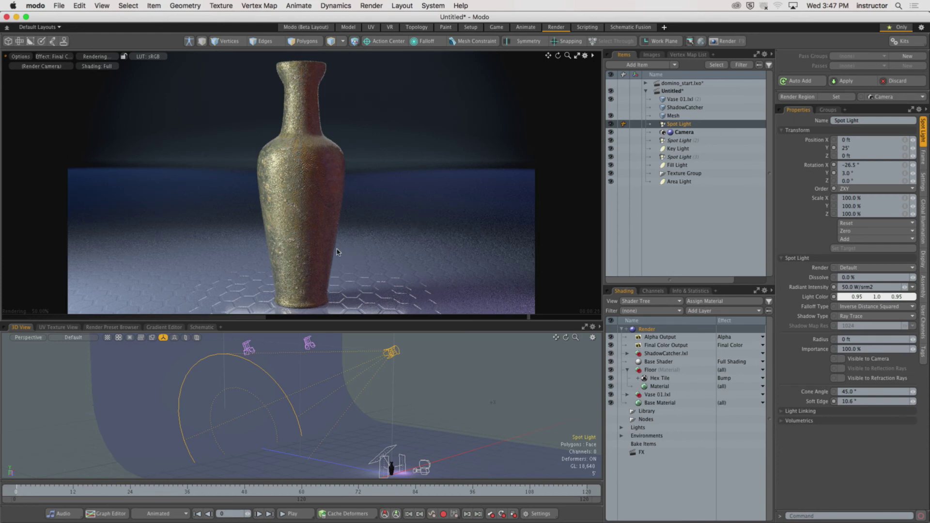
Step: Switch to Chrome and, from the course modules on the Lighting Lab page's site, open the Week 11 Robot Character assignment
mouse_move(167, 514)
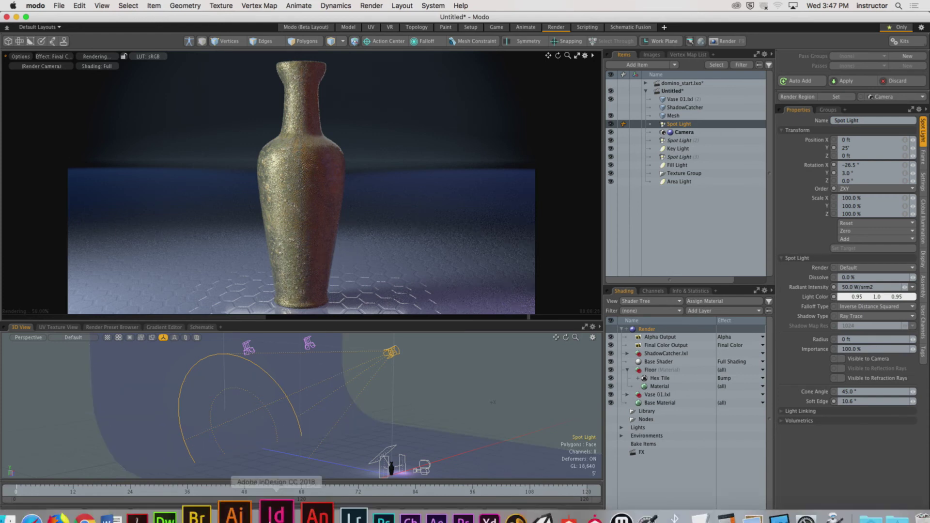
left_click(116, 509)
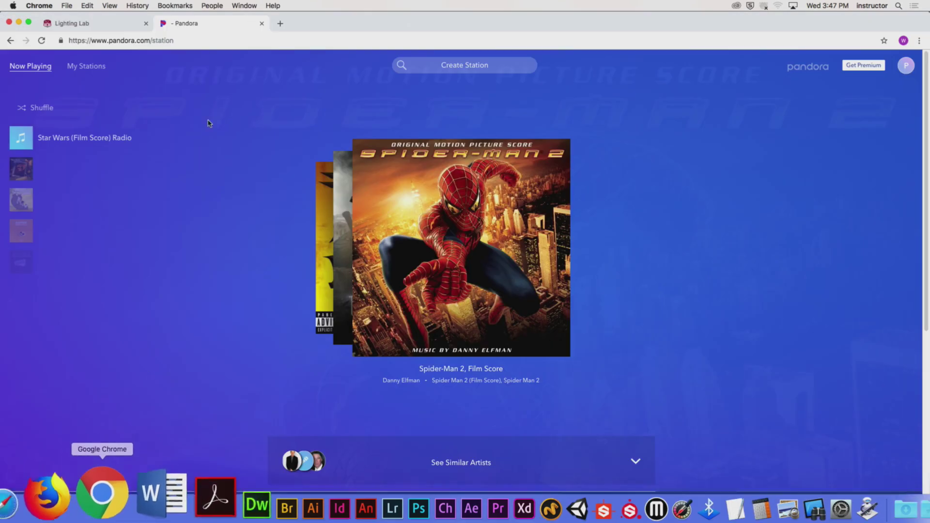
left_click(116, 20)
scroll(108, 149, "up", 5)
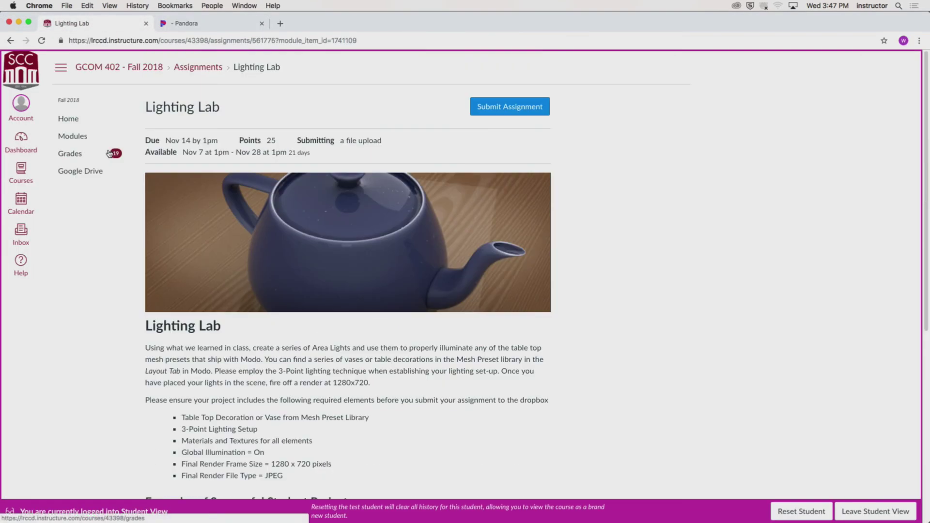
left_click(74, 139)
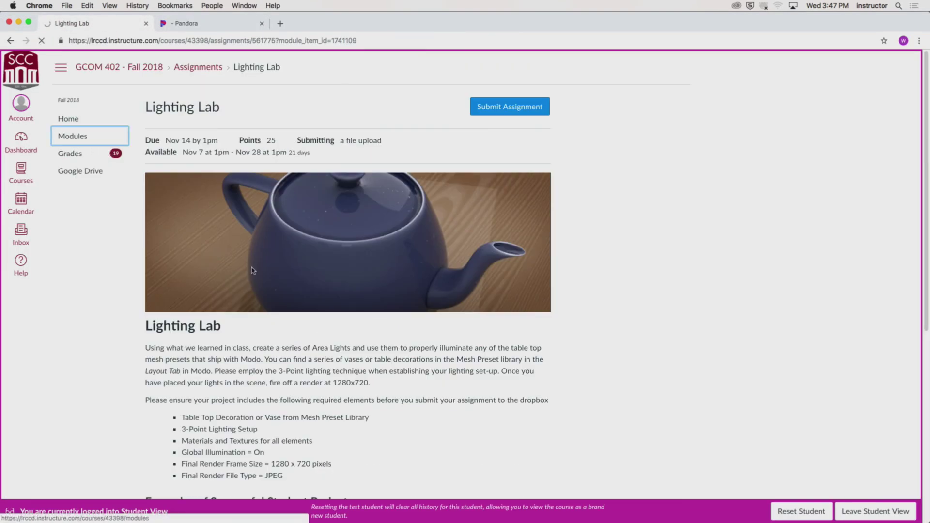
scroll(93, 305, "down", 10)
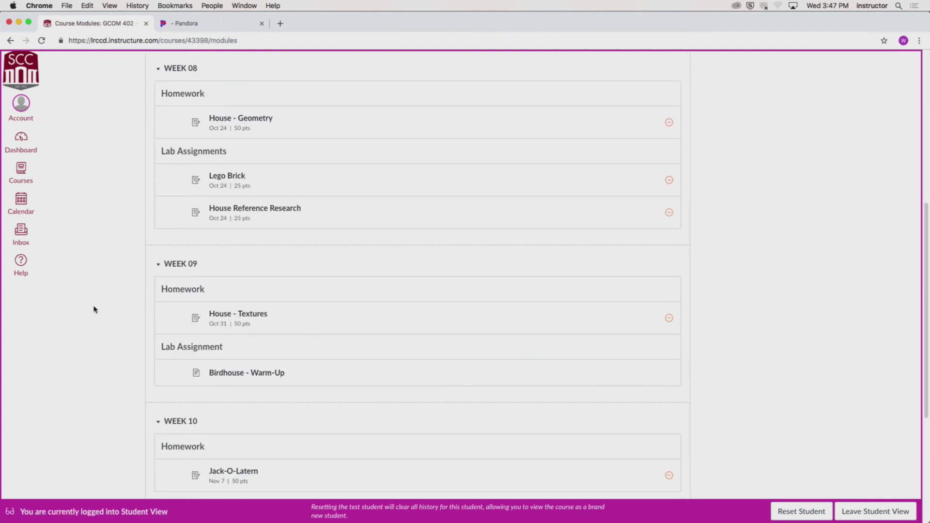
scroll(94, 309, "down", 4)
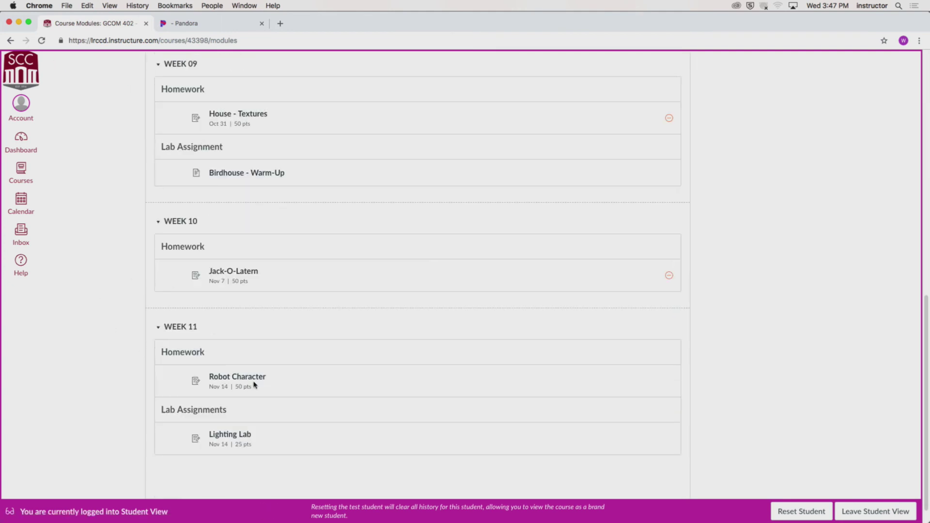
left_click(255, 381)
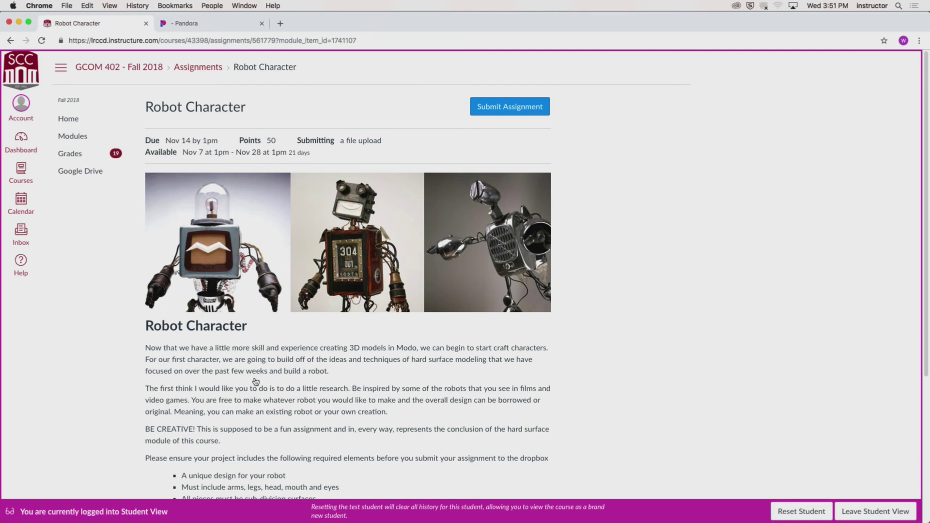
Step: Return to Modo and create a new empty scene in the Model layout
left_click(39, 5)
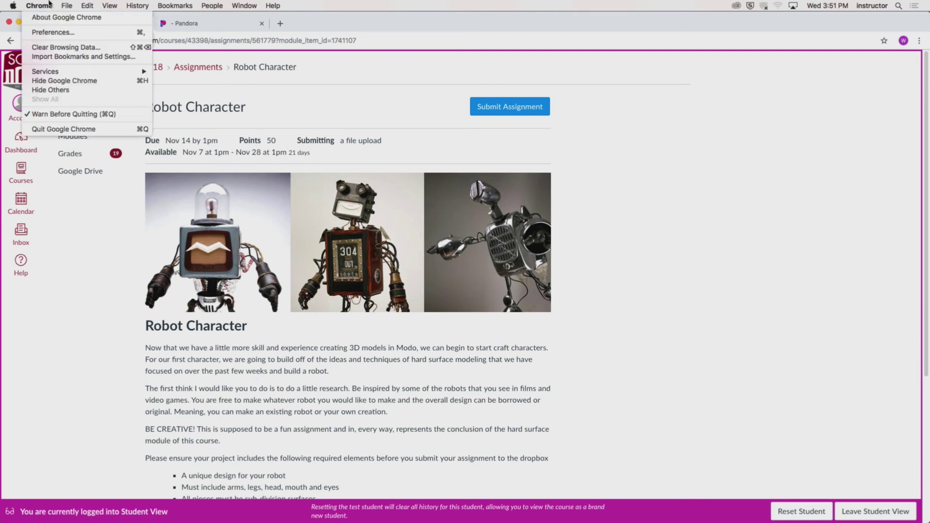
left_click(58, 80)
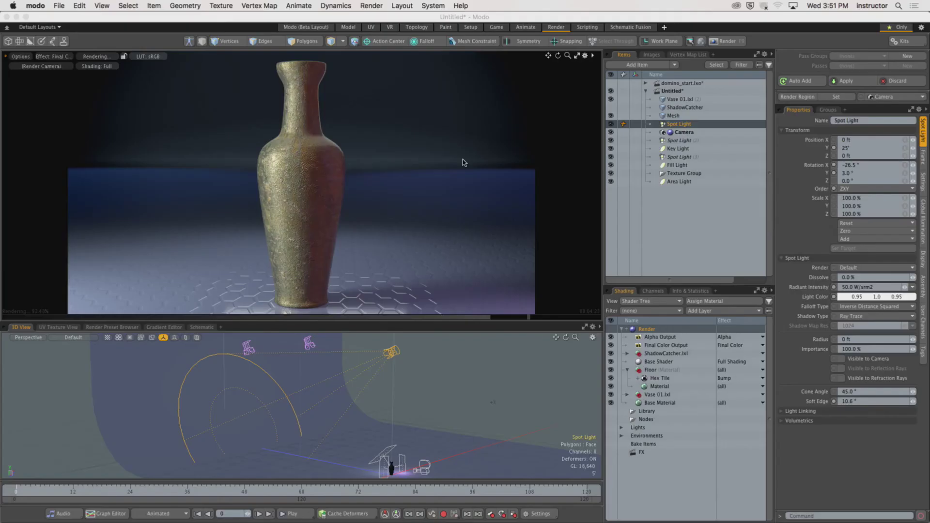
left_click(348, 27)
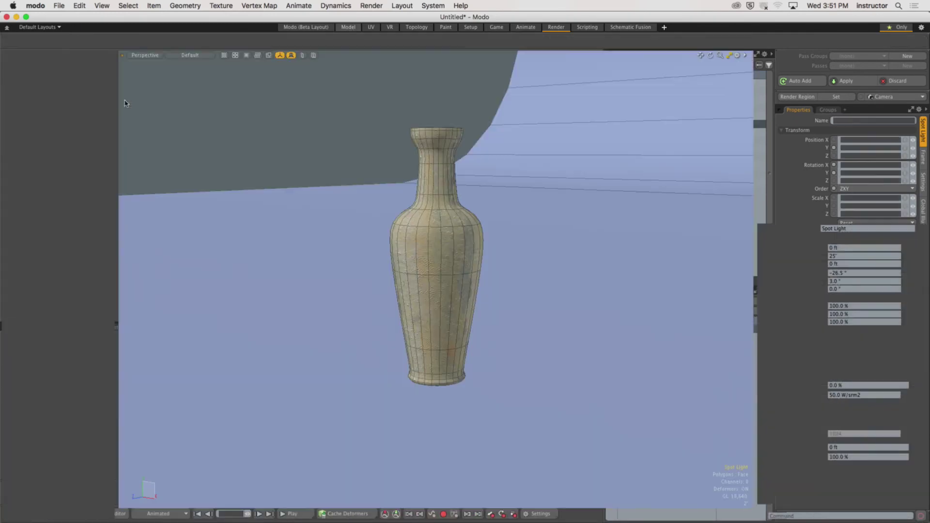
left_click(59, 6)
left_click(63, 40)
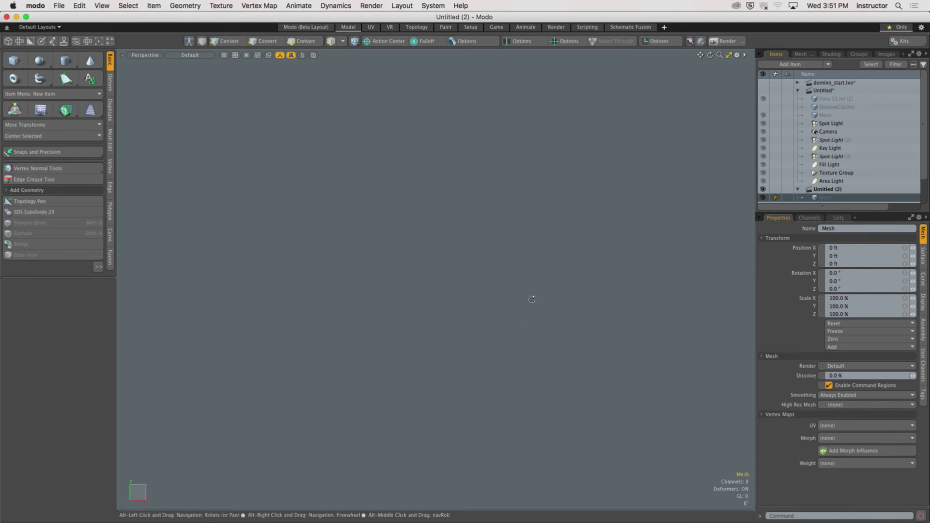
Step: Draw a box about 3'7.5" wide and 5'0.25" tall in the front view and pull it out to give it depth
key("ctrl+space")
left_click(536, 343)
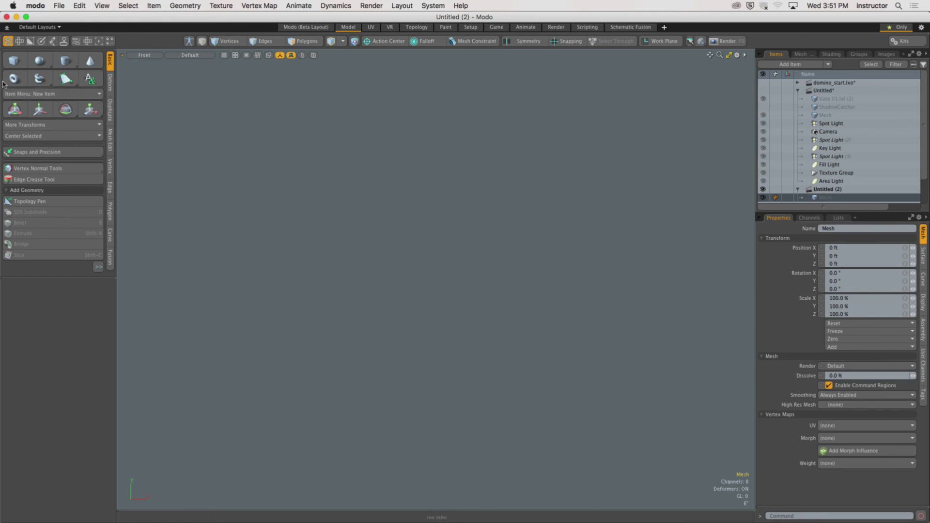
left_click(14, 60)
mouse_move(364, 146)
left_mouse_down()
mouse_move(563, 401)
mouse_move(575, 436)
left_mouse_up()
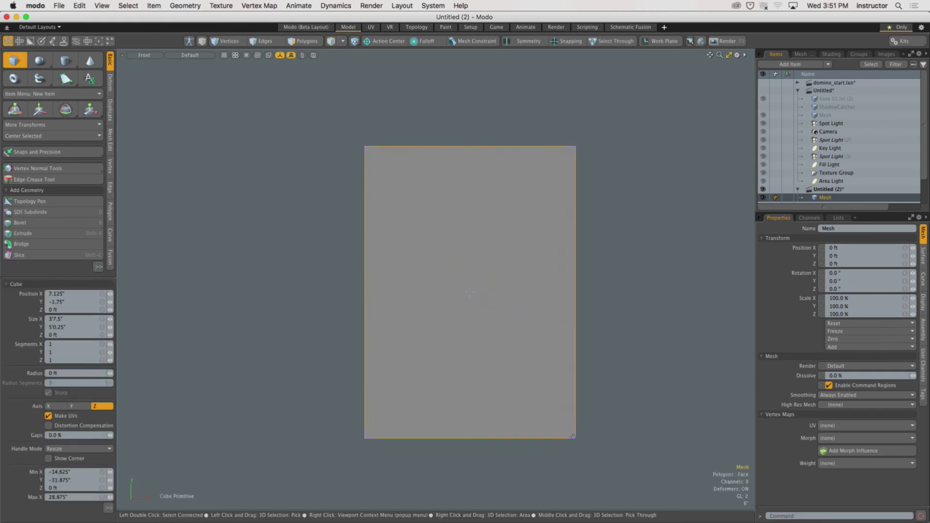
left_click_drag(502, 355, 466, 338, "alt")
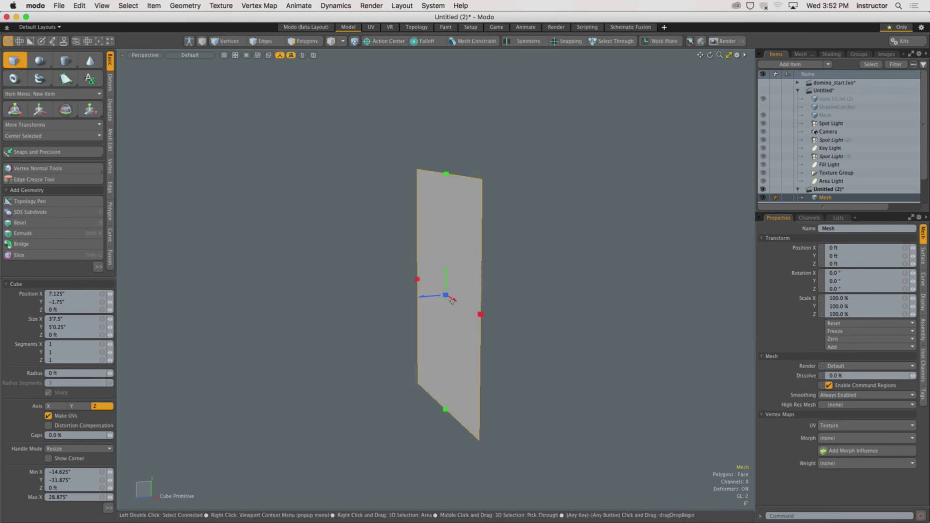
left_click_drag(448, 297, 520, 324)
key("Escape")
key("Escape")
Step: Select all polygons of the box and center them at the origin
scroll(552, 283, "down", 5)
left_click(480, 304)
key("3")
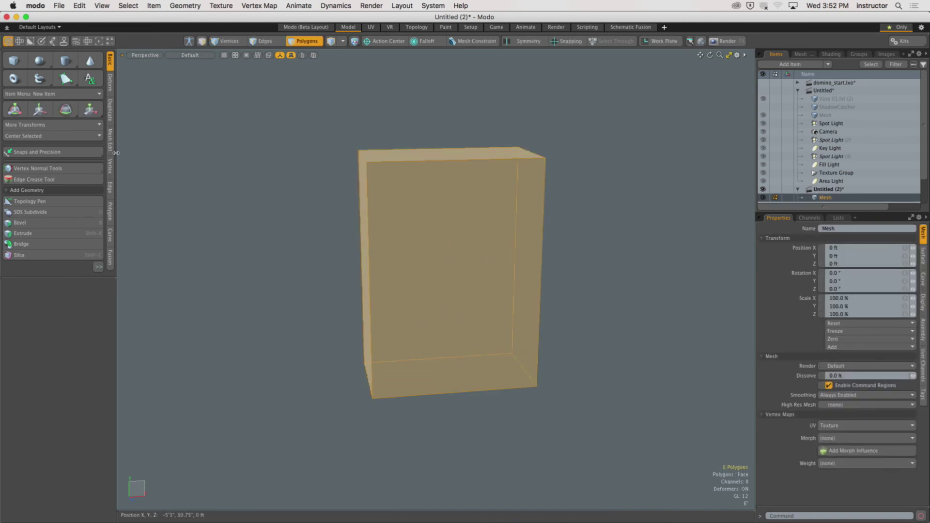
scroll(291, 261, "up", 1)
left_click_drag(290, 260, 370, 282, "ctrl+alt")
scroll(369, 283, "up", 2)
Step: Set the 3D viewport's Show Grid option to Always and look at the box from the front
key("o")
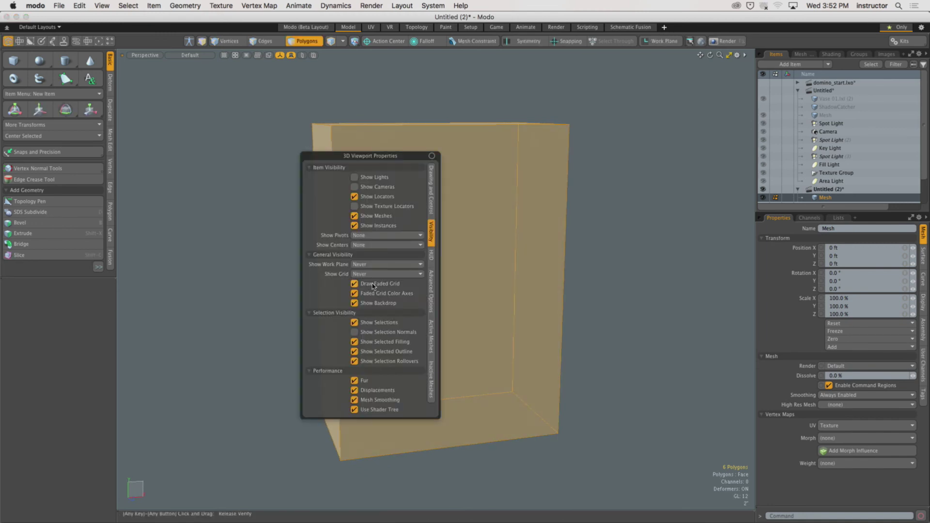
left_click(386, 275)
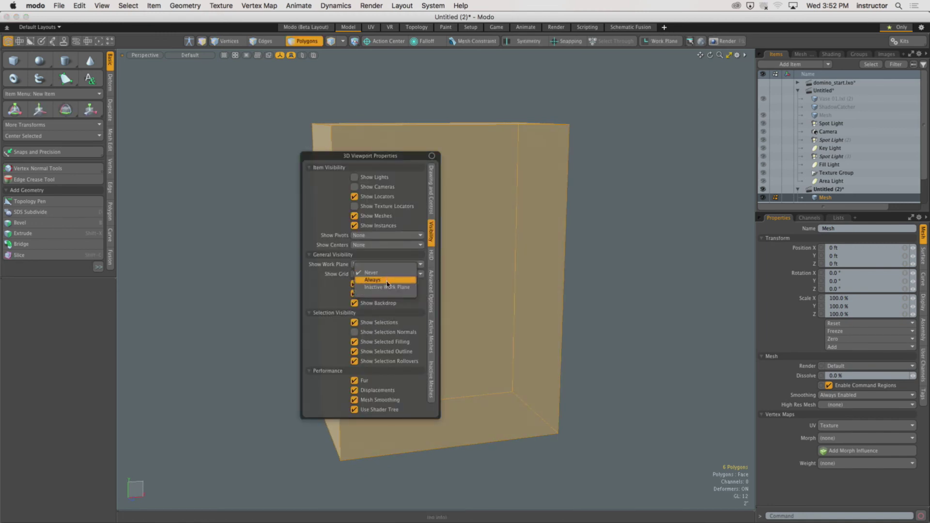
left_click(386, 280)
left_click_drag(644, 255, 517, 316, "alt")
key("3")
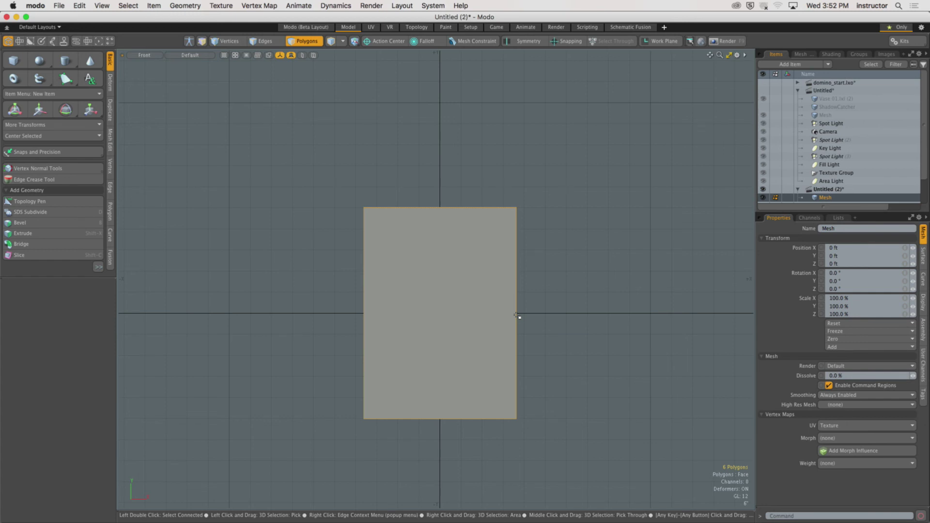
left_click_drag(533, 295, 435, 334, "alt+shift")
left_click_drag(127, 358, 750, 363)
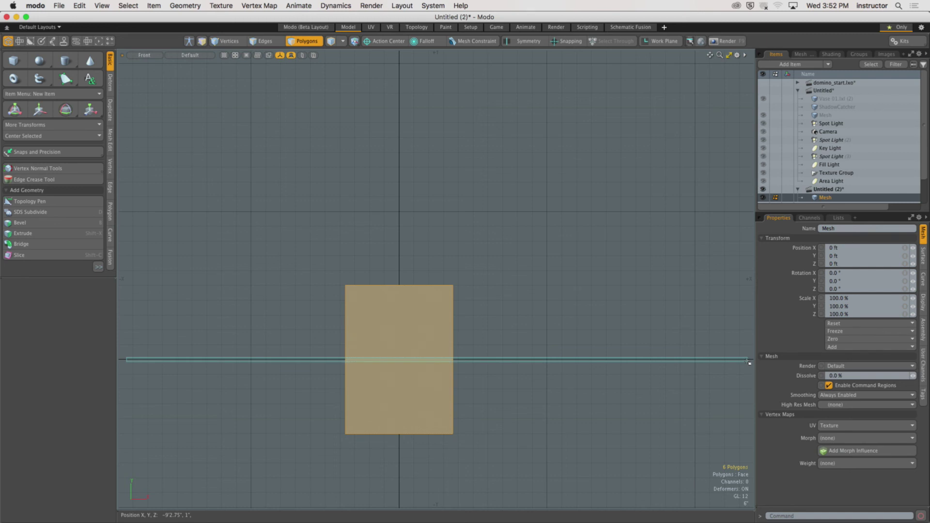
left_click(718, 355)
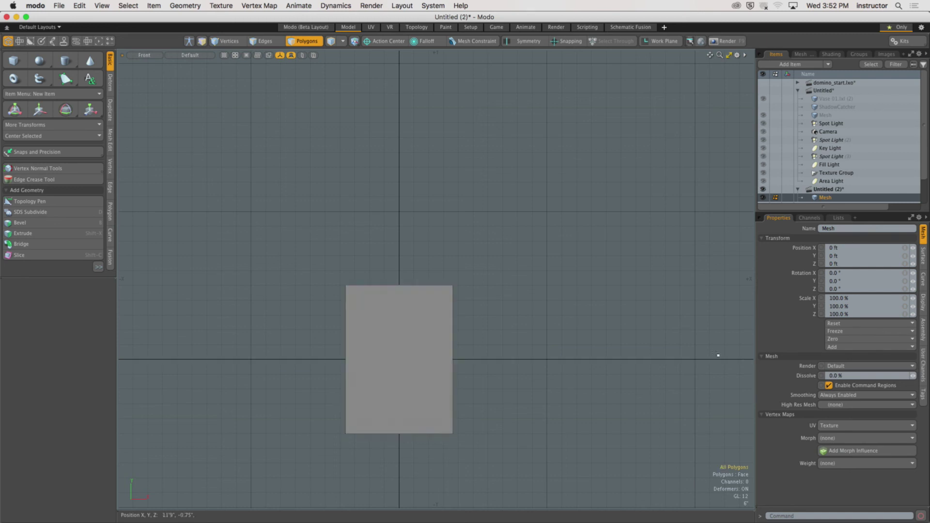
Step: Select the whole box and move it straight up along Y, well above the ground line, then deselect it
double_click(405, 313)
left_click_drag(410, 321, 418, 95, "alt")
key("w")
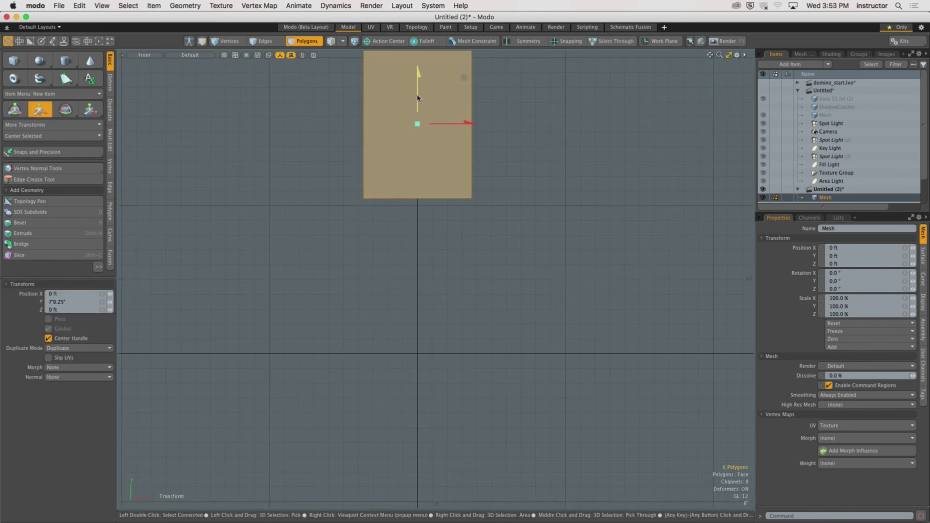
scroll(416, 146, "down", 3)
left_click_drag(412, 189, 421, 272, "alt")
left_click_drag(431, 207, 431, 172)
key("space")
left_click(502, 236)
left_click_drag(453, 237, 523, 264, "alt+shift")
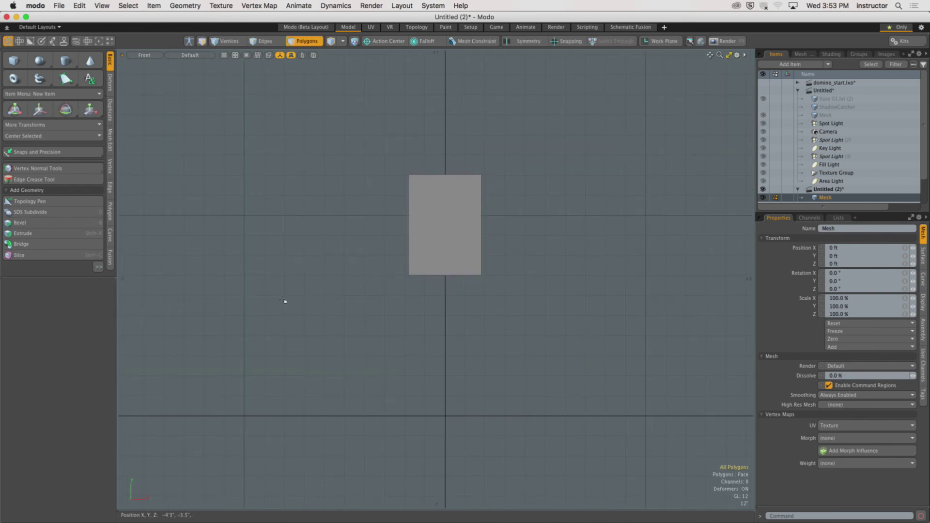
Step: Add a new default cube item at the origin and scale its polygons down to about 20.5"
left_click(13, 60)
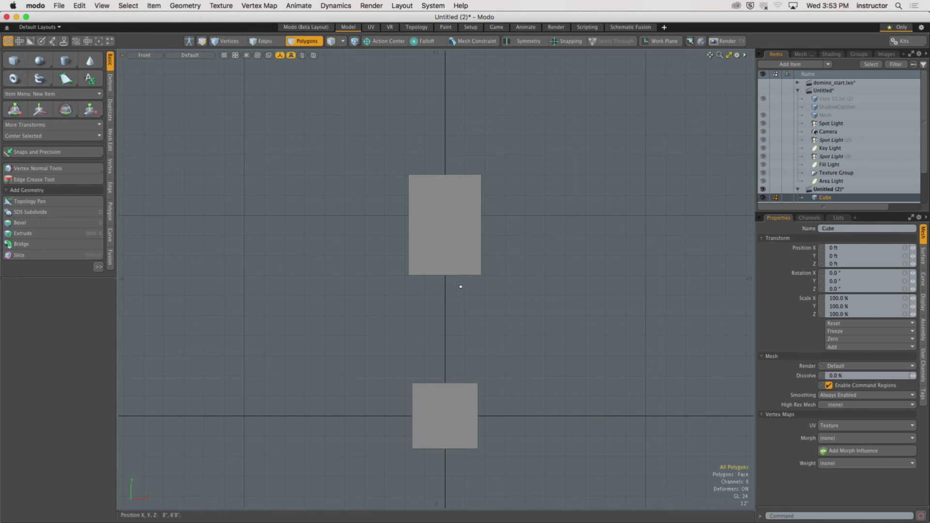
scroll(801, 178, "down", 2)
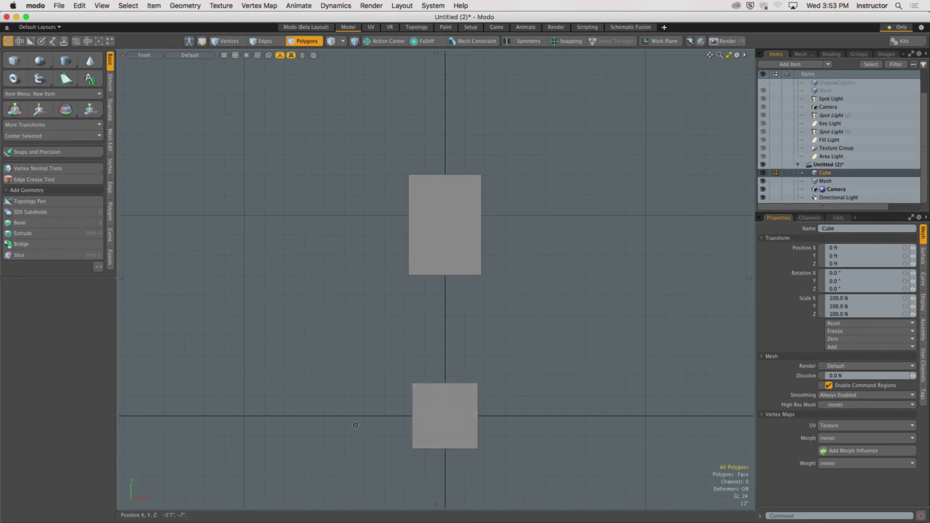
scroll(444, 412, "up", 3)
double_click(443, 391)
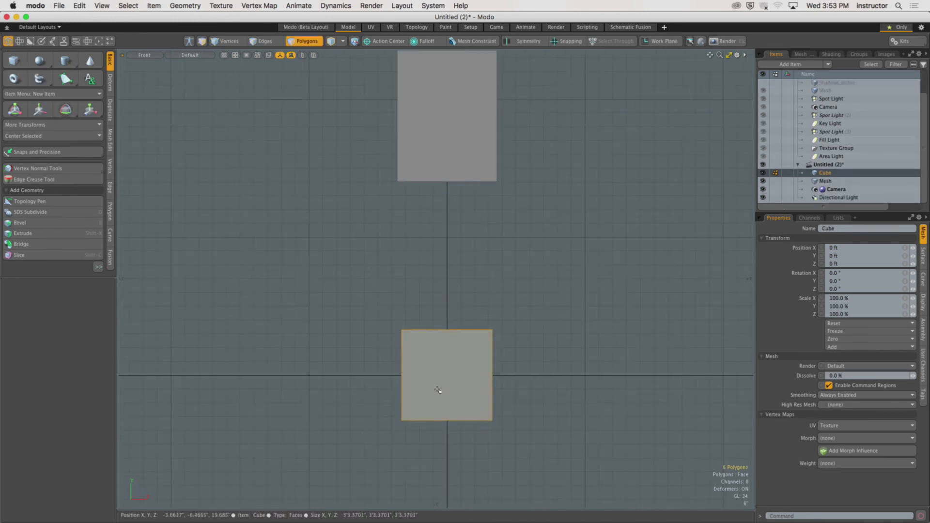
Step: Move the small cube up about 11.25" to rest on the ground line, then delete its geometry
key("w")
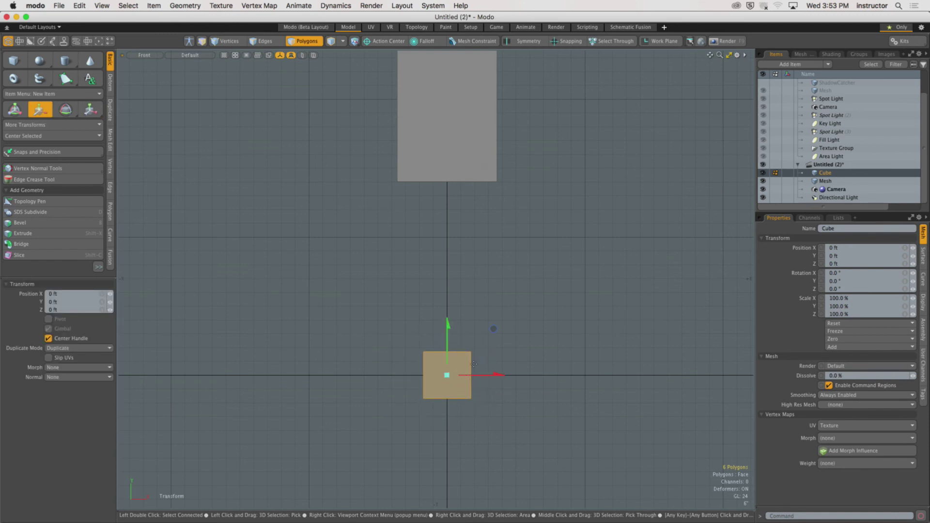
left_click_drag(446, 357, 322, 334)
scroll(449, 354, "up", 5)
scroll(322, 334, "down", 4)
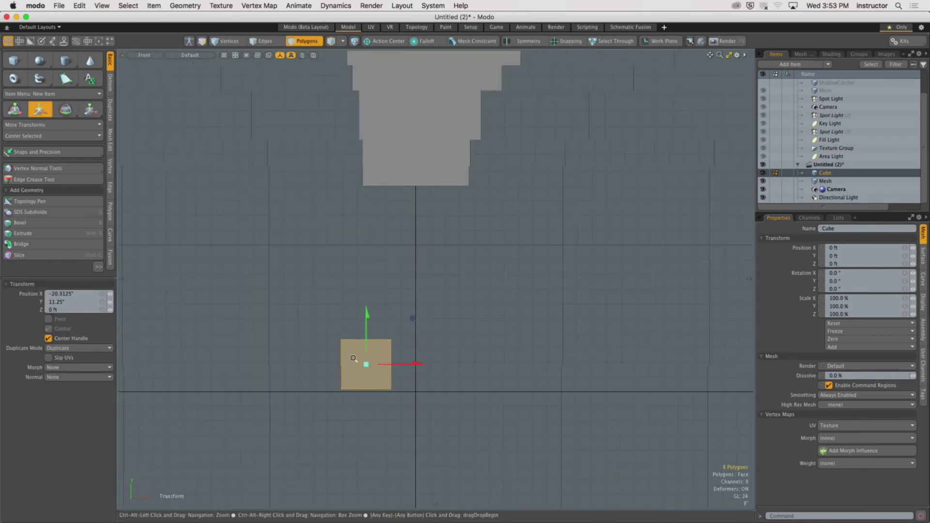
left_click_drag(400, 366, 453, 369, "alt")
key("space")
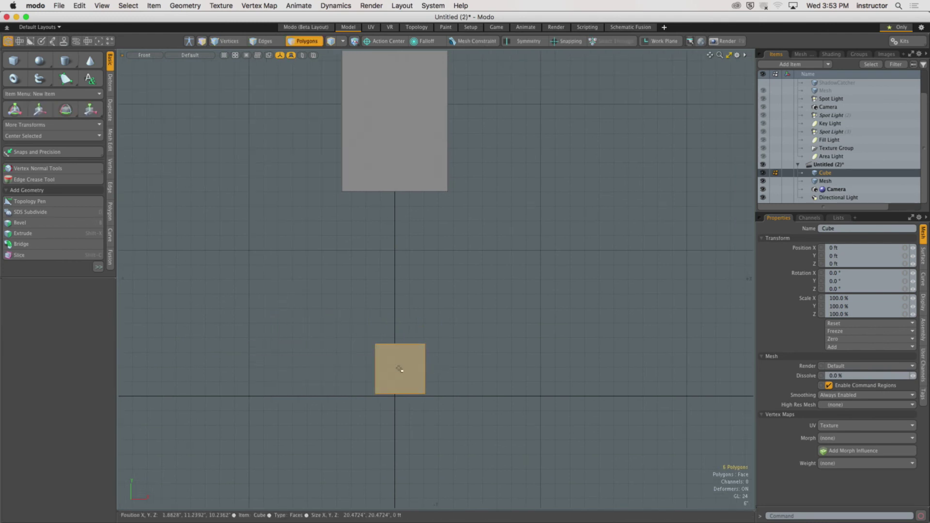
key("Delete")
Step: Add a new default cylinder item at the origin and delete its geometry
key("ctrl")
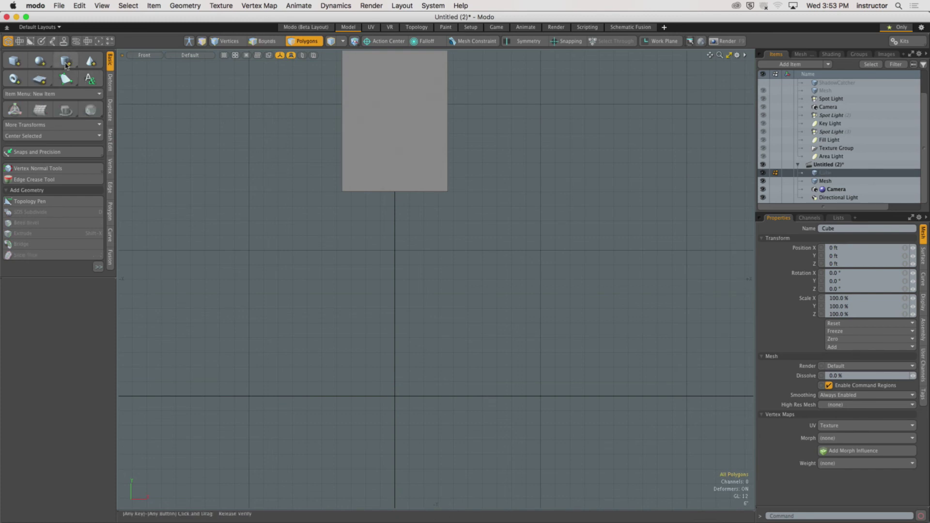
left_click(66, 61, "ctrl")
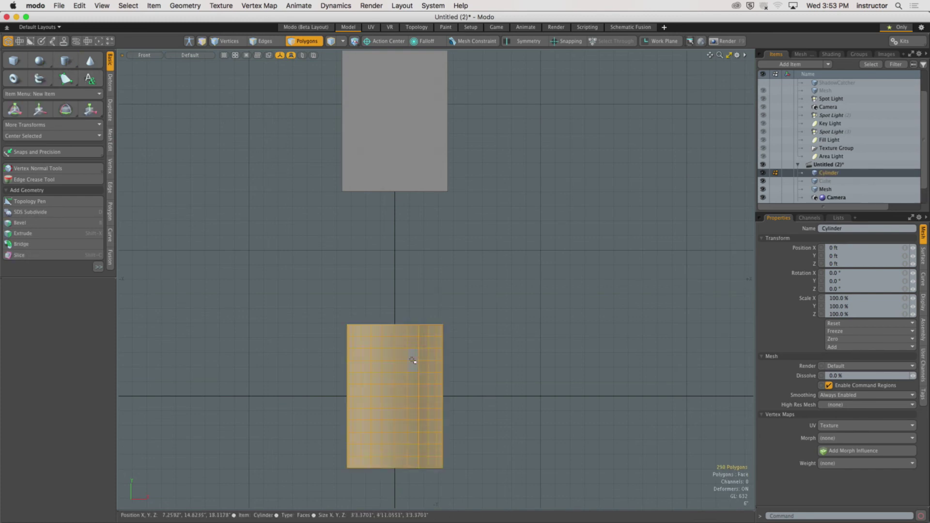
key("Delete")
Step: Draw a flat 24-sided X-axis cylinder disc with a radius of about 33.2" in the right view and center it along Z
left_click(70, 58)
key("ctrl+space")
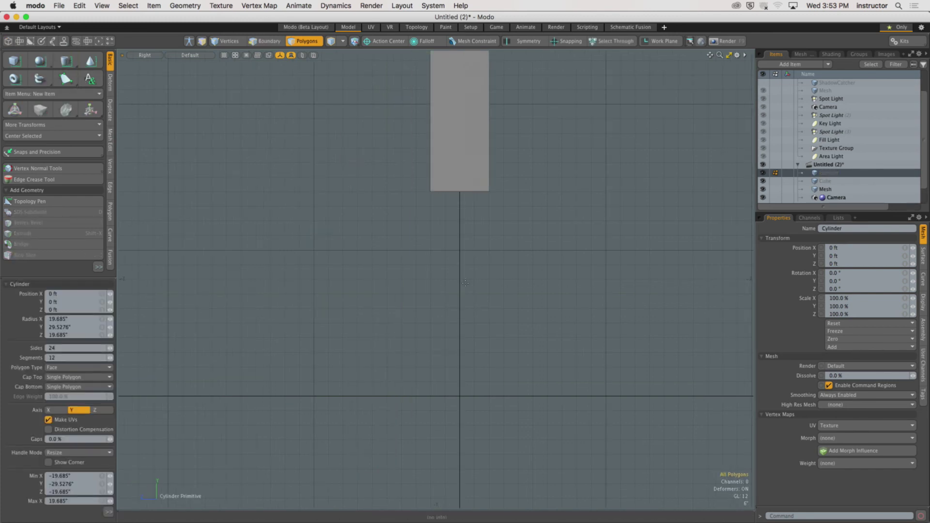
scroll(422, 295, "down", 5)
mouse_move(433, 314)
left_mouse_down("alt+shift")
mouse_move(397, 311)
mouse_move(389, 293)
mouse_move(466, 330)
mouse_move(428, 312)
left_mouse_up("alt+shift")
scroll(427, 311, "up", 5)
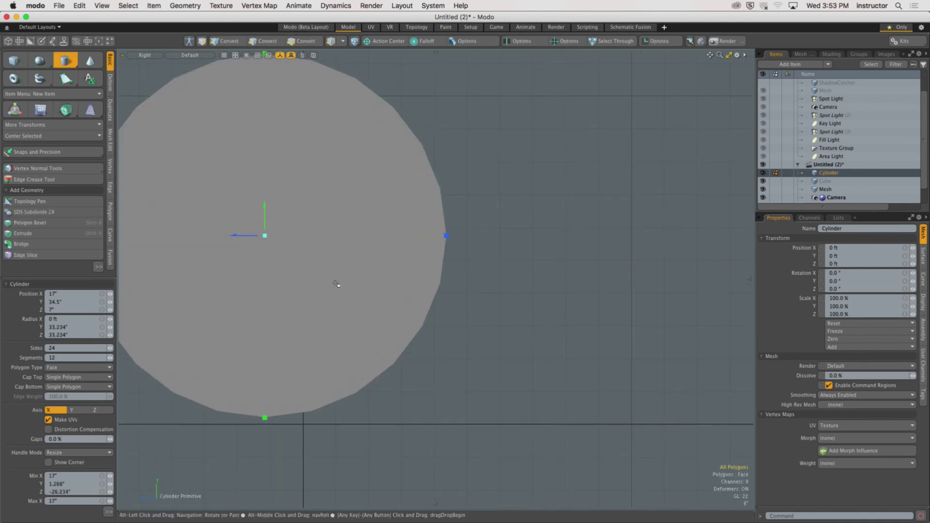
key("space")
left_click(41, 136)
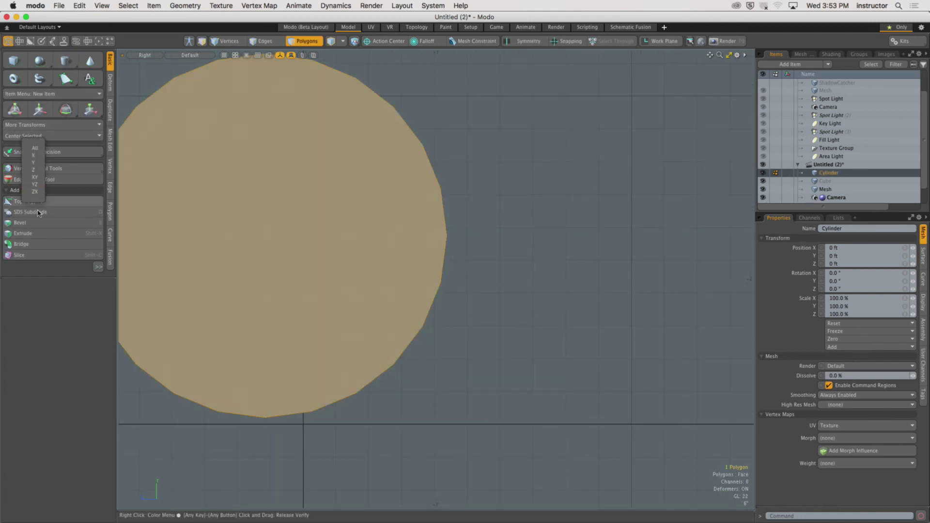
left_click(34, 170)
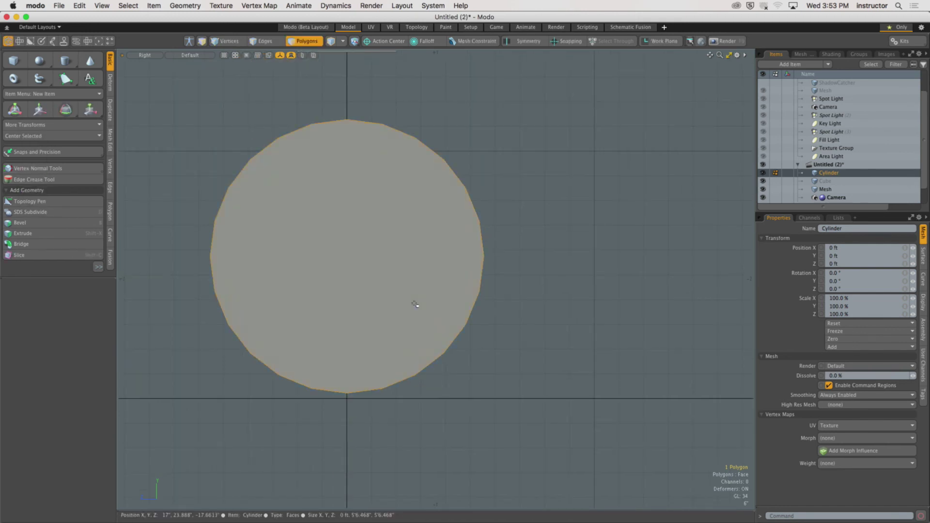
Step: Move the disc down in the right view until it rests on the ground line
key("w")
scroll(347, 330, "up", 5)
scroll(346, 329, "down", 5)
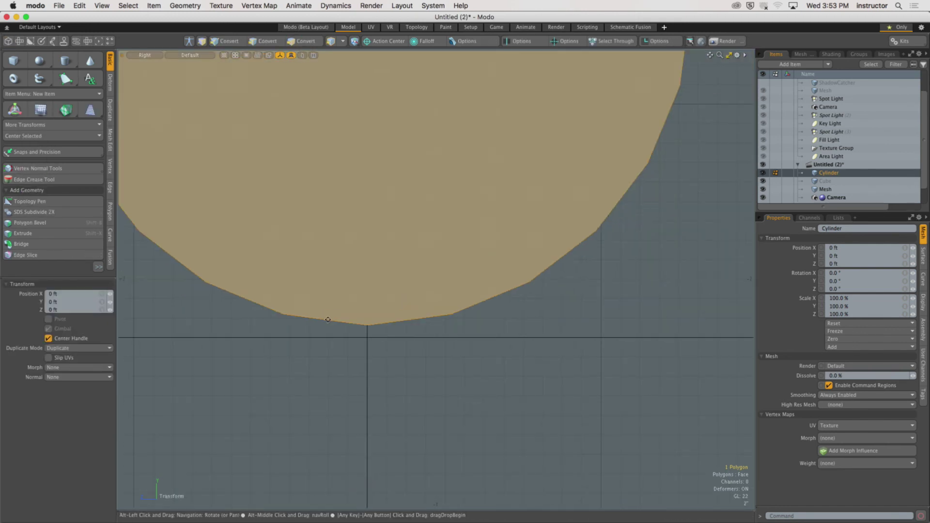
left_click_drag(382, 205, 383, 211)
key("space")
scroll(559, 195, "down", 5)
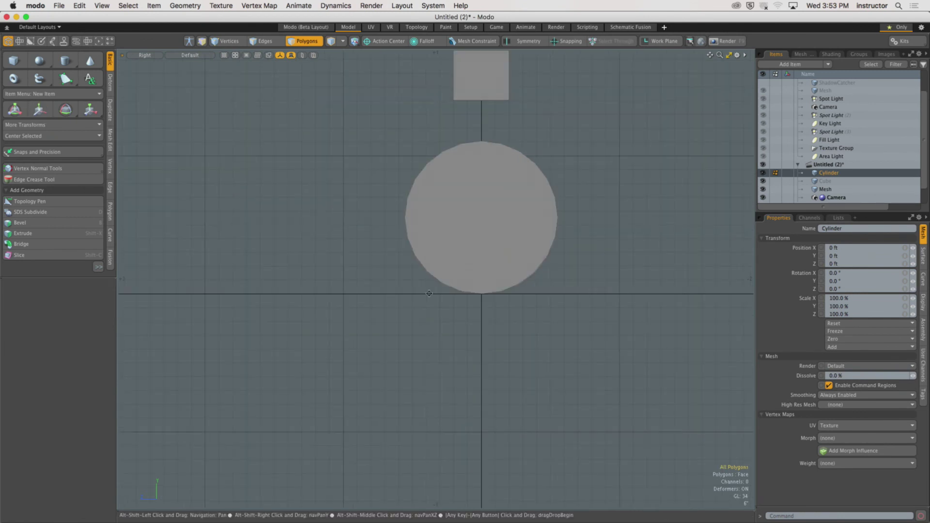
Step: Select the flat disc polygon and center it along the X axis beneath the box
left_click_drag(560, 194, 507, 308, "alt")
key("3")
left_click(418, 330)
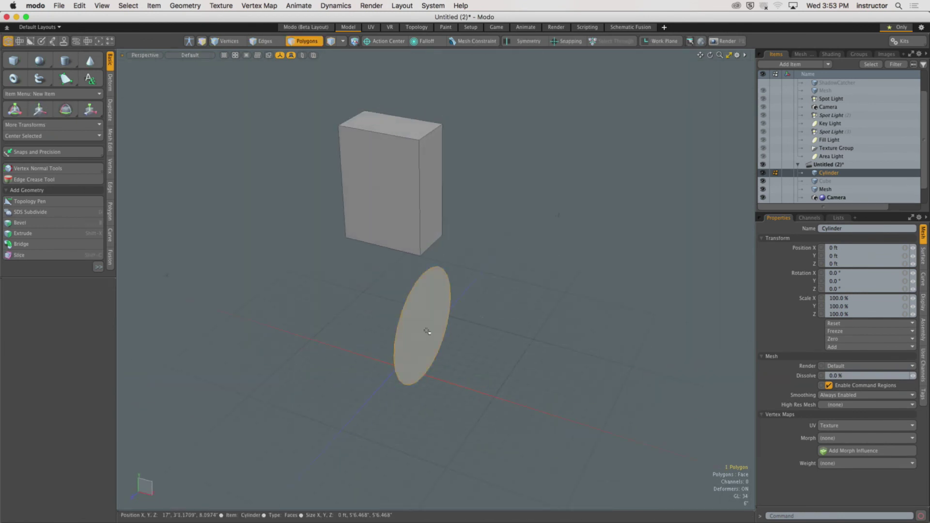
left_click_drag(417, 330, 504, 325, "alt")
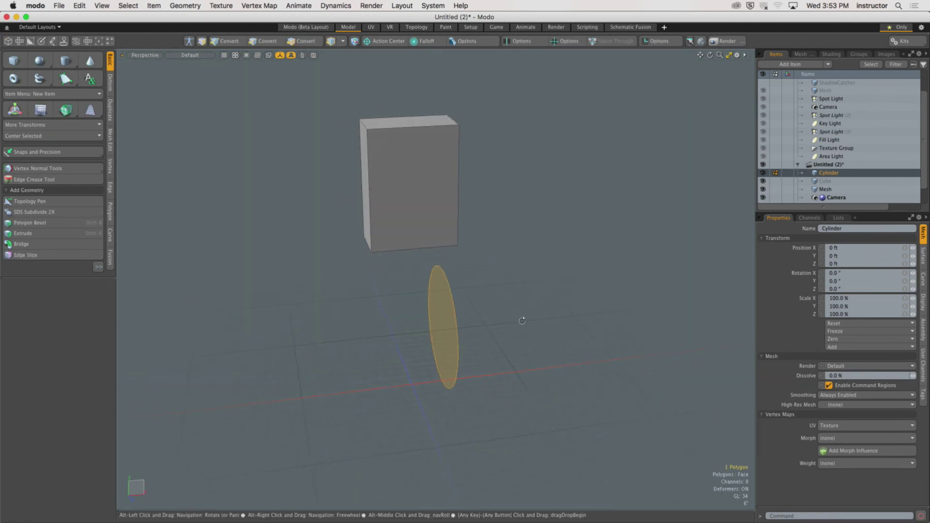
left_click(63, 139)
left_click(65, 150)
left_click_drag(426, 342, 509, 233, "alt")
scroll(399, 308, "up", 3)
left_click(418, 225)
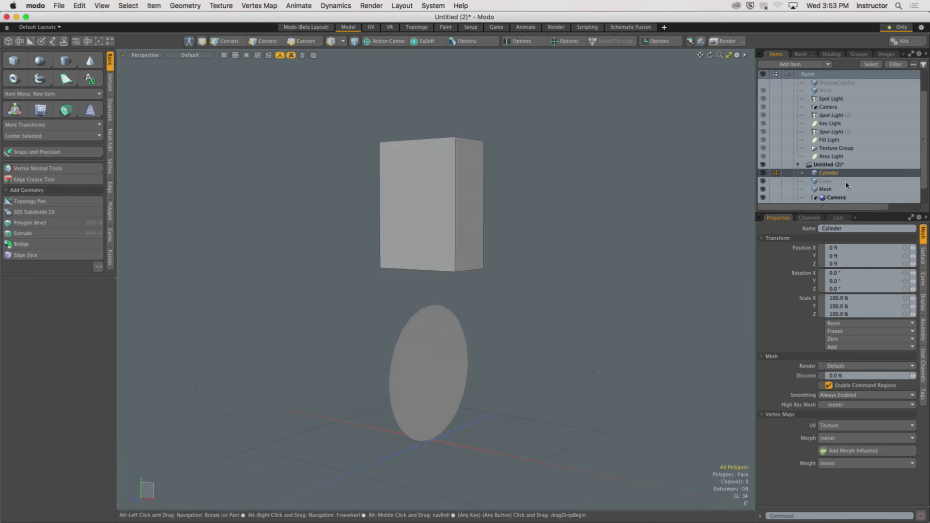
Step: Cut the box geometry from the Mesh item and paste it into the Cylinder item
left_click(825, 189)
double_click(478, 228)
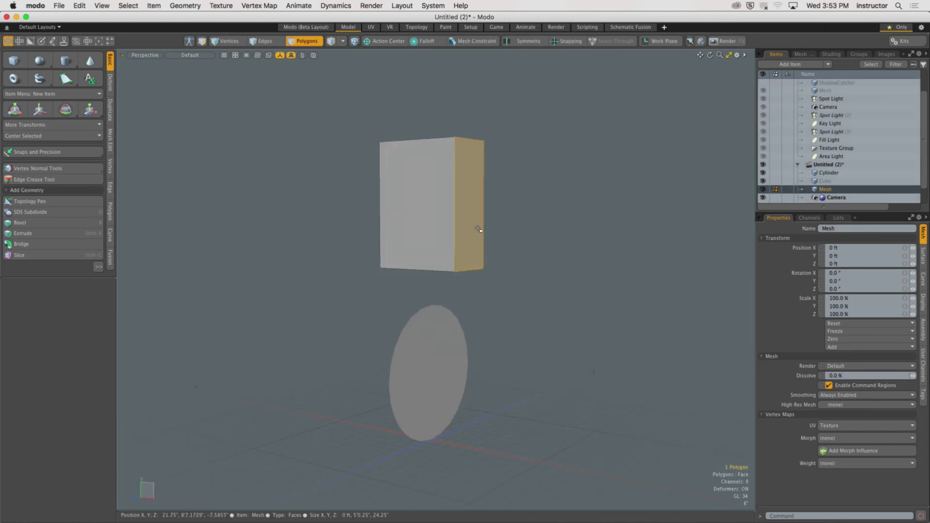
key("super+x")
left_click(829, 173)
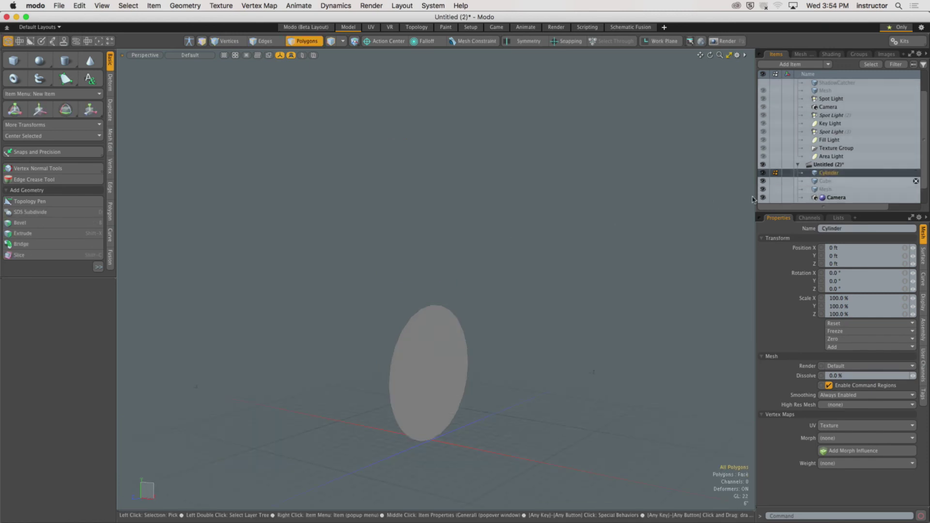
key("super+v")
Step: Select the whole pasted box and lower it closer to the top of the disc
left_click_drag(551, 247, 440, 245, "alt")
double_click(440, 246)
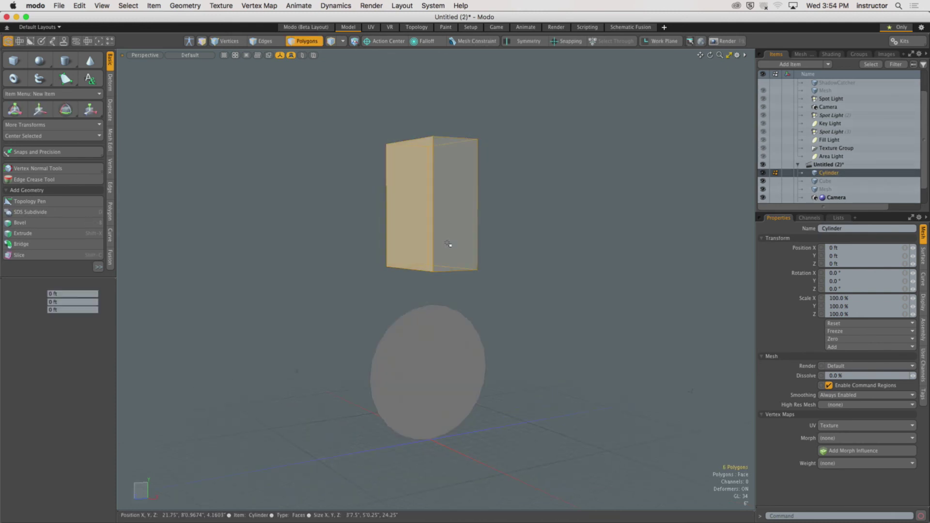
key("w")
key("space")
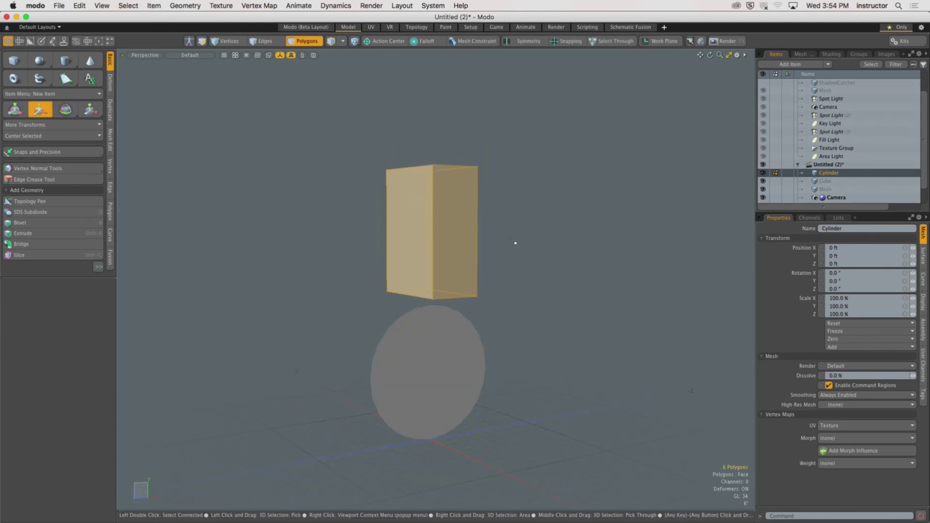
Step: Scale the disc down uniformly and move it back down onto the ground line
left_click_drag(515, 242, 461, 257, "alt")
left_click(448, 347)
key("r")
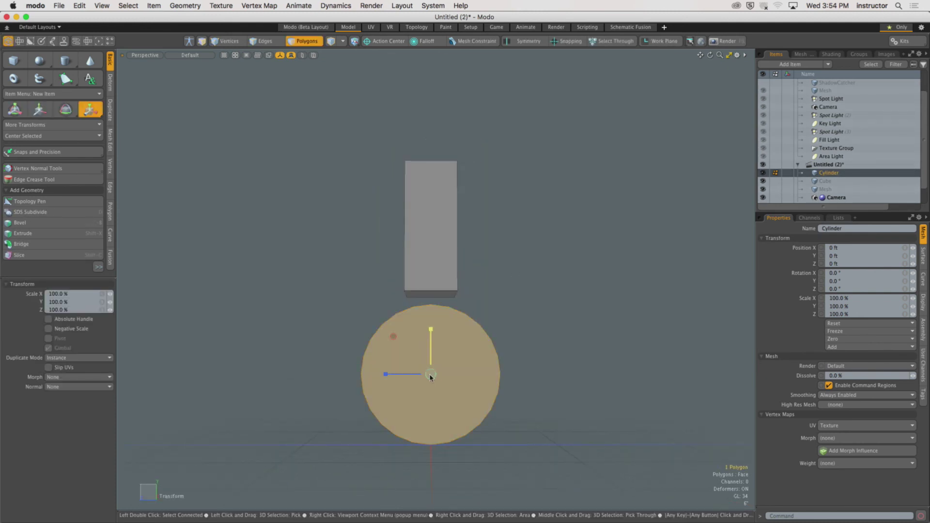
mouse_move(434, 381)
left_mouse_down()
mouse_move(429, 332)
mouse_move(427, 356)
left_mouse_up()
key("w")
left_click(473, 292)
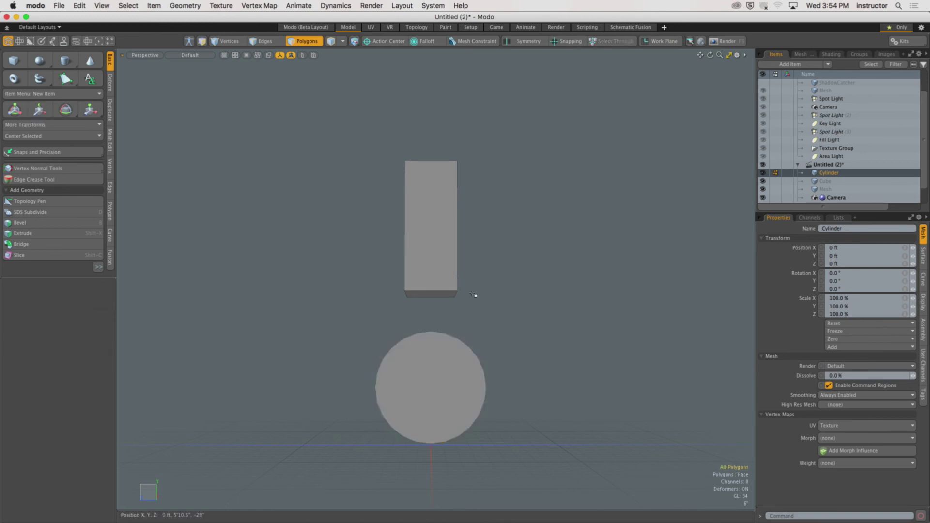
Step: Lower the box about 14.5" in the right view and shift it forward along Z to the disc's front half
double_click(446, 271)
key("ctrl+space")
key("w")
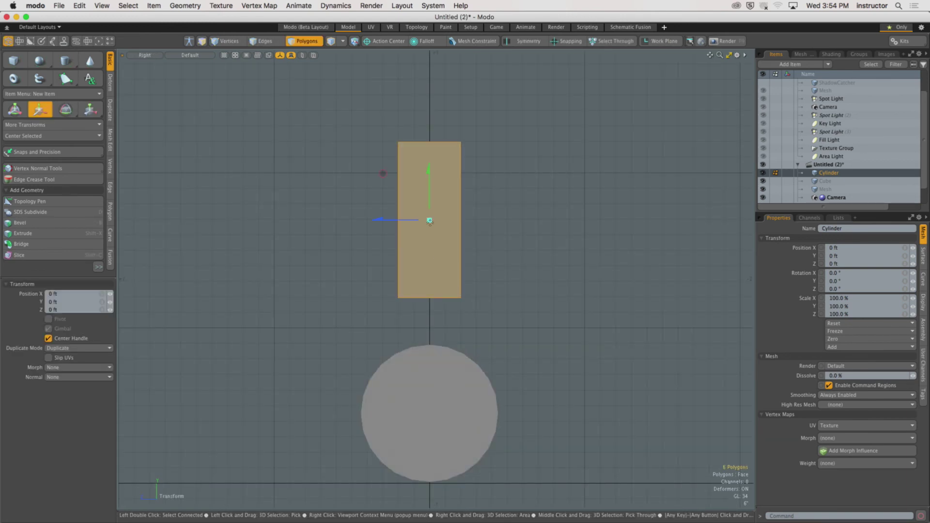
left_click_drag(382, 173, 383, 216)
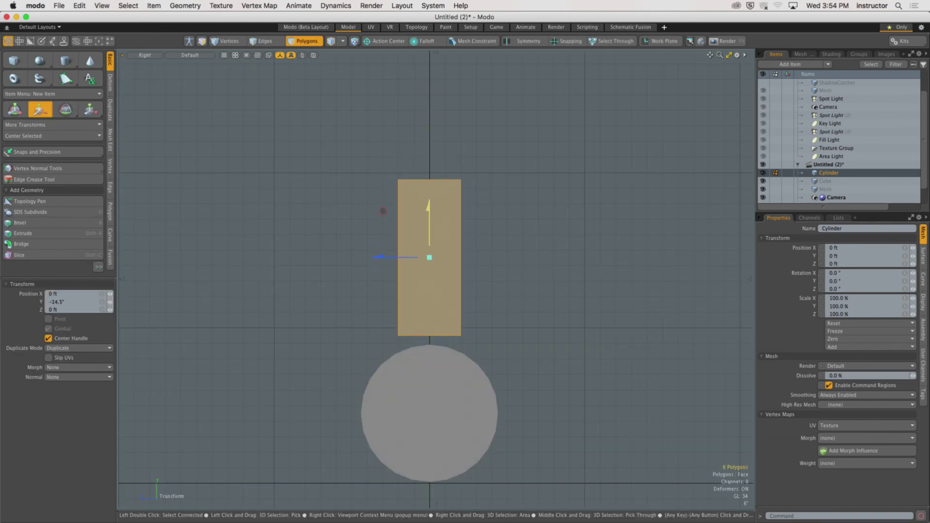
left_click_drag(410, 257, 374, 257)
mouse_move(347, 210)
left_mouse_down()
mouse_move(383, 210)
mouse_move(332, 211)
mouse_move(344, 210)
left_mouse_up()
key("space")
left_click(441, 281)
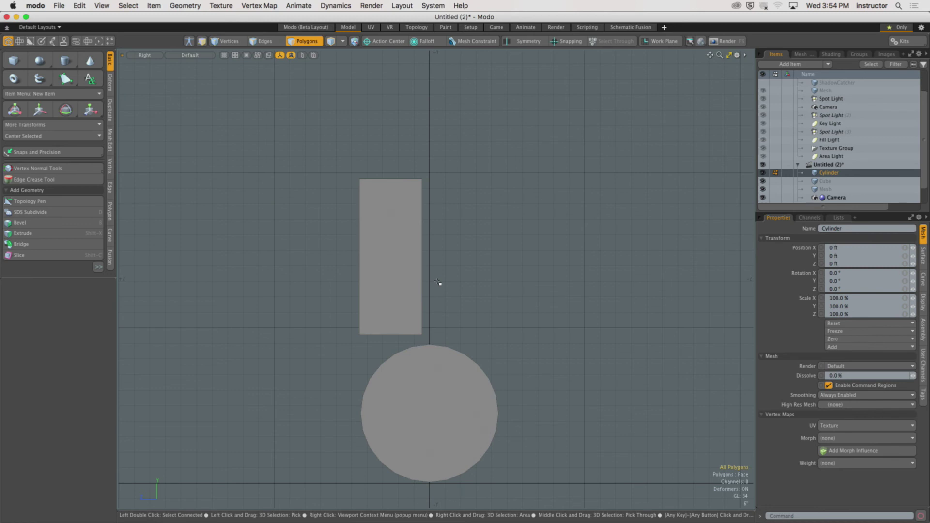
Step: Move the whole box back about 6" along Z so it sits slightly forward of the disc's center
left_click(408, 277)
key("w")
mouse_move(380, 256)
left_mouse_down()
mouse_move(393, 256)
mouse_move(371, 259)
left_mouse_up()
key("space")
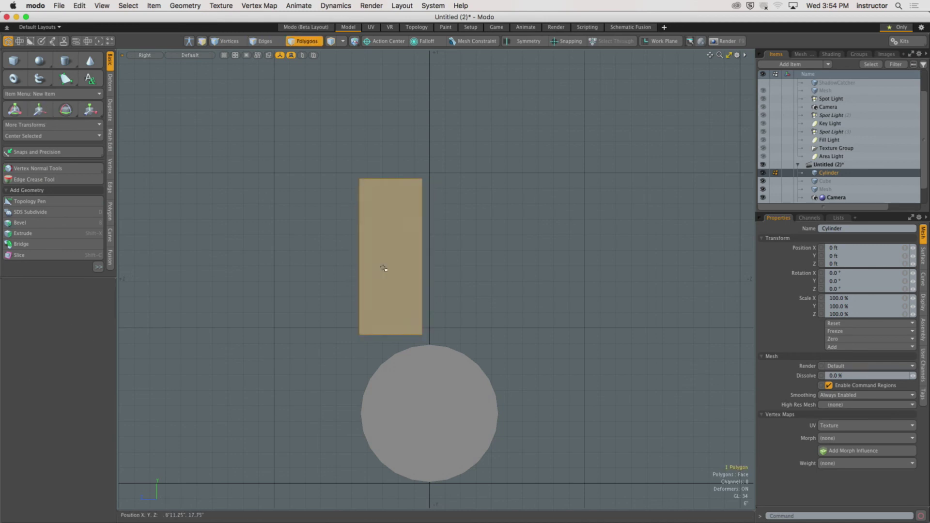
key("w")
left_click_drag(382, 259, 399, 258)
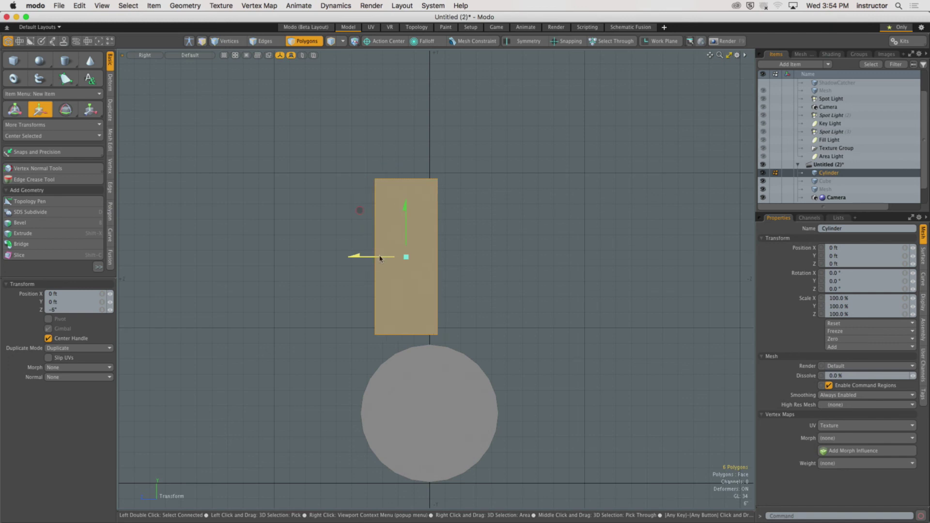
key("space")
left_click(445, 290)
Step: Extrude the disc into a wheel about 6.75" thick and center it along the X axis
left_click_drag(479, 231, 473, 318, "alt")
left_click(465, 356)
key("shift+x")
key("space")
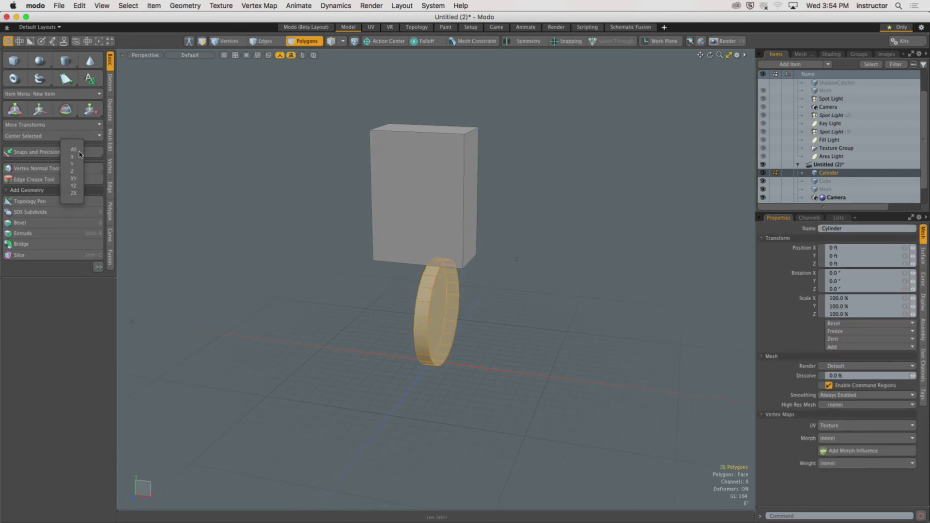
left_click(159, 226)
left_click_drag(291, 267, 436, 266, "alt")
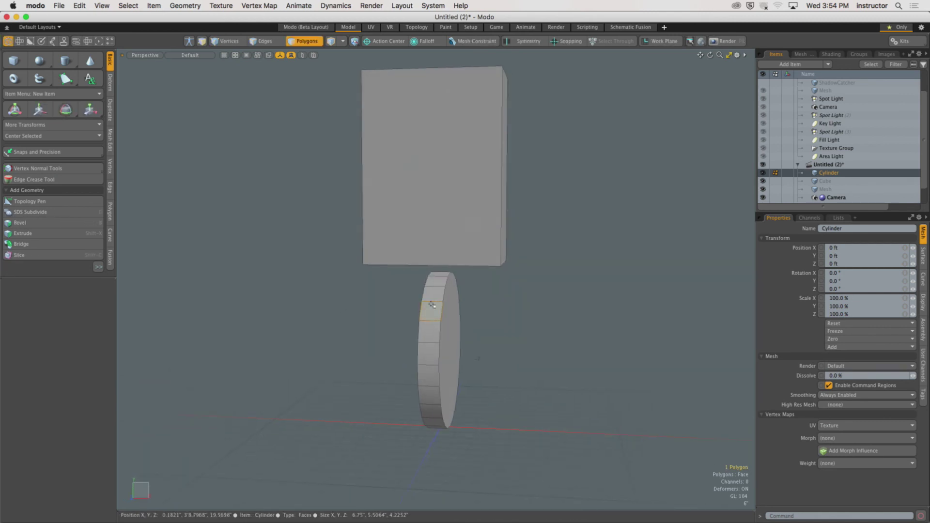
double_click(430, 307)
left_click_drag(429, 307, 478, 312, "alt")
double_click(452, 237)
left_click_drag(452, 237, 431, 253, "alt")
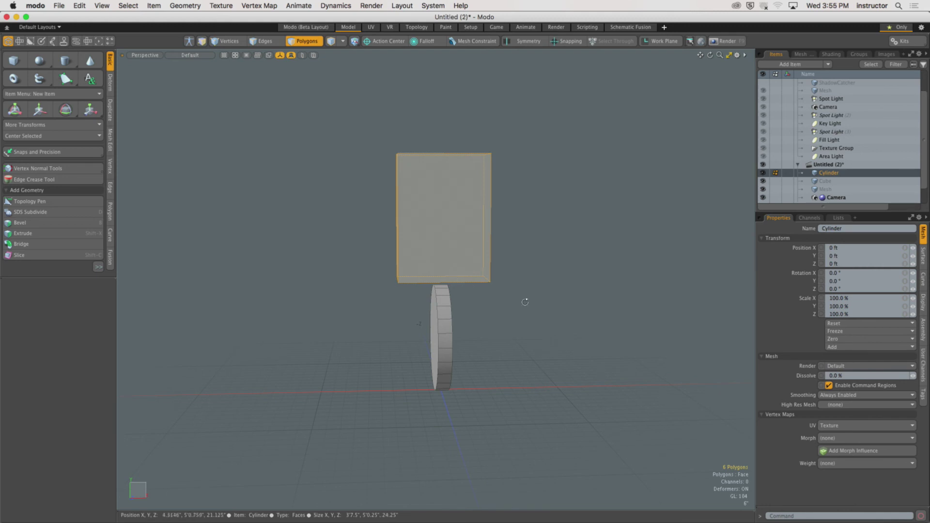
left_click_drag(523, 301, 468, 317, "alt")
left_click(506, 297)
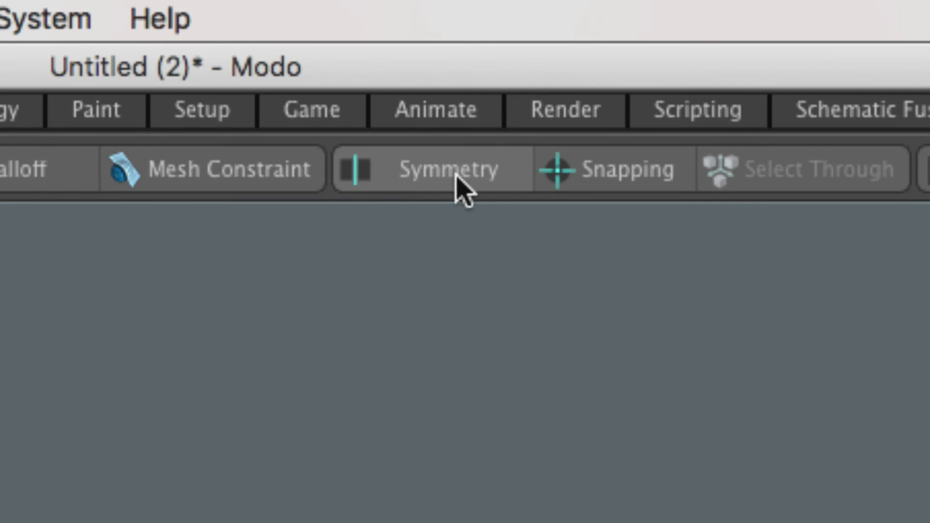
Step: Enable X symmetry and move the box's bottom side edges inward so the body tapers toward the wheel
left_click(454, 189)
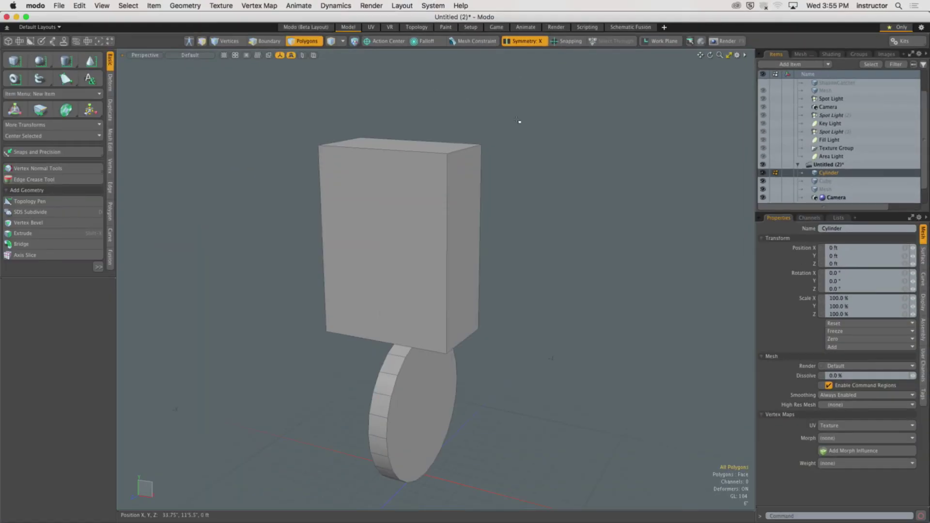
left_click(465, 214)
left_click_drag(457, 213, 494, 214, "alt")
key("1")
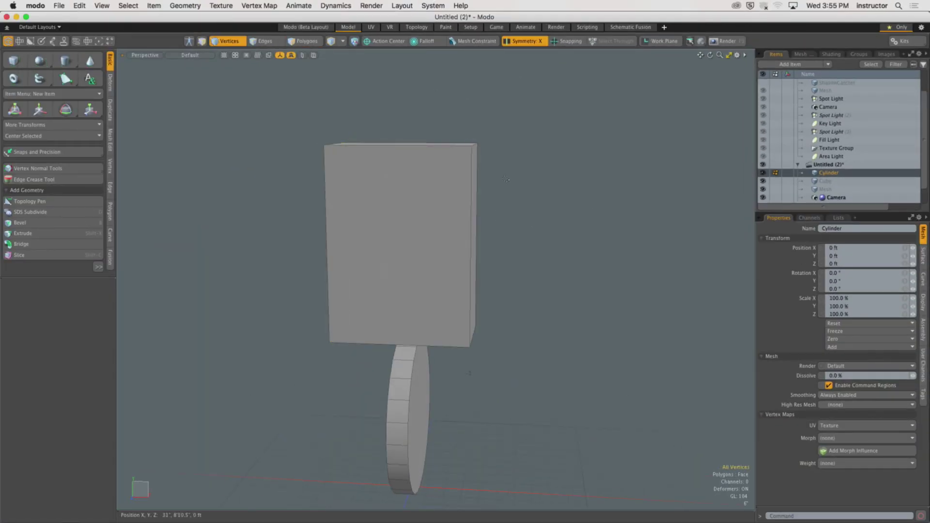
left_click_drag(507, 179, 488, 192, "alt")
key("2")
left_click_drag(488, 312, 426, 249, "alt")
left_click(514, 222)
key("w")
left_click_drag(426, 250, 320, 297, "alt+shift")
key("space")
left_click(383, 295)
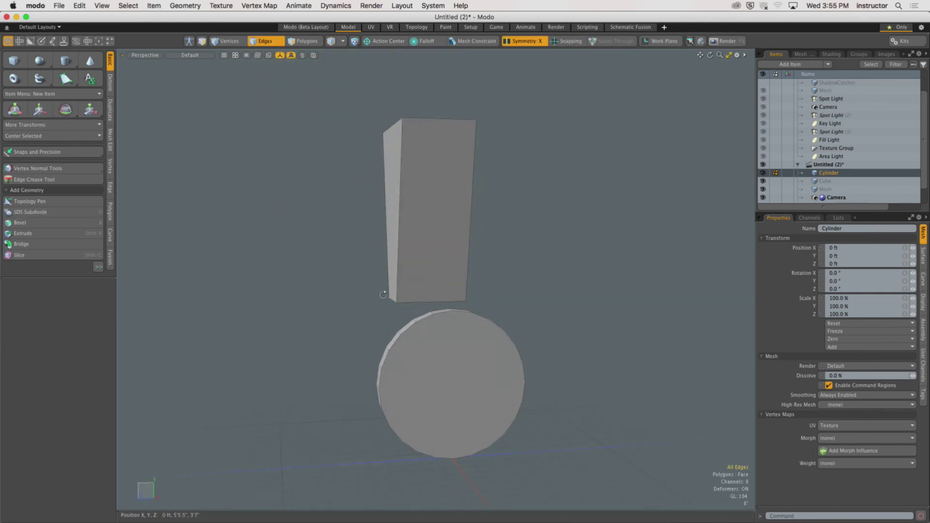
Step: Select the whole tapered box and move it back along Z toward the wheel's center
left_click_drag(383, 294, 357, 281, "alt")
key("3")
double_click(426, 258)
key("w")
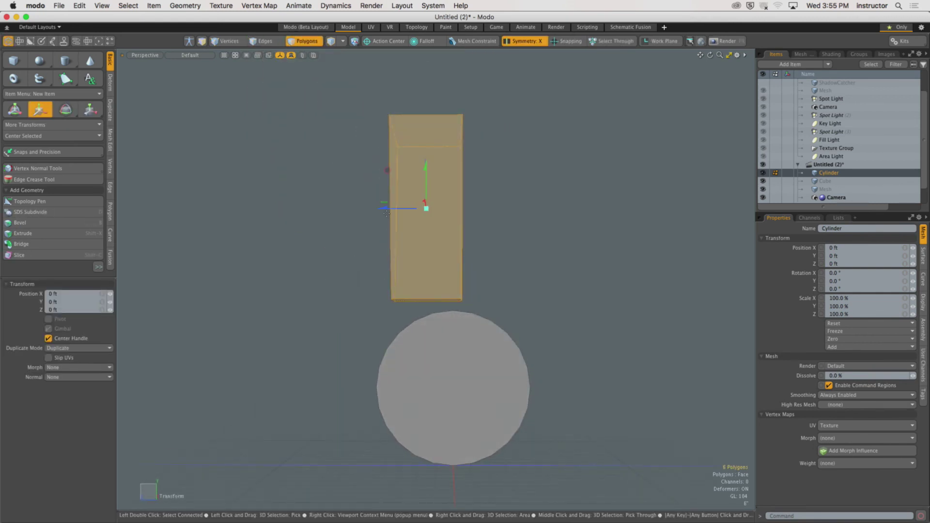
left_click_drag(386, 213, 458, 266)
key("space")
left_click(372, 228)
Step: Turn off symmetry and bevel the body's top face, insetting it and raising it into a sloped cap
scroll(461, 268, "up", 4)
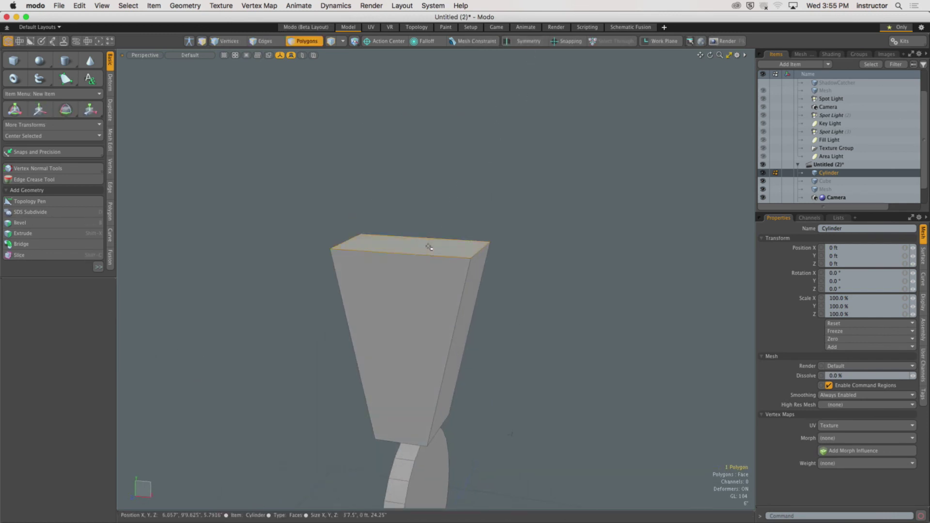
scroll(429, 247, "up", 2)
key("b")
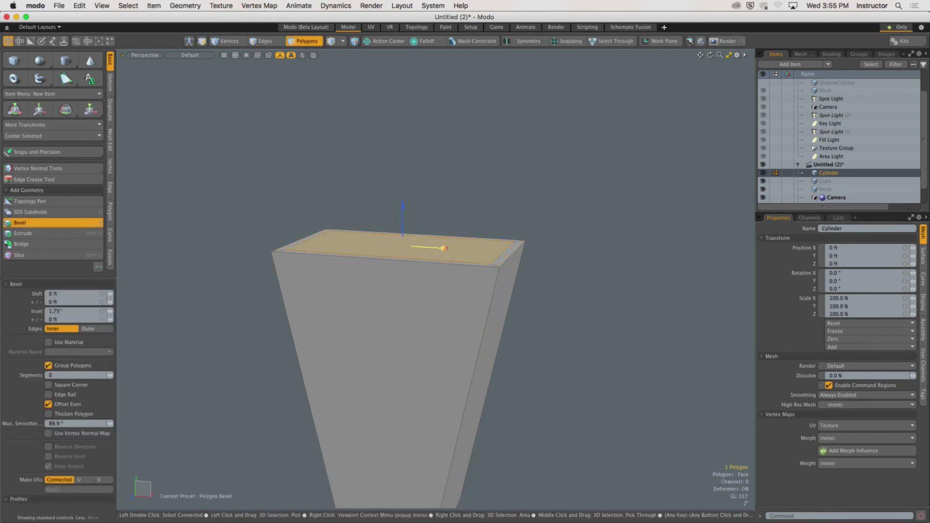
left_click_drag(402, 233, 406, 270)
key("space")
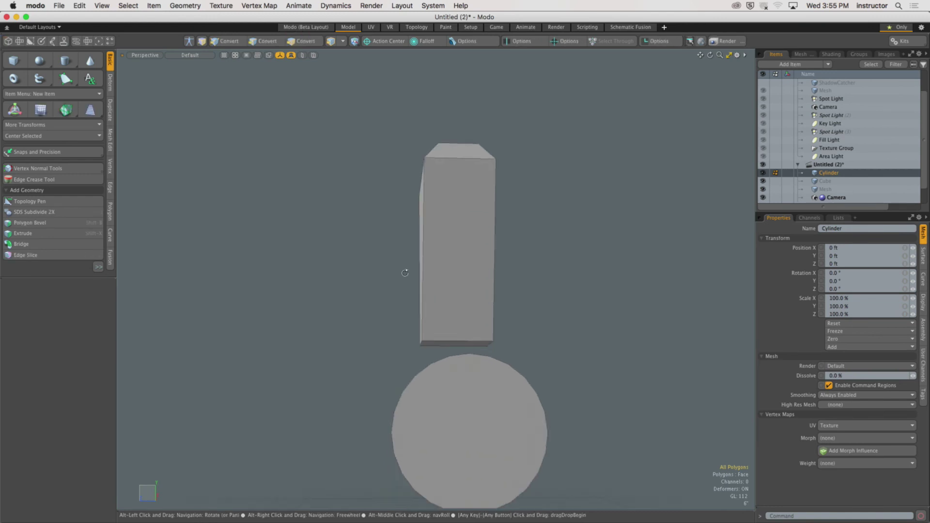
Step: Move the body's bottom front edge back along Z to taper its side profile
key("2")
key("w")
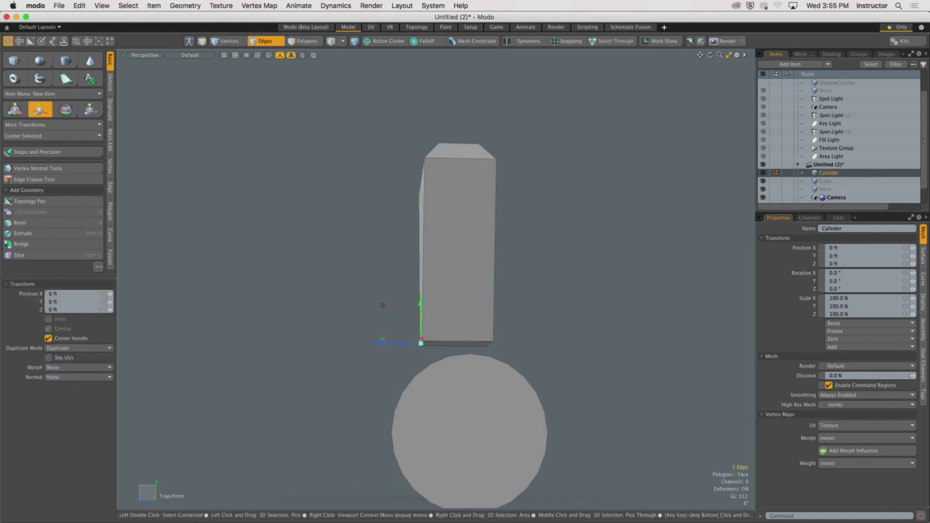
left_click_drag(383, 305, 423, 350)
key("space")
Step: Select the whole body and shift it forward along Z so its narrow bottom sits over the wheel's center
key("3")
double_click(443, 258)
key("w")
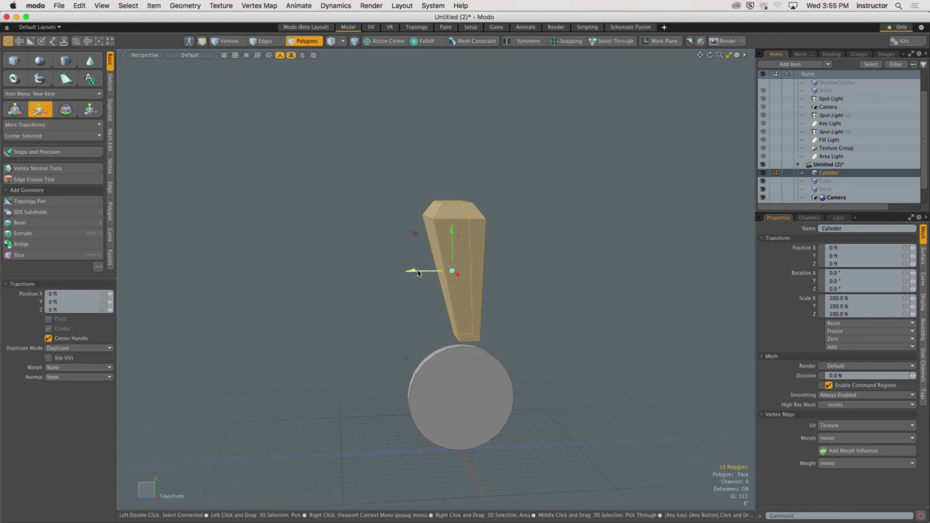
key("space")
left_click_drag(484, 310, 409, 298, "ctrl+alt")
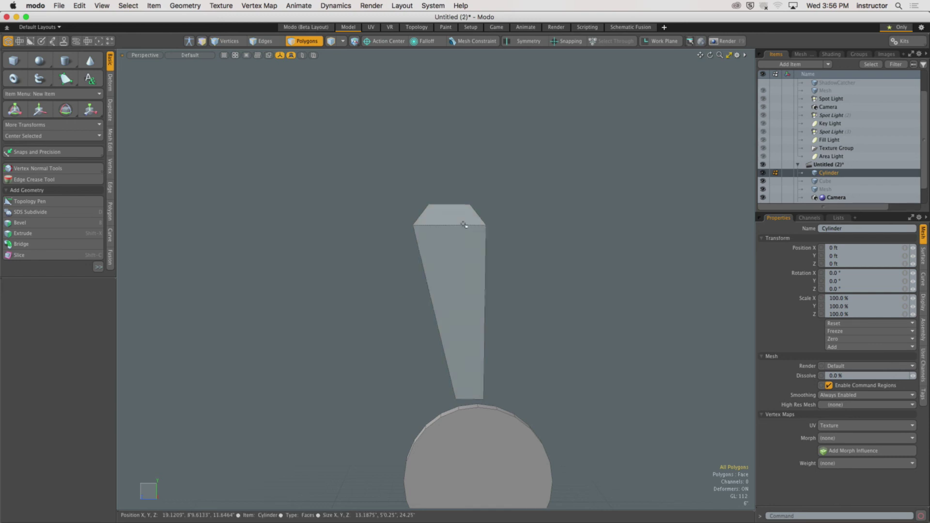
Step: Draw a 24-sided Z-axis cylinder with a radius of about 14.7" above the body and extend it about 70" along Z
left_click_drag(448, 218, 431, 256, "alt")
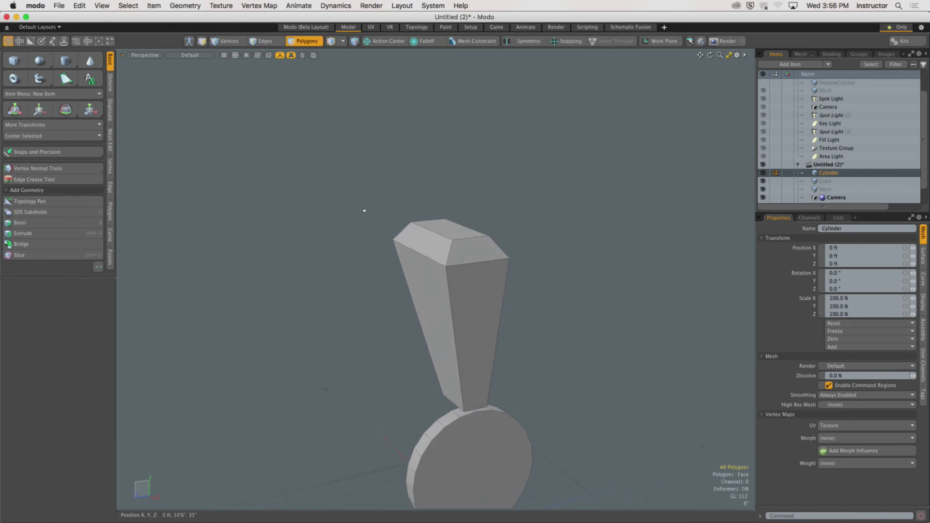
left_click_drag(339, 205, 436, 167, "alt")
key("ctrl+space")
left_click(385, 219)
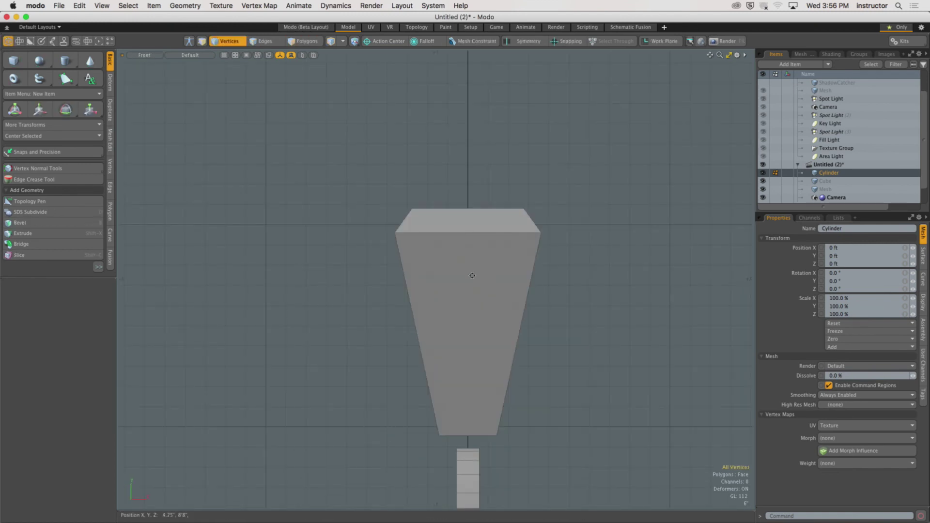
left_click_drag(472, 274, 439, 256, "alt+shift")
left_click(66, 62)
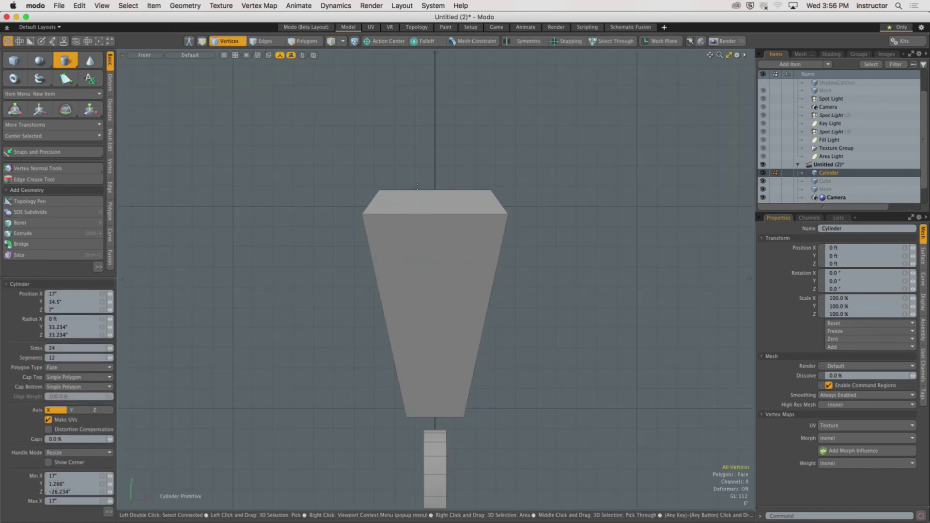
mouse_move(431, 138)
left_mouse_down("ctrl")
mouse_move(504, 137)
mouse_move(483, 138)
left_mouse_up("ctrl")
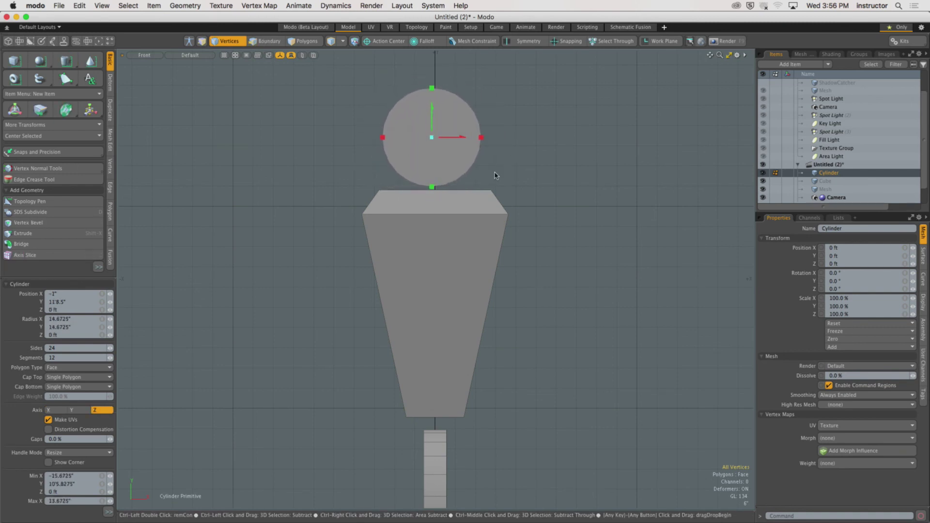
key("ctrl+space")
left_click_drag(495, 175, 645, 166, "alt+shift")
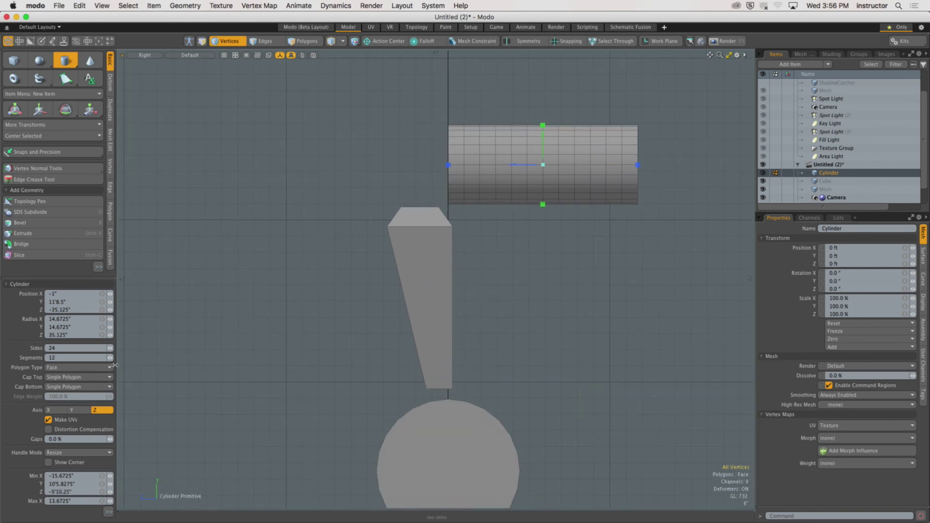
Step: Finish the cylinder, select all of its polygons, and move it forward along Z so it sits above the body
key("space")
left_click_drag(493, 170, 447, 198, "alt+shift")
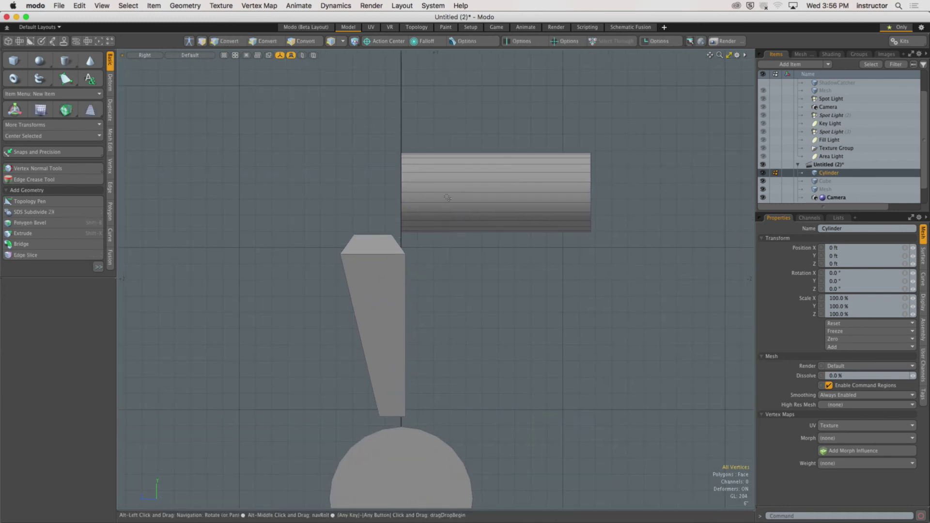
key("space")
key("3")
double_click(479, 195)
key("w")
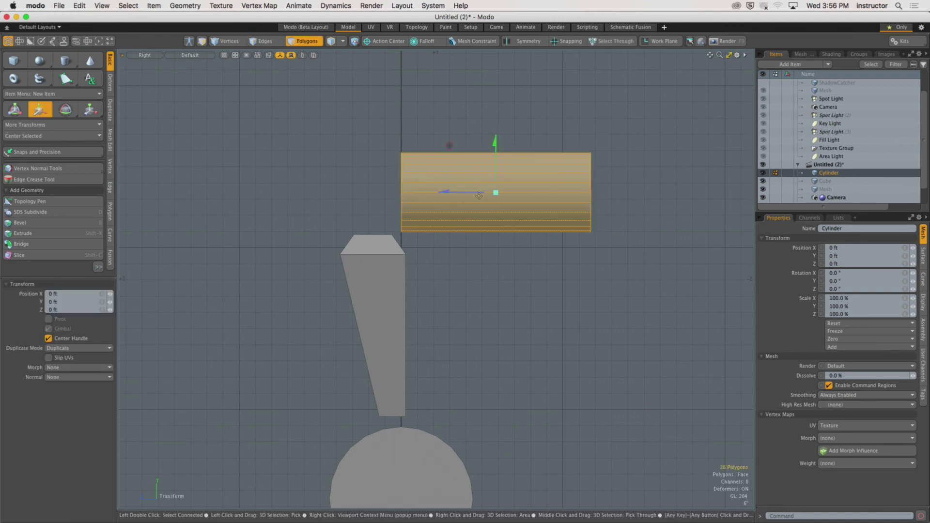
left_click_drag(449, 145, 397, 145)
key("space")
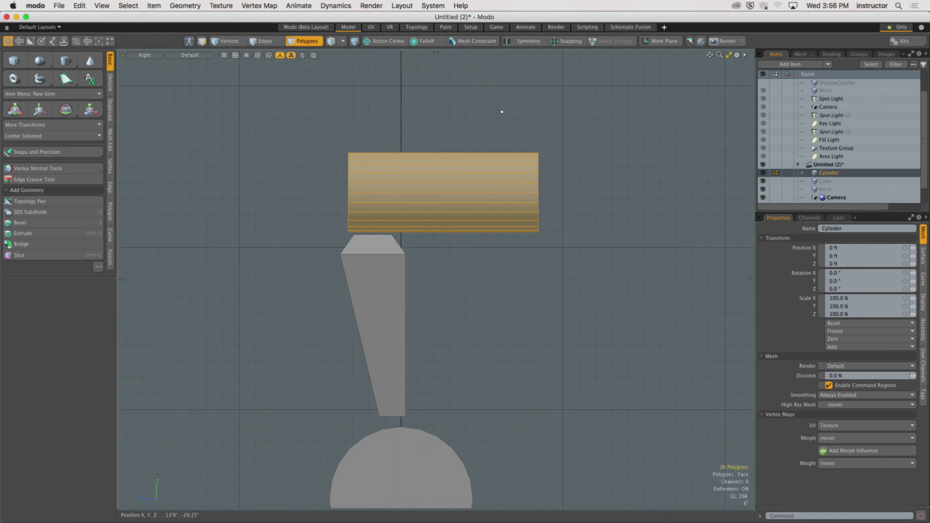
Step: Shorten the cylinder by moving only its back end forward along Z to just past the body's back side
left_click(592, 302)
key("w")
left_click_drag(508, 192, 388, 192)
key("space")
left_click(452, 199)
Step: In the perspective view, scale the cylinder's end cap so the head tapers from a wide front to a narrow back
key("ctrl+space")
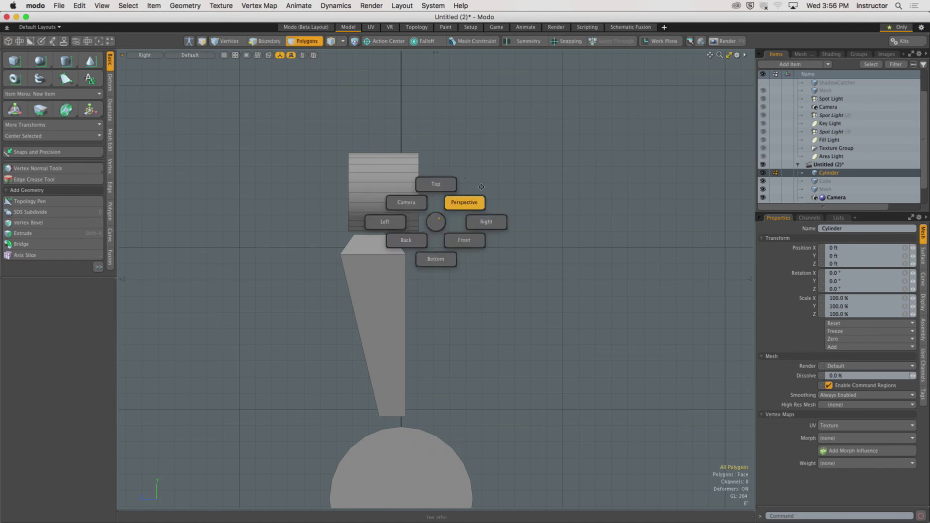
left_click(462, 201)
left_click(417, 218)
key("e")
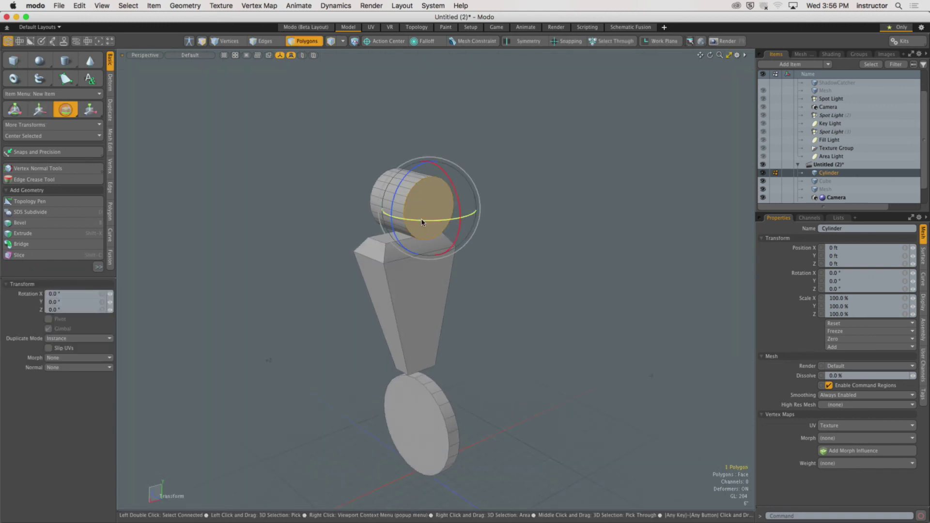
key("y")
left_click_drag(429, 209, 373, 220)
key("space")
Step: Bevel the polygon at the head's wide front end to form a chamfered front rim
scroll(389, 215, "up", 3)
key("b")
key("space")
left_click_drag(472, 114, 447, 213, "alt")
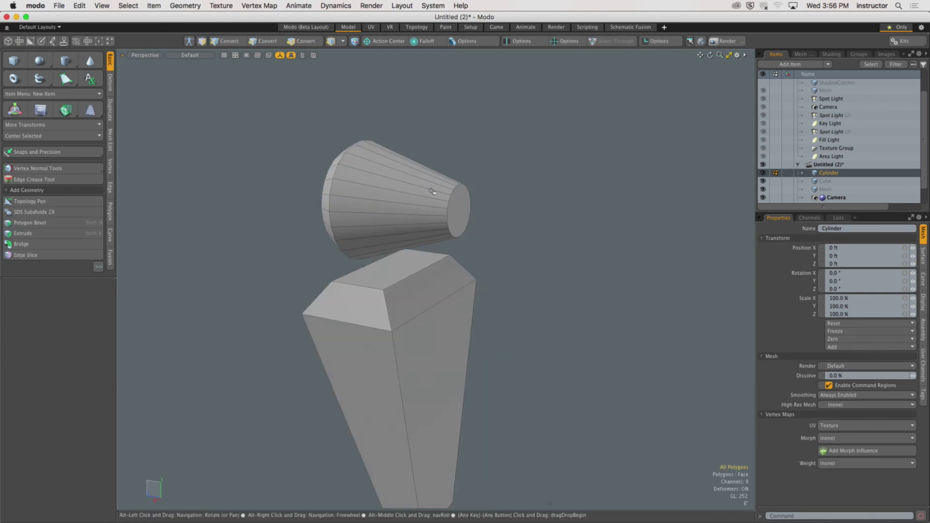
Step: Round the edge loop of the head's narrow back cap with an Edge Bevel of about 8.25" at Round Level 3
key("2")
key("b")
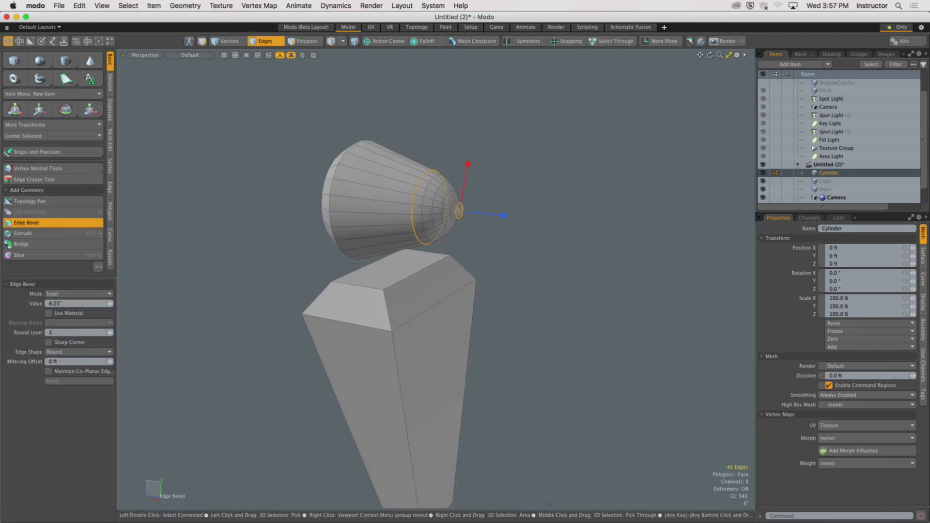
key("space")
Step: Bevel the widest edge loop near the head's front by 2" at Round Level 3
left_click_drag(407, 208, 354, 201, "alt")
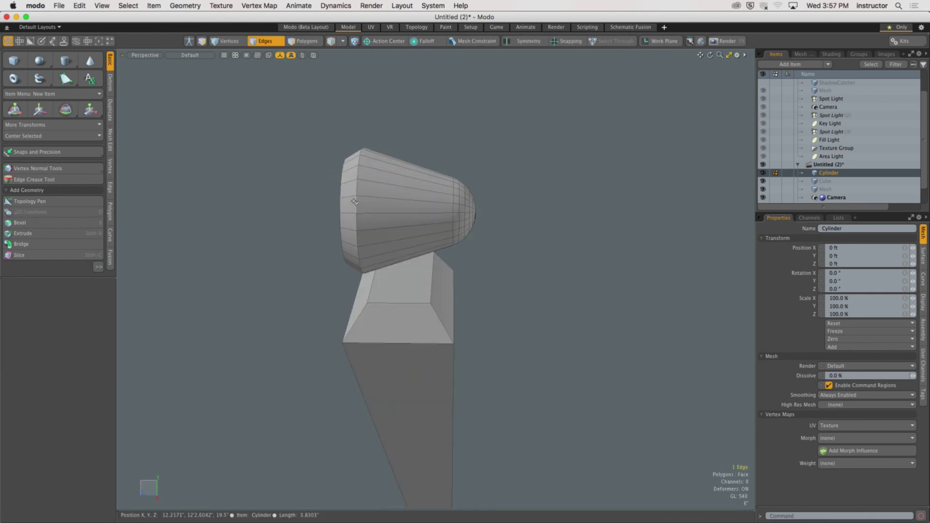
key("b")
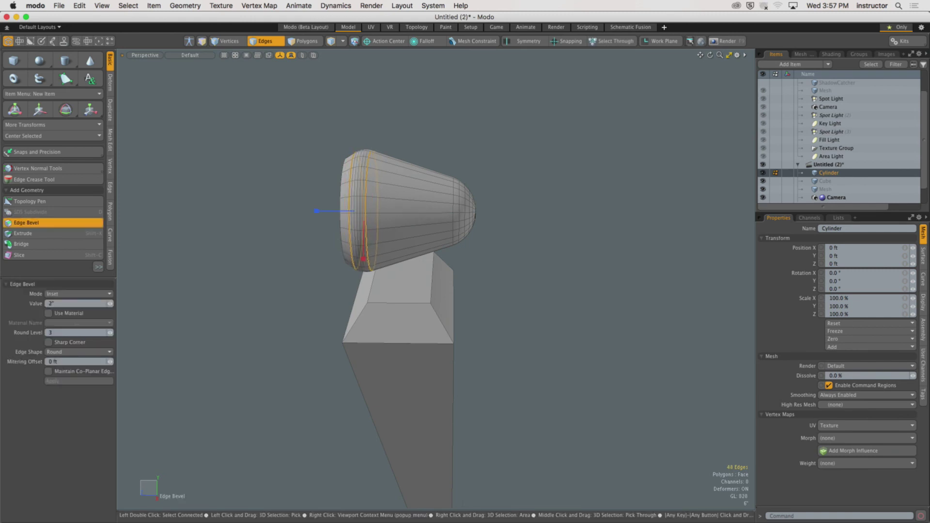
key("space")
Step: Bevel the head's front face with an inset of about 2.2" and push the inner face inward to form a recessed eye socket
left_click_drag(347, 155, 365, 218, "alt")
scroll(434, 231, "up", 5)
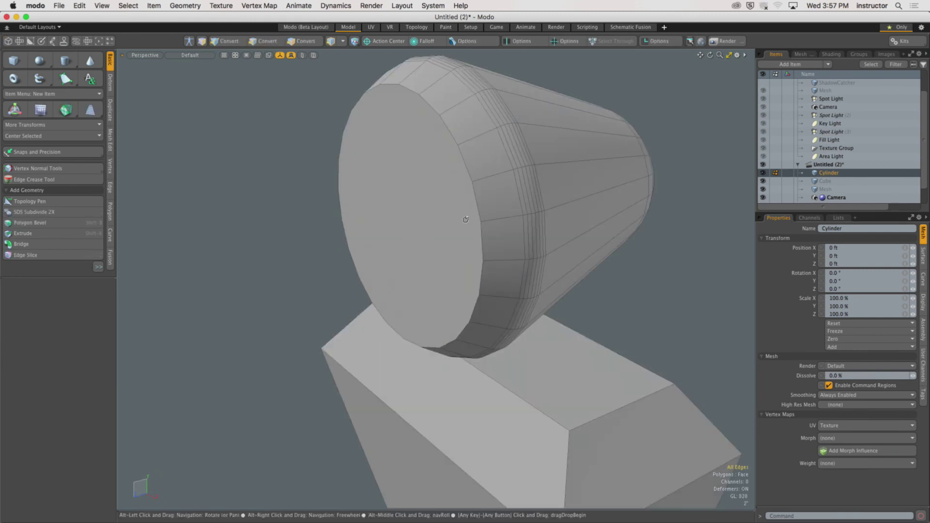
scroll(404, 233, "down", 3)
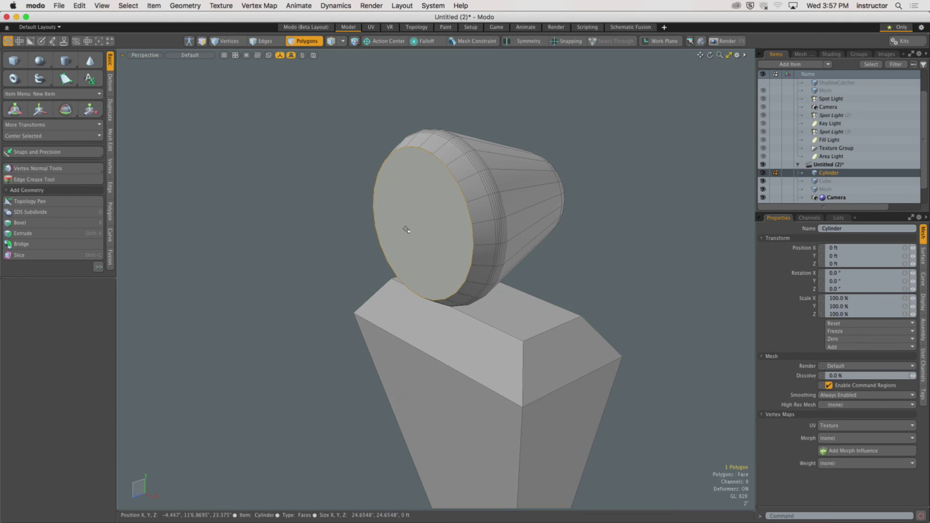
key("b")
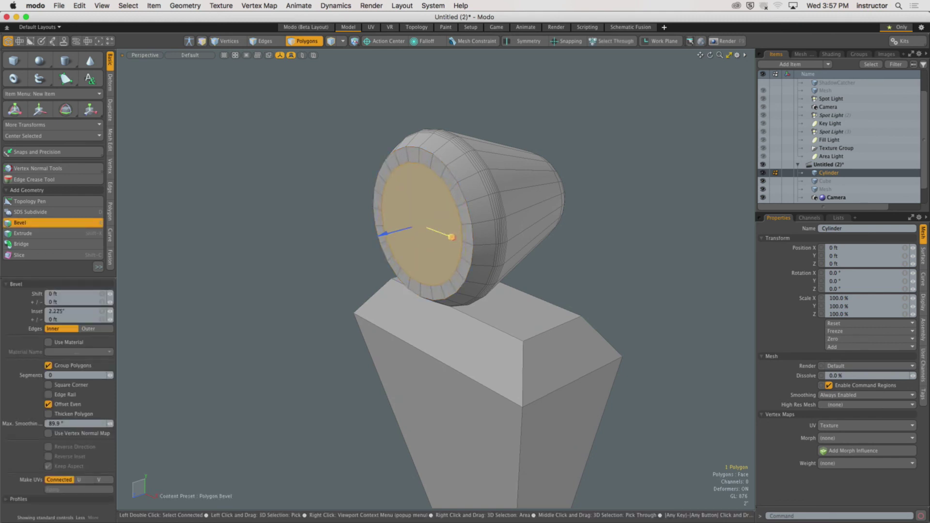
left_click(450, 238)
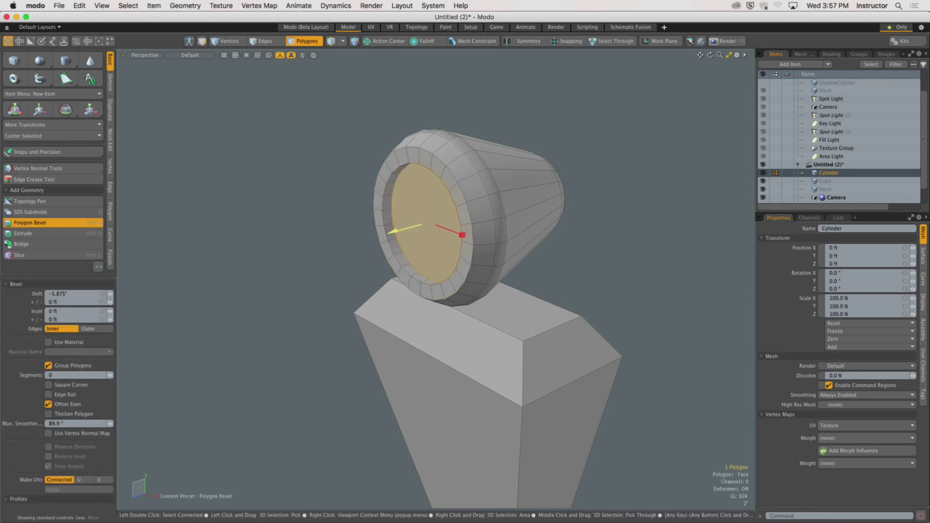
key("space")
left_click(584, 261)
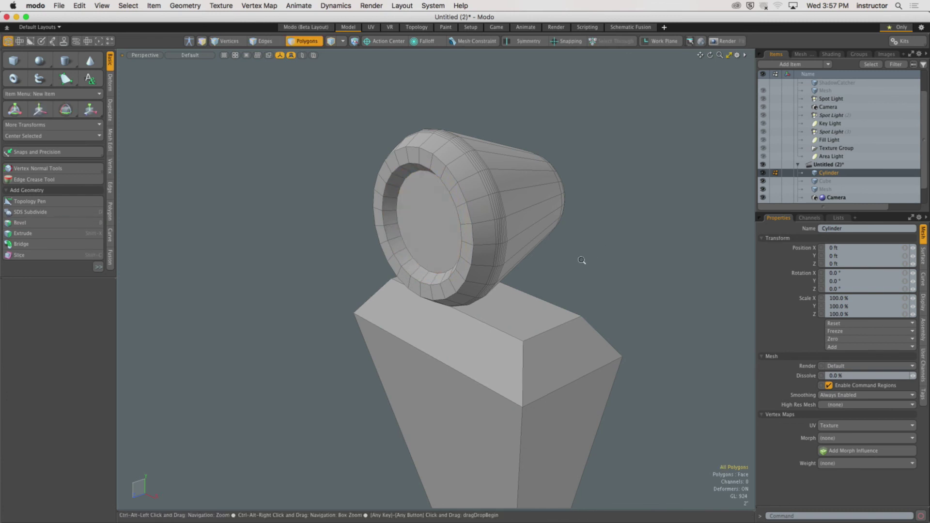
Step: Select the whole head and move it slightly up along Y so it clears the body's sloped cap
left_click_drag(584, 262, 499, 208, "alt")
key("3")
key("1")
double_click(450, 202)
key("y")
key("w")
left_click_drag(483, 243, 373, 441, "alt")
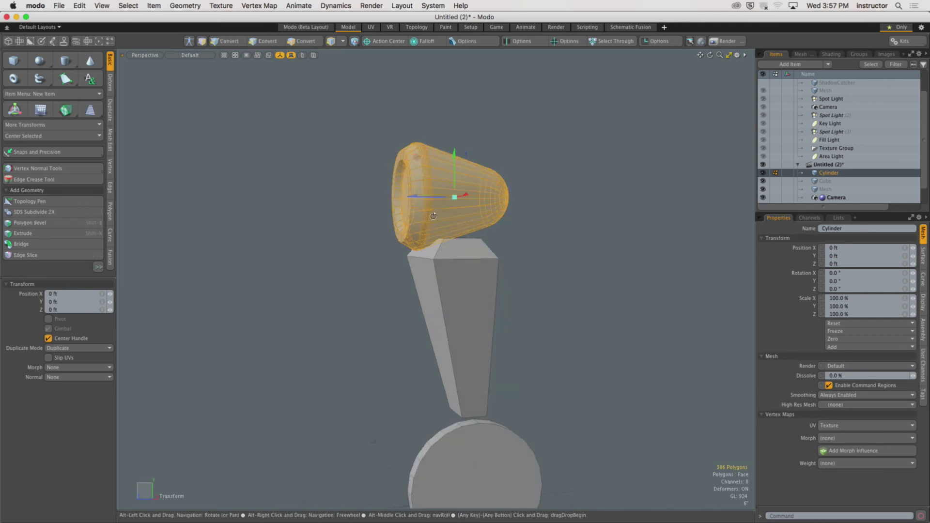
left_click_drag(477, 179, 477, 153)
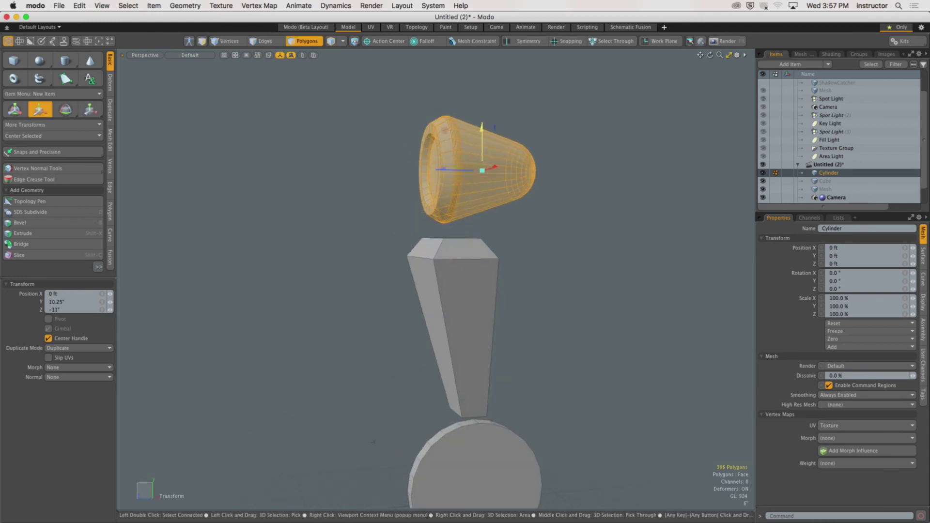
key("space")
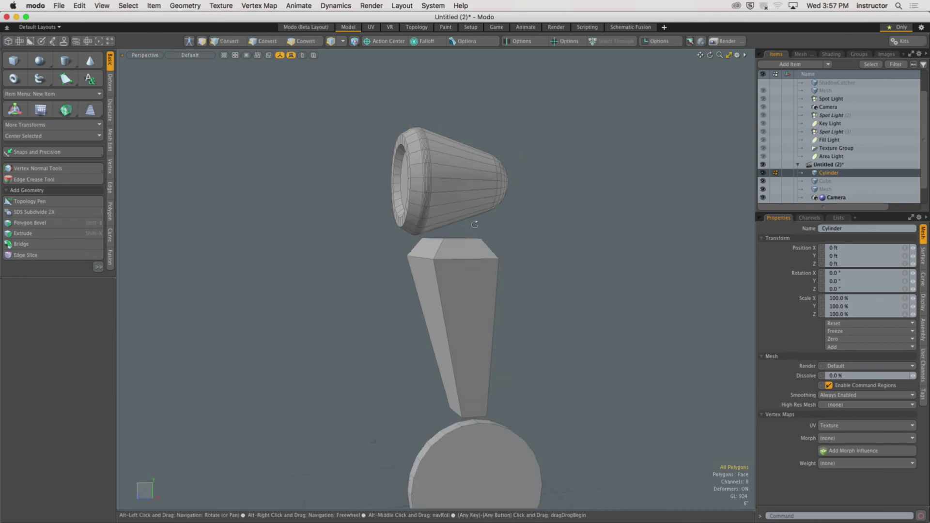
Step: Select the whole head in the front view and scale it down slightly and uniformly
left_click_drag(473, 218, 485, 261, "alt")
left_click(457, 259)
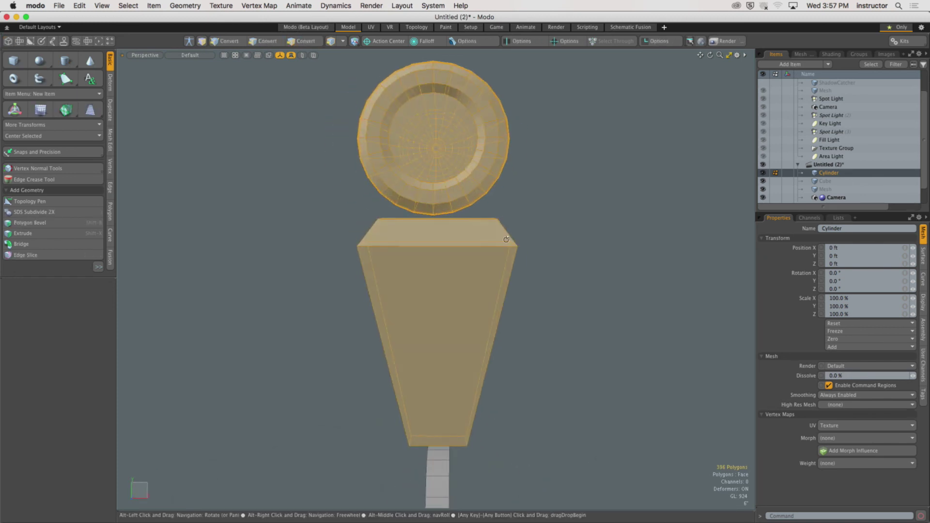
key("3")
key("ctrl+space")
left_click(543, 289)
double_click(500, 230)
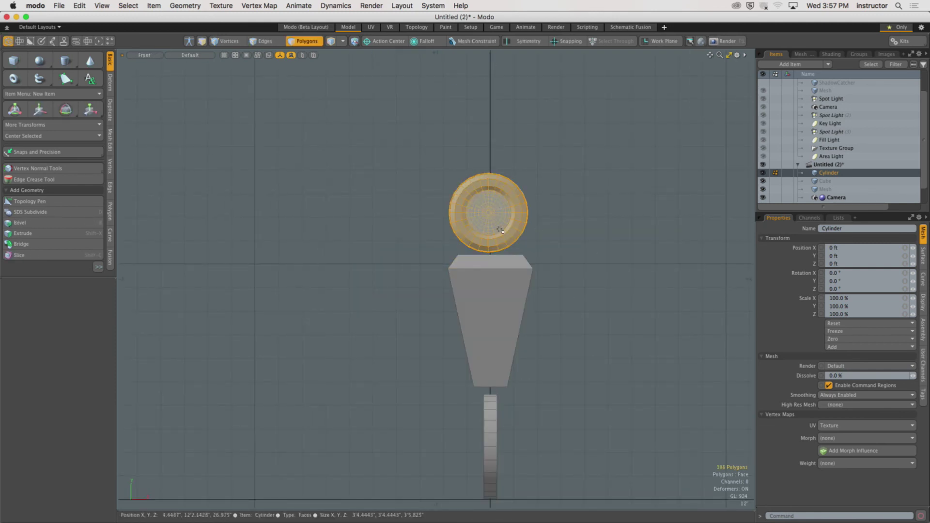
key("r")
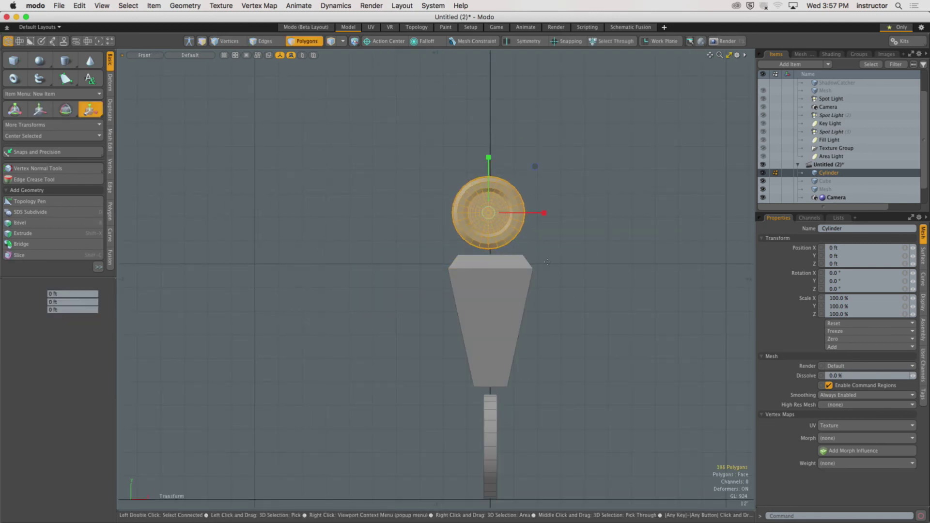
left_click(546, 259)
key("space")
Step: Create a small 24-sided cylinder running along X at the lower part of the body, just above the wheel
left_click_drag(524, 264, 538, 321, "alt")
scroll(492, 263, "up", 3)
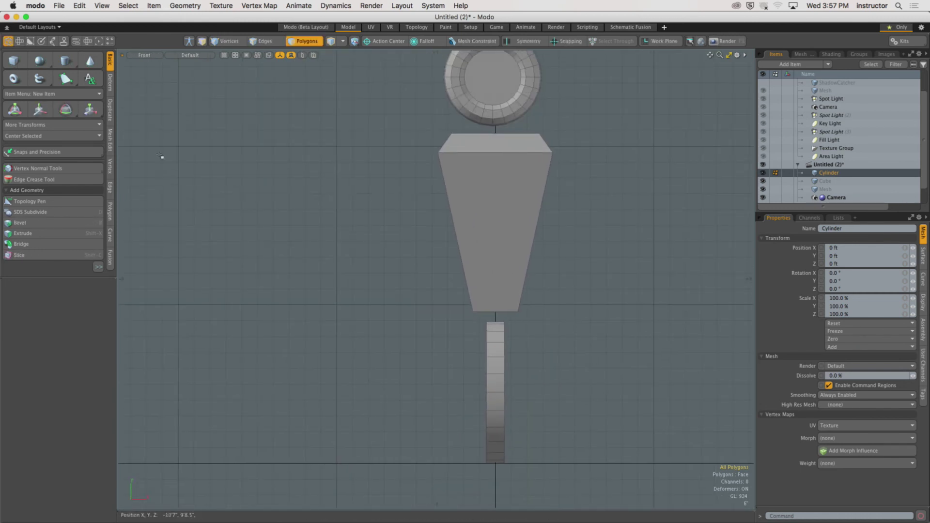
left_click(65, 60)
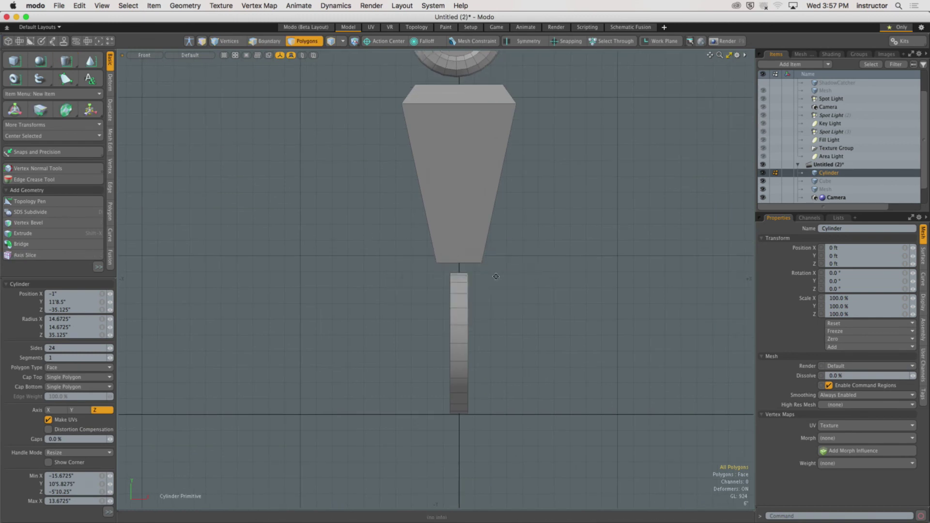
left_click_drag(460, 336, 423, 286)
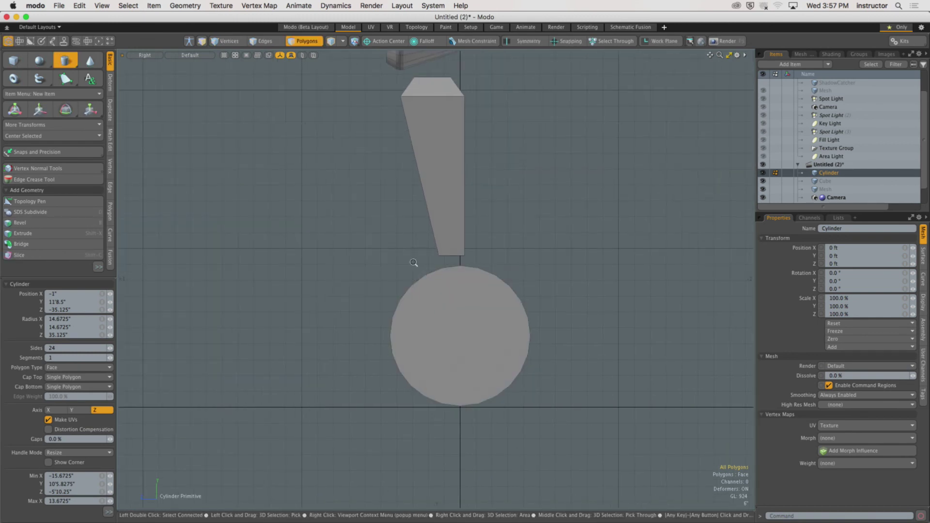
scroll(414, 263, "up", 2)
left_click_drag(355, 226, 456, 283)
key("space")
Step: Move the small cylinder along X out to the lower side of the body
key("w")
left_click_drag(513, 179, 579, 179)
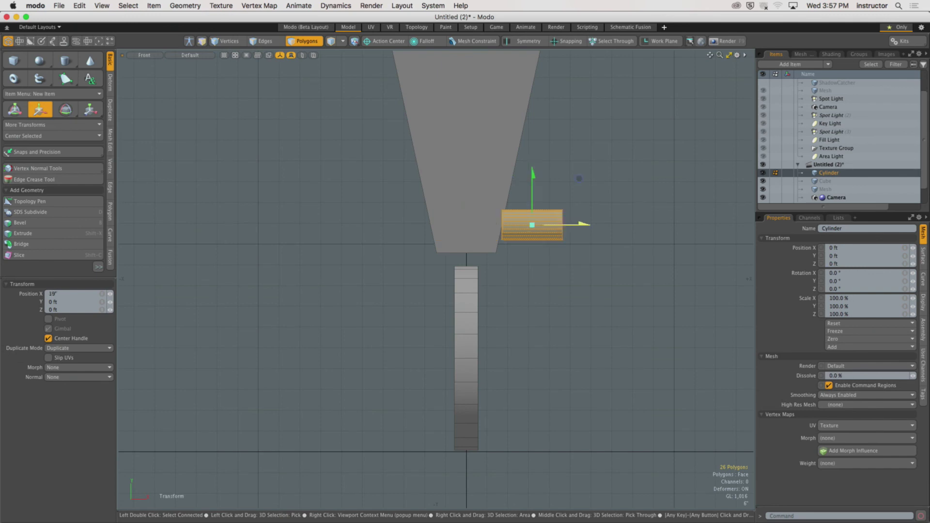
scroll(527, 245, "up", 3)
left_click_drag(556, 245, 524, 245, "alt+shift")
Step: Rotate the small cylinder about Z until it slopes down and outward, and place its upper end in the body's lower side
key("e")
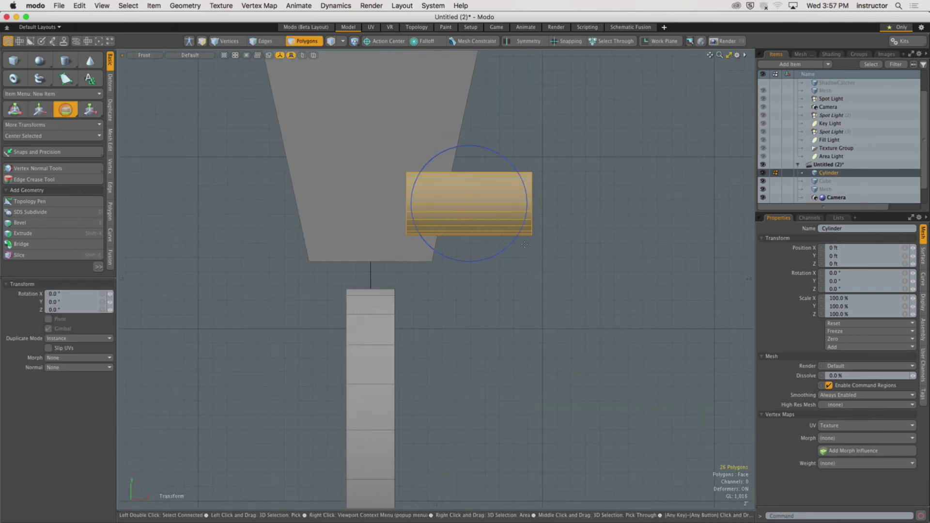
left_click_drag(527, 206, 529, 261)
key("w")
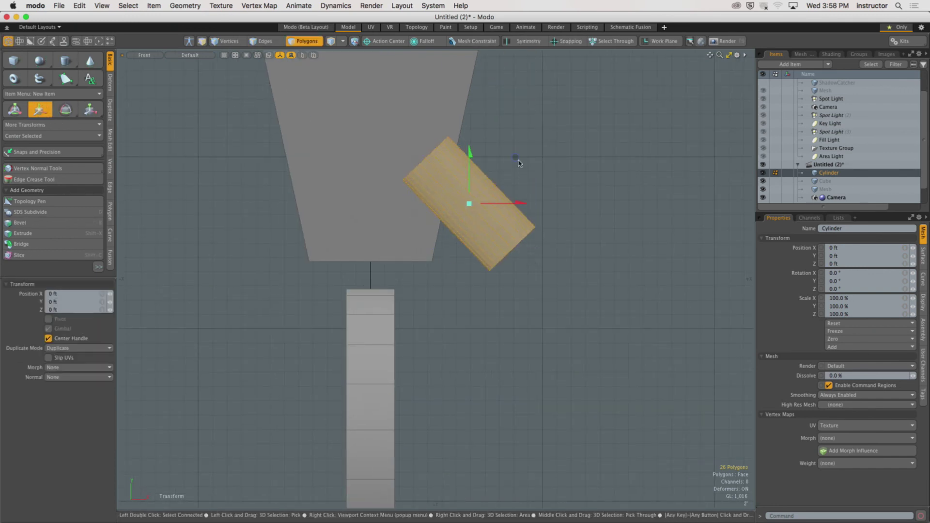
left_click_drag(519, 160, 378, 248)
key("space")
key("w")
key("space")
left_click(447, 246)
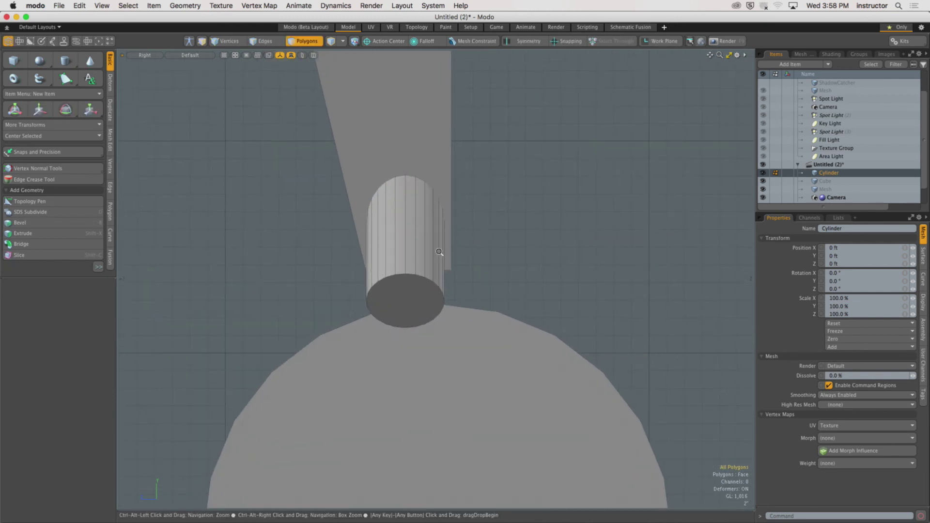
Step: Duplicate the angled leg cylinder and move the copy down beside the wheel
mouse_move(442, 257)
left_mouse_down("alt")
mouse_move(475, 174)
mouse_move(453, 263)
mouse_move(405, 259)
mouse_move(426, 261)
left_mouse_up("alt")
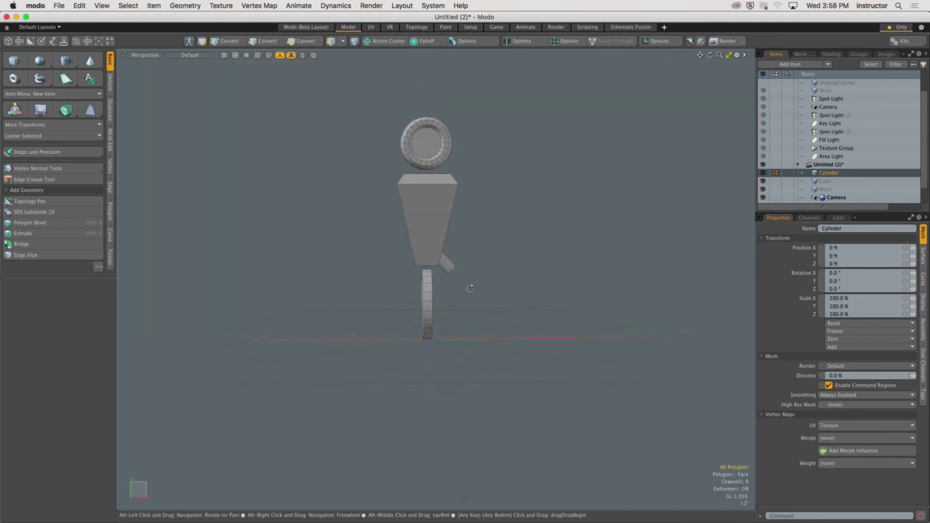
scroll(427, 261, "up", 5)
left_click(462, 230)
scroll(480, 266, "up", 2)
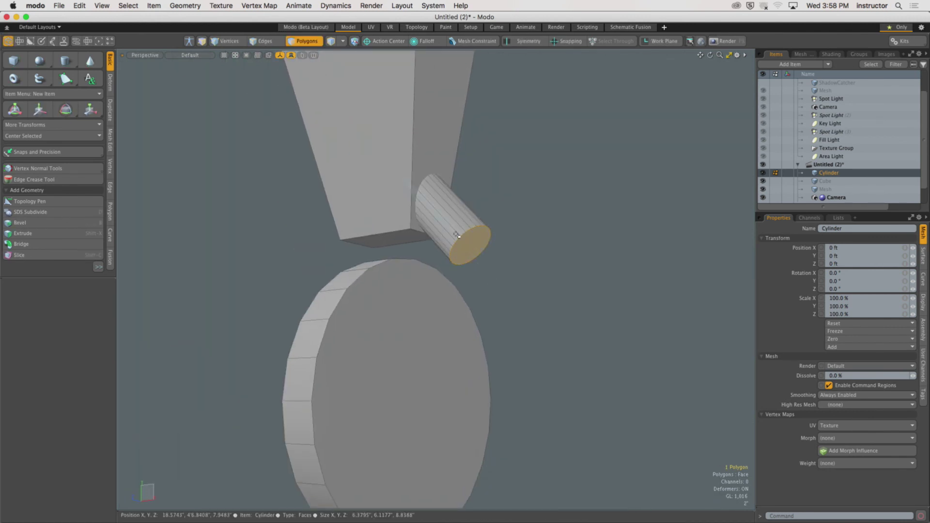
key("w")
left_click_drag(442, 183, 465, 388, "ctrl+shift")
Step: Rotate the lower cylinder copy about 109° around Z so it slopes toward the wheel, and position it below the upper one
key("e")
left_click_drag(533, 243, 582, 242, "alt")
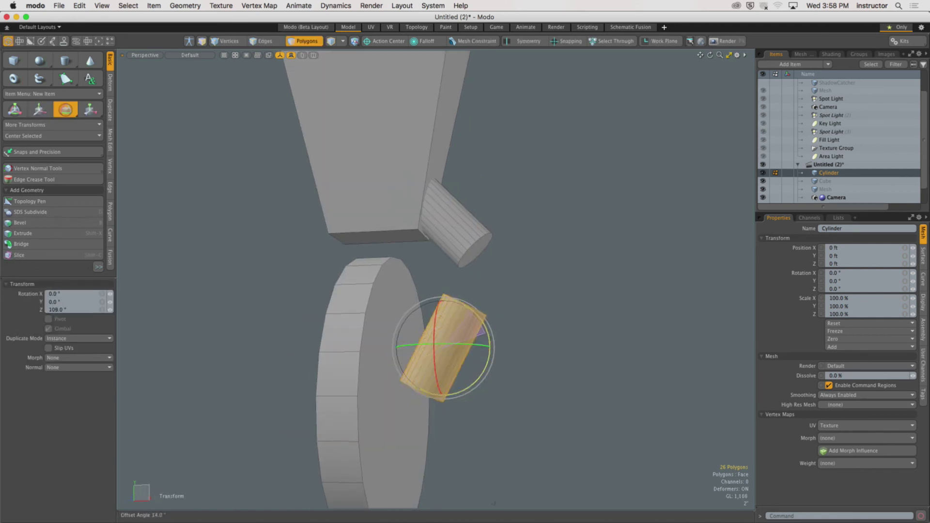
key("w")
left_click_drag(439, 300, 416, 349, "alt")
Step: Bridge the facing end caps of the two leg cylinders in Curve mode with several segments to form a smooth knee bend
key("3")
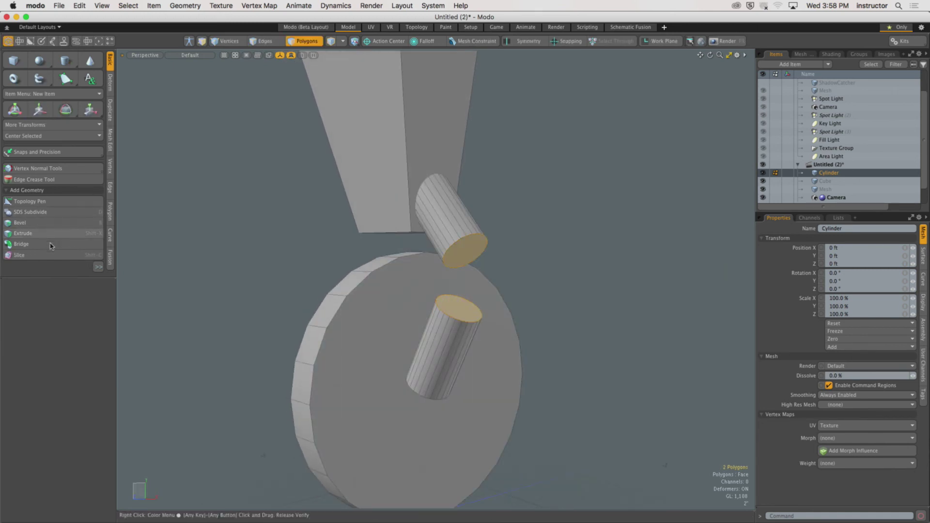
left_click(22, 244)
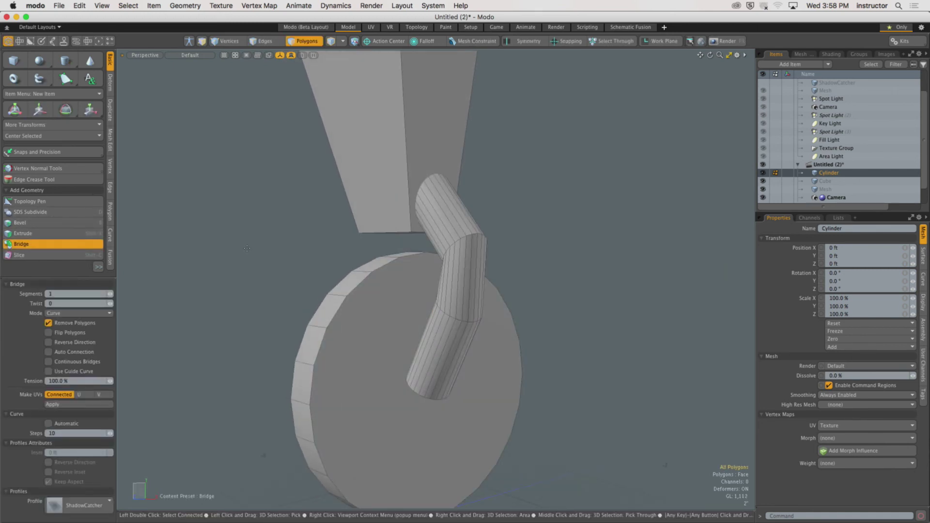
key("space")
Step: With the action center set to Selection, shrink the leg's lower end cap to a narrow tip and move it to the wheel's center
left_click_drag(466, 276, 407, 291, "alt")
left_click(400, 289)
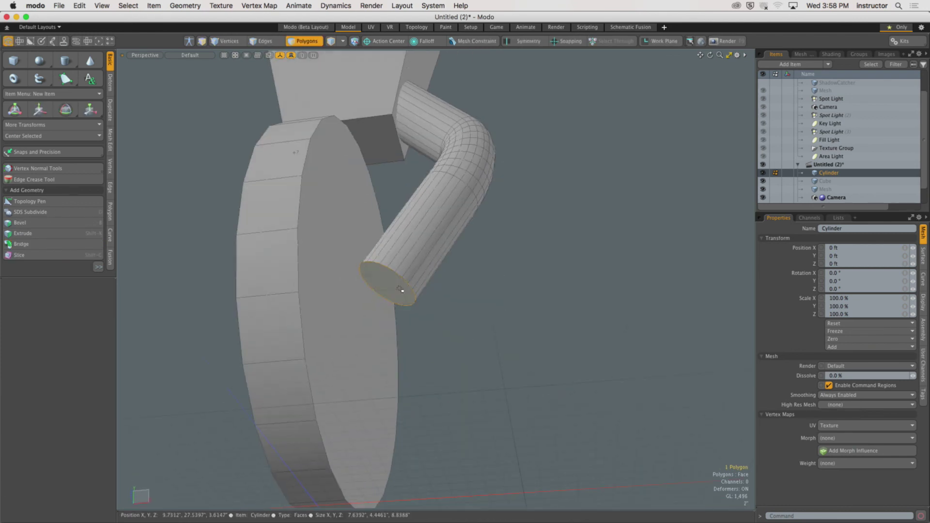
key("y")
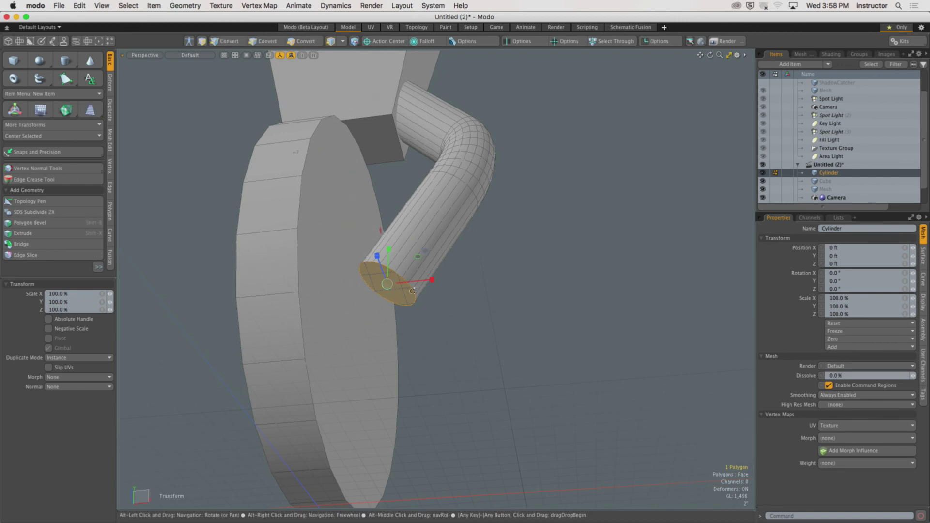
left_click_drag(392, 291, 343, 339, "alt")
key("r")
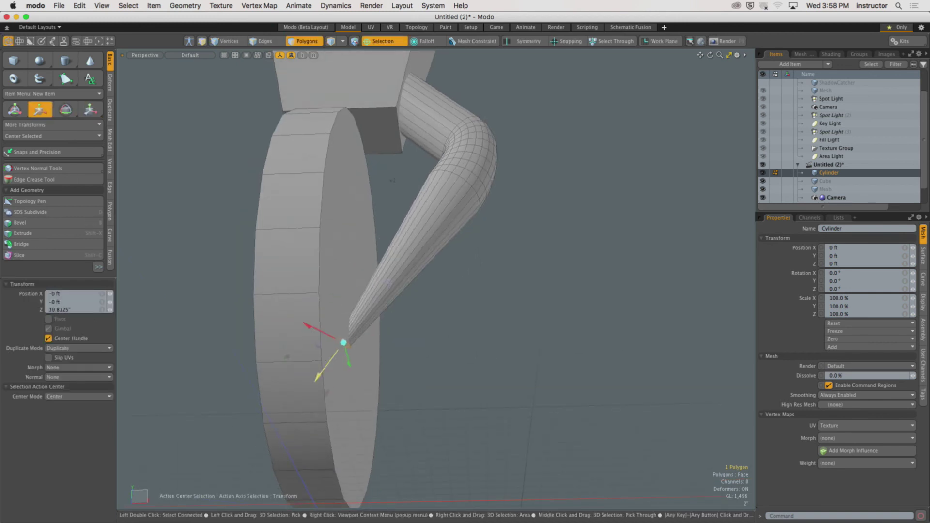
key("space")
Step: Isolate the leg to select its upper end cap, unhide the rest and try scaling the cap uniformly to 139%
left_click_drag(460, 295, 477, 305, "ctrl+alt")
left_click_drag(506, 383, 432, 275, "ctrl+alt")
double_click(386, 297)
key("shift+h")
left_click(357, 289)
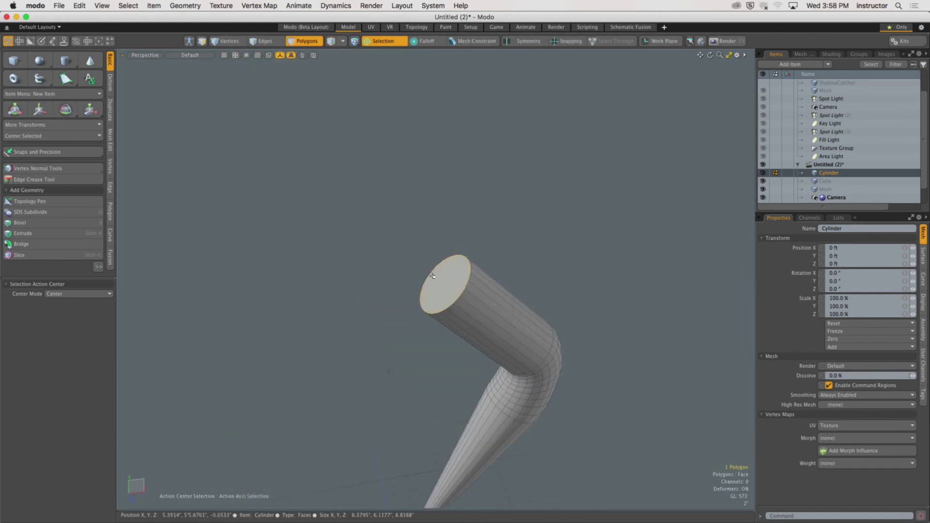
key("u")
left_click_drag(490, 307, 418, 286, "alt")
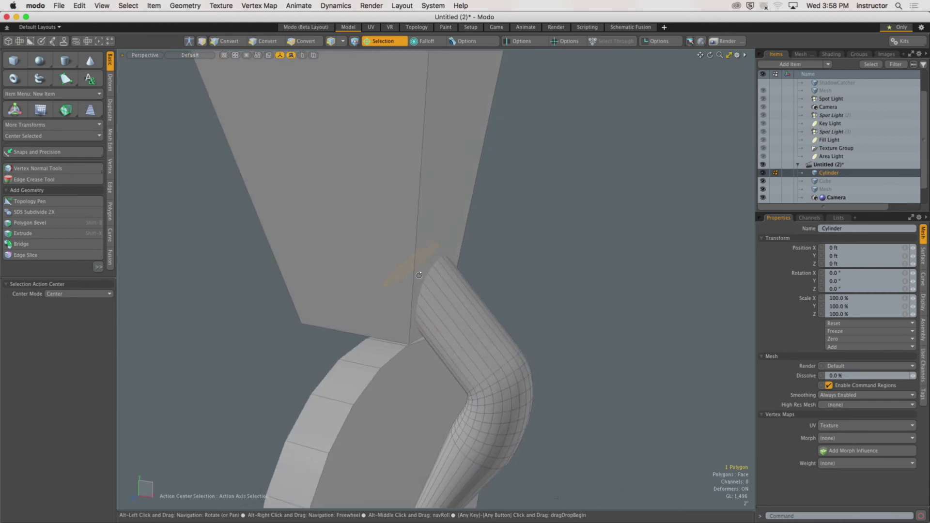
key("r")
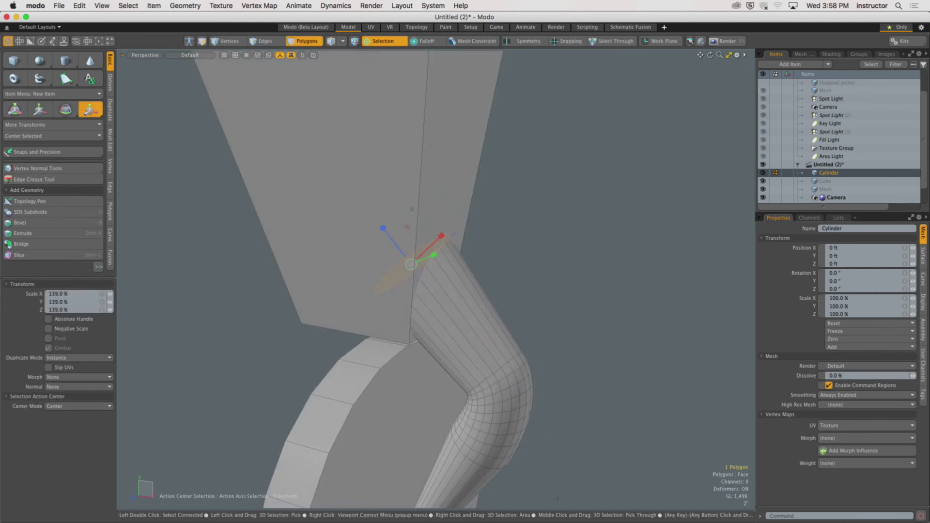
left_click_drag(505, 298, 571, 293, "alt")
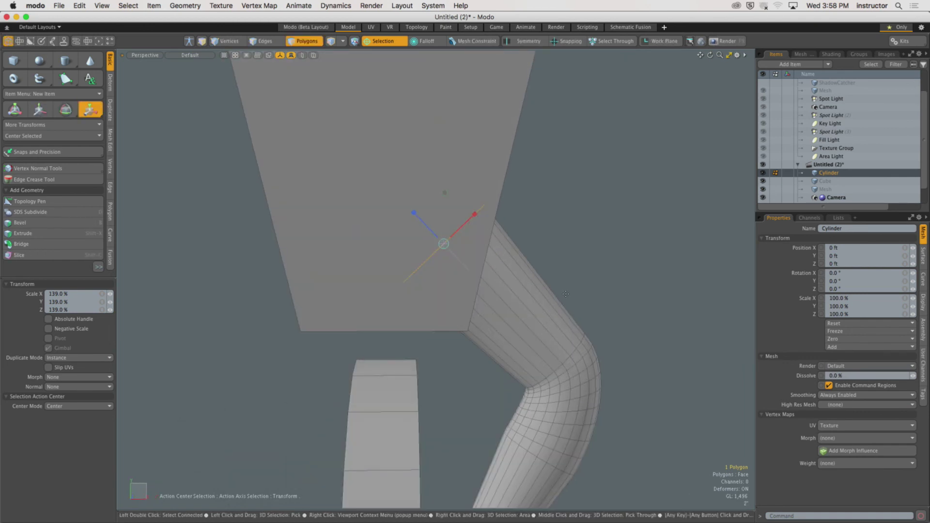
key("space")
Step: Try selecting the ring of long side polygons around the leg's upper section
left_click_drag(561, 297, 486, 268, "alt")
key("3")
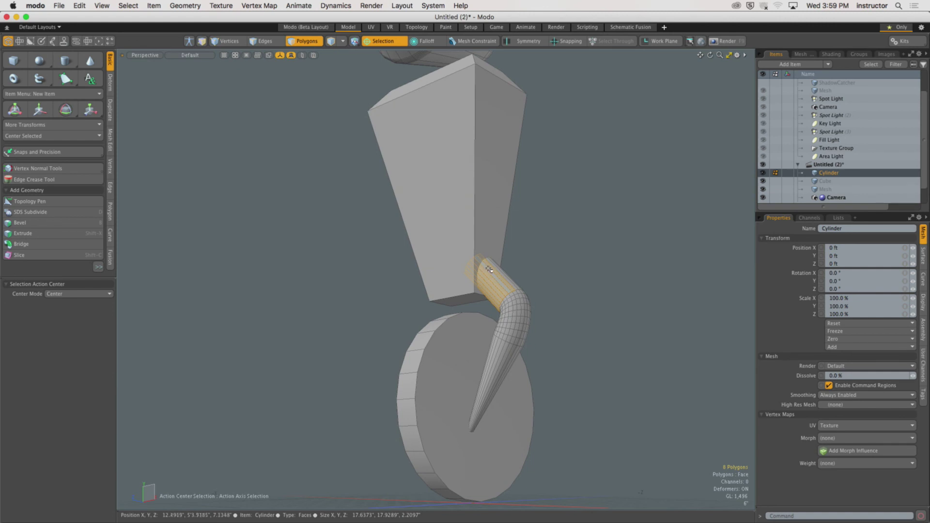
left_click(466, 380)
scroll(504, 318, "up", 5)
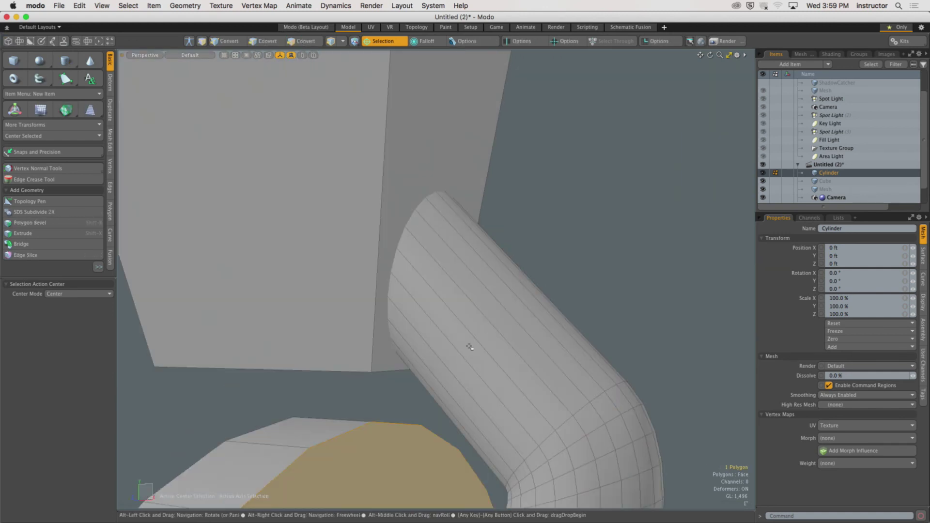
key("3")
mouse_move(470, 347)
left_mouse_down()
mouse_move(536, 322)
mouse_move(431, 359)
left_mouse_up()
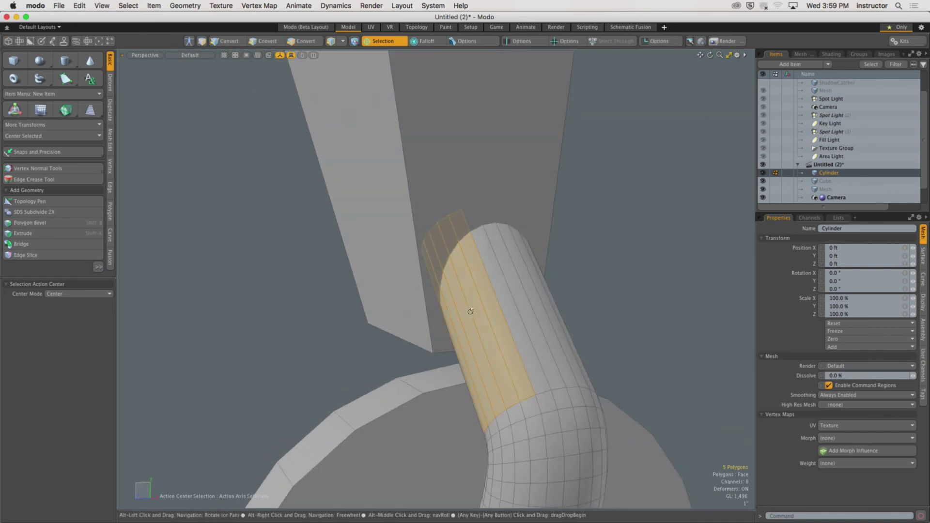
left_click_drag(467, 313, 472, 358, "alt")
left_click_drag(528, 325, 499, 350, "alt")
key("l")
key("r")
key("space")
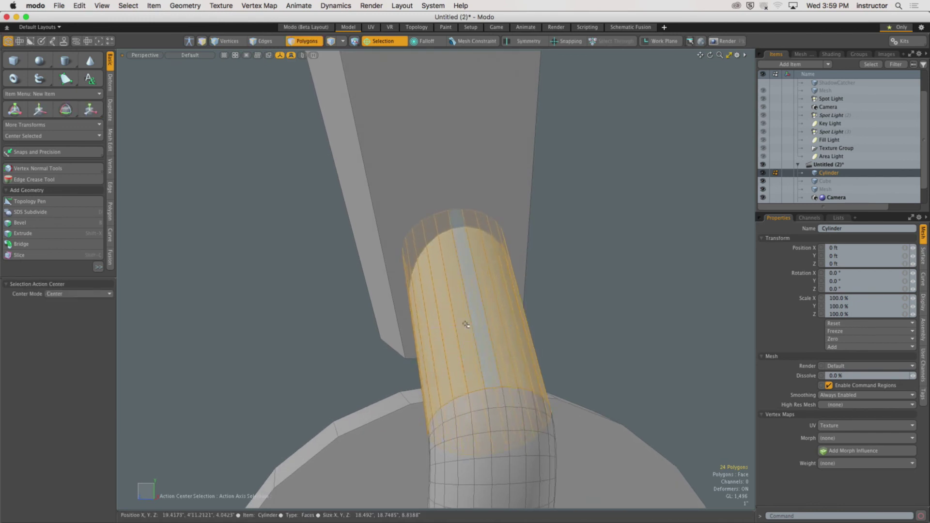
Step: Isolate the leg to select its upper end cap, restore the other geometry, and scale the cap to 152% in X and Y
left_click_drag(465, 321, 436, 264, "alt")
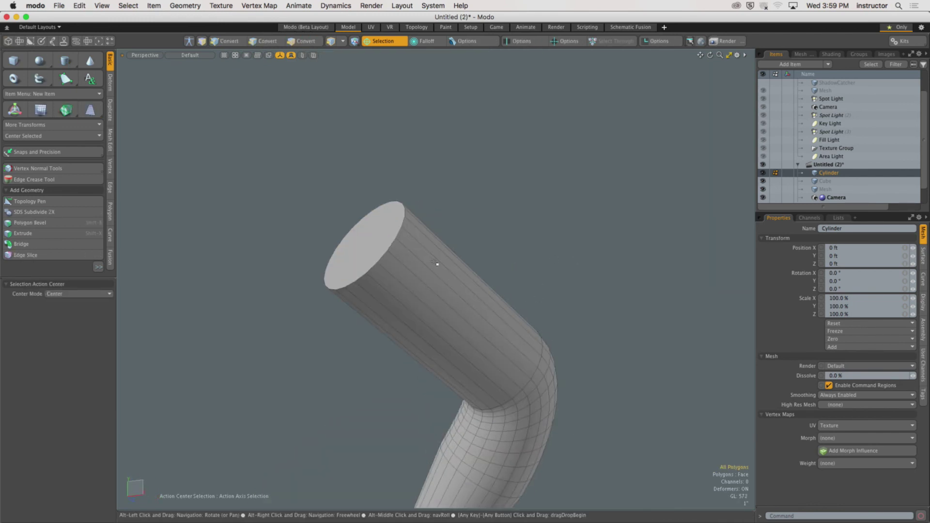
left_click(421, 273)
scroll(488, 294, "up", 5)
left_click_drag(489, 294, 361, 248, "alt")
key("r")
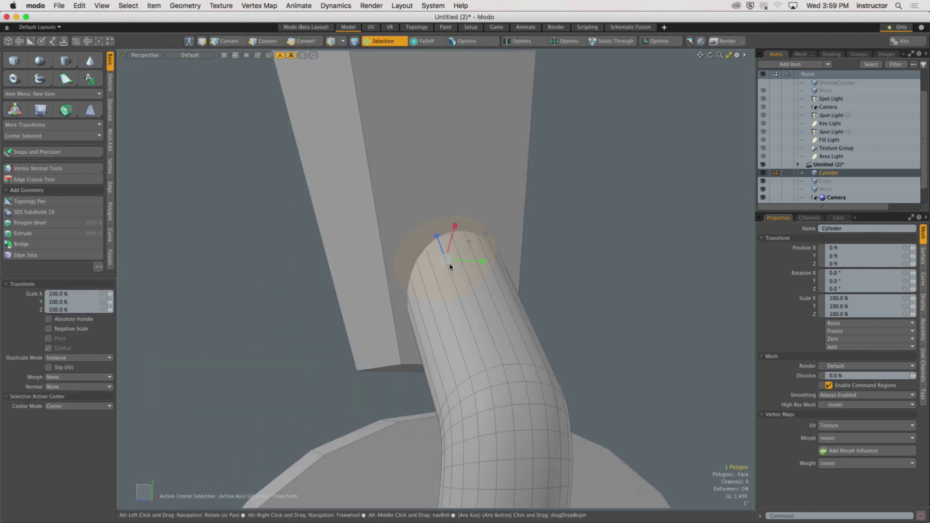
left_click_drag(449, 261, 516, 252, "alt")
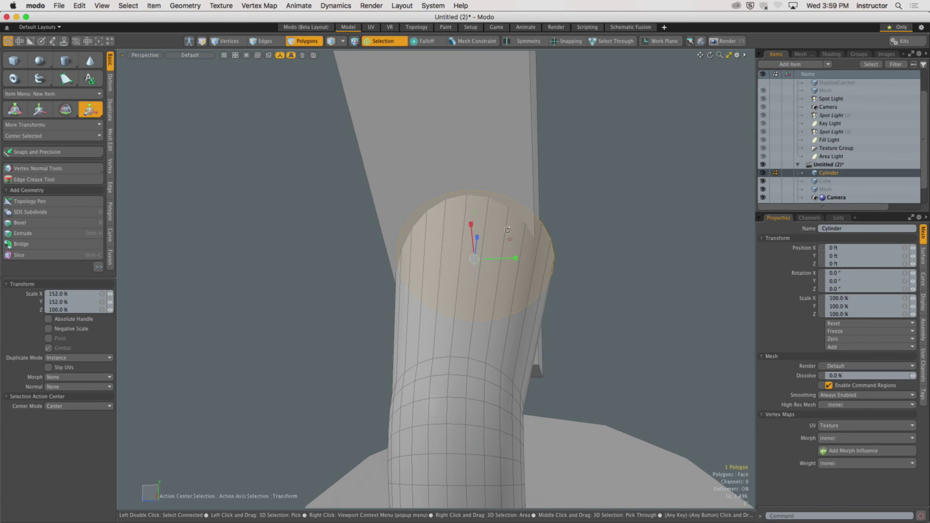
left_click_drag(508, 231, 493, 318, "alt")
key("space")
Step: Select the whole bent leg, scale it down slightly and move it 4.125" in X
double_click(493, 320)
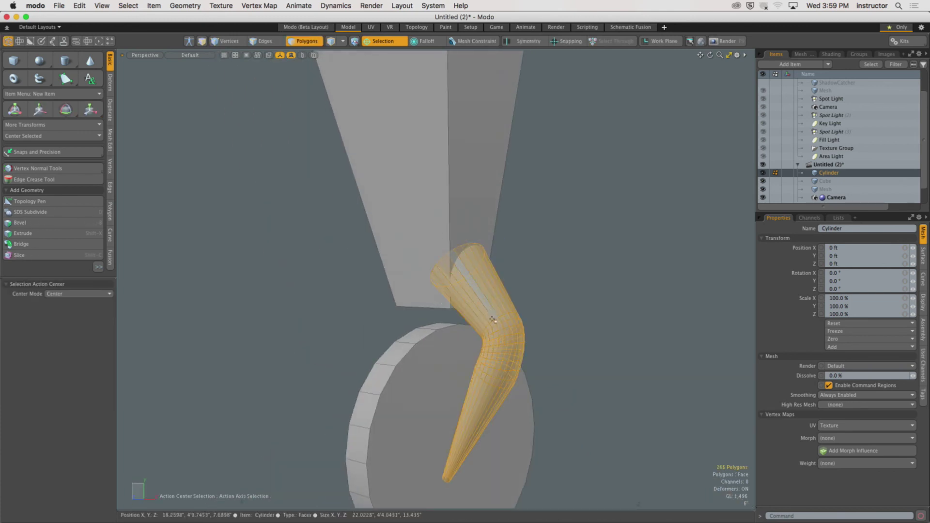
key("r")
left_click_drag(482, 372, 479, 369)
key("w")
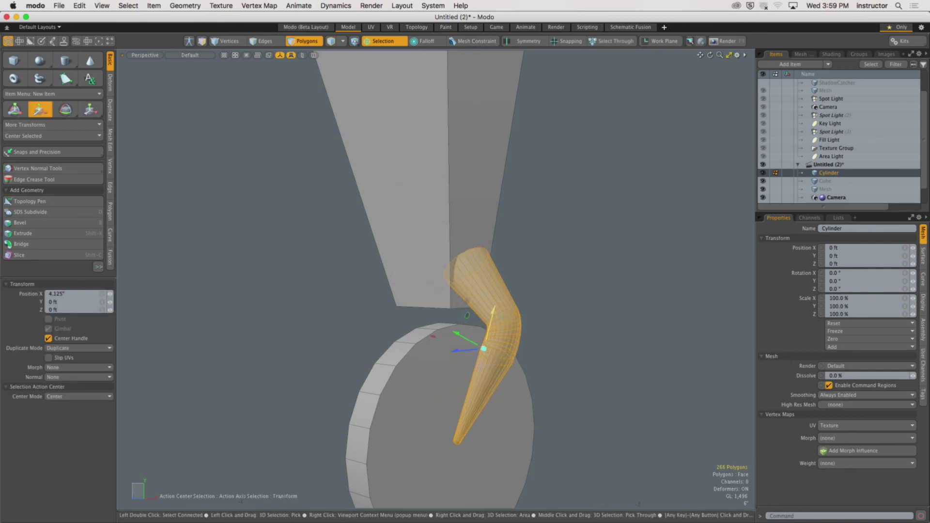
key("space")
Step: Check how the leg fits against the body and wheel from the side and front, leaving nothing selected
left_click(536, 301)
left_click_drag(536, 301, 509, 326, "alt")
key("3")
double_click(402, 295)
left_click(511, 301)
key("w")
key("space")
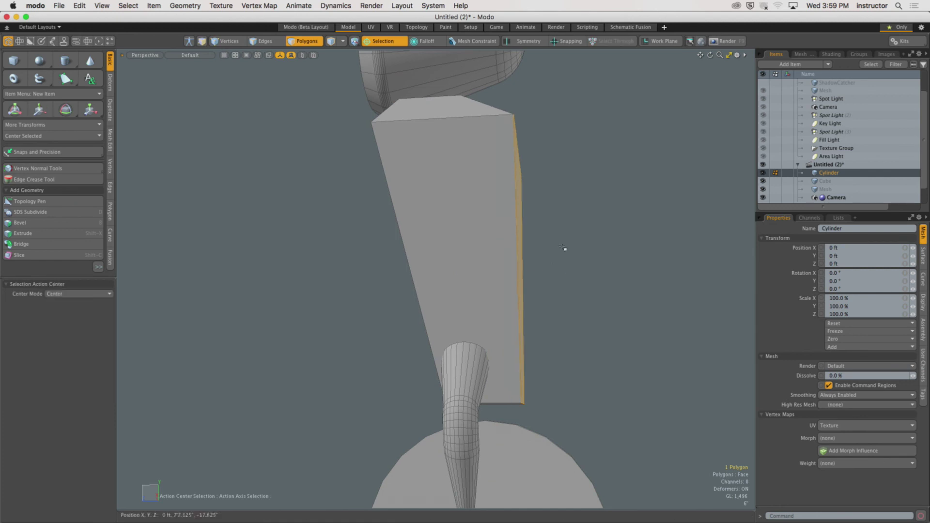
left_click(565, 251)
left_click_drag(565, 251, 515, 357, "alt")
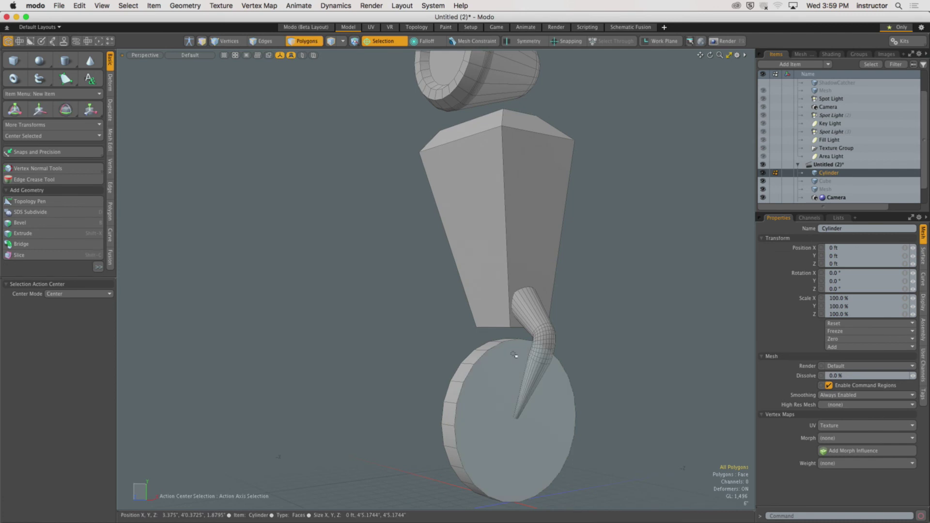
Step: Hide Modo to reach the desktop, look through the PATS_STUFF folder on Macintosh HD, and close its window
left_click(34, 5)
left_click(40, 62)
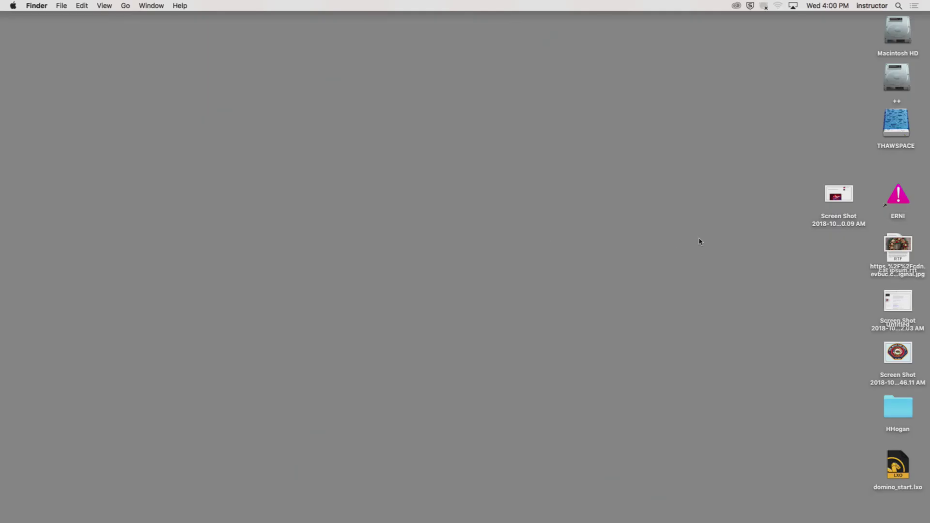
left_click(897, 42)
double_click(896, 42)
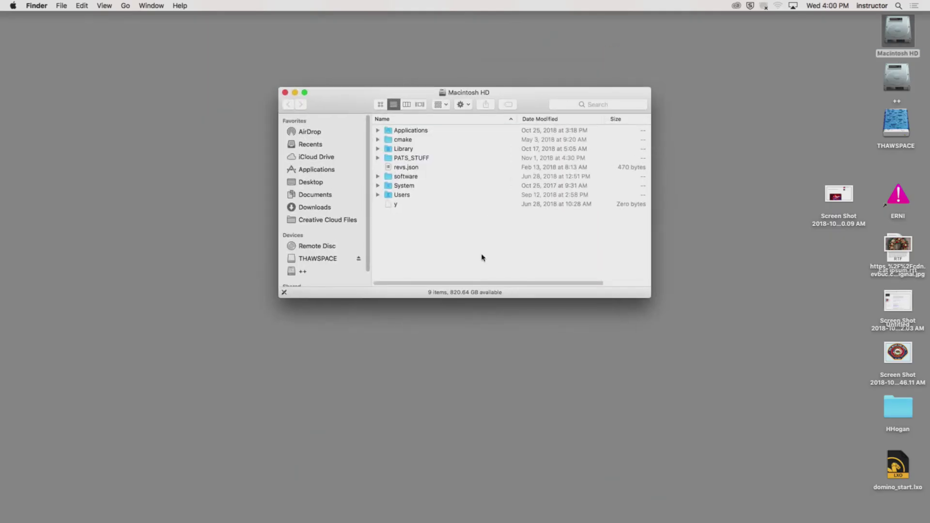
double_click(420, 159)
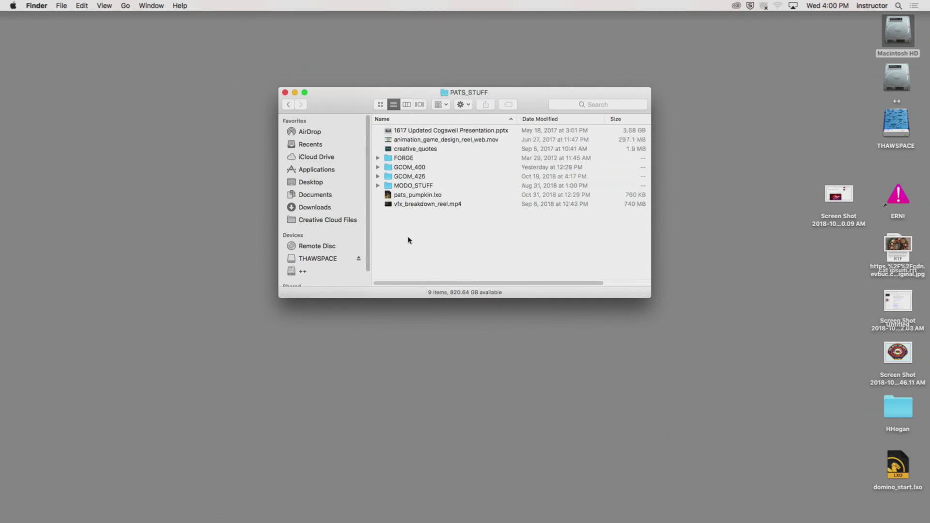
left_click(285, 93)
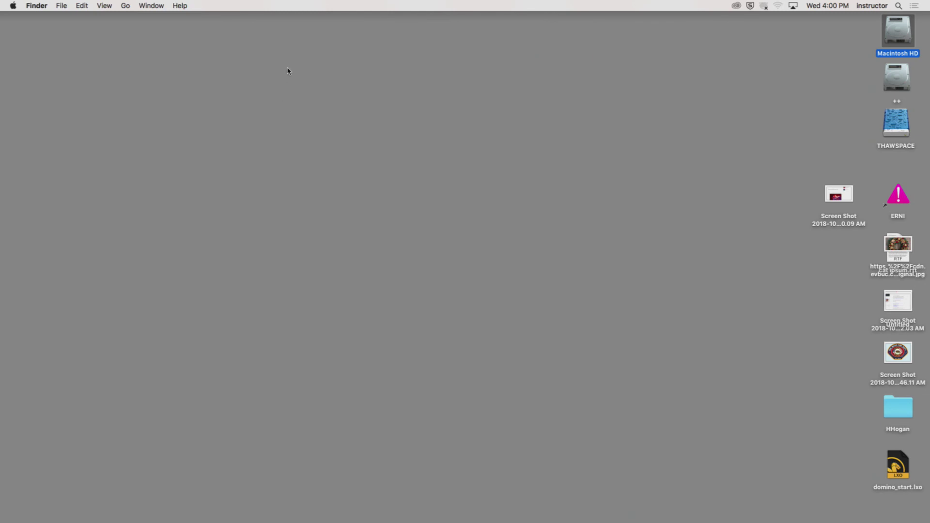
left_click(712, 145)
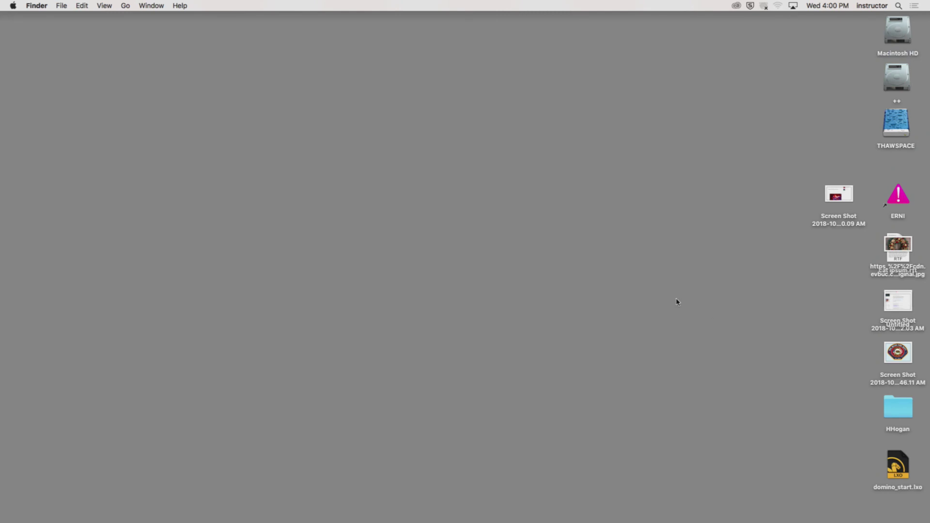
Step: Open the Big Daddy drive in an enlarged Finder window and look through its whole file list for robot reference files
double_click(839, 288)
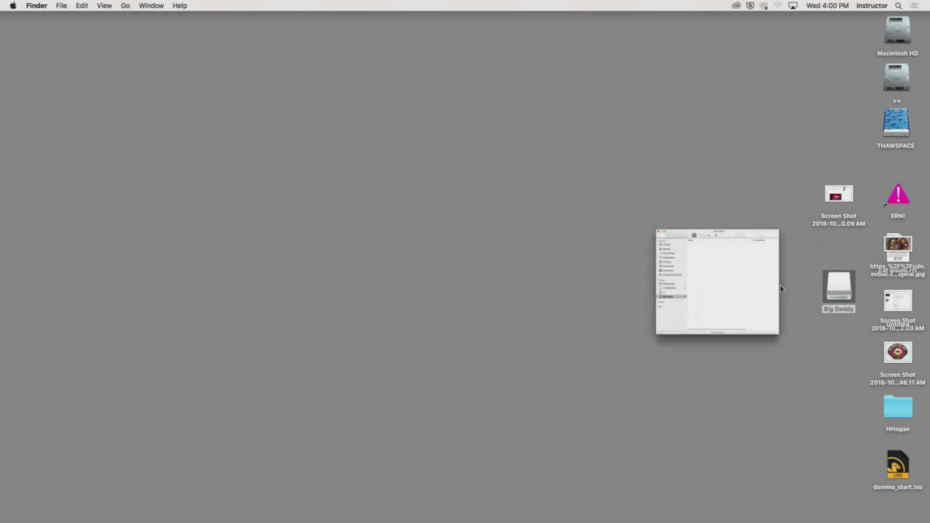
left_click_drag(269, 139, 247, 75)
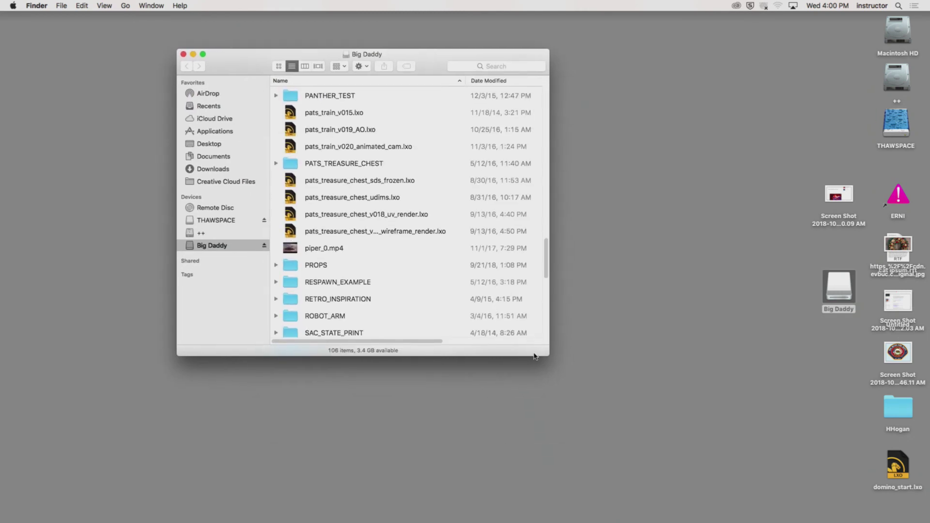
double_click(551, 358)
scroll(625, 369, "down", 5)
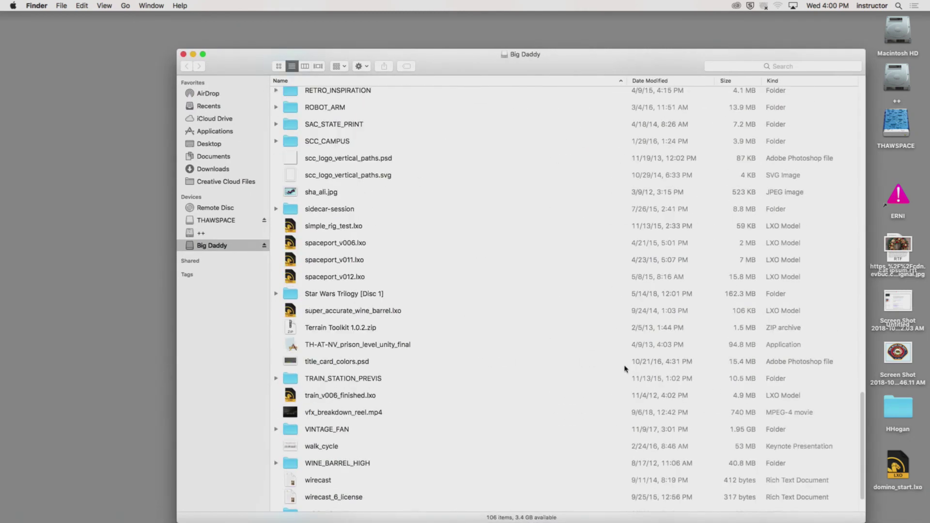
scroll(609, 373, "down", 3)
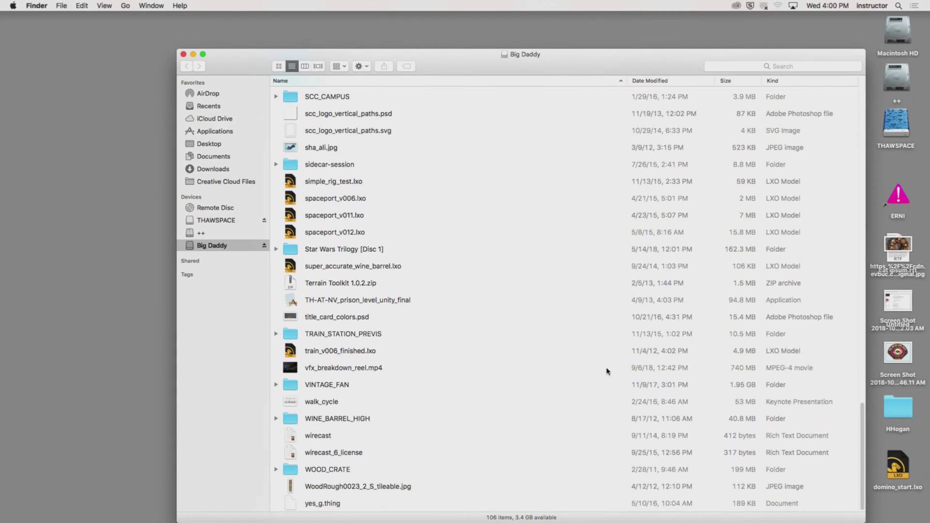
scroll(607, 372, "up", 10)
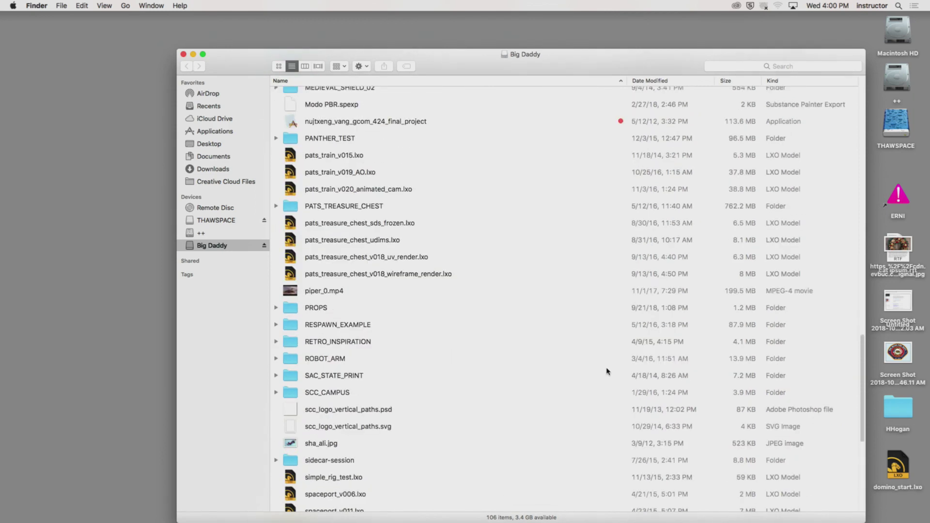
scroll(607, 372, "up", 9)
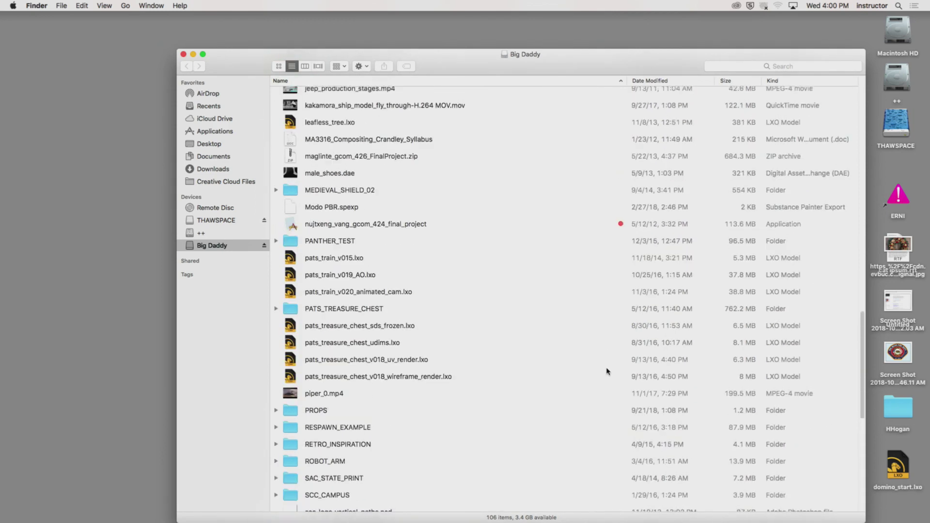
scroll(607, 372, "up", 5)
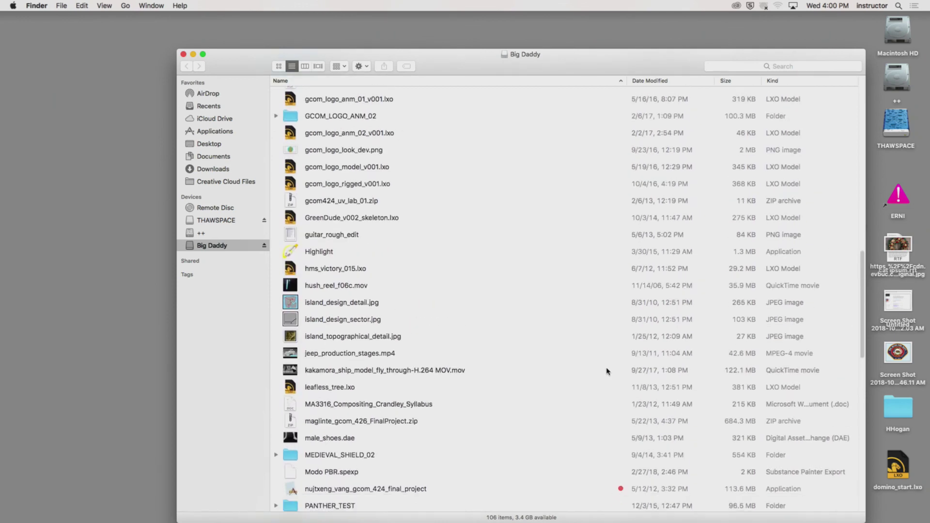
scroll(607, 371, "up", 8)
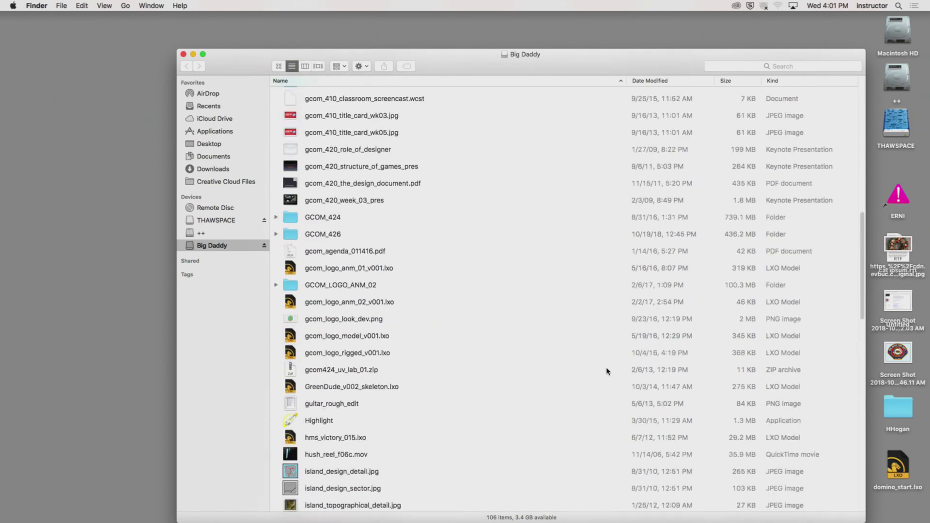
scroll(608, 372, "up", 12)
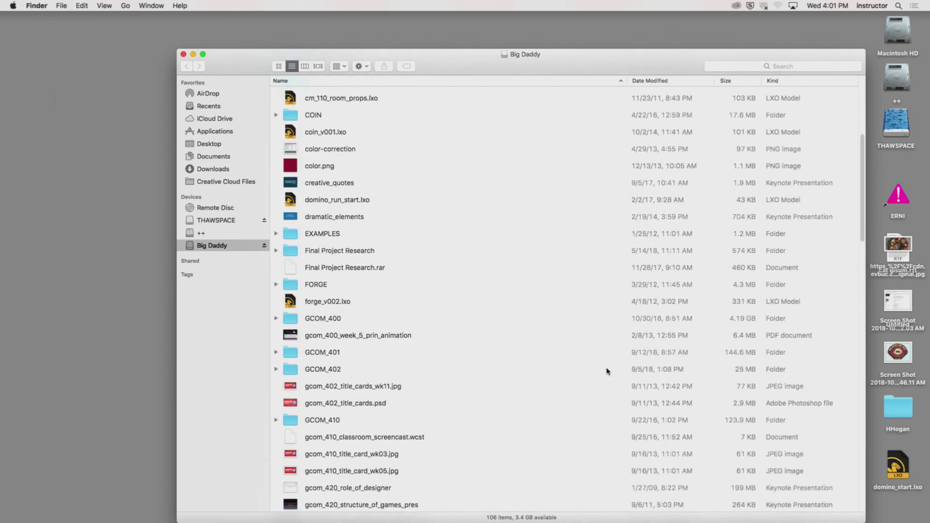
scroll(607, 371, "up", 2)
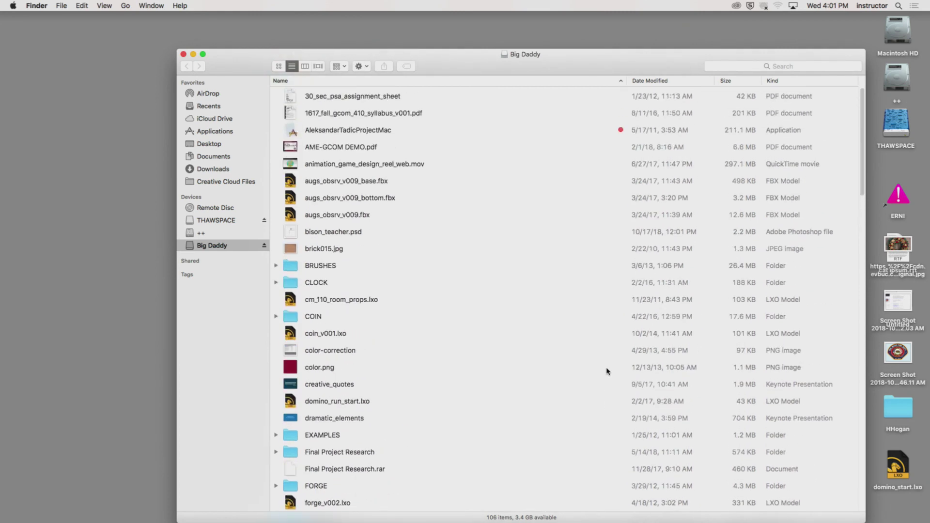
Step: Search This Mac for "robot_arm"
left_click(768, 66)
type("robot")
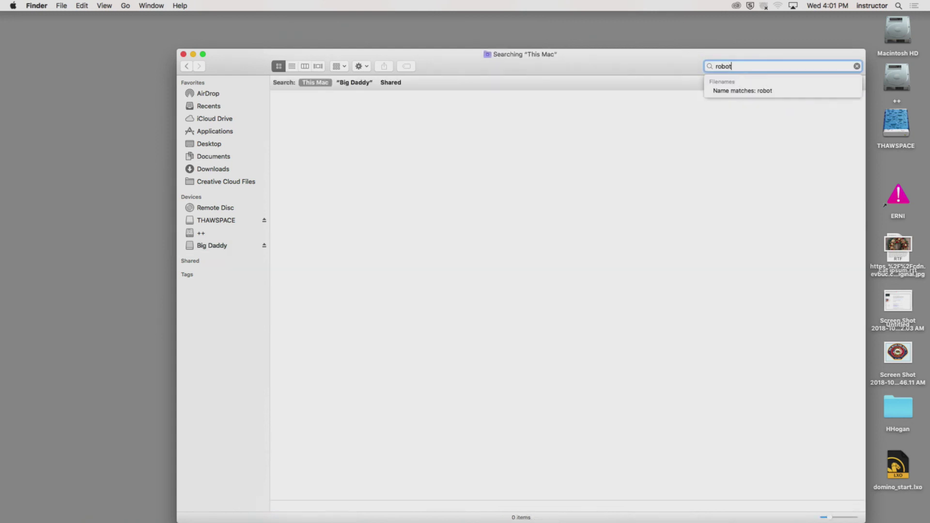
type("_arm")
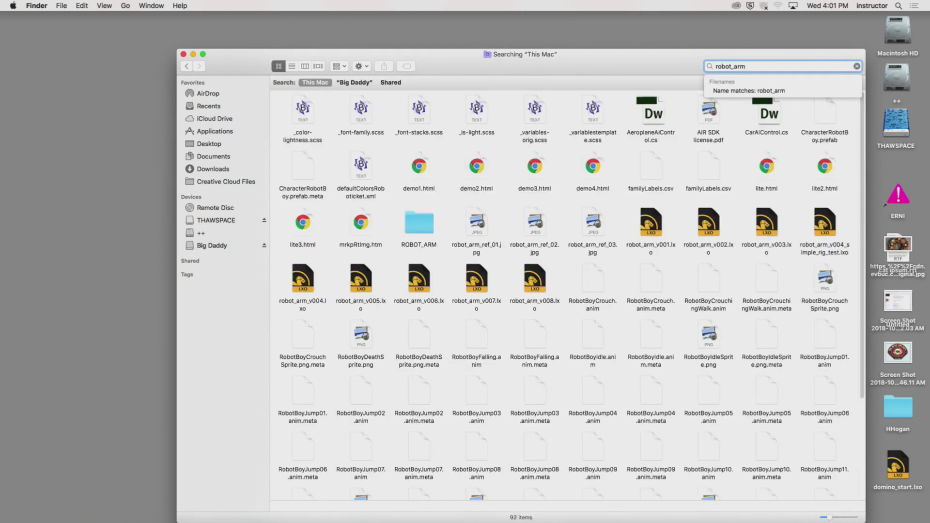
Step: Open the ROBOT_ARM folder found by the search and go into its REFERENCE subfolder
left_click(579, 216)
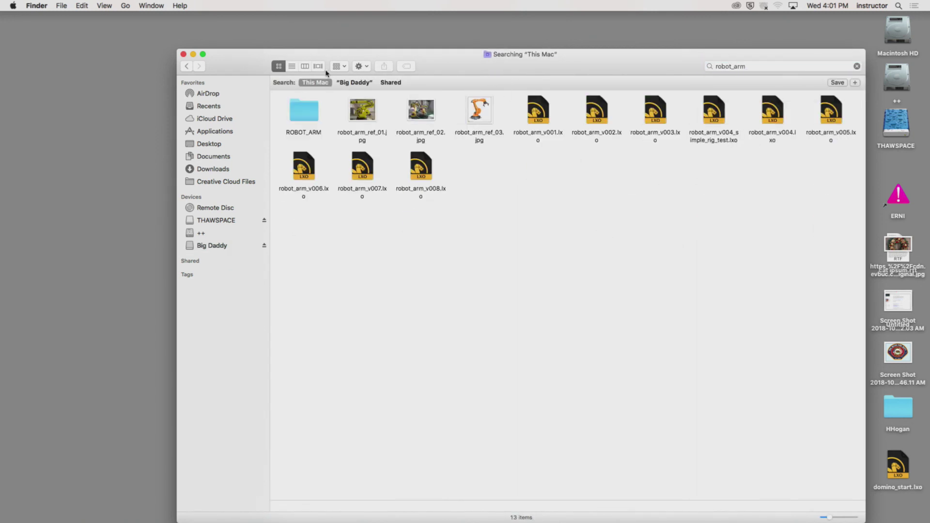
double_click(305, 110)
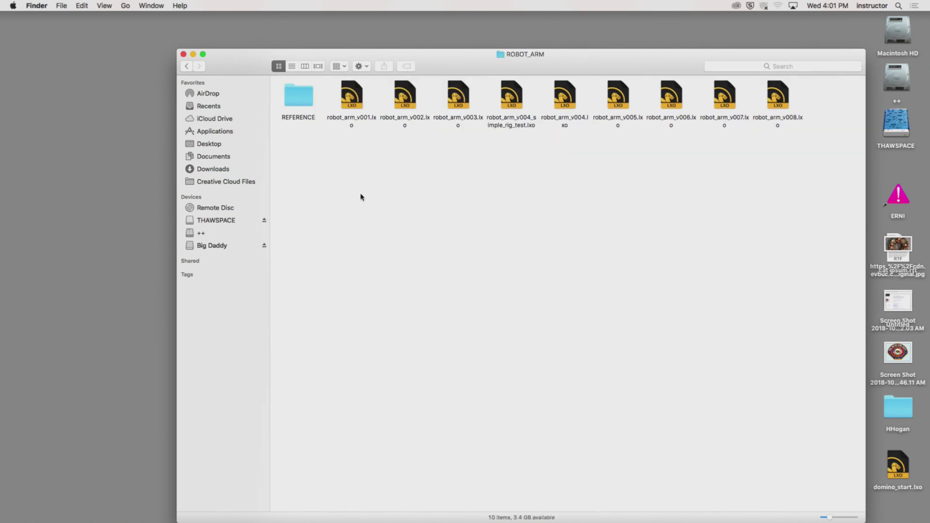
double_click(299, 95)
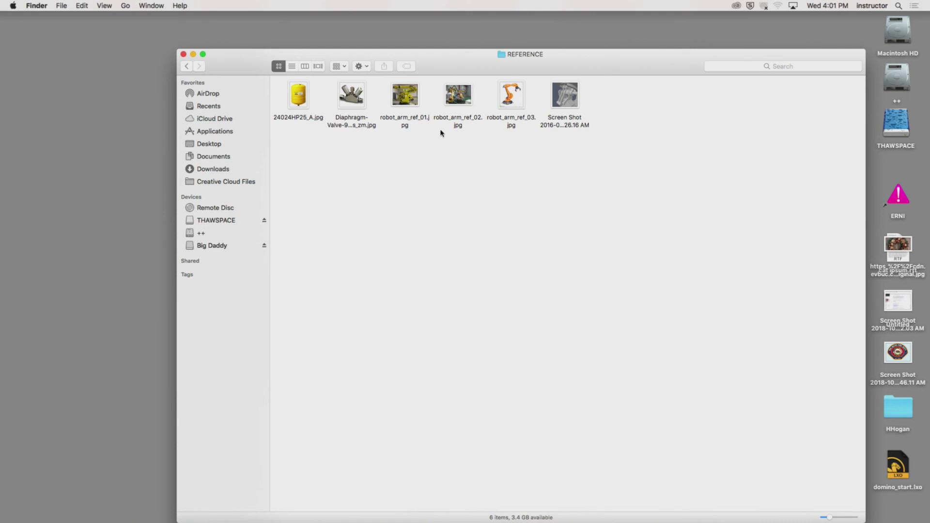
Step: Preview the reference images 24024HP25_A.jpg and robot_arm_ref_03.jpg, closing each preview
key("space")
left_click(301, 99)
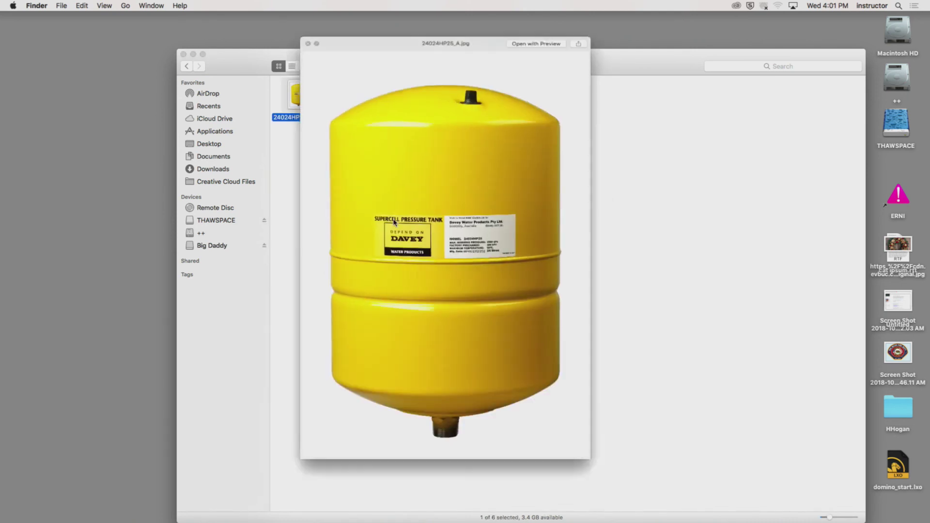
key("space")
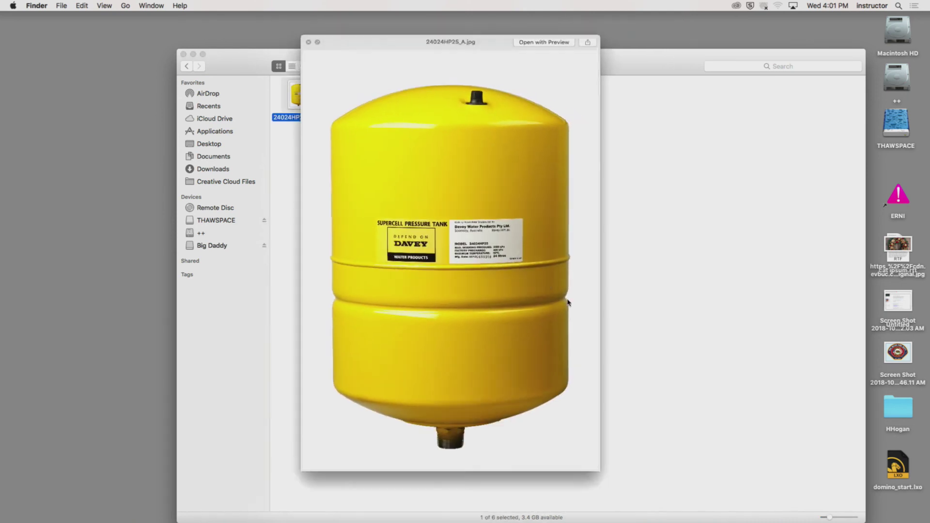
left_click(521, 100)
key("space")
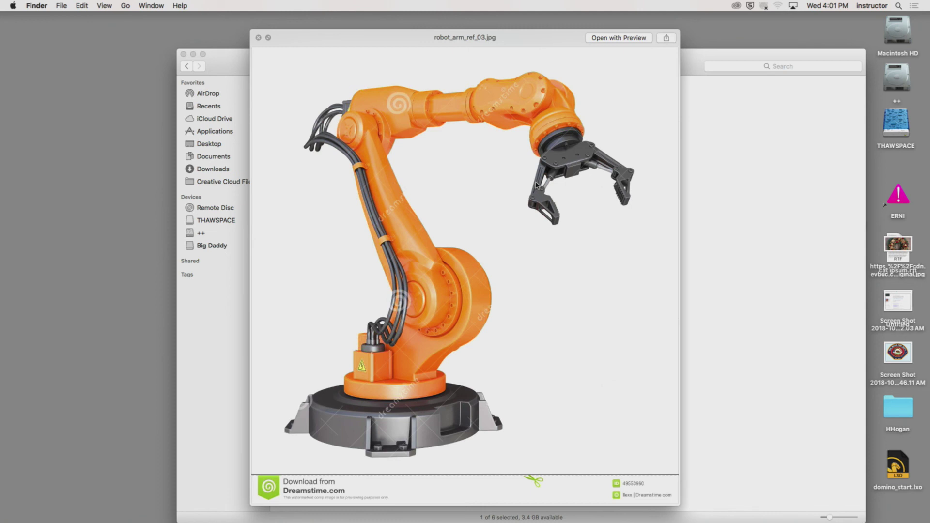
key("space")
Step: Preview the industrial robot photos robot_arm_ref_02.jpg and robot_arm_ref_01.jpg, closing each preview
left_click(446, 97)
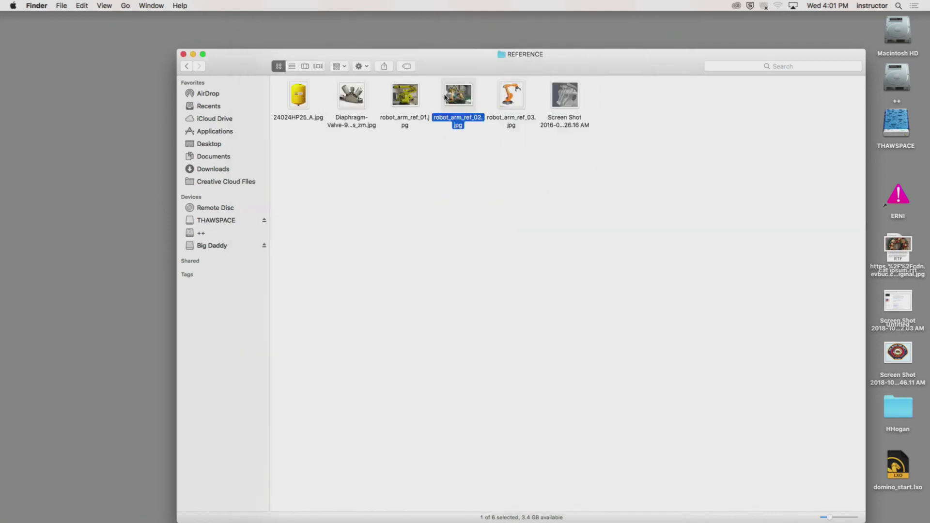
key("space")
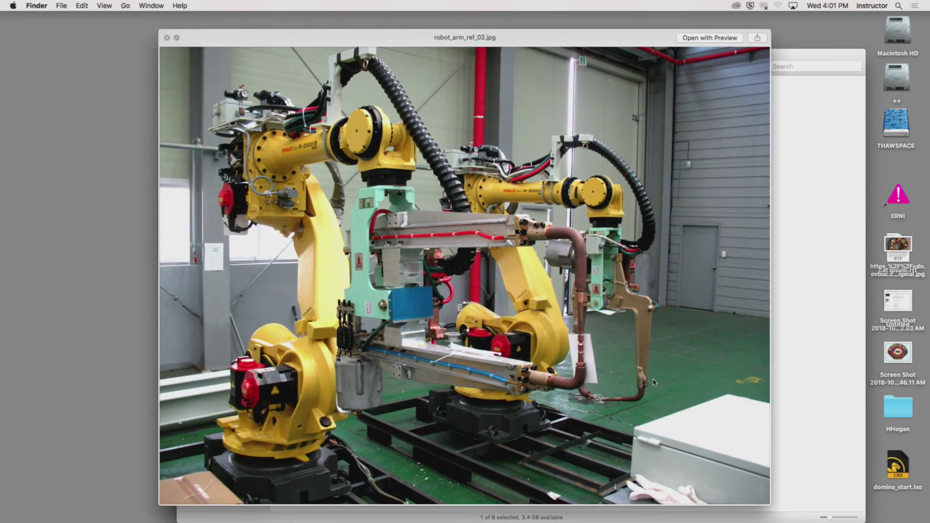
key("space")
key("Left")
key("space")
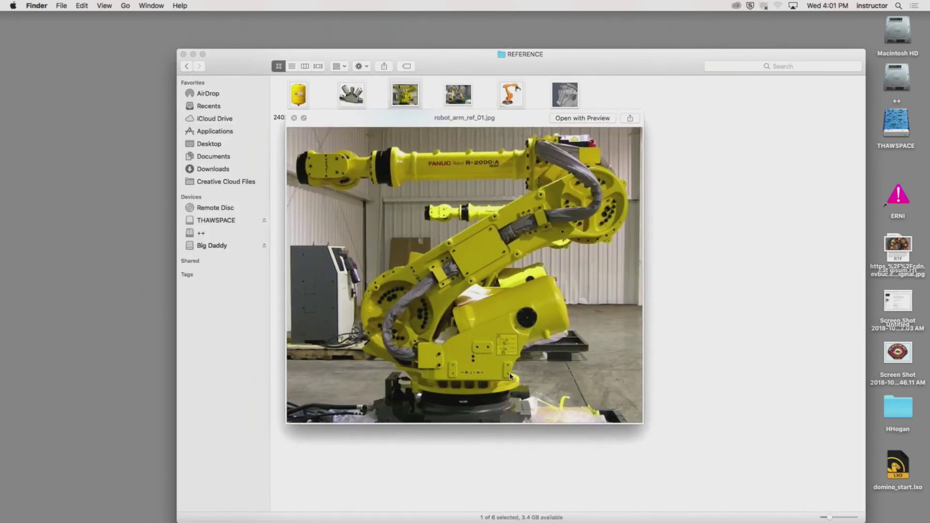
key("space")
Step: Preview the 2016-02-26 piston model screen shot and the Diaphragm-Valve reference image, closing each preview
key("Right")
key("Right")
key("Right")
key("space")
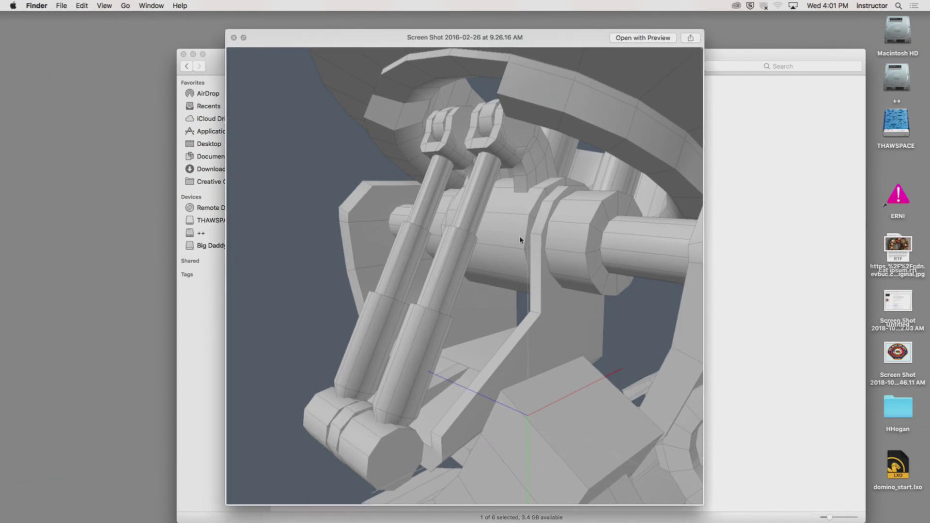
key("space")
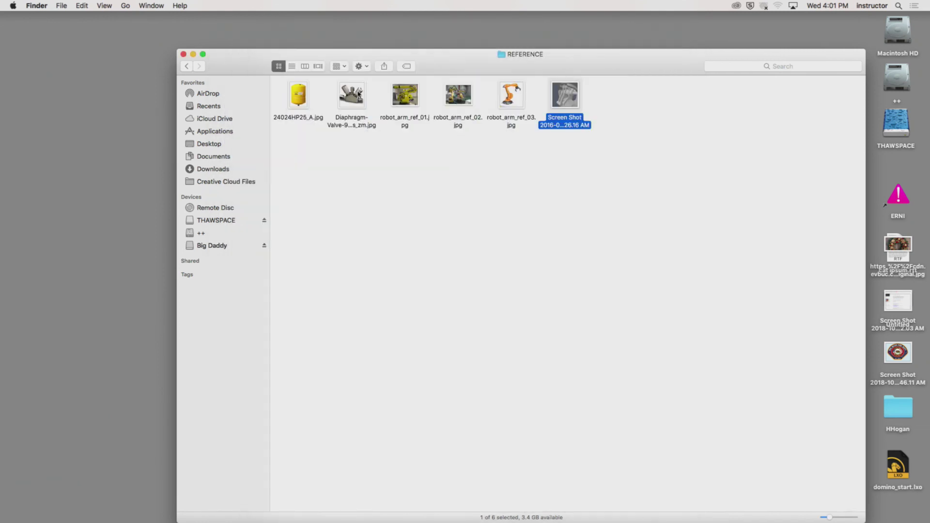
left_click(359, 95)
key("space")
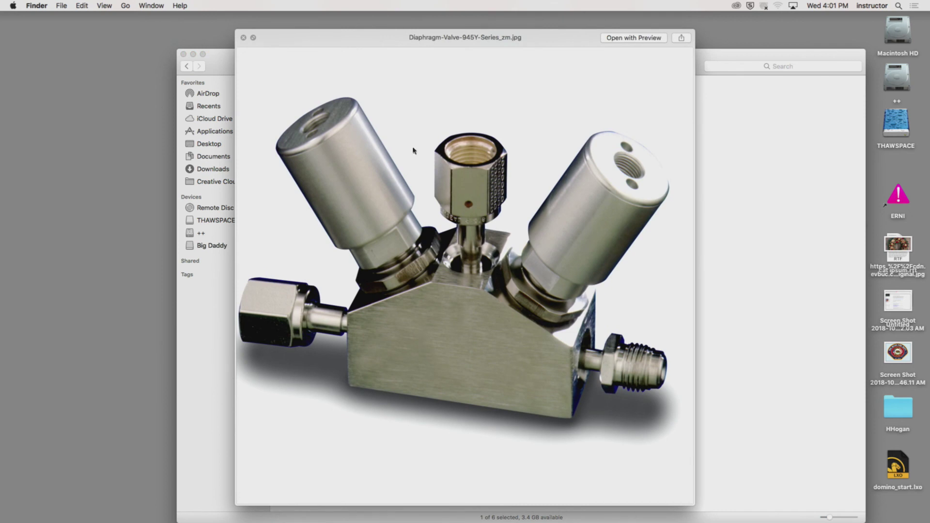
key("space")
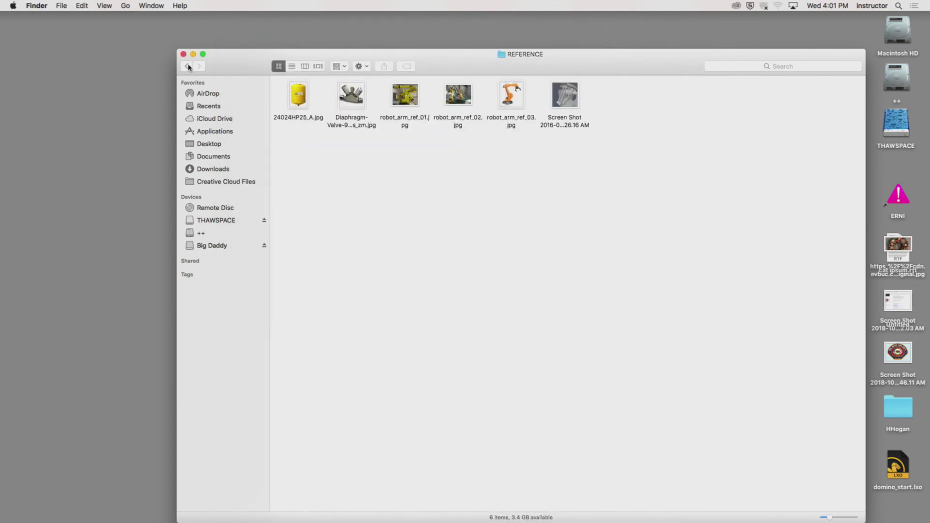
Step: Return to the ROBOT_ARM folder, show its files as a list, and open robot_arm_v001.lxo in Modo
left_click(186, 66)
left_click(294, 66)
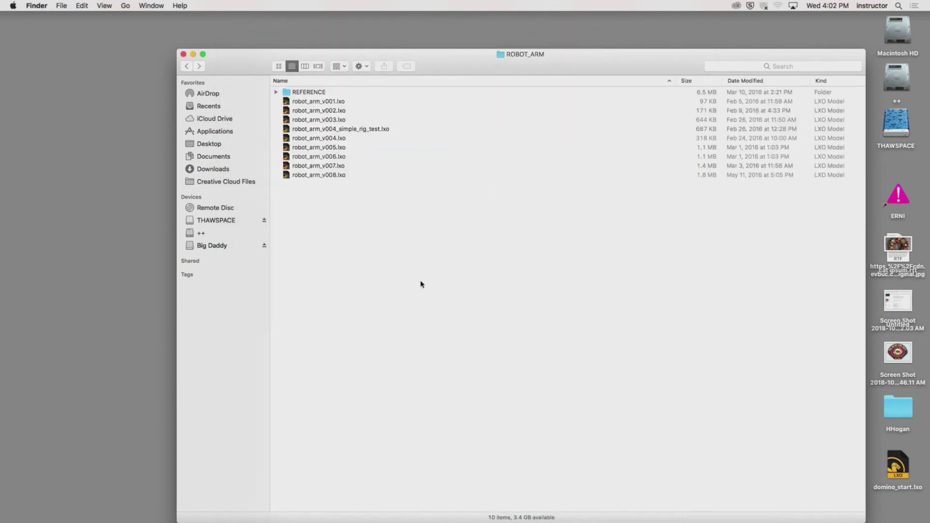
double_click(343, 103)
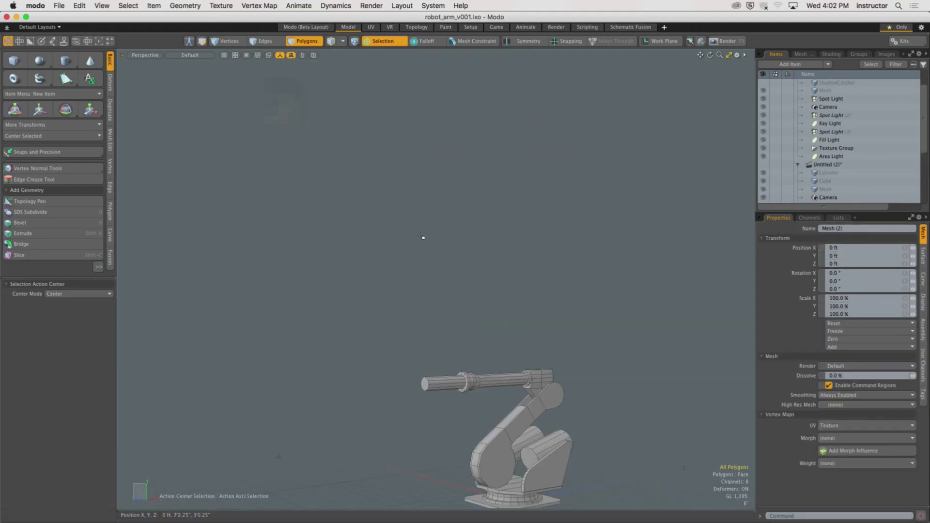
Step: Enlarge the item list, then show the Layout mesh of robot_arm_v001.lxo and hide its Middle and Base meshes
scroll(540, 339, "up", 5)
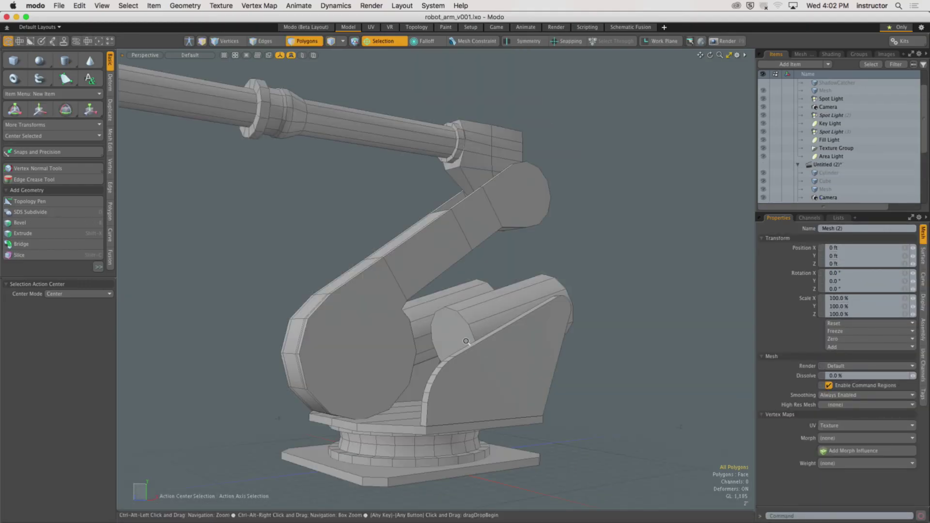
left_click_drag(466, 341, 504, 336, "alt")
left_click_drag(848, 212, 855, 362)
mouse_move(574, 245)
left_mouse_down("ctrl+alt")
mouse_move(603, 248)
mouse_move(587, 248)
left_mouse_up("ctrl+alt")
left_click(764, 246)
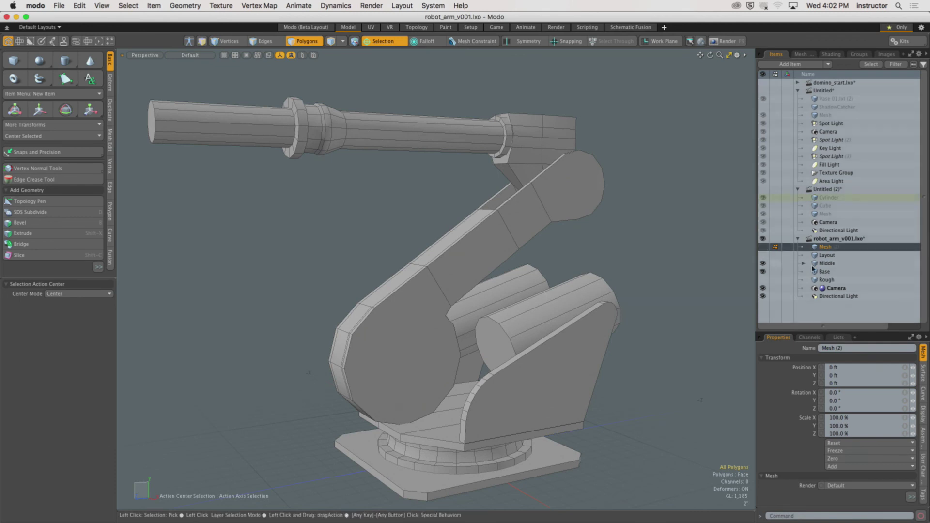
left_click(826, 255)
left_click(763, 255)
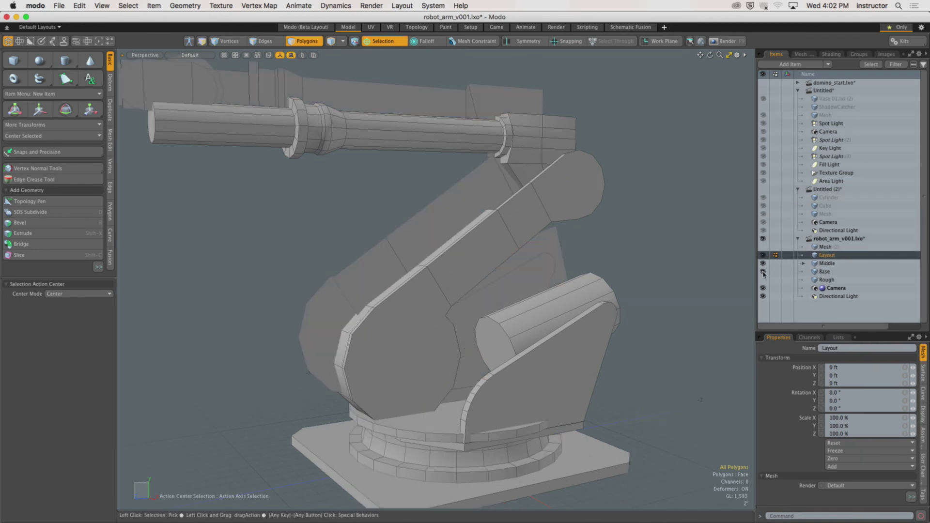
left_click_drag(763, 272, 763, 263)
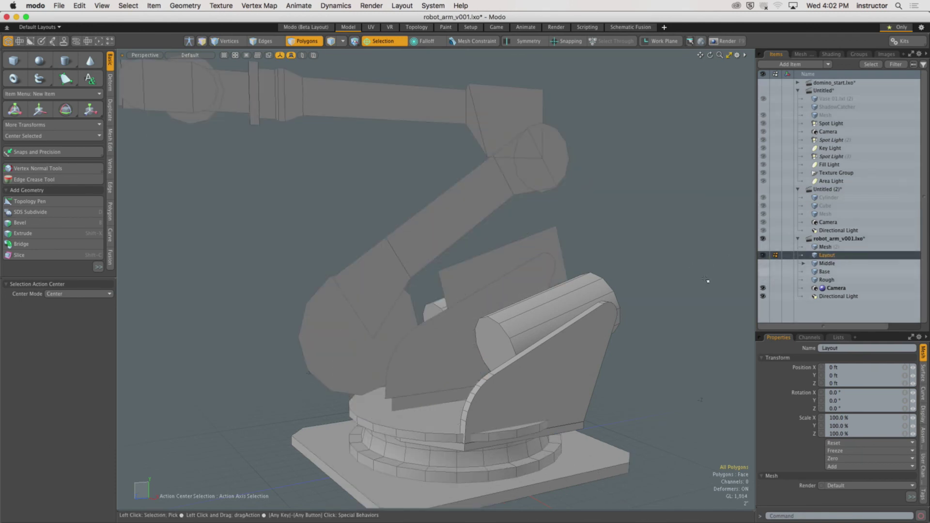
left_click_drag(707, 281, 645, 281, "ctrl+alt")
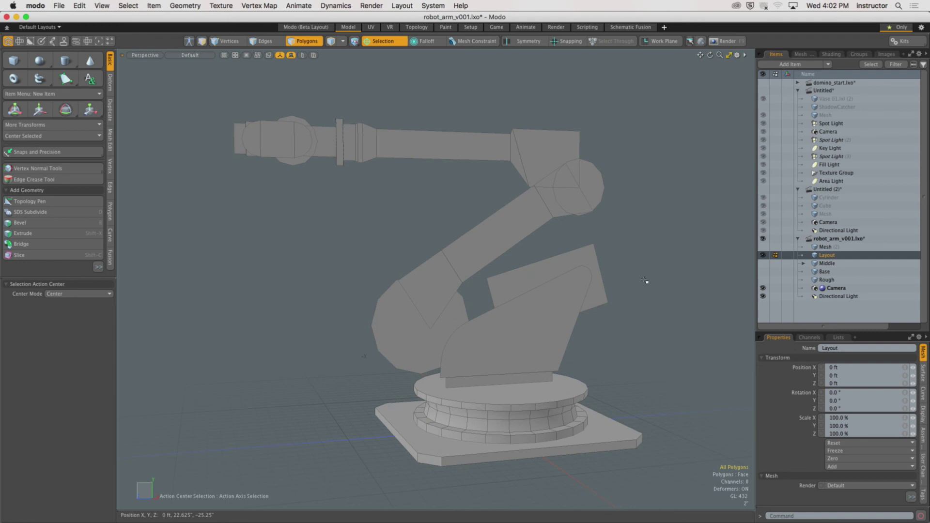
Step: Highlight the round turntable of the Layout mesh to examine how it sits under the flat profiles, and clear the selection
left_click_drag(631, 283, 438, 283, "alt")
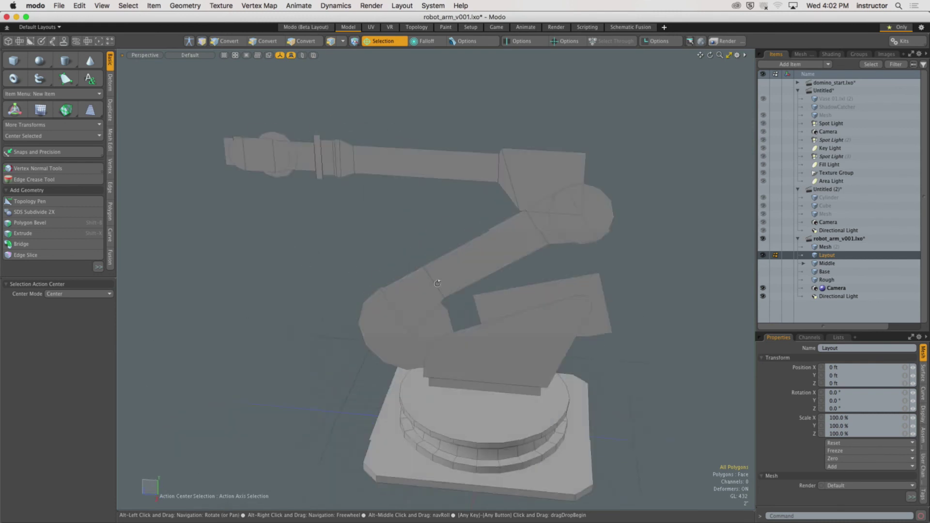
double_click(485, 412)
mouse_move(485, 412)
left_mouse_down("alt+shift")
mouse_move(503, 393)
mouse_move(502, 407)
left_mouse_up("alt+shift")
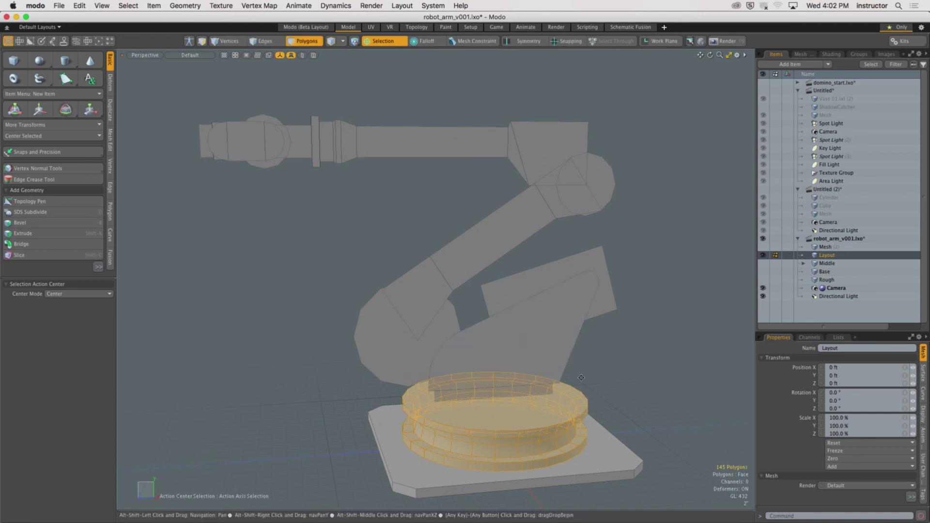
left_click_drag(504, 355, 520, 410, "alt")
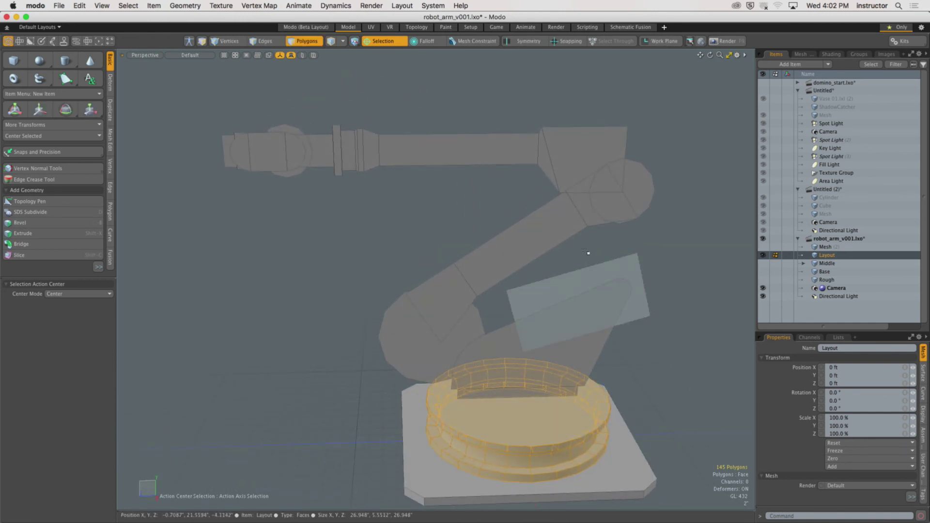
left_click(550, 263)
left_click_drag(550, 264, 588, 303, "alt")
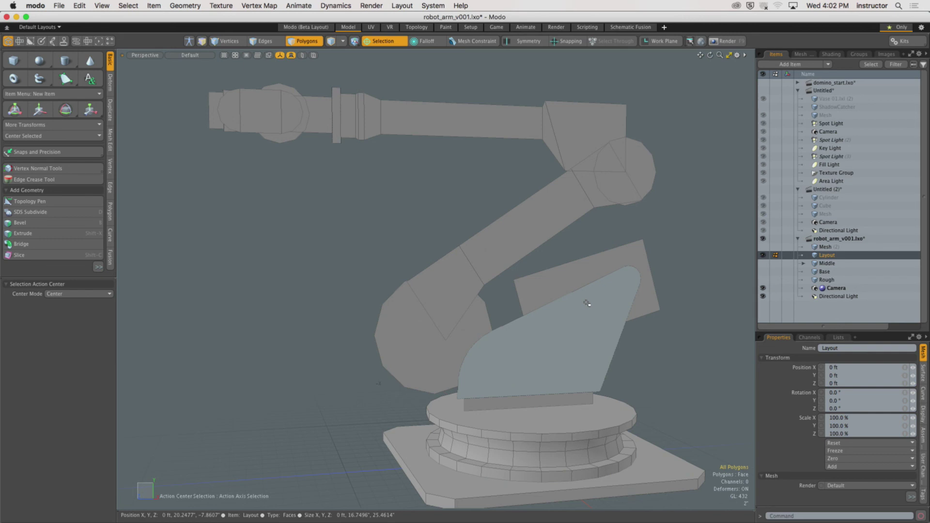
Step: Highlight the curved side plate polygon above the turntable to examine its flat shape, and clear the selection
left_click(588, 252)
left_click_drag(623, 252, 590, 269, "alt")
left_click(569, 351)
left_click_drag(571, 342, 593, 325, "alt")
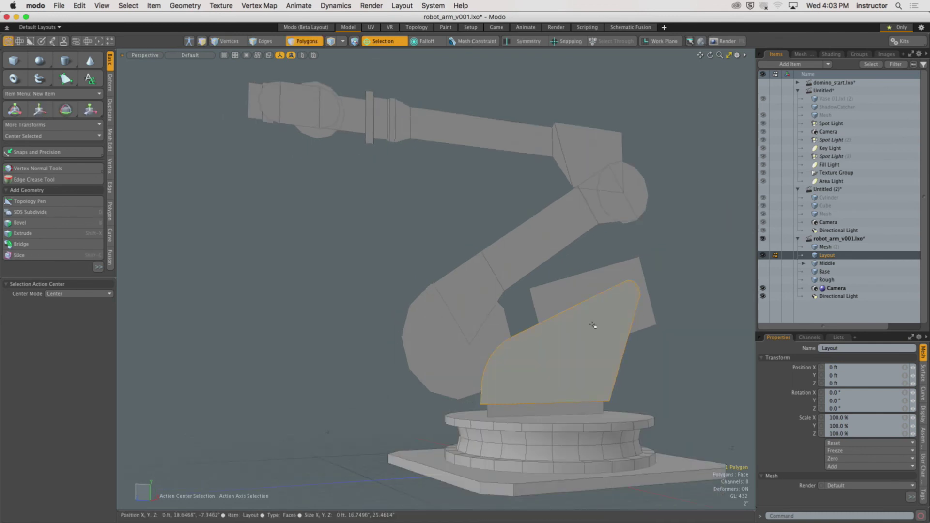
left_click(602, 242)
left_click_drag(603, 247, 541, 265, "alt")
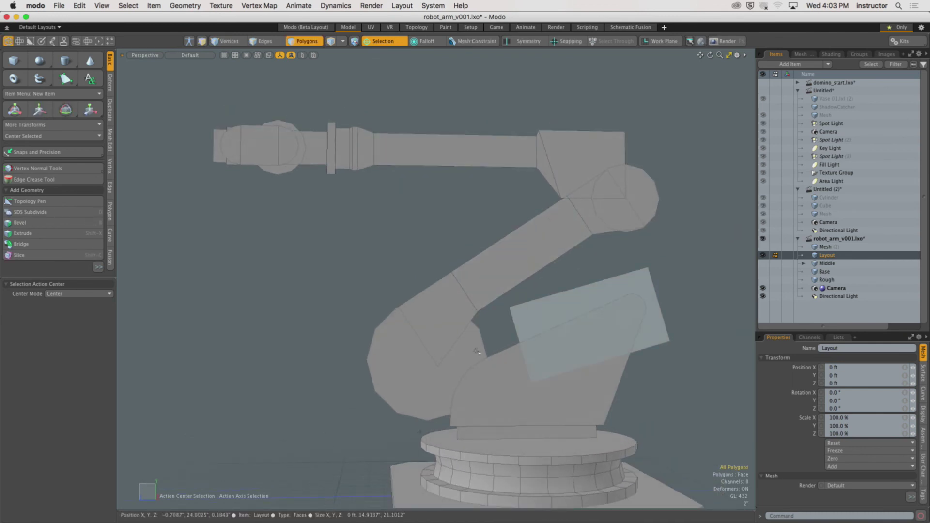
Step: Examine the flat profiles of the lower arm and the upper arm by highlighting their connected polygons, leaving nothing selected
left_click_drag(529, 410, 407, 402, "alt")
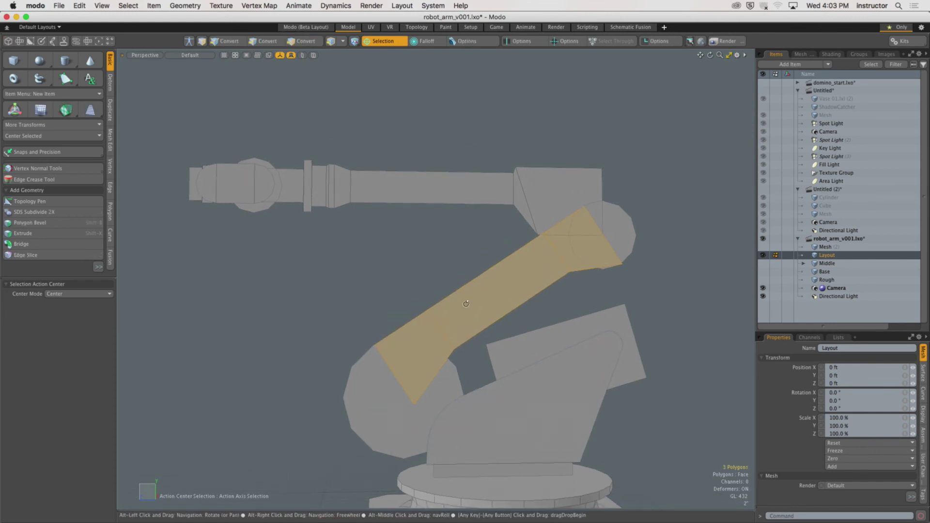
left_click(404, 407)
double_click(338, 179)
scroll(418, 198, "up", 5)
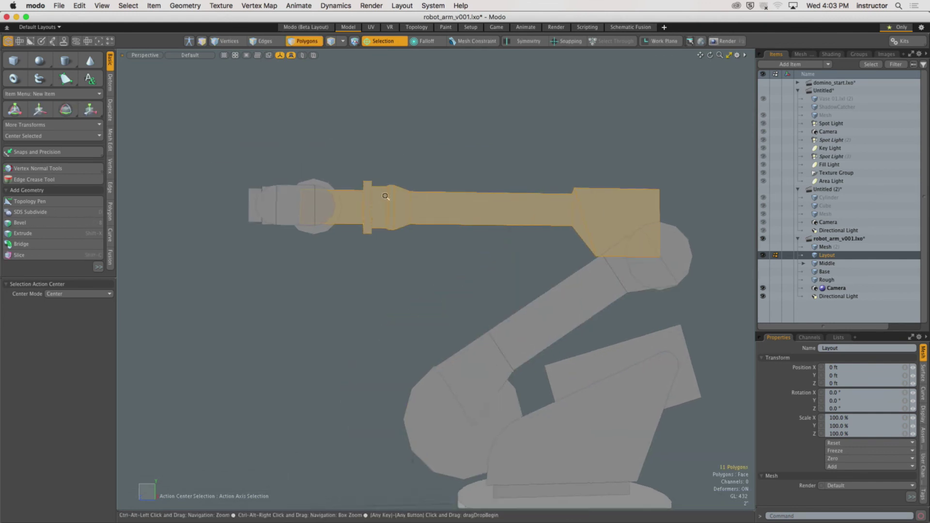
left_click(224, 177)
left_click(250, 149)
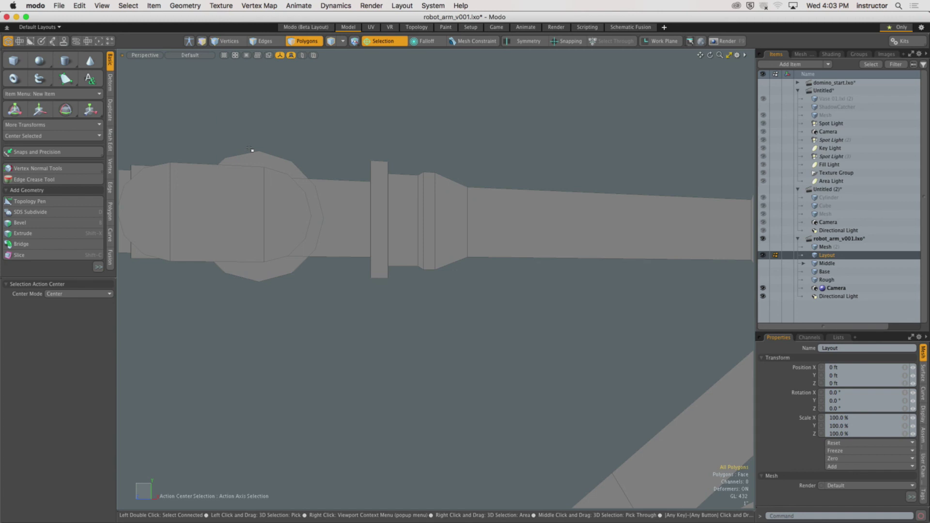
double_click(448, 204)
left_click_drag(446, 202, 371, 227, "ctrl+alt")
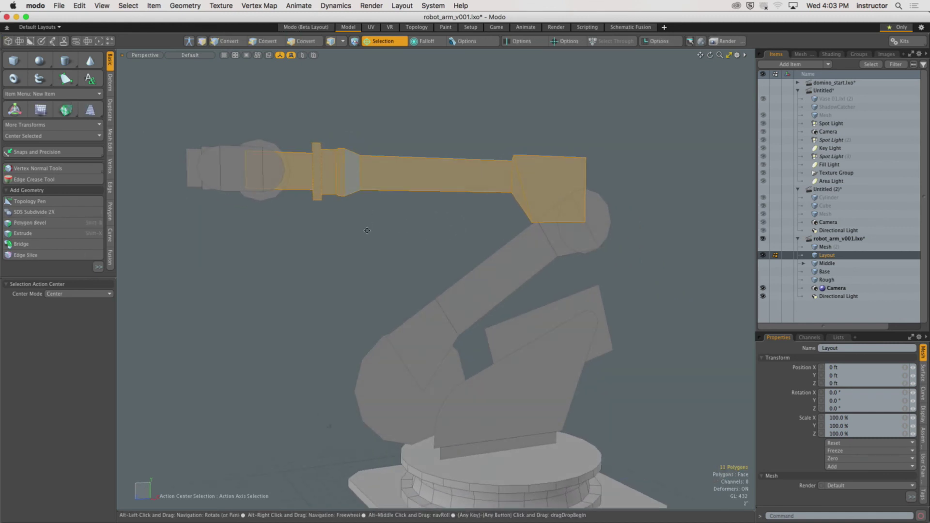
left_click(370, 231)
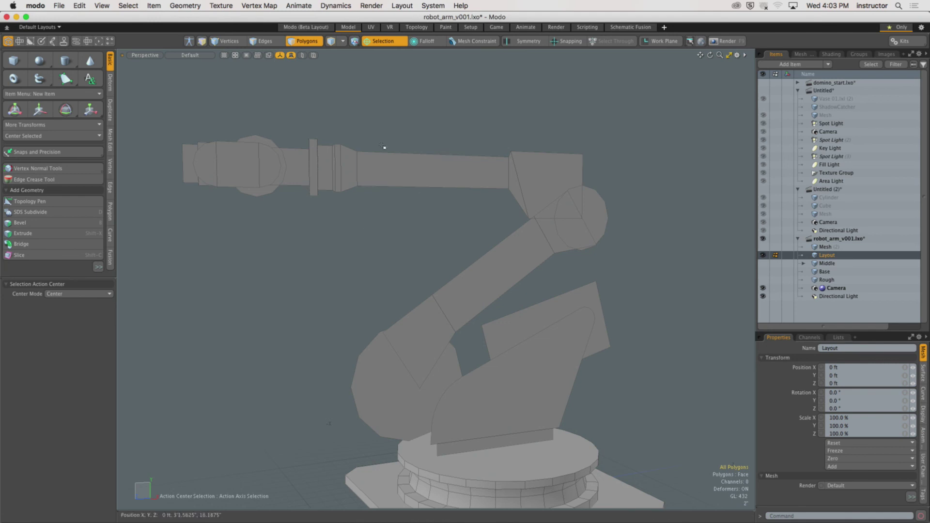
double_click(385, 163)
left_click_drag(343, 177, 343, 123, "alt")
left_click(343, 123)
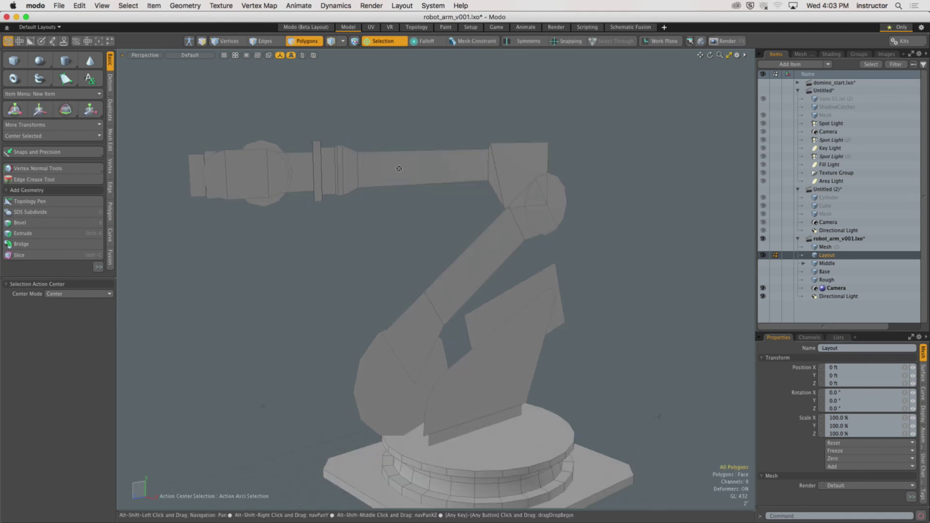
Step: Show the Rough mesh together with the flat Layout profiles to compare the 3D arm with its planned outline
scroll(393, 168, "up", 5)
left_click_drag(393, 169, 381, 198, "alt")
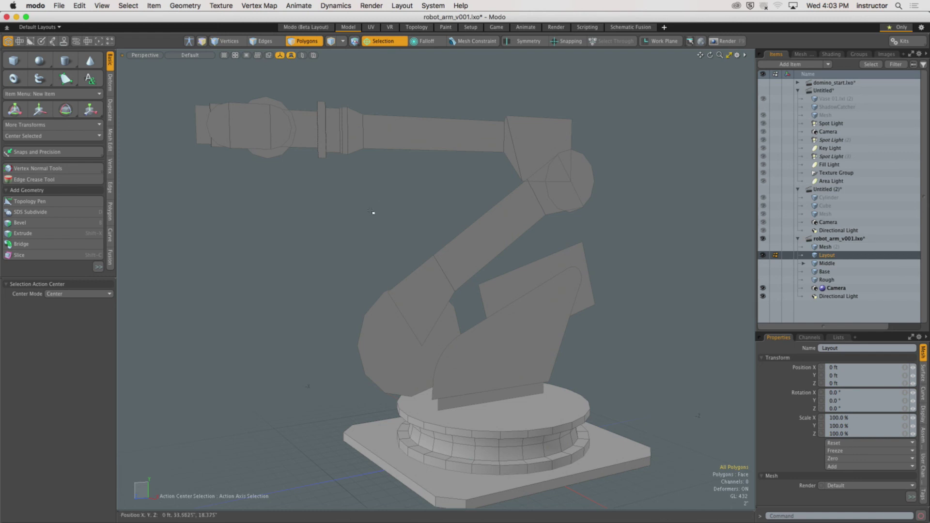
left_click_drag(376, 208, 371, 196, "alt")
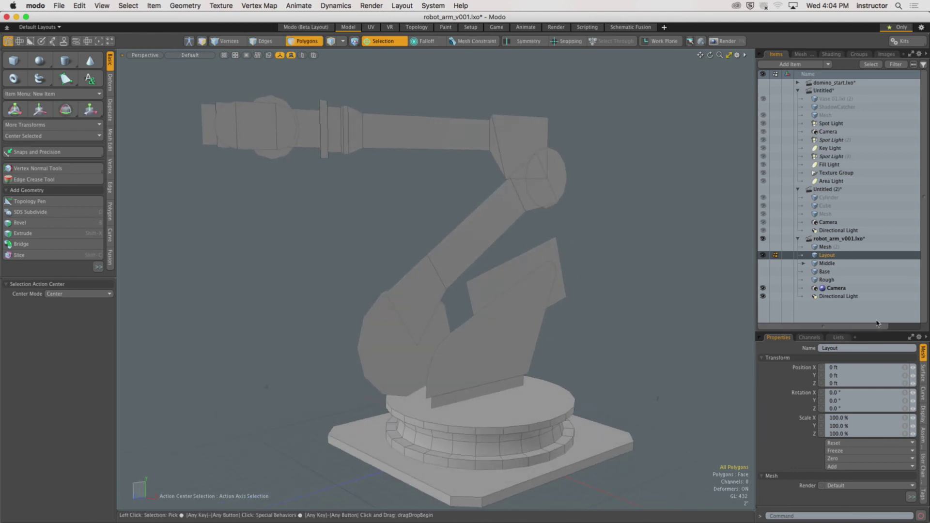
left_click(763, 279)
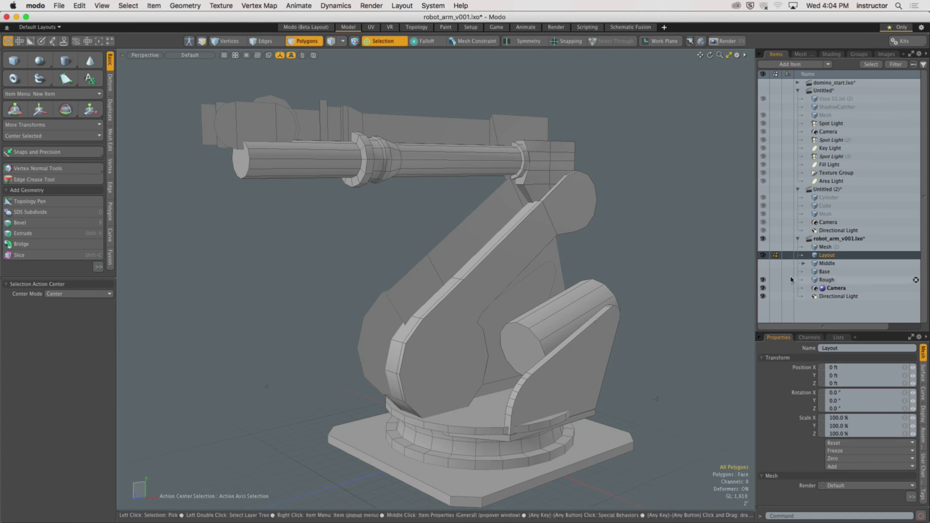
Step: Hide the Layout mesh and highlight the cylinder beside the curved side plate of the Rough mesh to examine its shape
left_click(763, 254)
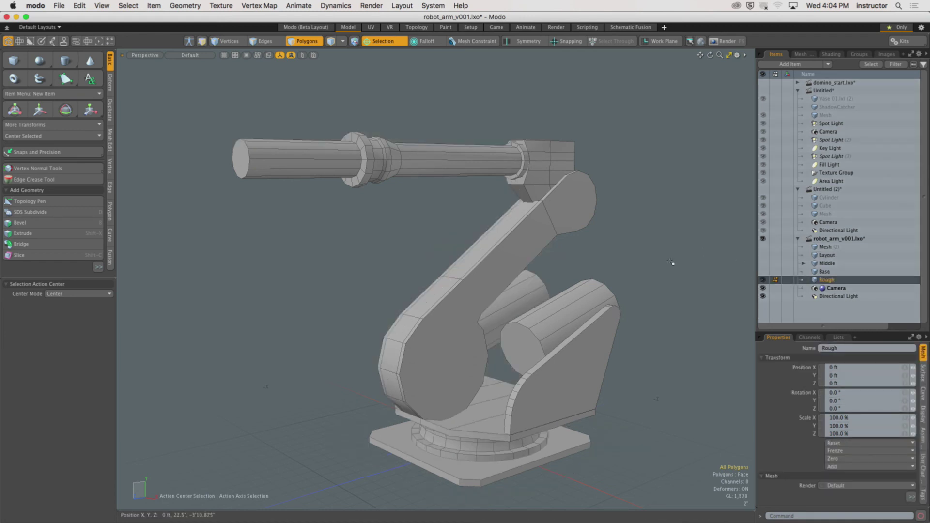
left_click_drag(658, 262, 532, 297, "alt")
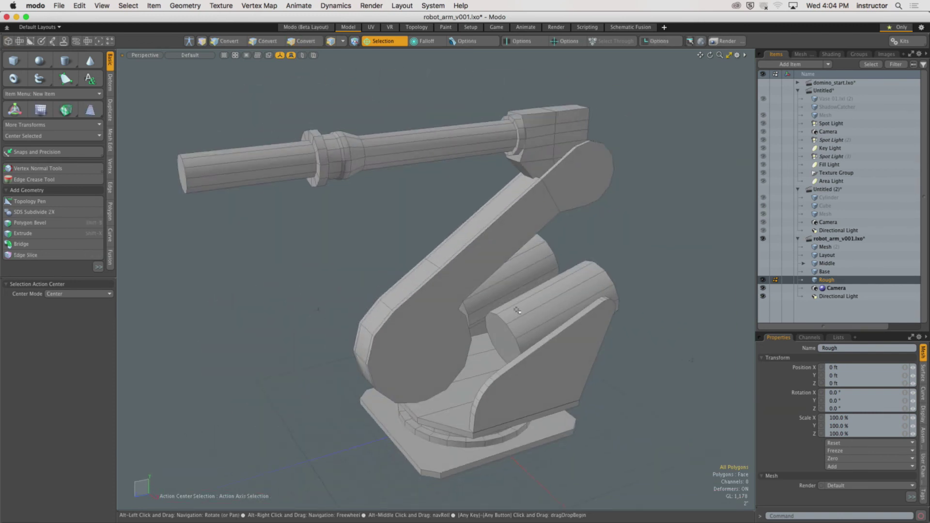
double_click(532, 297)
scroll(532, 297, "up", 5)
scroll(532, 297, "down", 8)
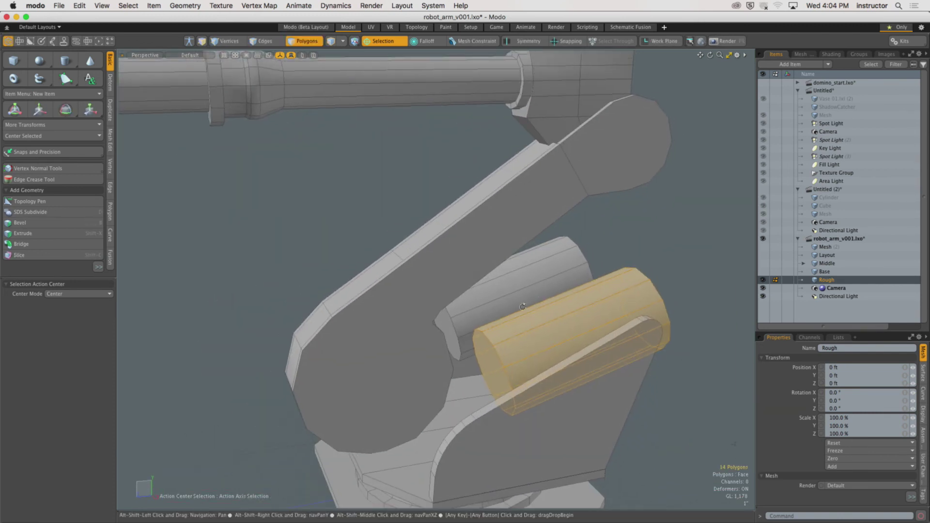
Step: Highlight the connected polygons of the Rough mesh's lower arm to examine its shape and the fork around the elbow block
double_click(468, 277)
left_click_drag(468, 277, 489, 262, "alt")
scroll(499, 221, "up", 5)
key("3")
left_click_drag(500, 222, 481, 307, "alt")
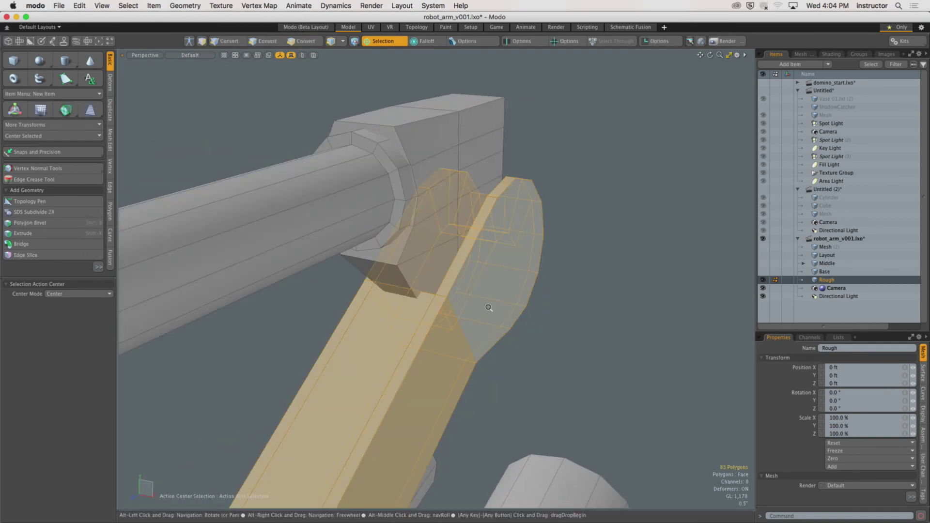
scroll(487, 307, "down", 10)
left_click_drag(418, 301, 394, 266, "alt")
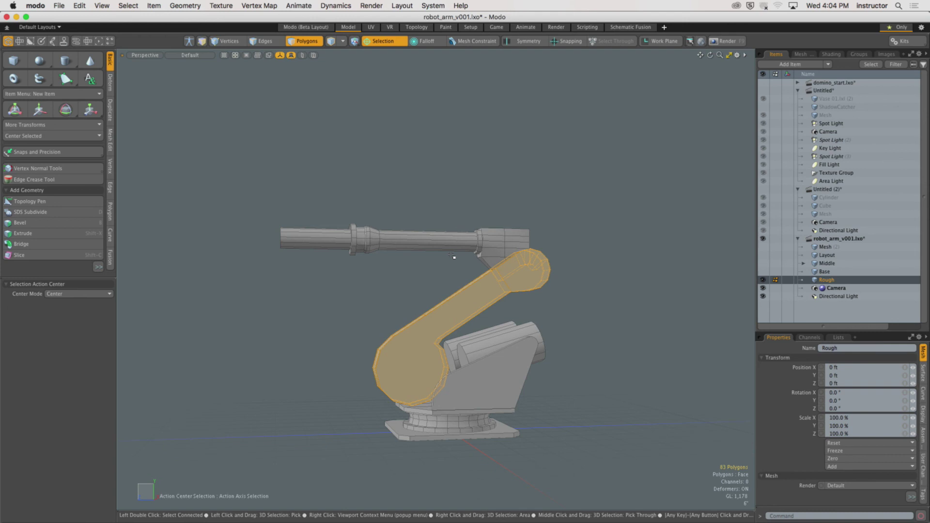
left_click_drag(452, 256, 502, 235, "alt")
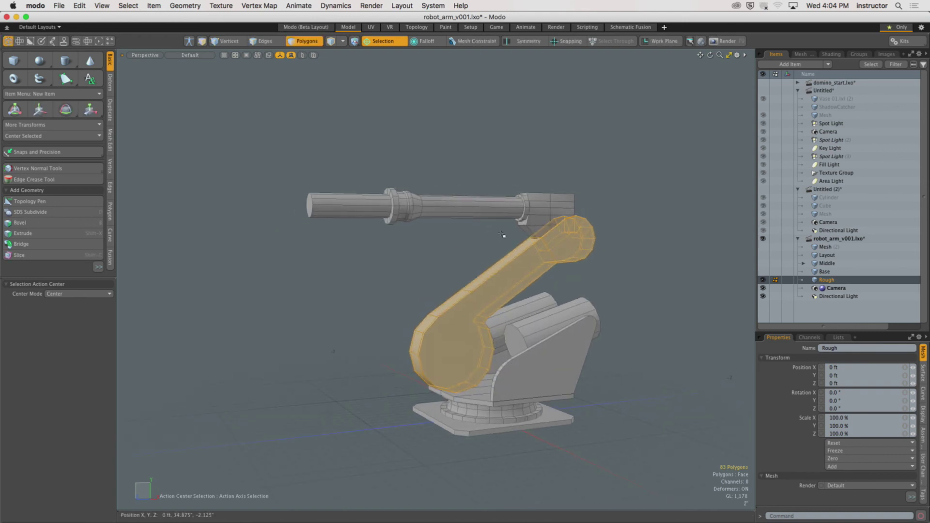
Step: Highlight a polygon of the elbow block on the upper arm, clear the selection, and examine the whole Rough mesh
left_click(555, 200)
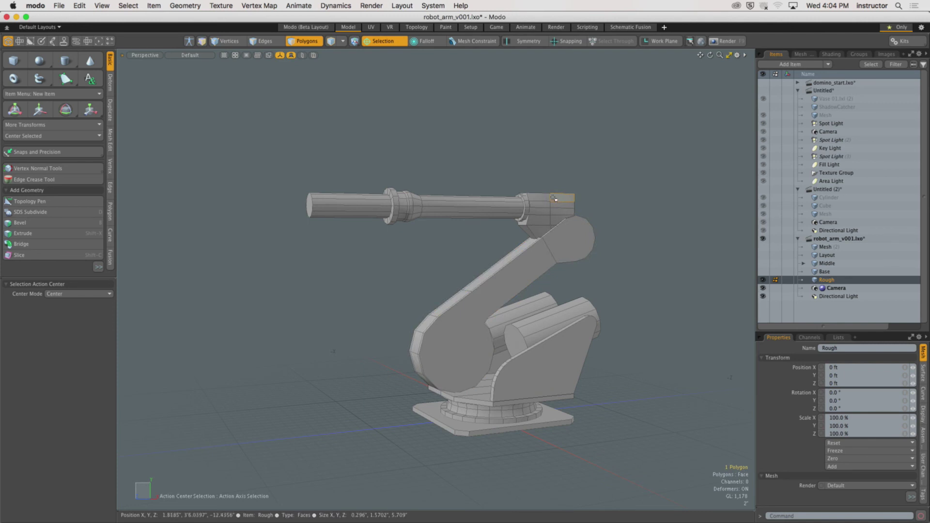
left_click_drag(541, 218, 494, 235, "alt")
left_click(485, 240)
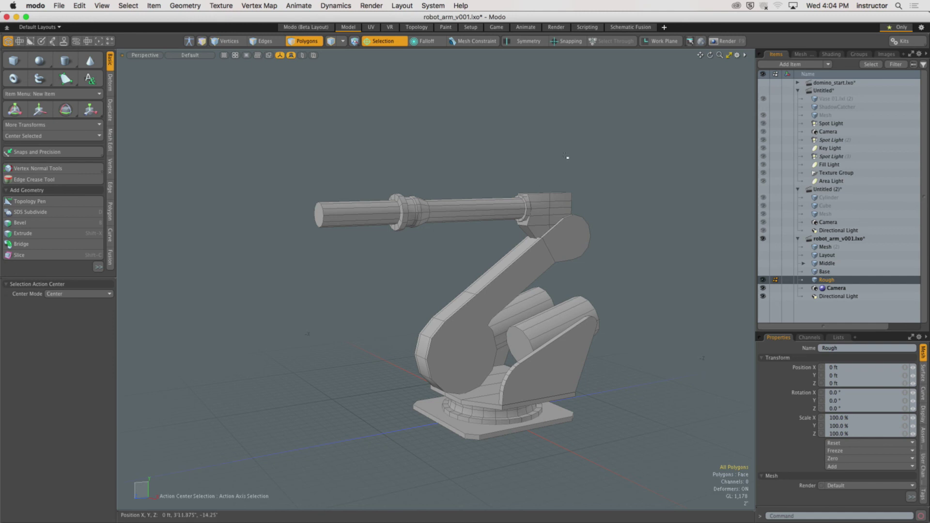
left_click_drag(485, 242, 499, 209, "ctrl+alt")
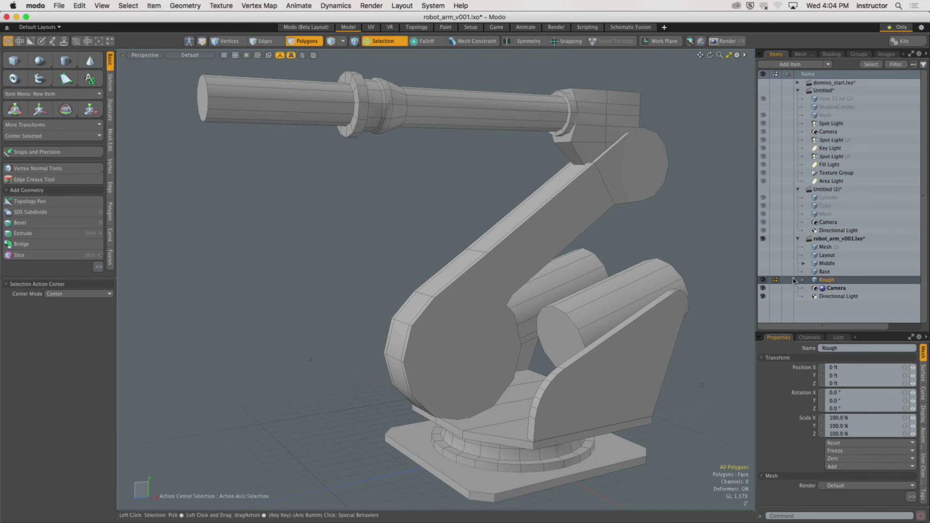
Step: Compare the Layout profiles with the Rough mesh by toggling the visibility of both meshes
left_click(763, 255)
left_click(826, 256)
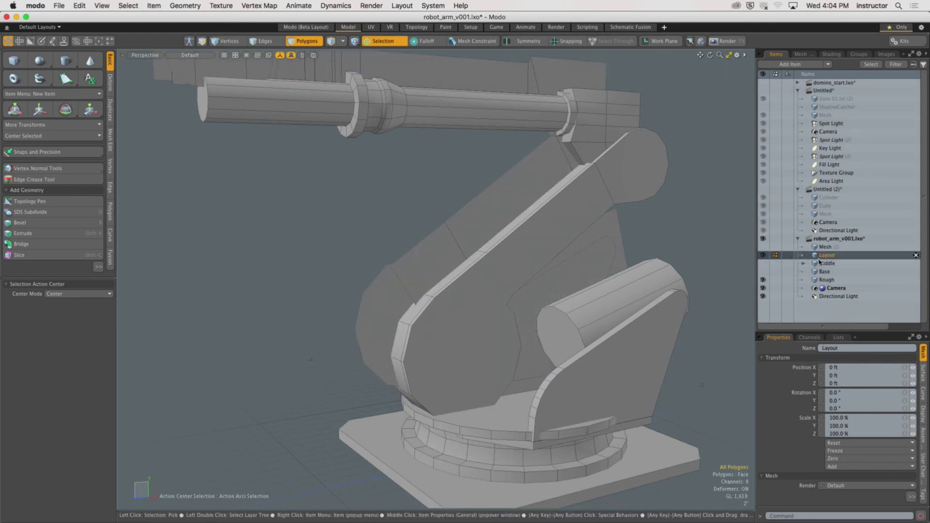
left_click(763, 279)
left_click_drag(567, 271, 562, 241, "alt")
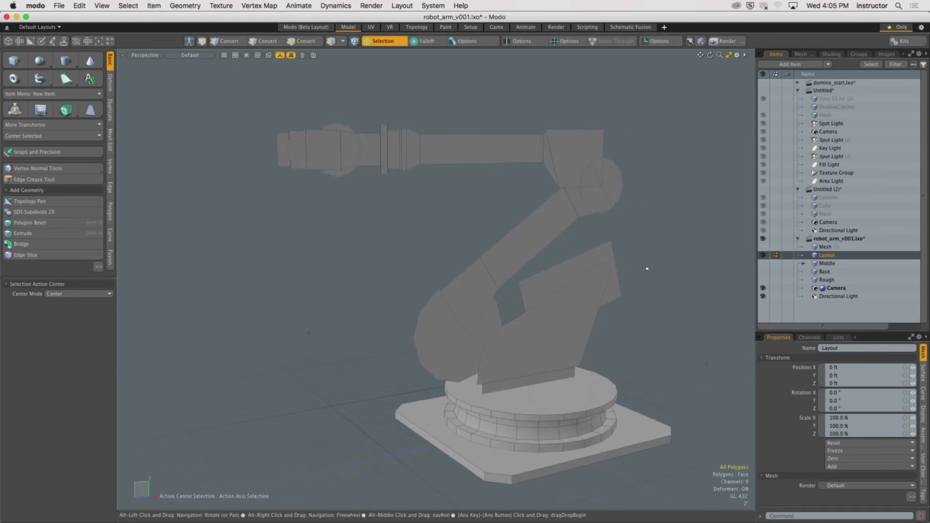
left_click(763, 280)
left_click(763, 254)
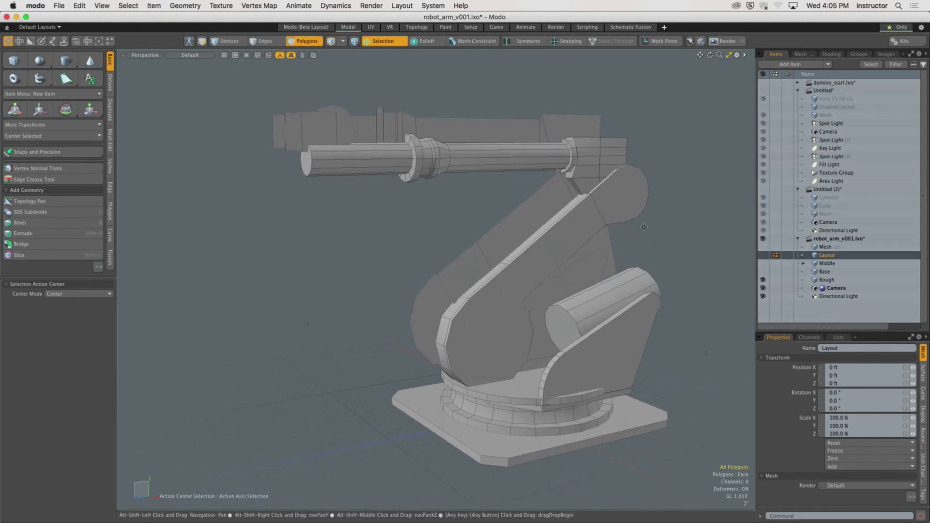
left_click_drag(748, 249, 668, 260, "ctrl+alt")
Step: Isolate the Middle mesh with its child Top in place of Rough to examine the separated arm parts
left_click(827, 280)
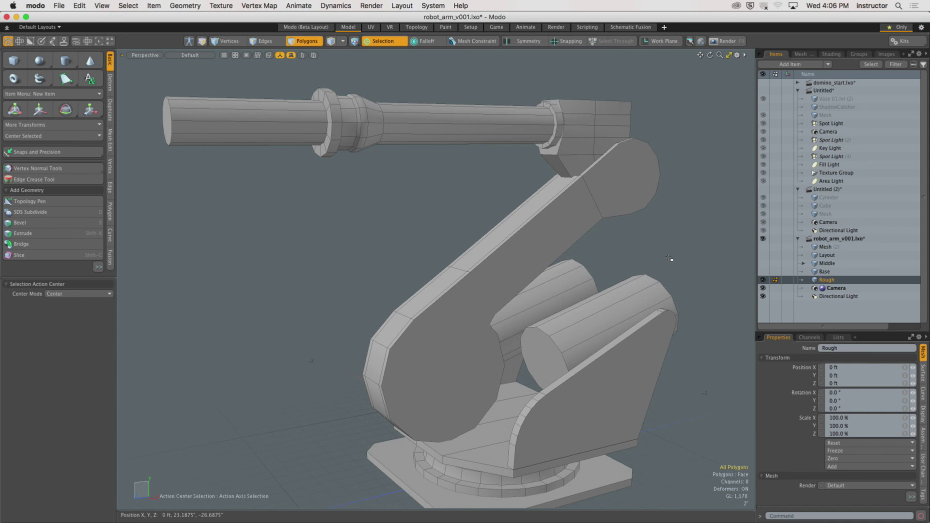
left_click(763, 283)
left_click(763, 263)
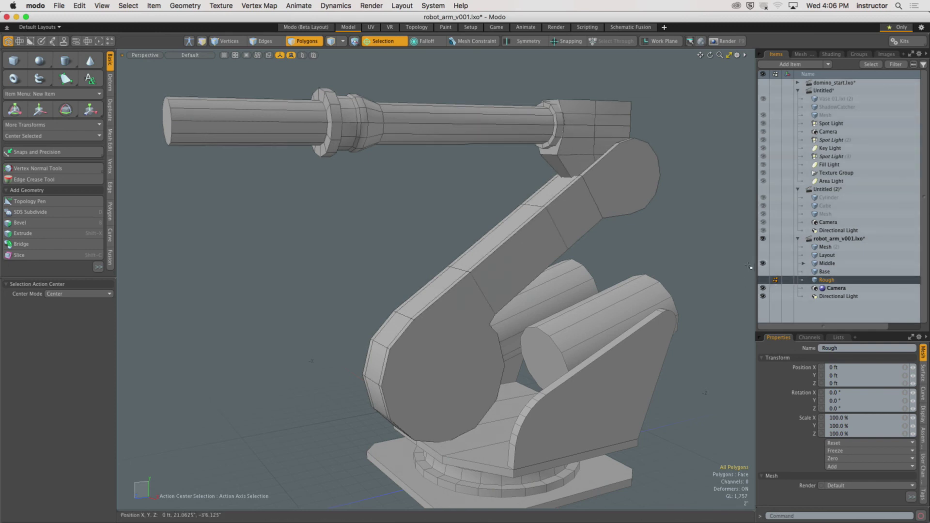
left_click(827, 263)
left_click(804, 263)
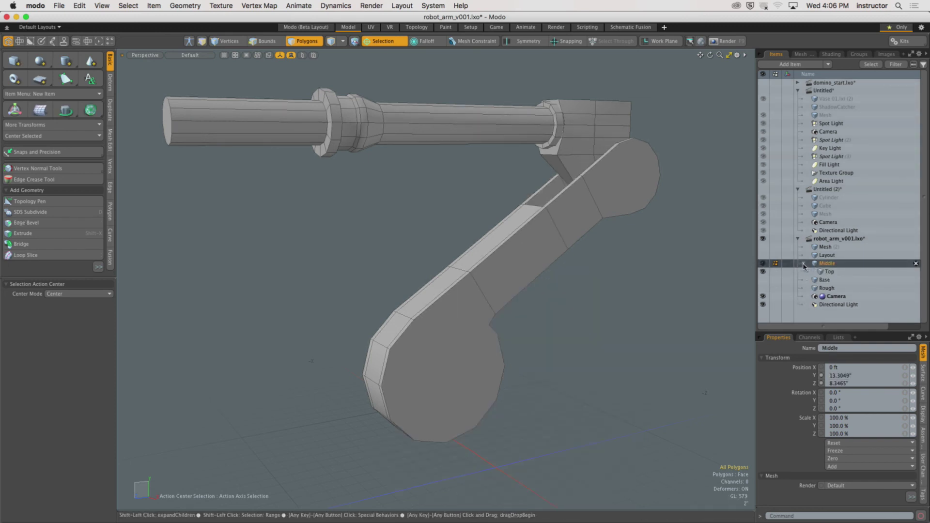
left_click(829, 272)
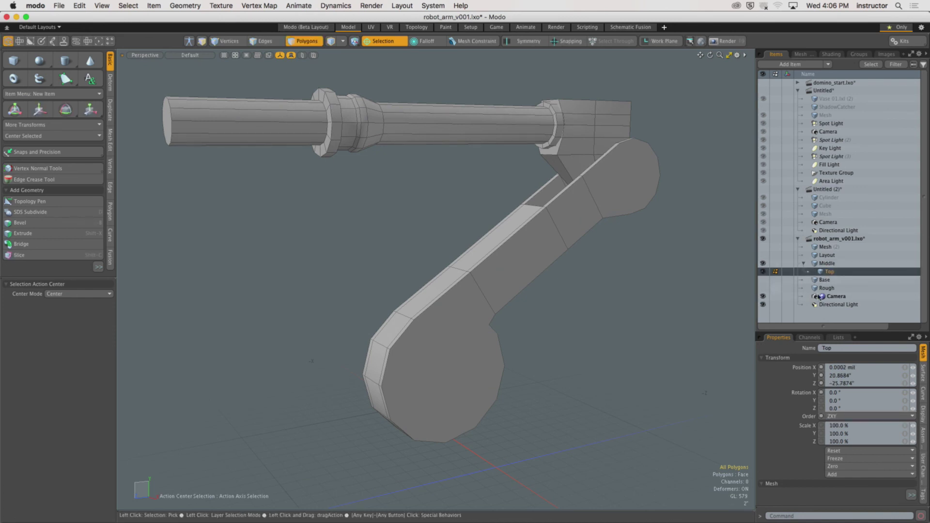
left_click_drag(650, 266, 419, 232, "alt")
left_click_drag(538, 242, 639, 277, "alt")
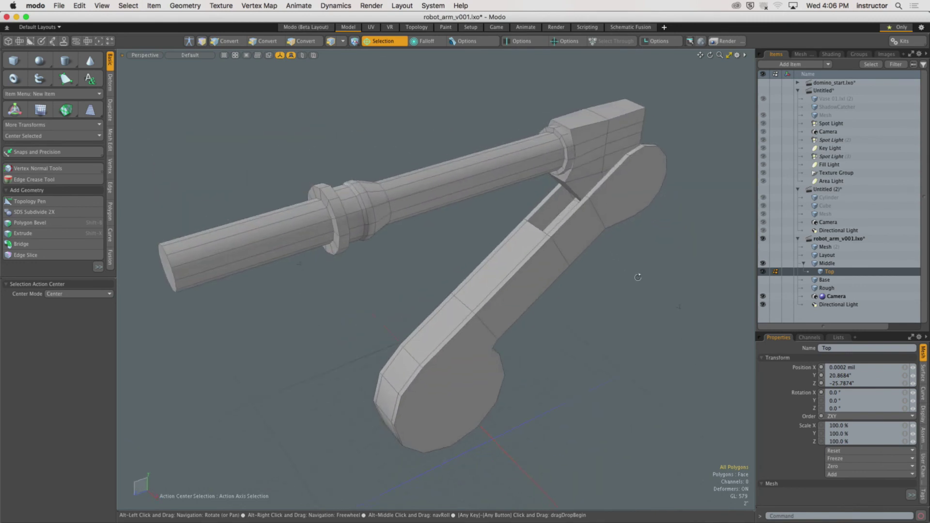
key("3")
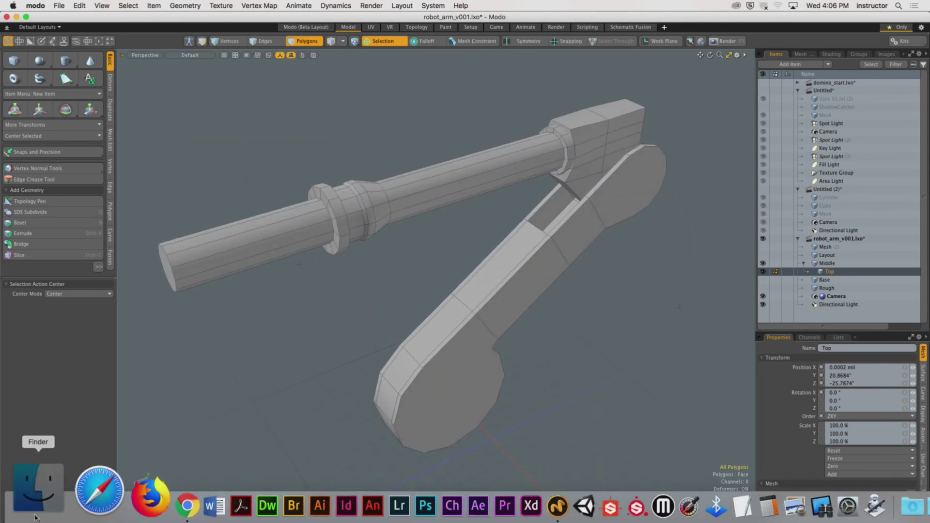
Step: Try to open robot_arm_v008.lxo from the ROBOT_ARM folder in Finder
left_click(37, 490)
left_click(365, 262)
double_click(312, 175)
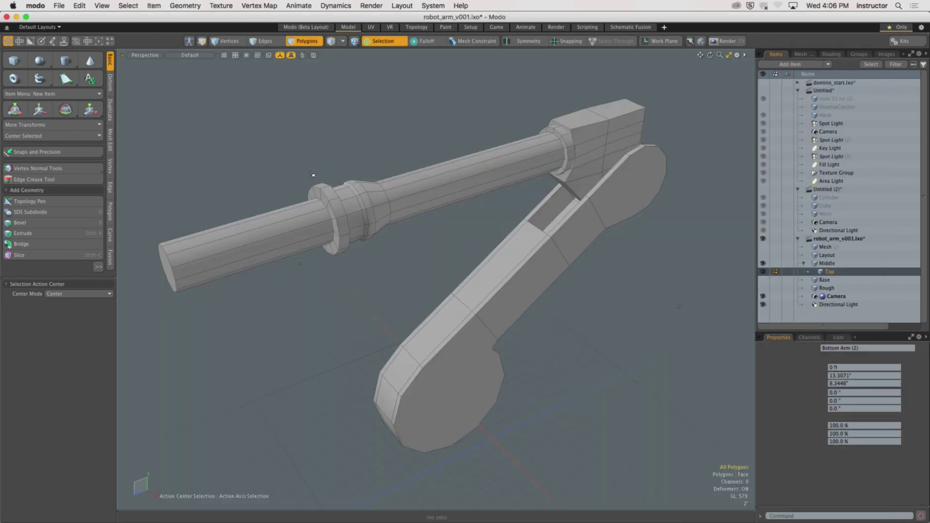
key("super+h")
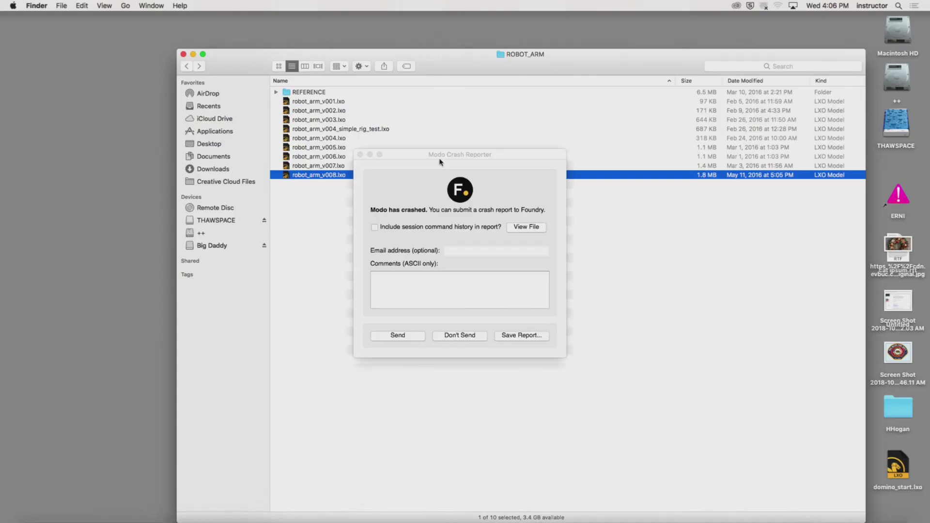
Step: Dismiss the crash report without sending it and relaunch Modo
left_click(462, 333)
left_click(470, 347)
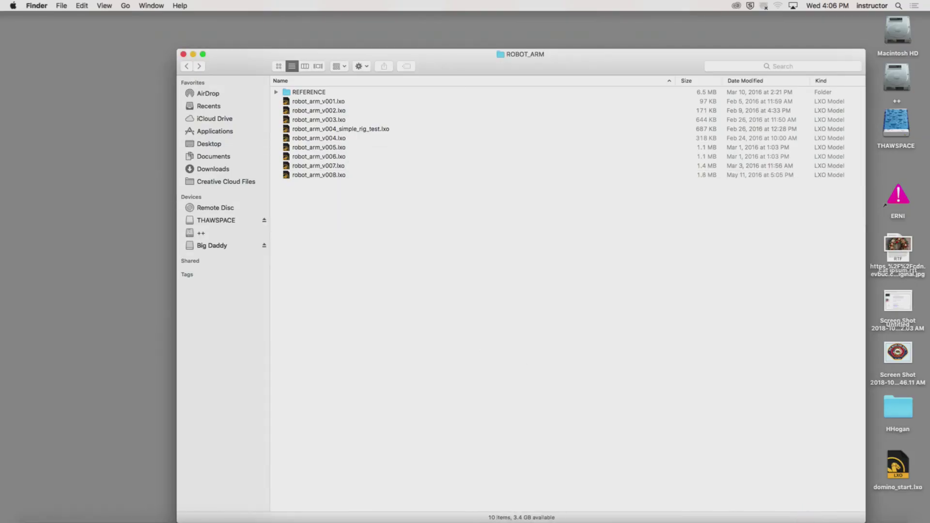
mouse_move(612, 502)
left_click(491, 501)
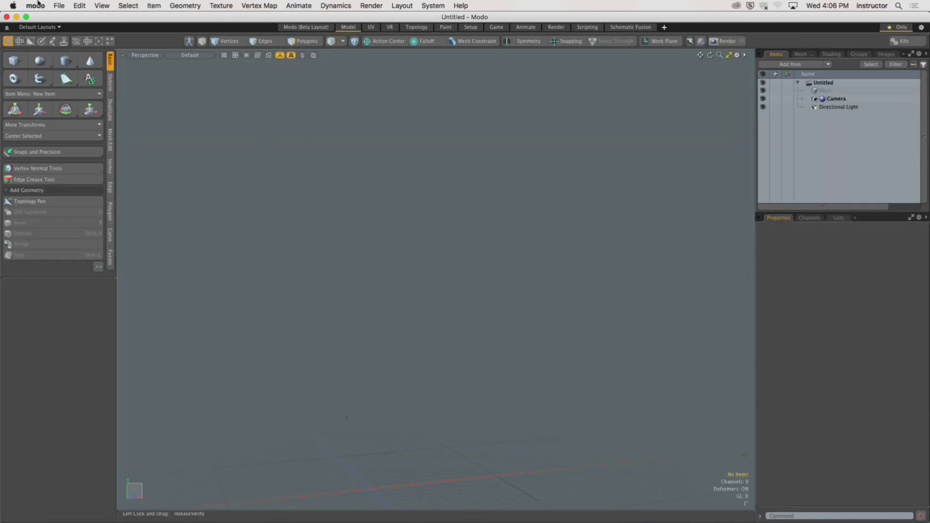
left_click(66, 5)
left_click(68, 51)
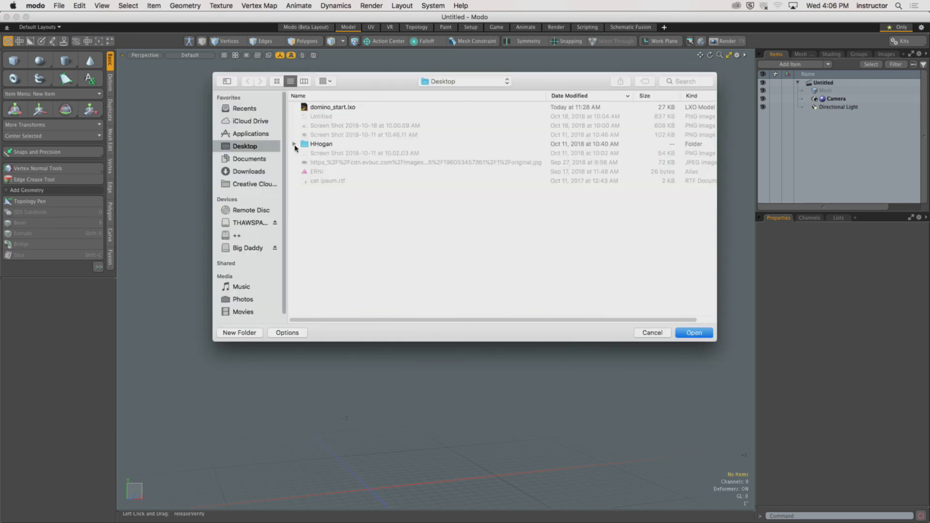
left_click(247, 248)
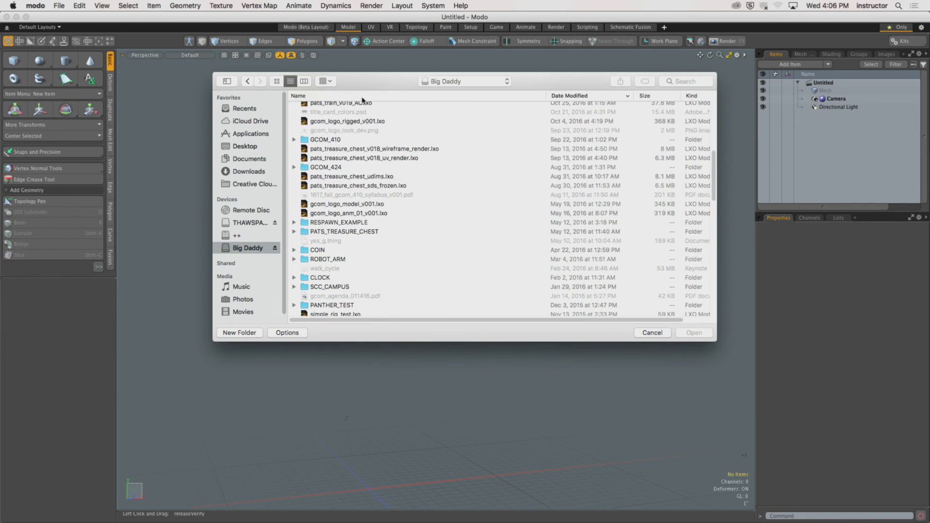
scroll(347, 222, "down", 15)
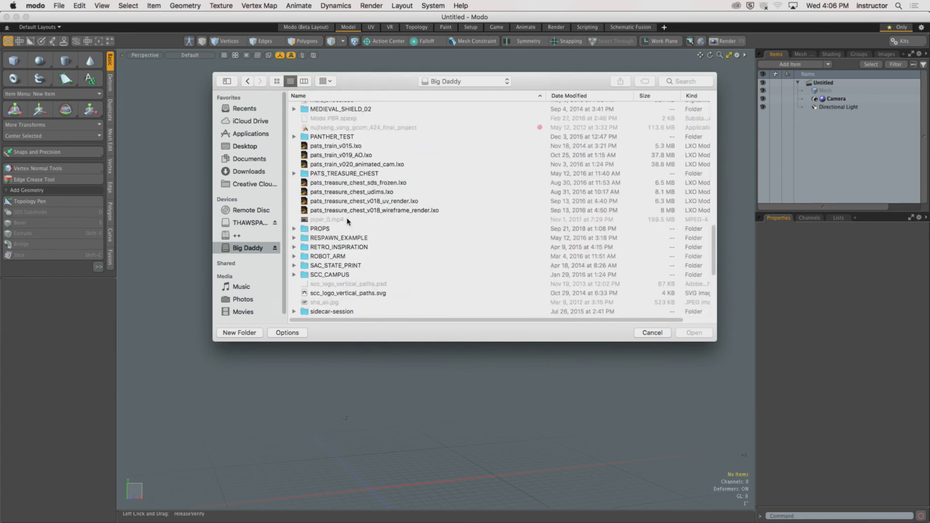
double_click(347, 256)
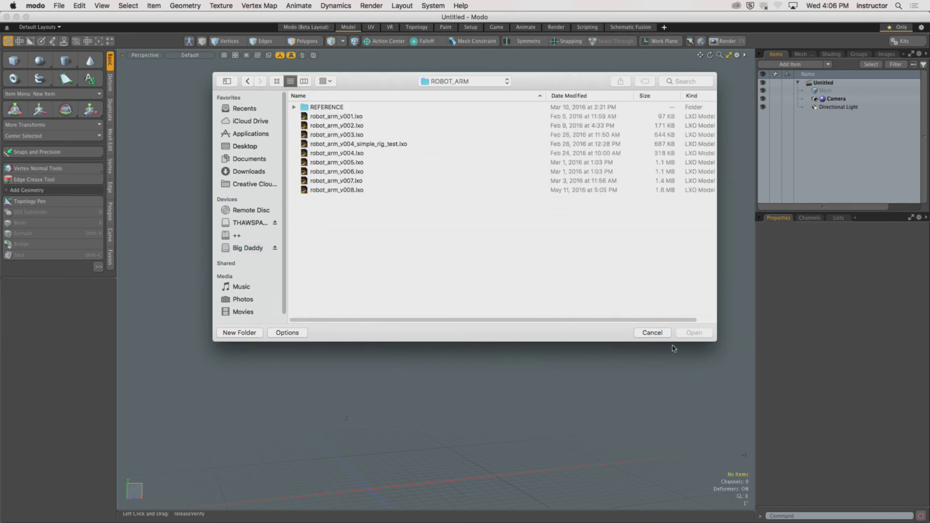
left_click(660, 334)
Step: Hide Modo, copy robot_arm_v008.lxo from the ROBOT_ARM folder to the desktop, and close the folder window
left_click(38, 5)
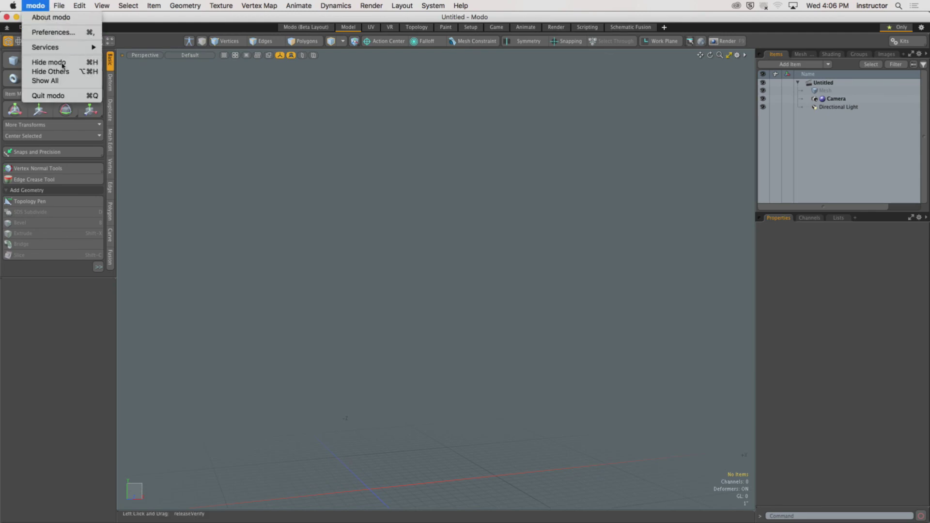
left_click(43, 59)
left_click_drag(339, 176, 155, 150)
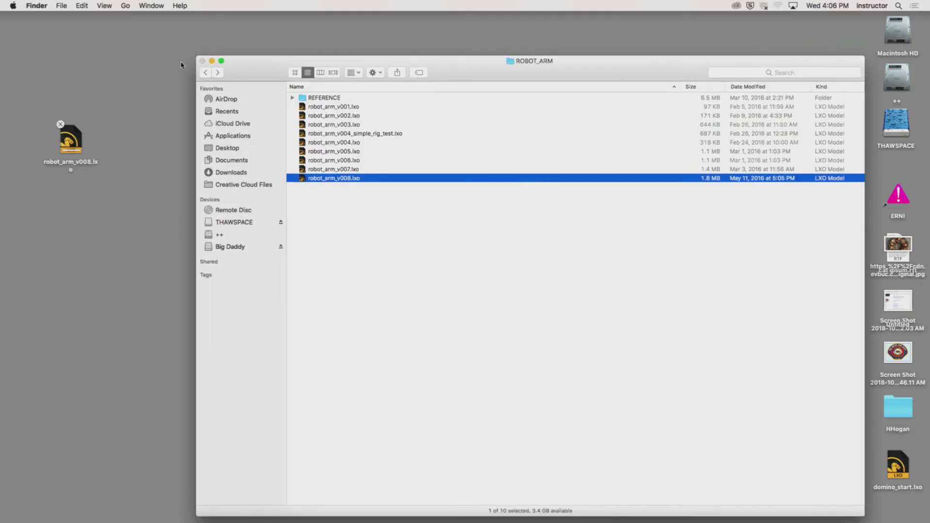
left_click(183, 54)
Step: Try to open the desktop copy of robot_arm_v008.lxo, cancelling the missing reference image request and dismissing the crash report
double_click(69, 140)
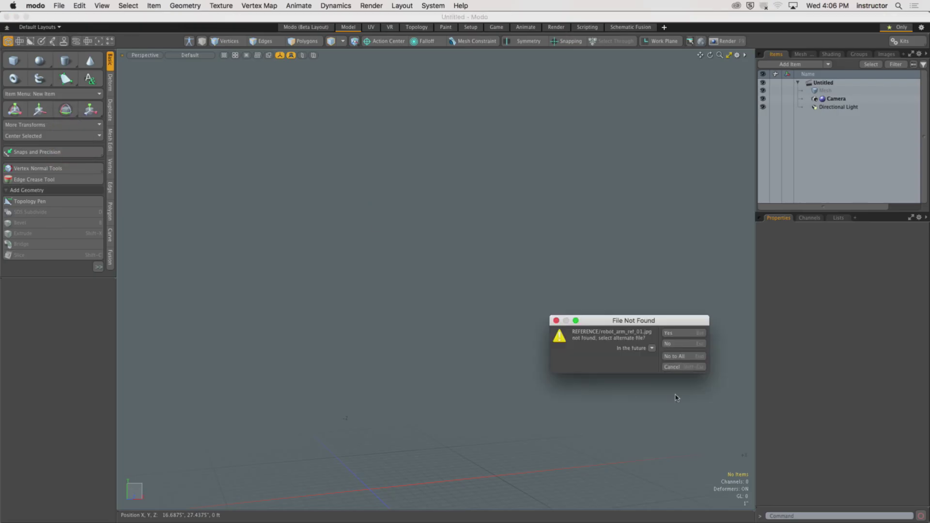
left_click(672, 366)
key("super+h")
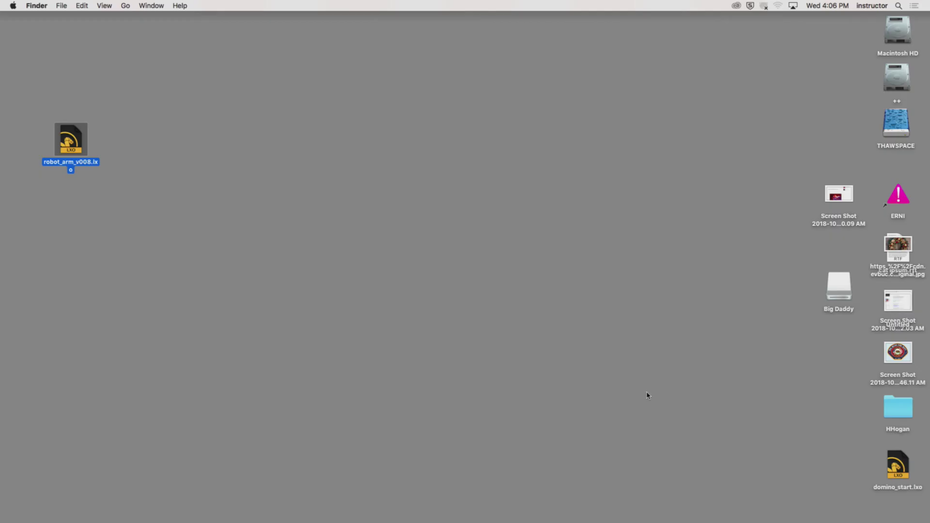
left_click(461, 335)
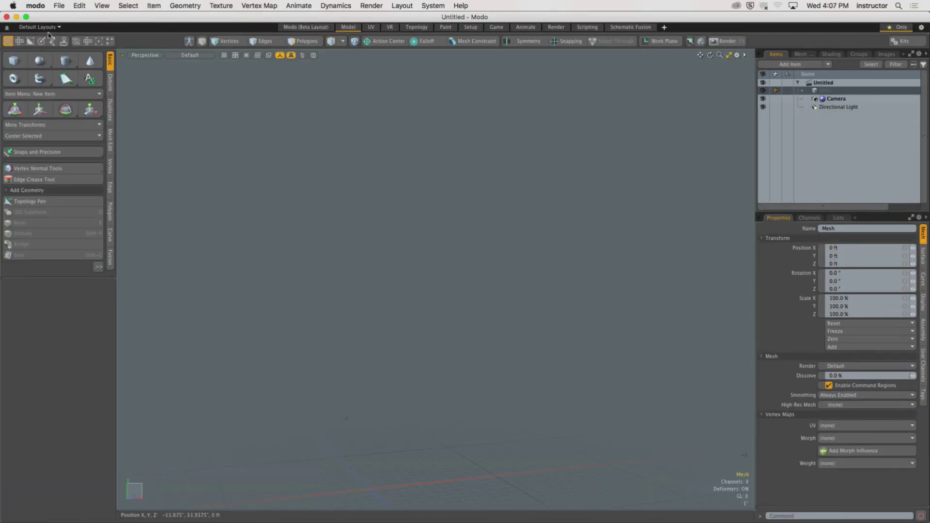
Step: Reset Modo to its default configuration
left_click(62, 5)
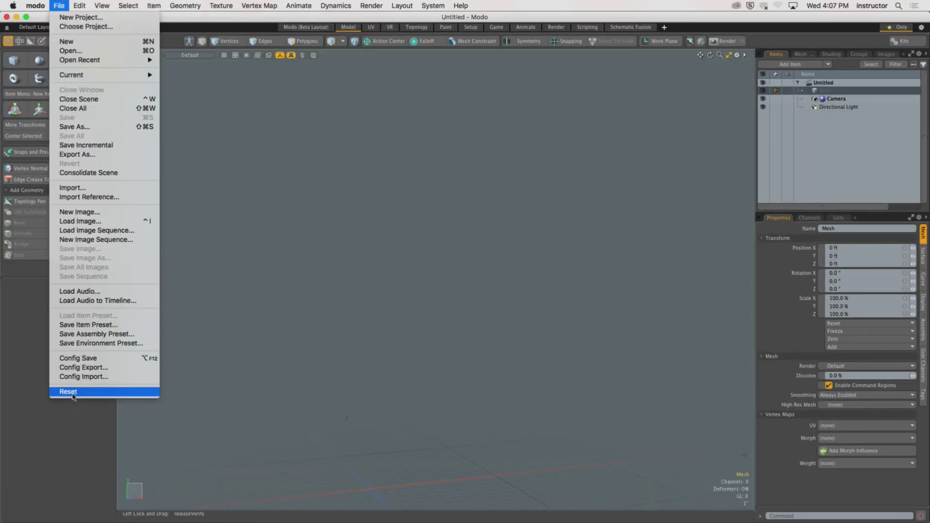
left_click(507, 277)
key("Return")
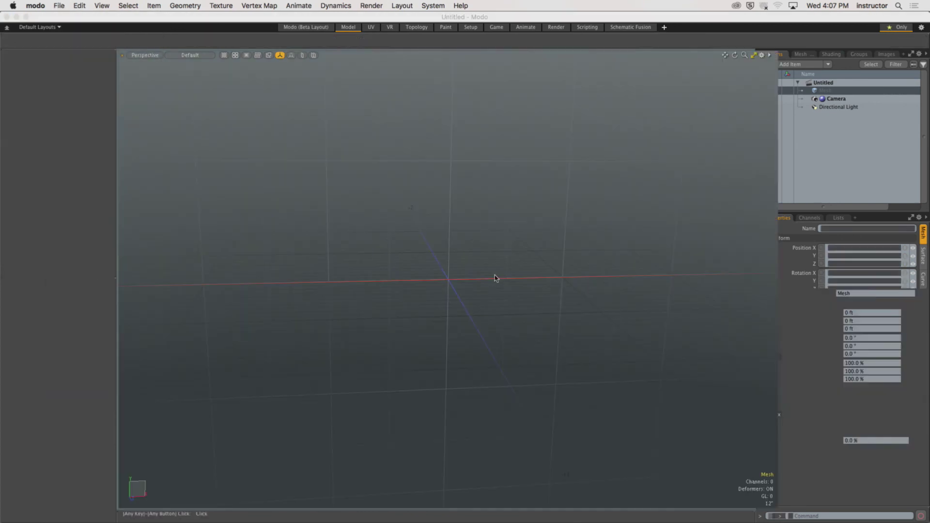
Step: Open robot_arm_v008.lxo from the Desktop folder
left_click(59, 5)
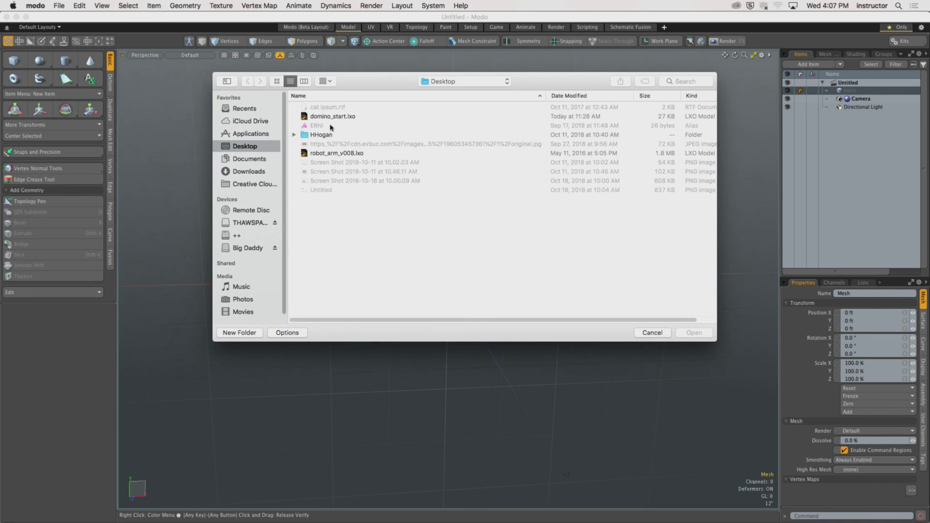
left_click(337, 153)
left_click(693, 333)
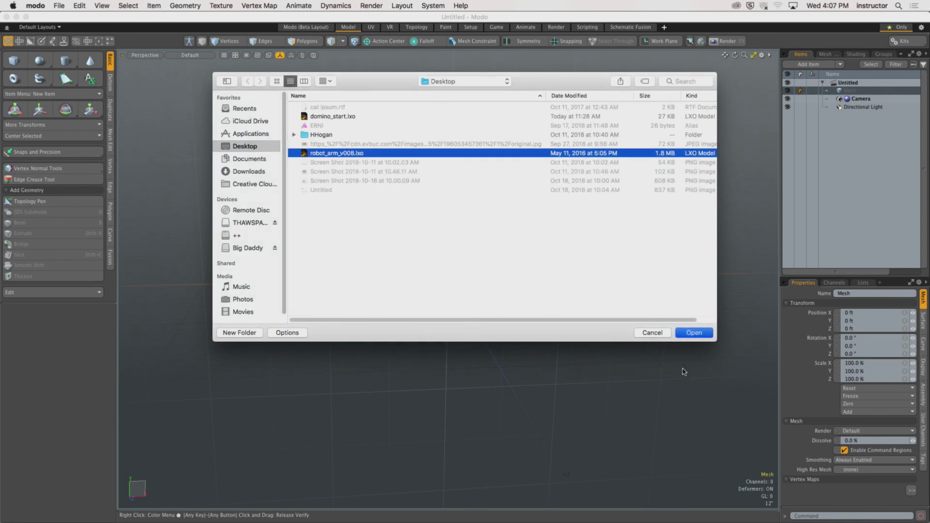
Step: Dismiss the Modo crash report without sending it
left_click(677, 357)
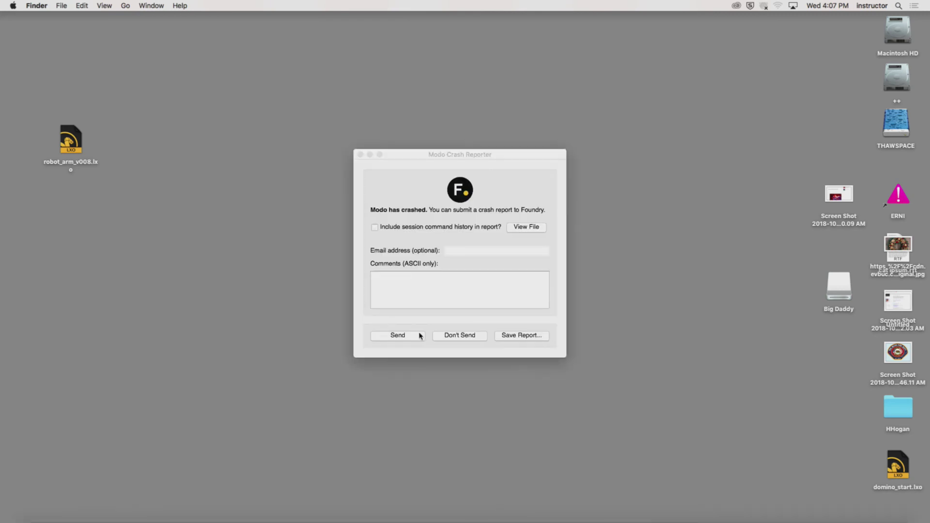
left_click(469, 335)
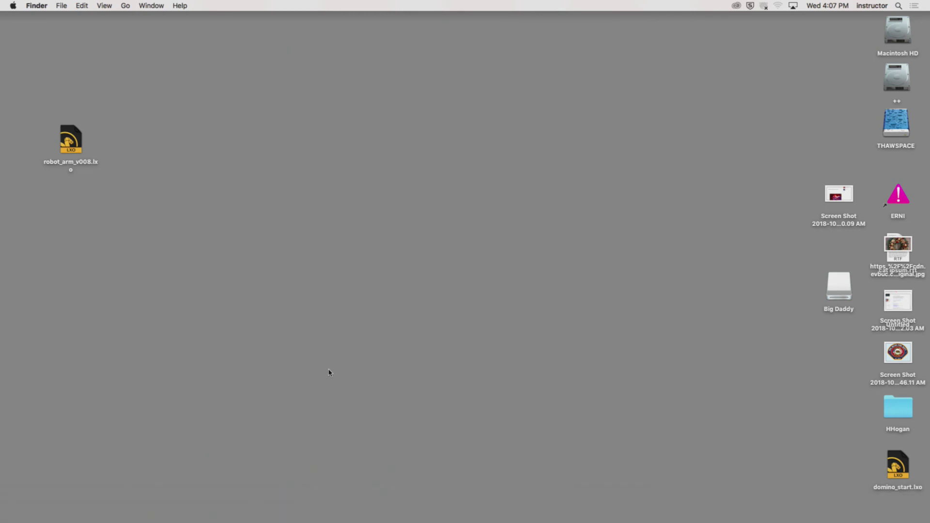
Step: Open the hidden user Library folder in Finder
left_click(125, 5)
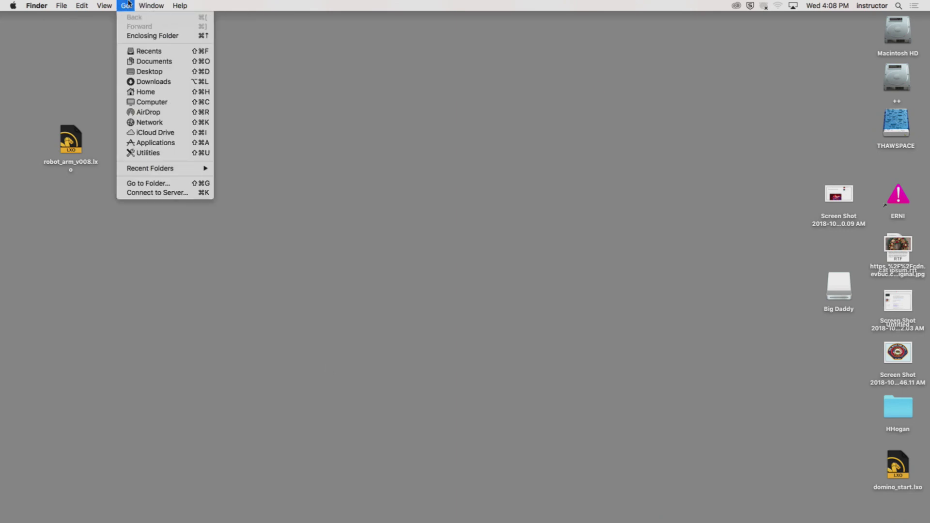
mouse_move(135, 4)
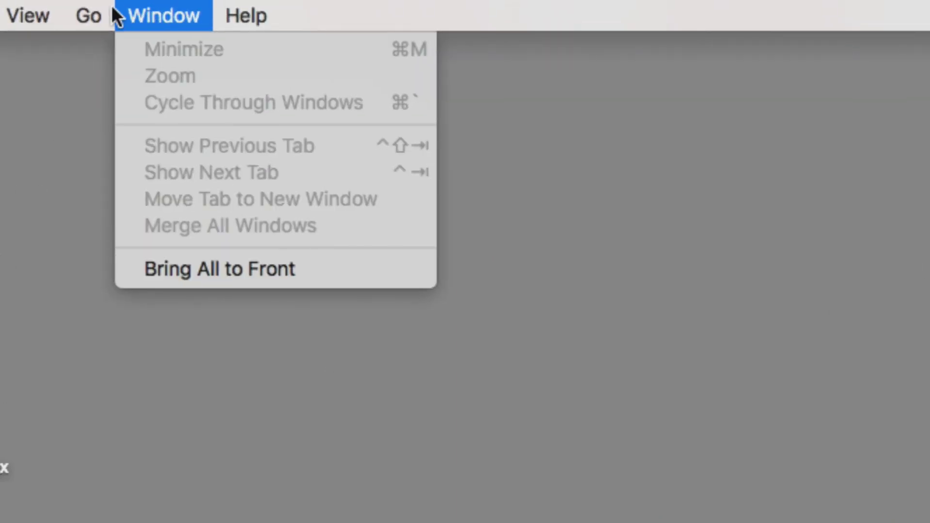
mouse_move(95, 5)
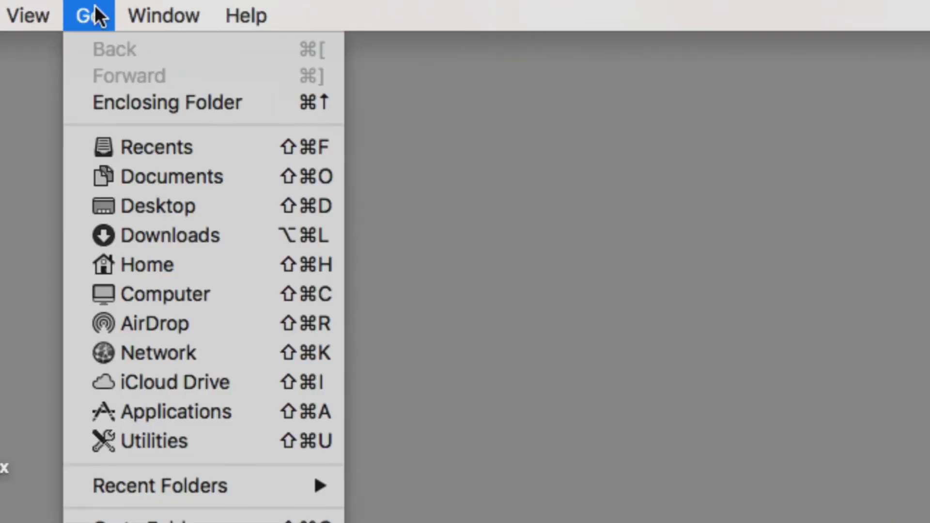
key("alt")
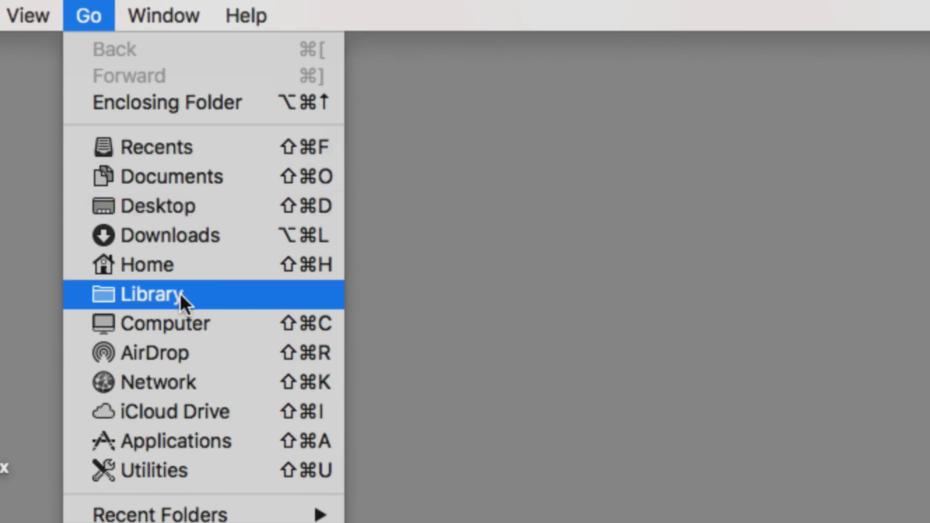
key("alt")
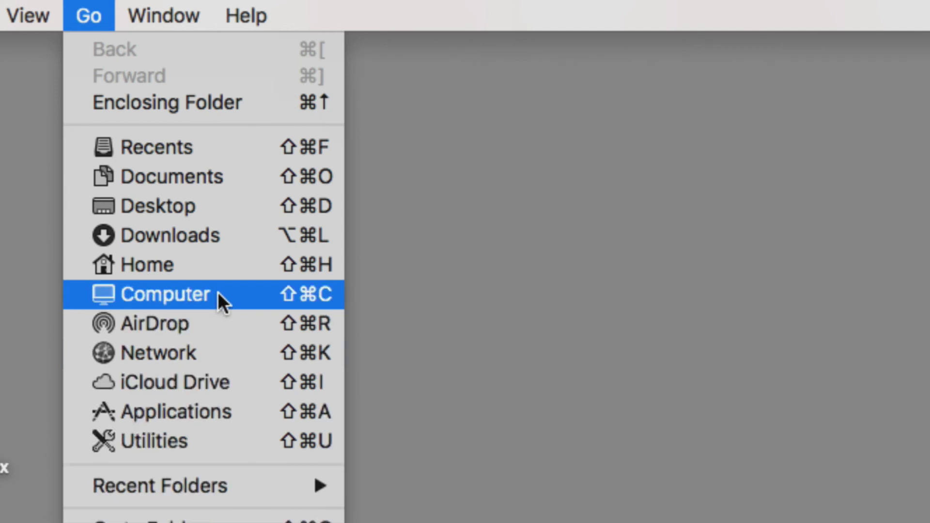
key("alt")
key("alt")
key("alt")
key("alt")
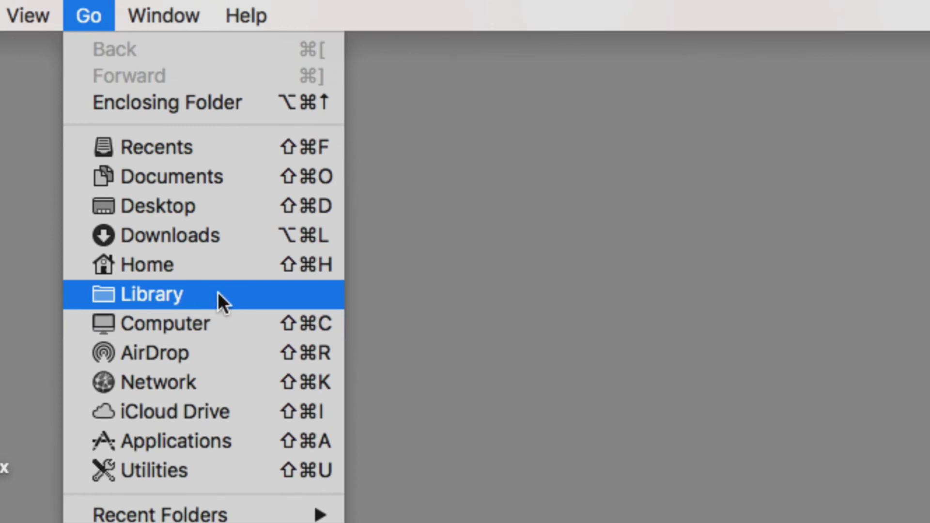
left_click(217, 293)
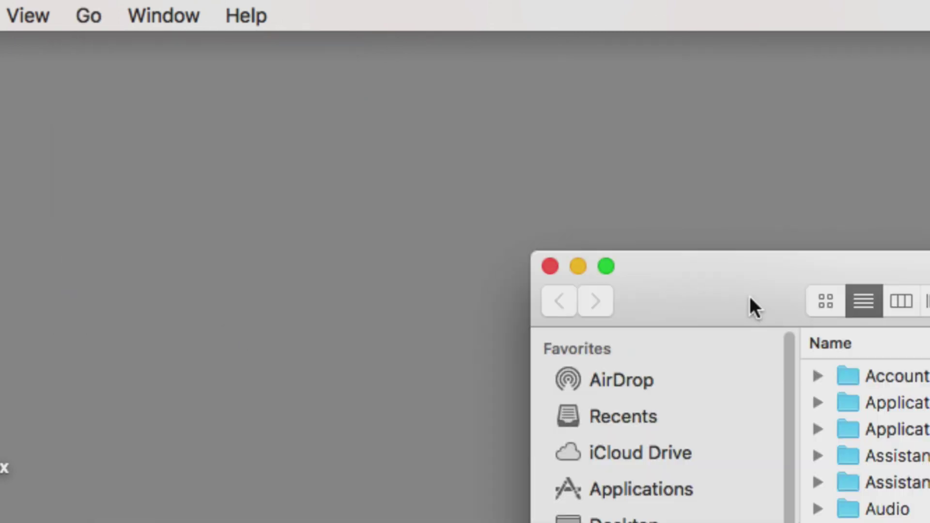
Step: Reposition the Library window and open its Preferences folder
left_click_drag(750, 298, 318, 111)
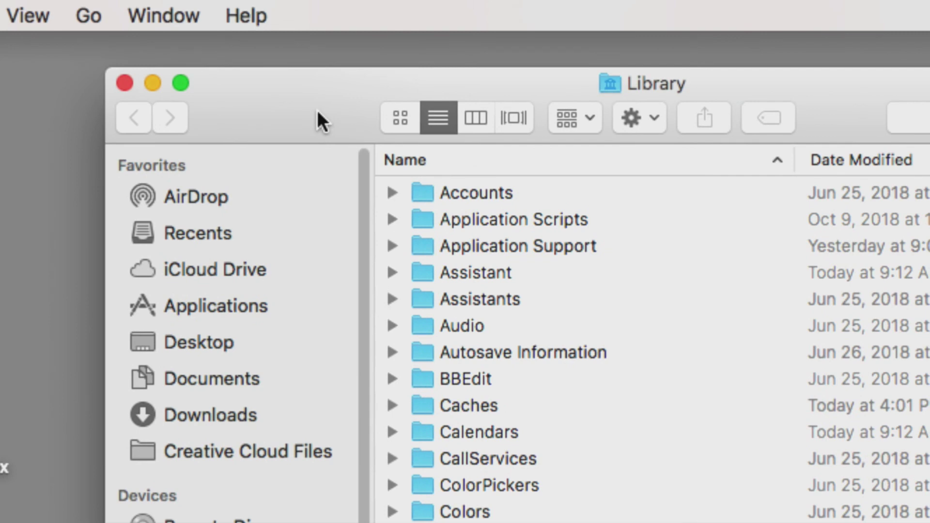
left_click_drag(389, 129, 253, 66)
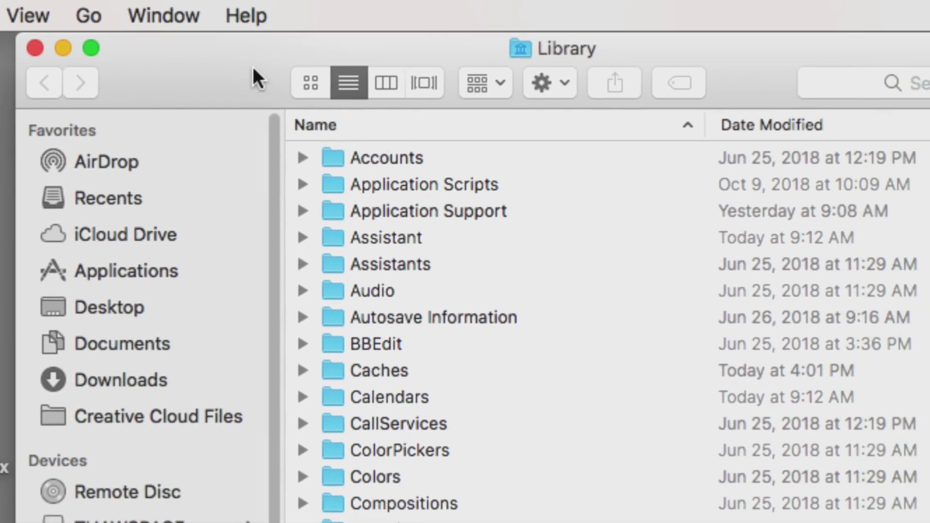
scroll(481, 321, "down", 15)
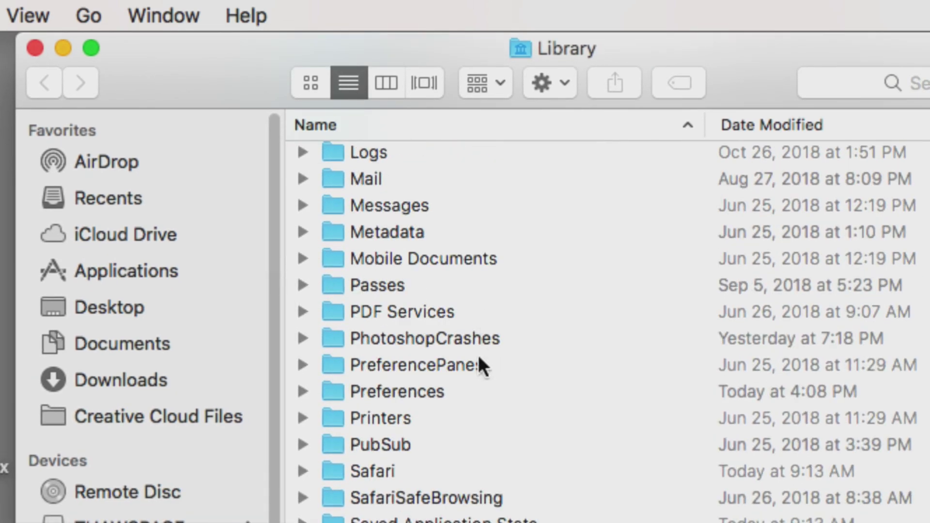
double_click(414, 391)
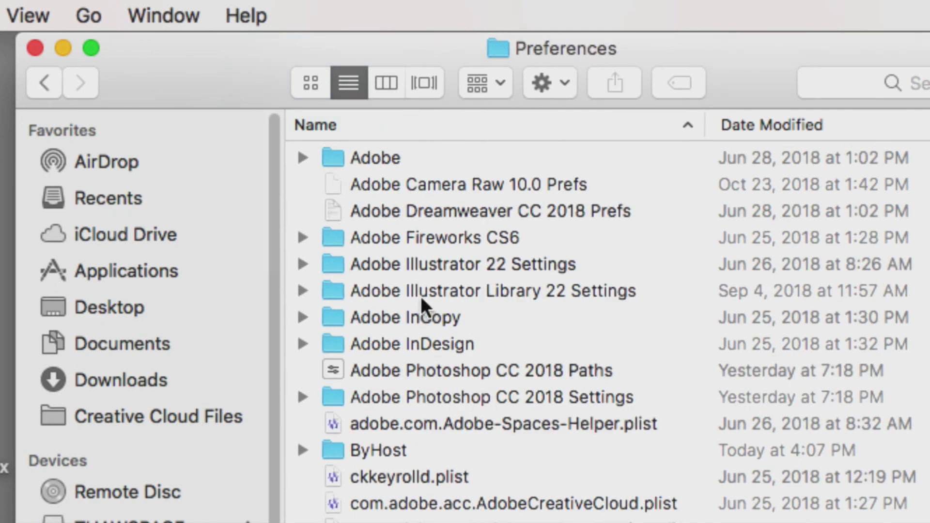
Step: Move the preference files com.luxology.modo.plist, com.luxology.modo12.1 and com.luxology.modo12.1.bak to the Trash
scroll(477, 343, "down", 20)
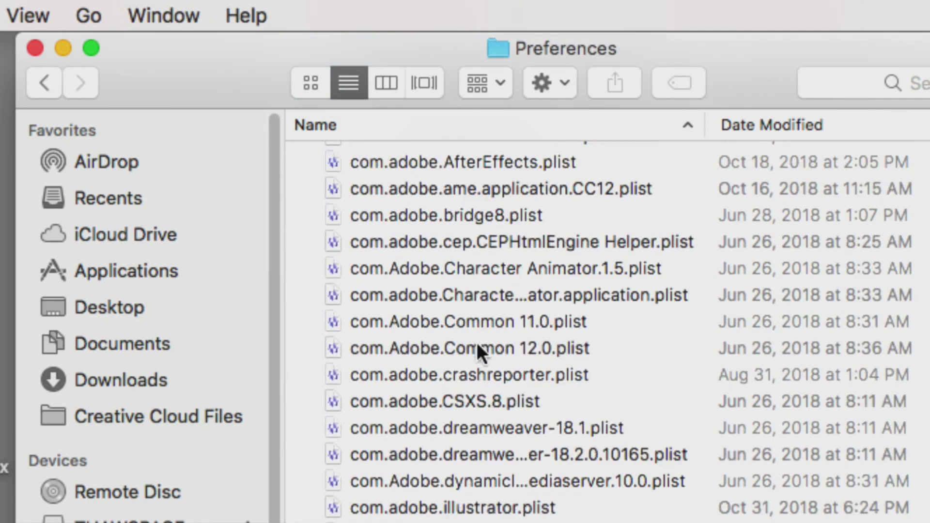
scroll(477, 342, "up", 20)
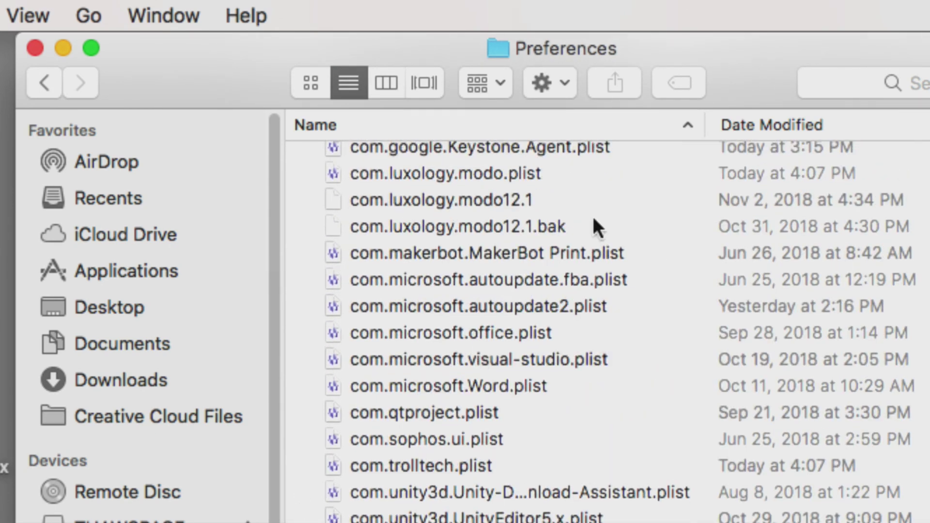
left_click_drag(590, 185, 604, 226)
scroll(666, 319, "up", 3)
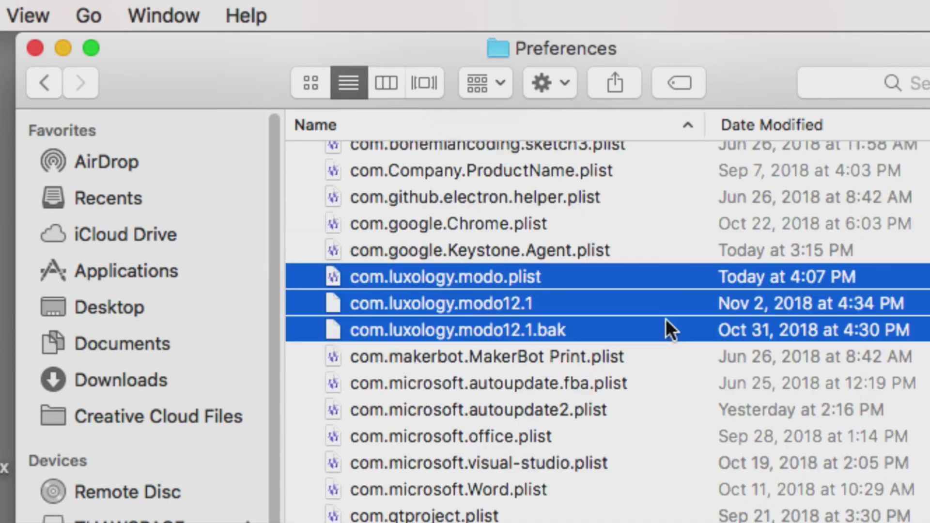
right_click(543, 274)
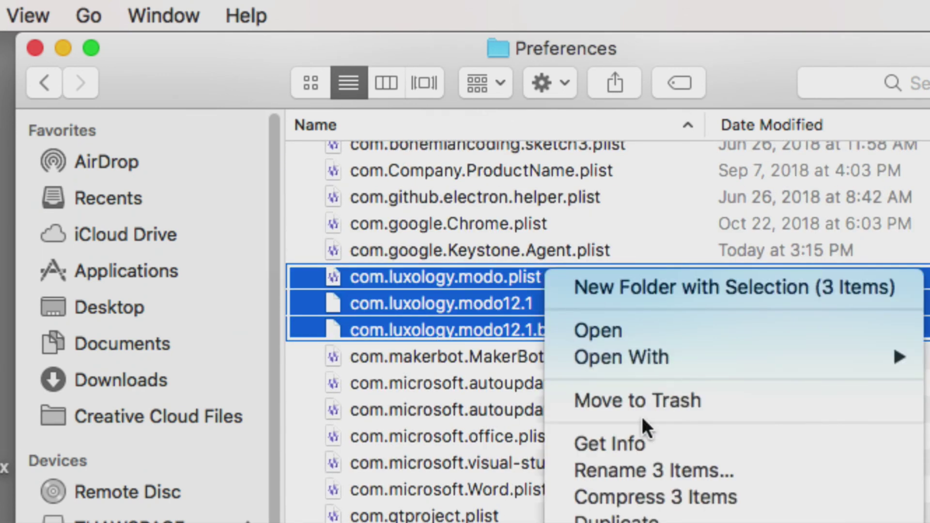
left_click(635, 400)
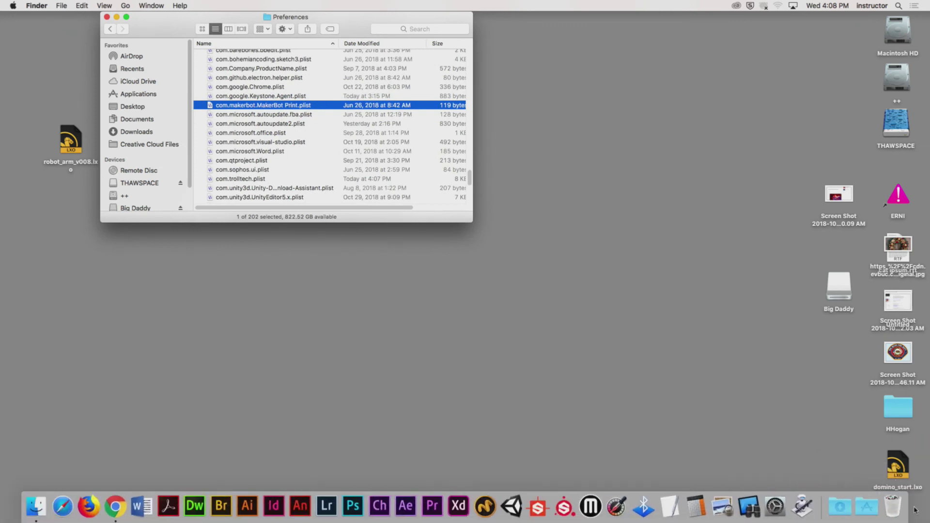
Step: Empty the Trash and close the Preferences folder window
right_click(883, 482)
left_click(900, 437)
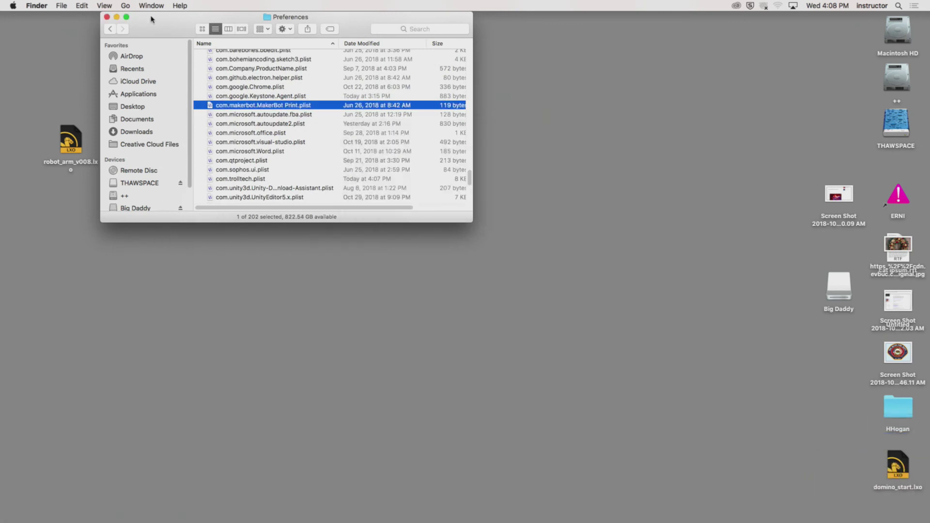
left_click(106, 17)
Step: Relaunch Modo 12.1v2 and decline reloading the auto-saved scenes
mouse_move(431, 516)
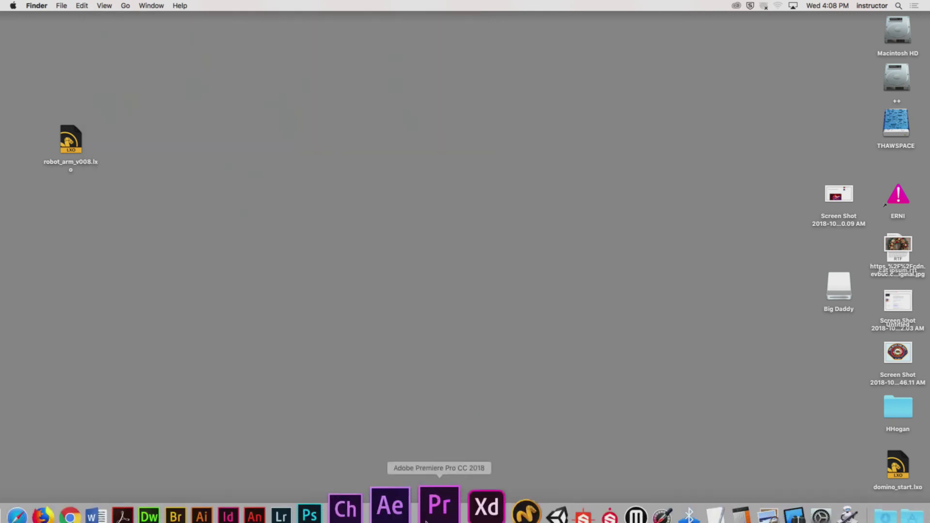
left_click(483, 509)
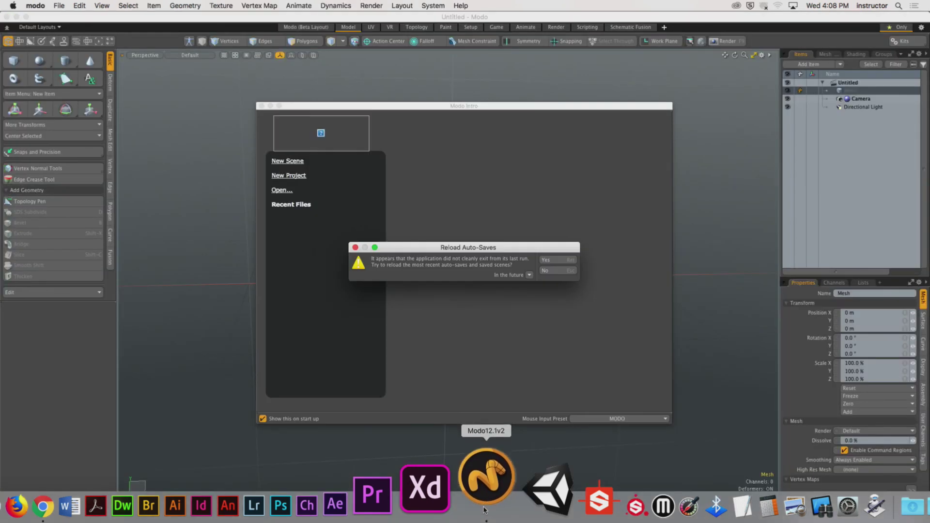
left_click(546, 271)
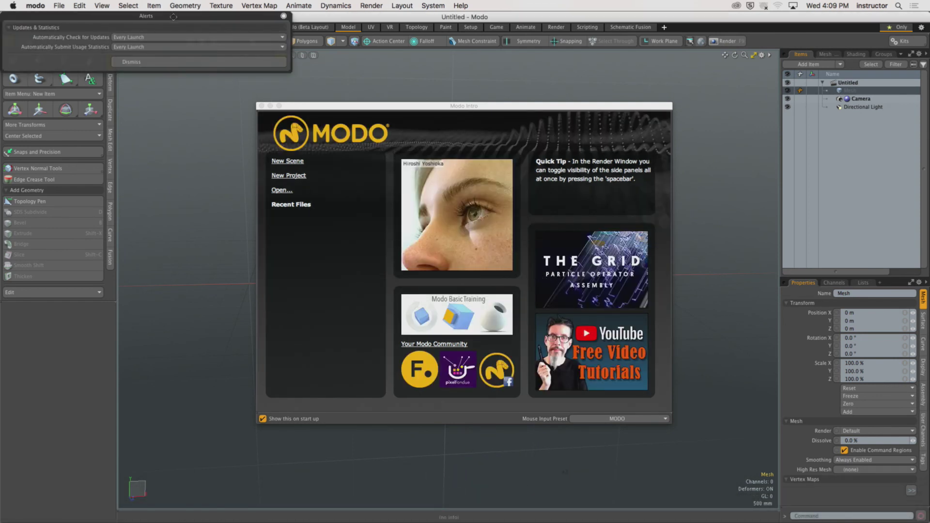
Step: Set both the automatic update check and the usage statistics submission to Never, and dismiss the alerts
left_click(231, 87)
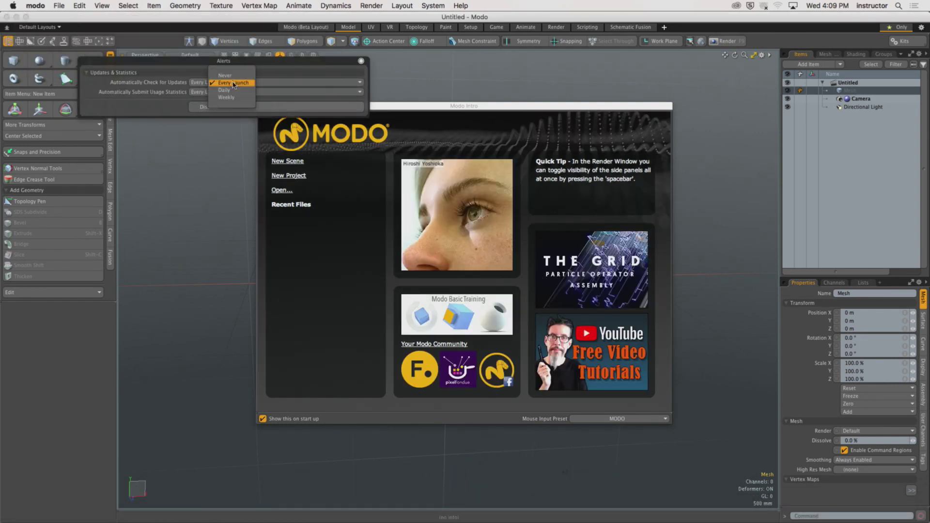
left_click(231, 86)
left_click(230, 85)
left_click(230, 86)
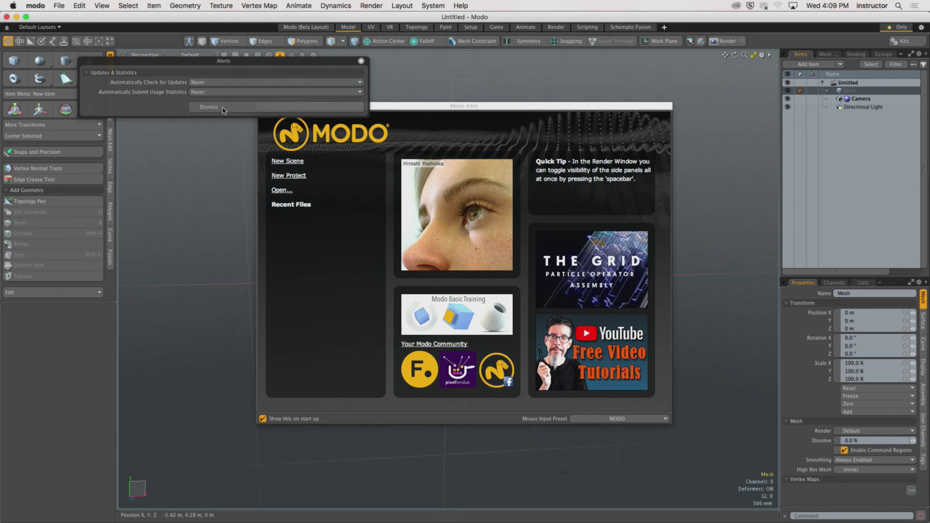
left_click(206, 106)
Step: Turn off showing the Modo Intro window on start up and close it
left_click(262, 419)
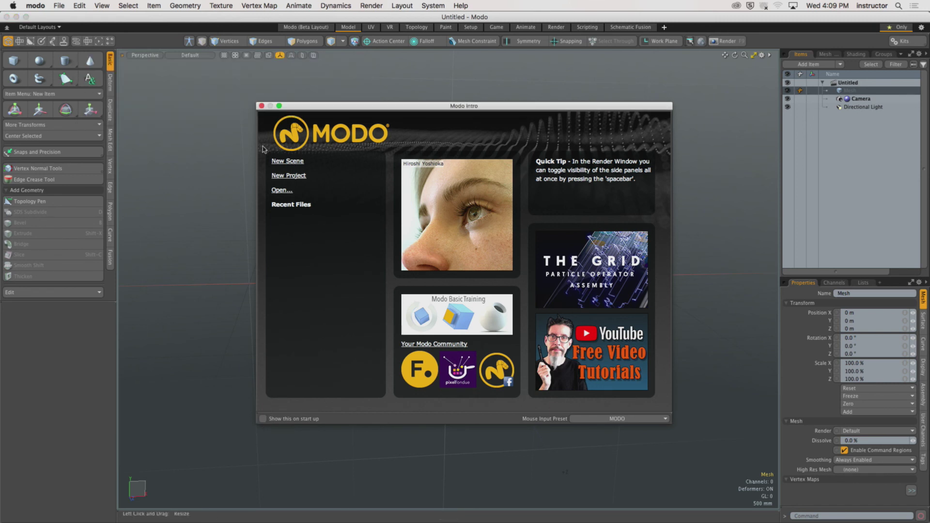
left_click(262, 106)
Step: Try to open robot_arm_v008.lxo from the Desktop, declining alternates for the missing reference images and dismissing the crash report without sending it
left_click(58, 5)
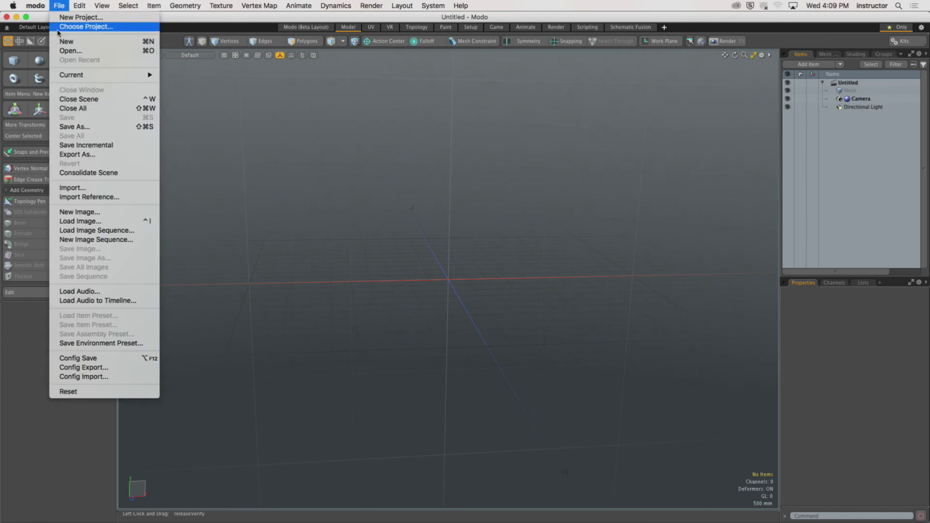
left_click(561, 265)
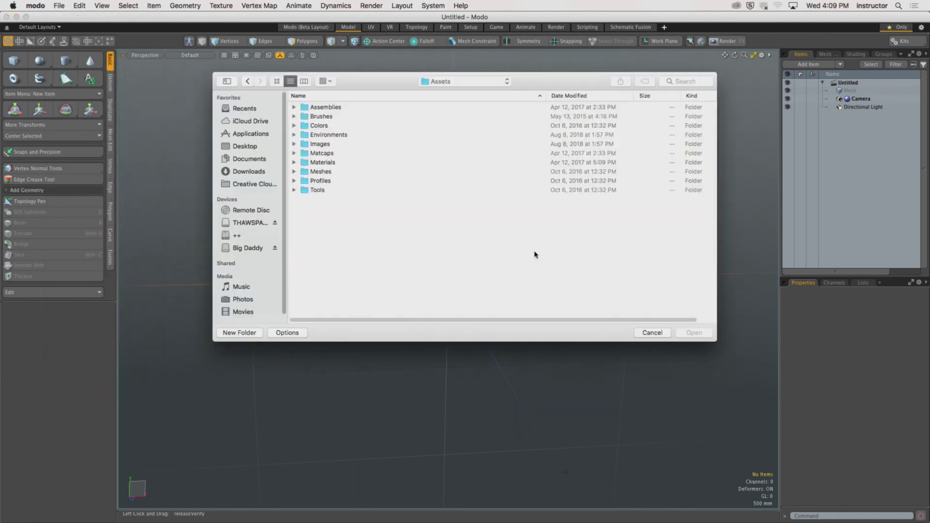
left_click(278, 147)
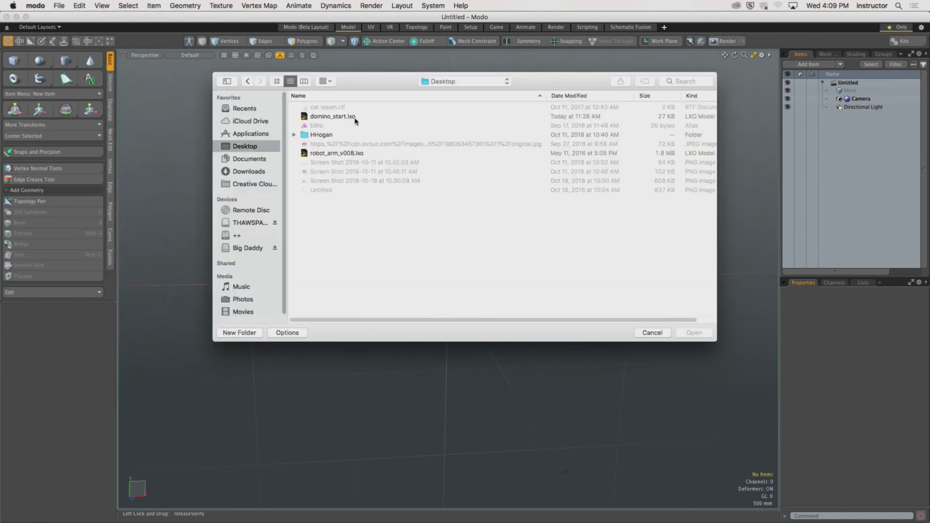
left_click(348, 154)
left_click(694, 333)
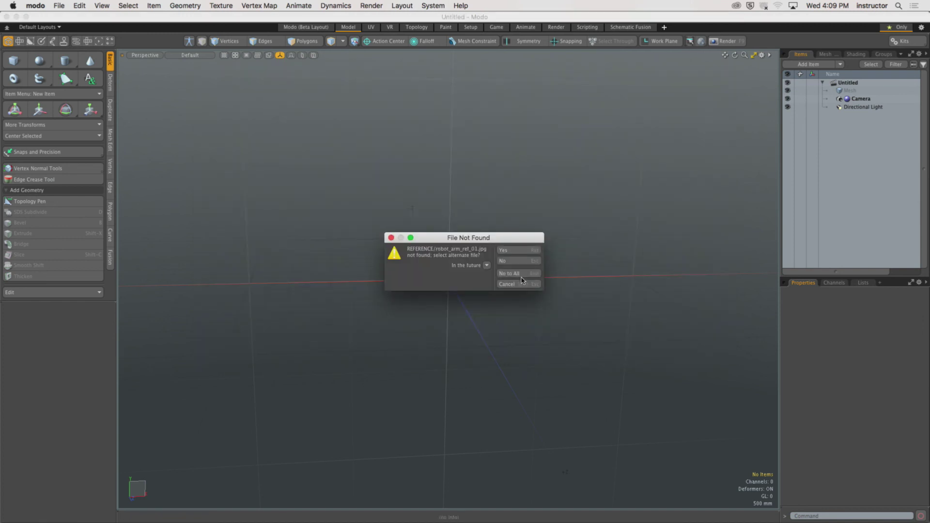
left_click(516, 262)
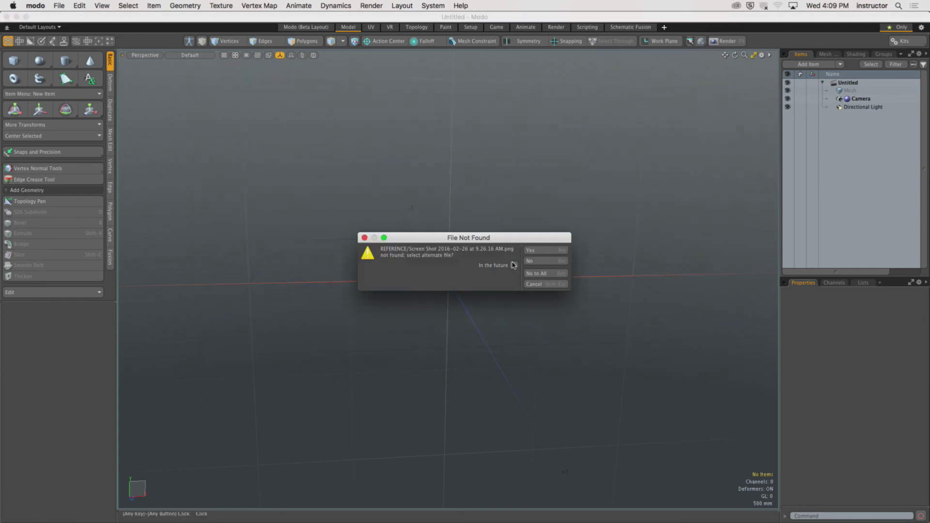
left_click(532, 262)
left_click(531, 264)
left_click(530, 264)
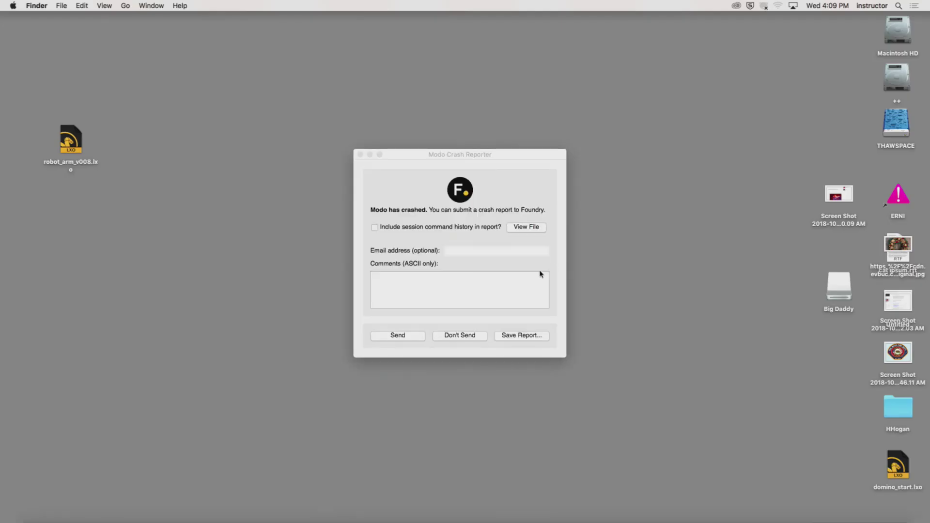
left_click(459, 336)
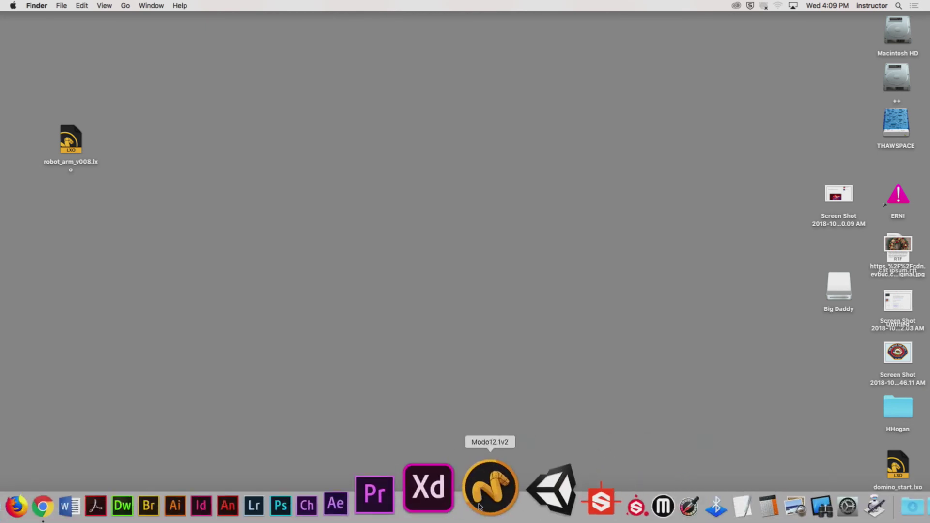
Step: Copy robot_arm_v007.lxo from the ROBOT_ARM folder on the Big Daddy drive to the Desktop
double_click(839, 288)
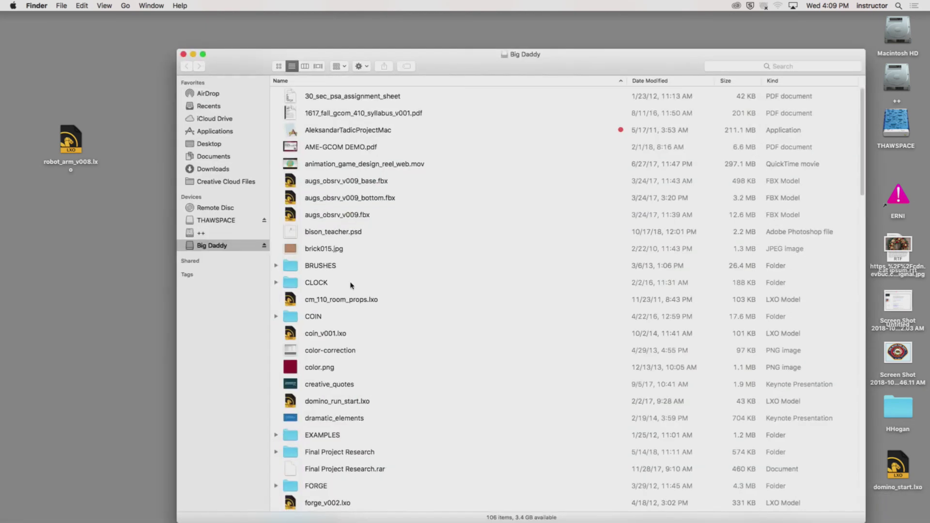
scroll(344, 444, "down", 20)
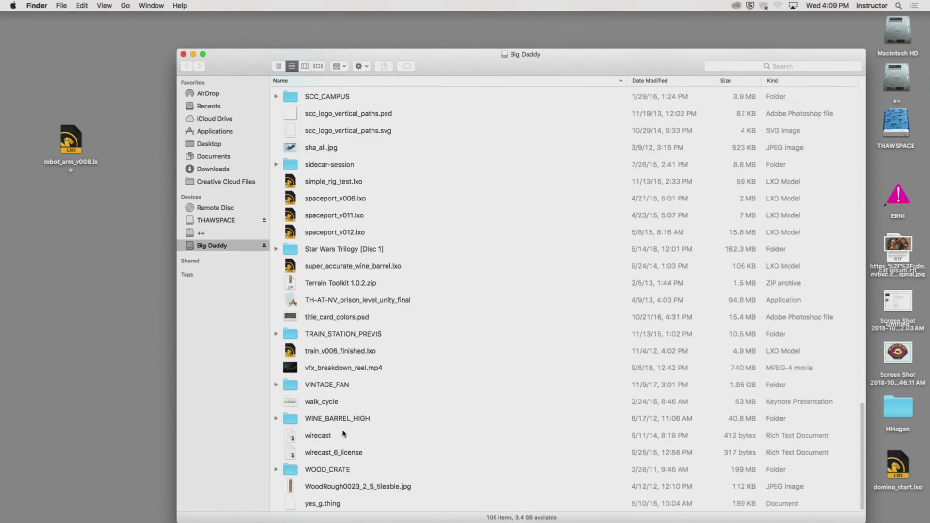
scroll(322, 228, "up", 4)
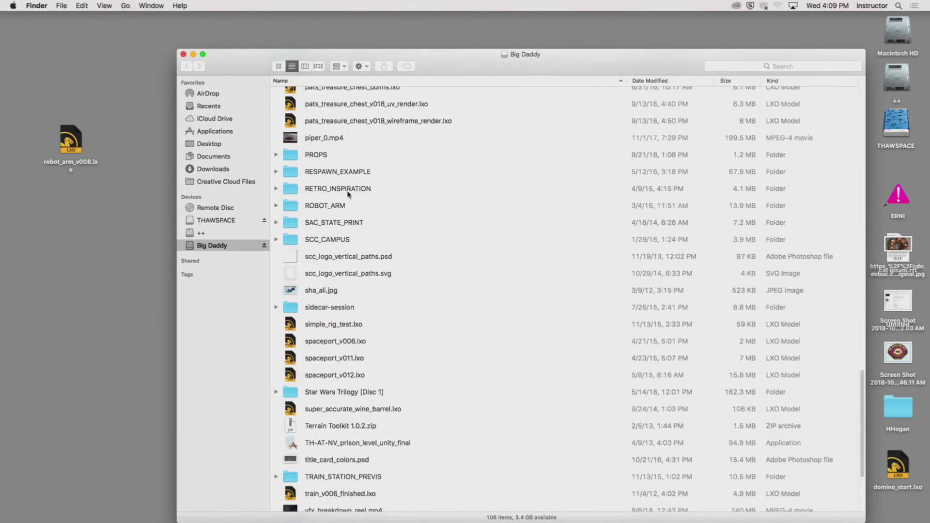
double_click(342, 204)
left_click(339, 166)
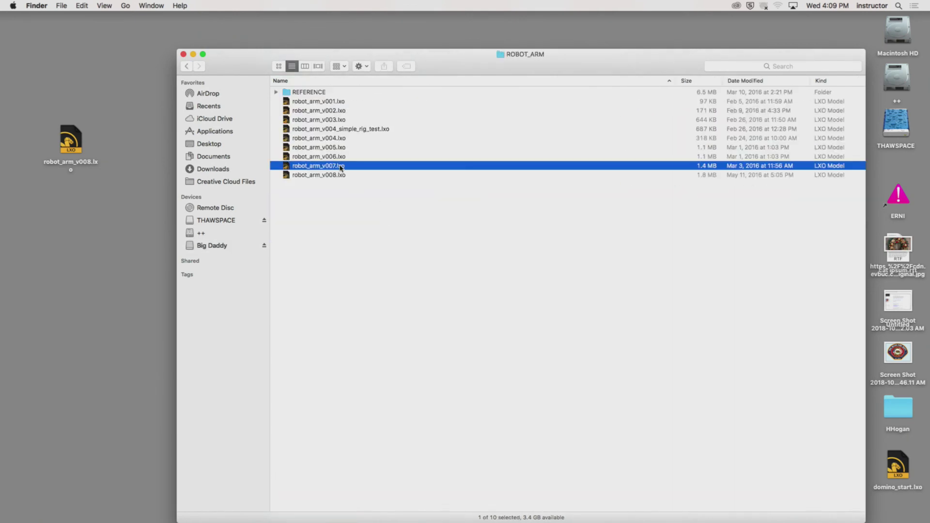
left_click_drag(327, 167, 119, 222)
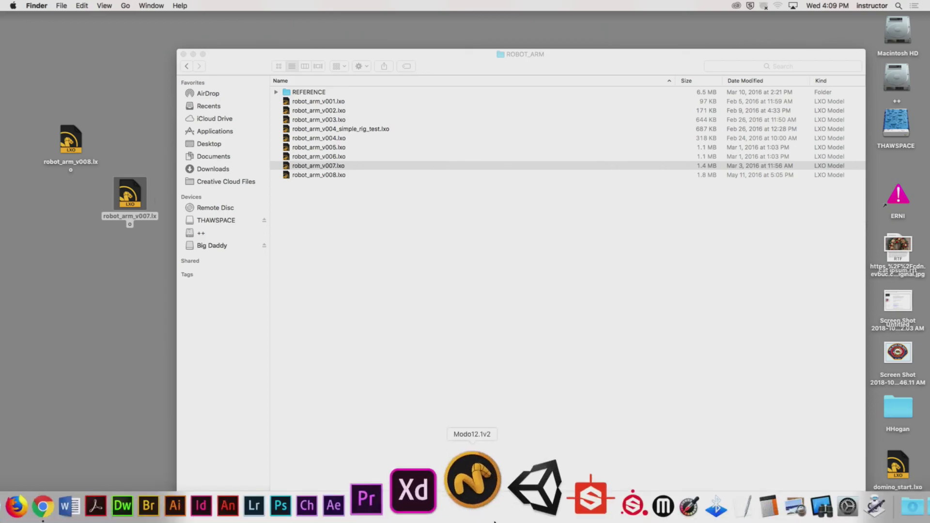
Step: Relaunch Modo 12.1v2, decline reloading the auto-saved scenes and open robot_arm_v007.lxo
left_click(493, 521)
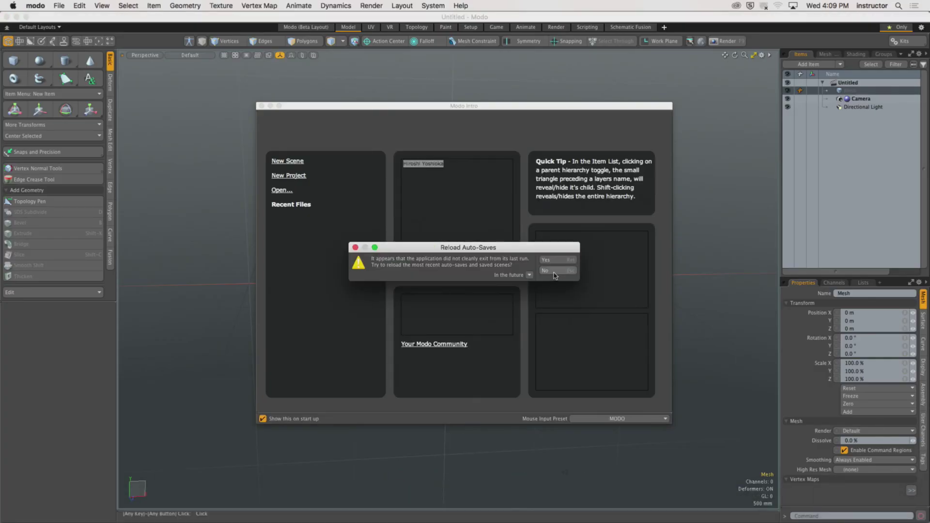
left_click(552, 279)
left_click(527, 280)
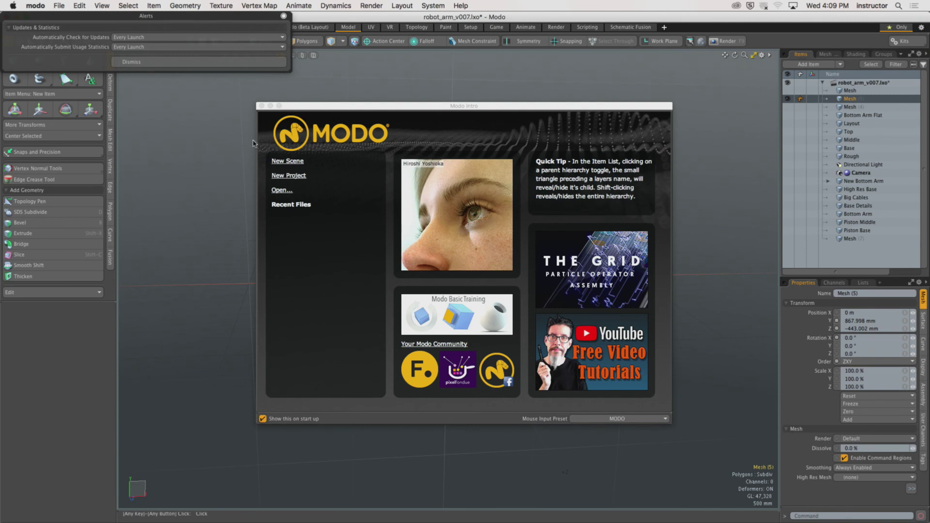
Step: Close the Modo Intro window, deselect the mesh and dismiss the Updates & Statistics alerts
left_click(261, 106)
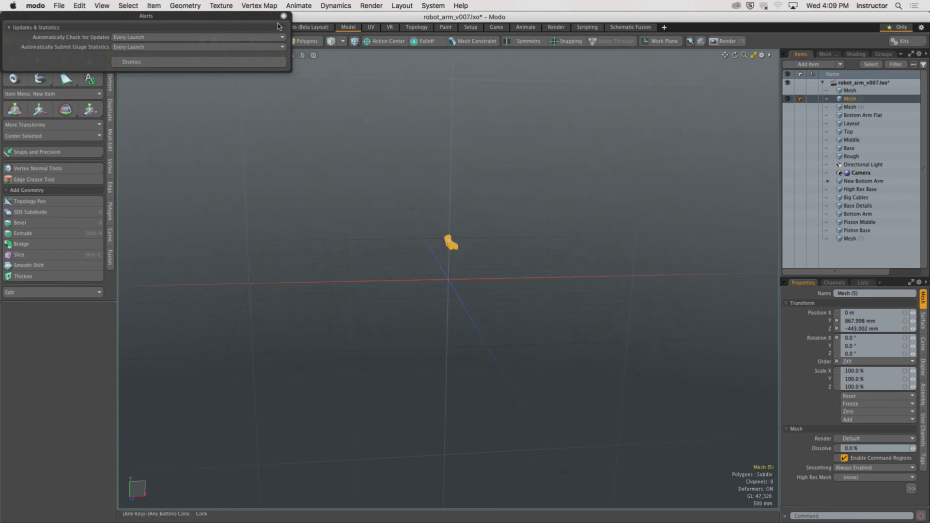
left_click(207, 161)
left_click(217, 61)
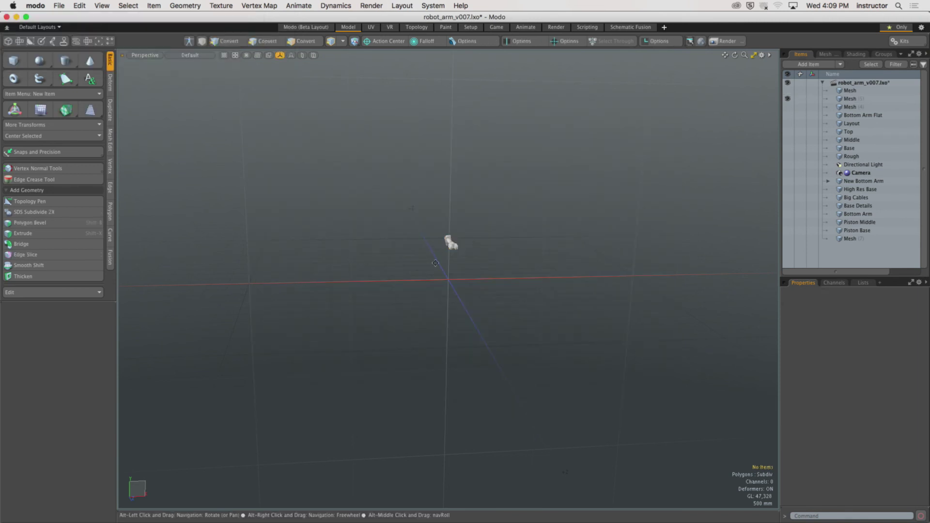
Step: Examine the visible upper arm mesh, briefly showing and hiding the first Mesh, Mesh (4) and Top items to compare them
scroll(534, 298, "up", 10)
left_click_drag(534, 297, 634, 291, "alt")
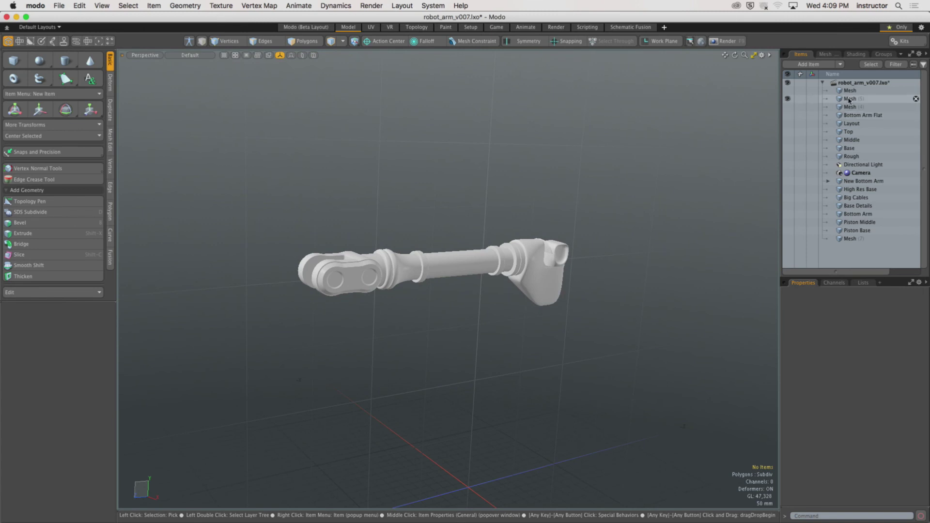
left_click(788, 90)
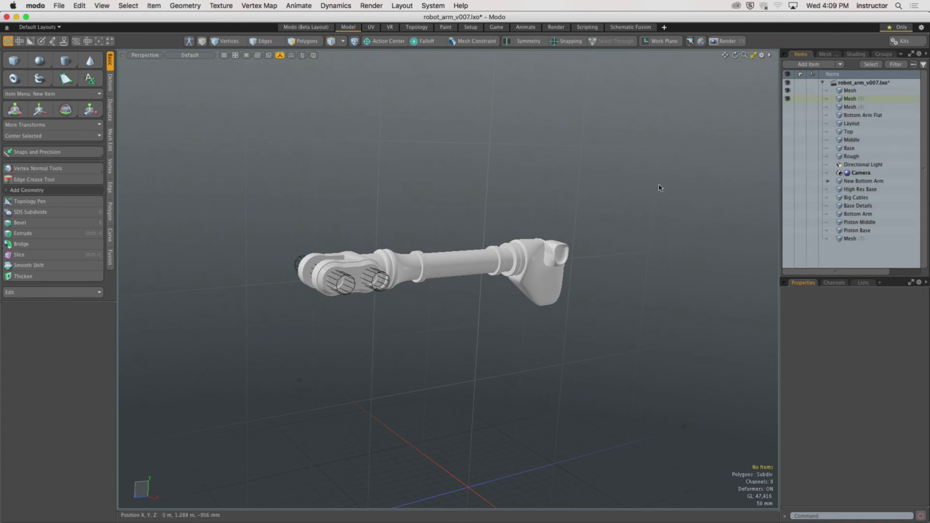
left_click(788, 90)
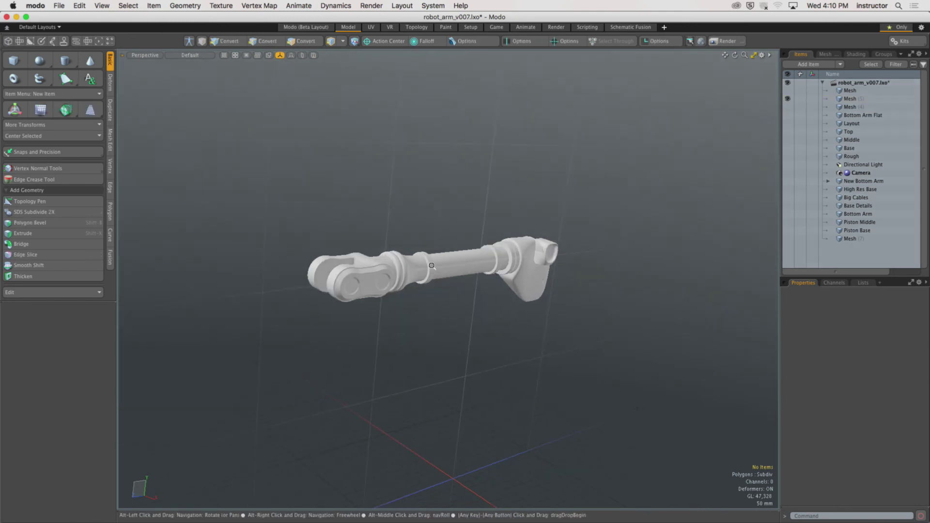
left_click_drag(557, 204, 630, 223, "ctrl+alt")
left_click(788, 107)
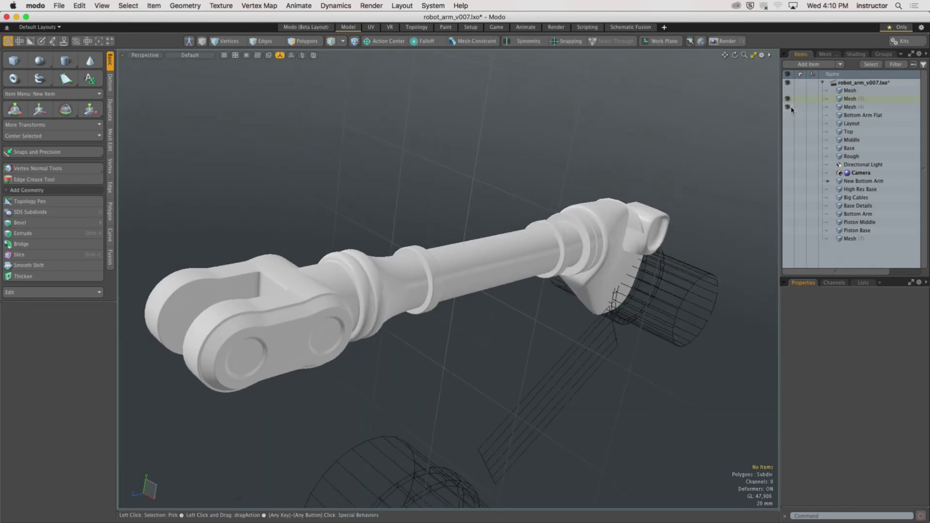
left_click(788, 107)
left_click(789, 107)
left_click(788, 107)
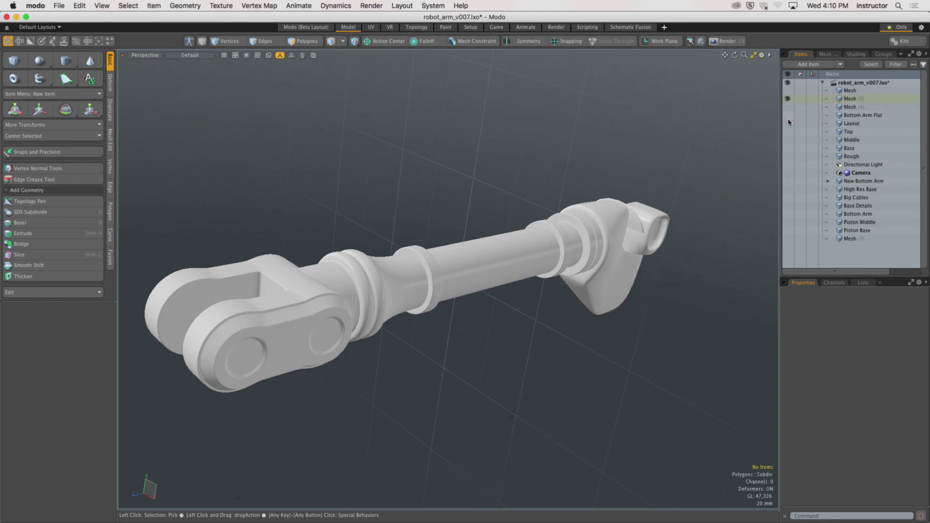
left_click(788, 132)
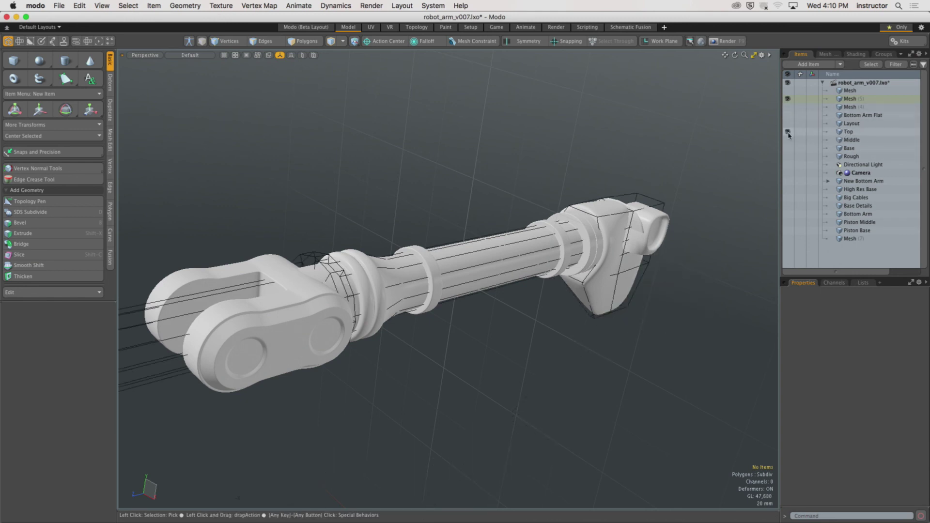
left_click(788, 132)
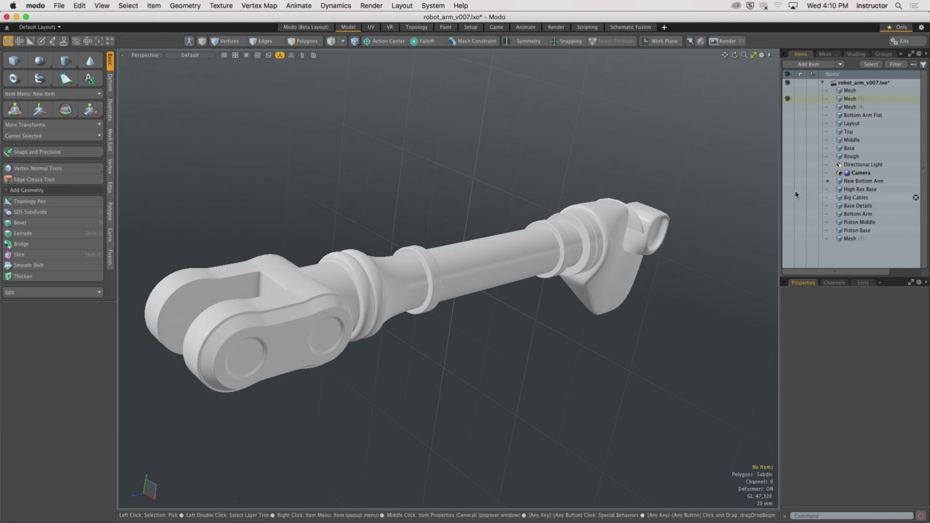
Step: Show the items from High Res Base through Piston Base plus New Bottom Arm, and hide the old Bottom Arm
left_click_drag(790, 193, 790, 233)
left_click_drag(630, 244, 569, 276, "ctrl+alt")
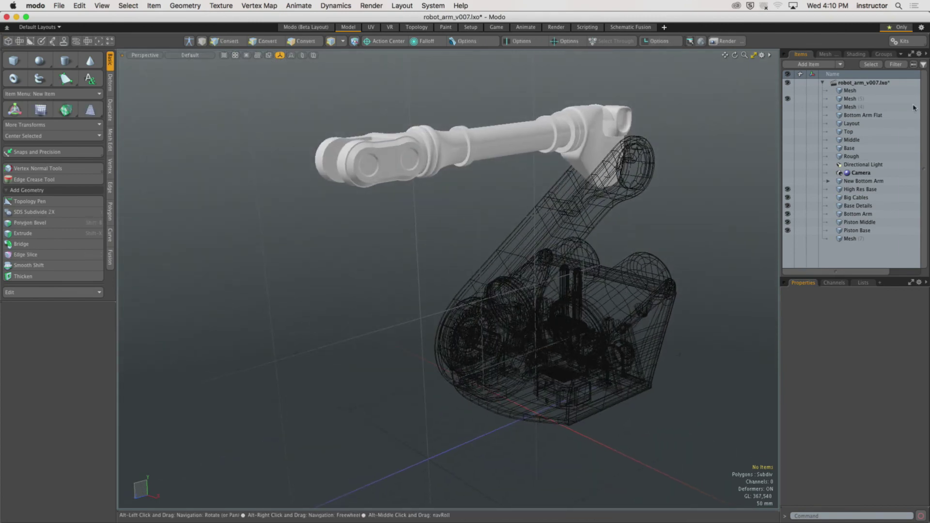
left_click(788, 115)
left_click(787, 115)
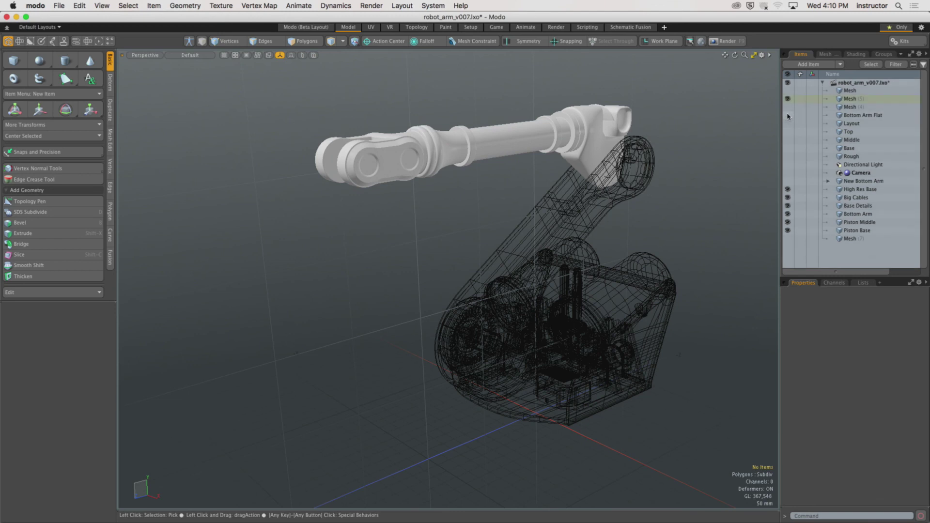
left_click(787, 91)
left_click(787, 91)
left_click(787, 181)
left_click(787, 214)
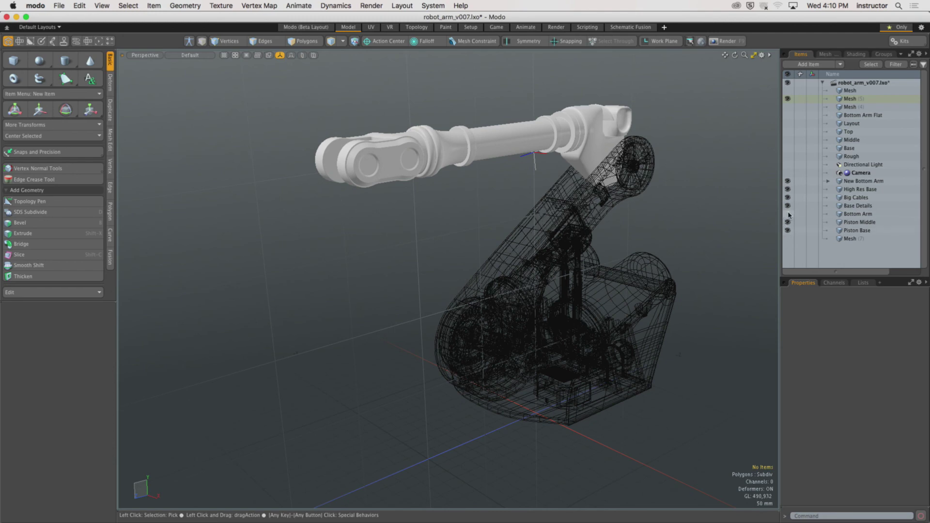
left_click_drag(620, 209, 673, 208, "alt")
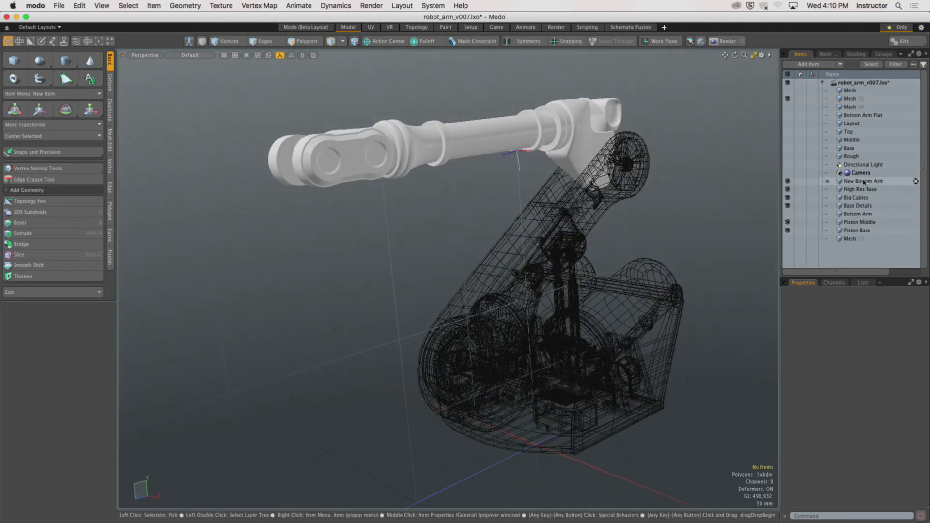
Step: Move the upper arm mesh directly above New Bottom Arm in the item order, and activate the assembly's meshes for full shading
left_click(847, 99)
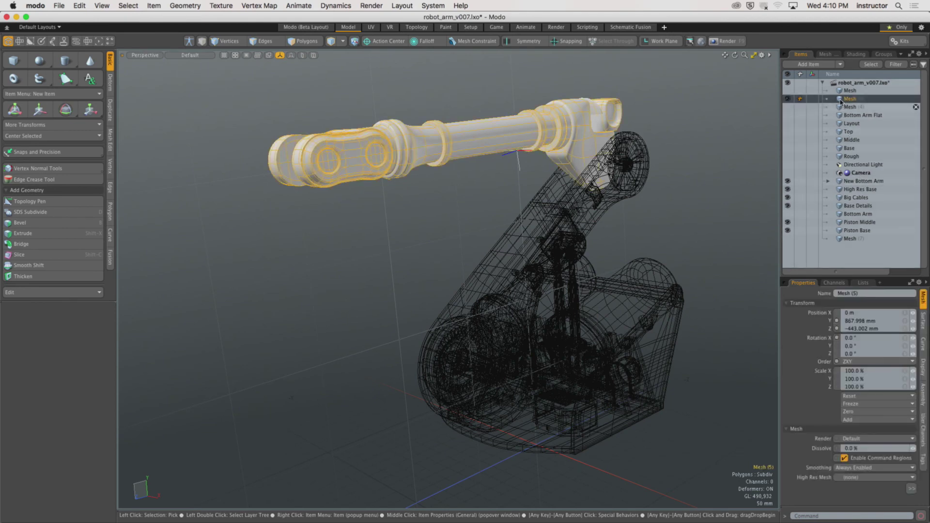
left_click_drag(827, 174, 827, 175)
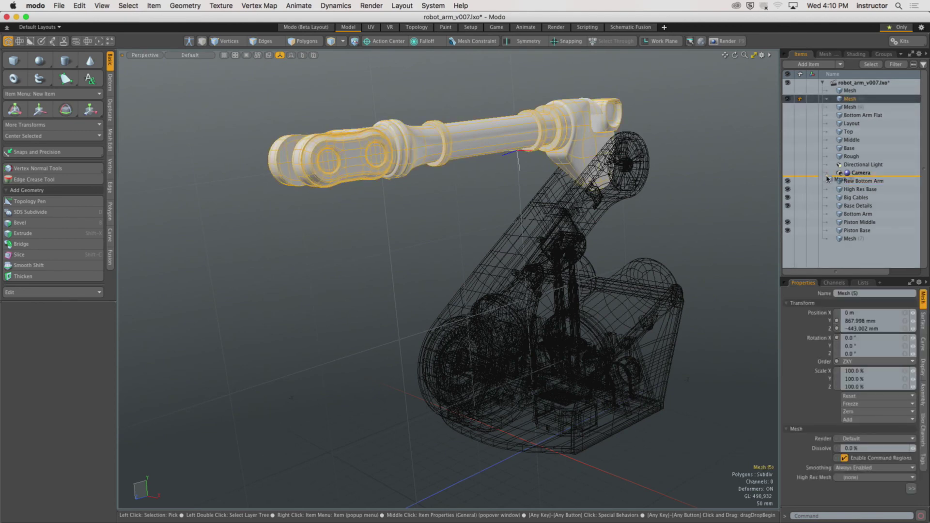
left_click(850, 238, "shift")
left_click_drag(668, 233, 422, 267, "alt")
left_click(678, 232)
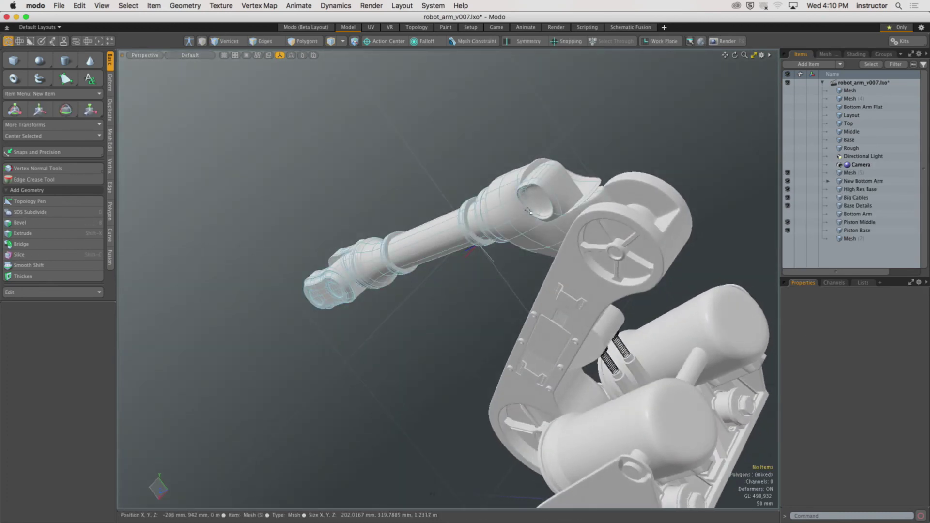
Step: Switch to polygon selection, clear the polygons picked at the elbow and turn off the wireframe overlay on the meshes
key("3")
left_click_drag(538, 193, 585, 182)
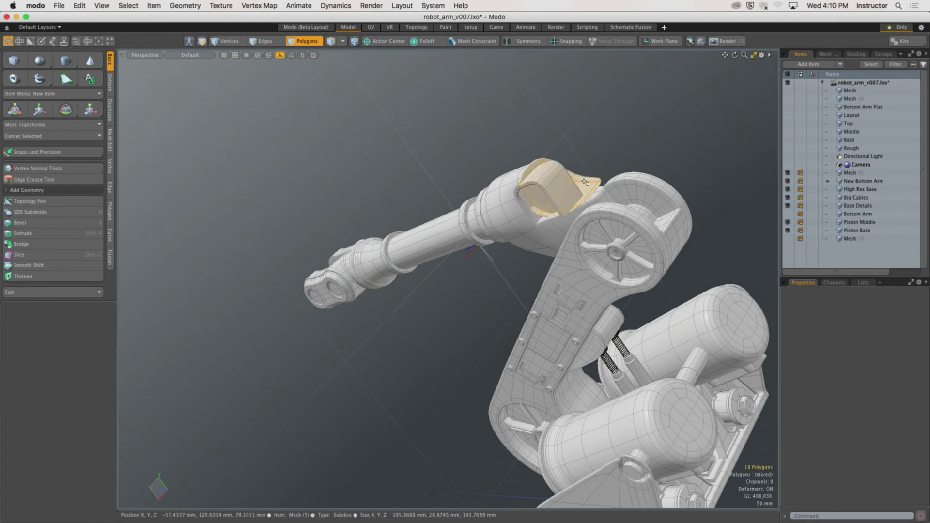
left_click_drag(592, 145, 607, 216, "alt")
scroll(607, 229, "up", 5)
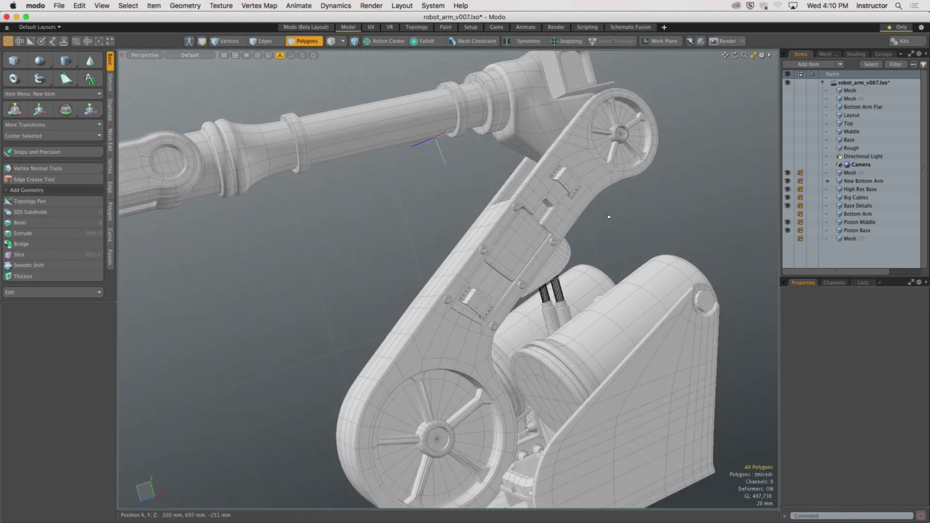
key("KP_8")
key("a")
Step: Examine the assembled robot arm up close, including the fork end, the lower arm's panels, bolts and recesses, and the base
left_click_drag(310, 193, 344, 278, "alt")
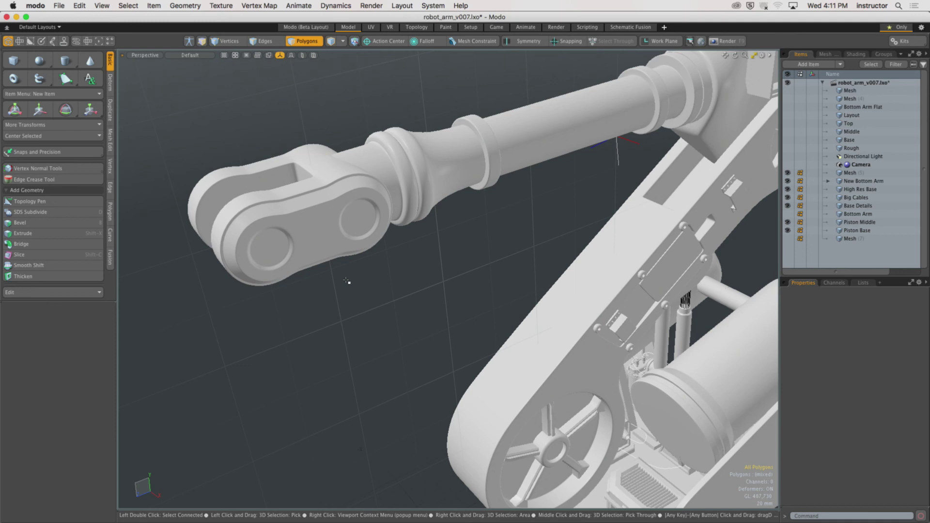
left_click_drag(502, 183, 547, 246, "alt")
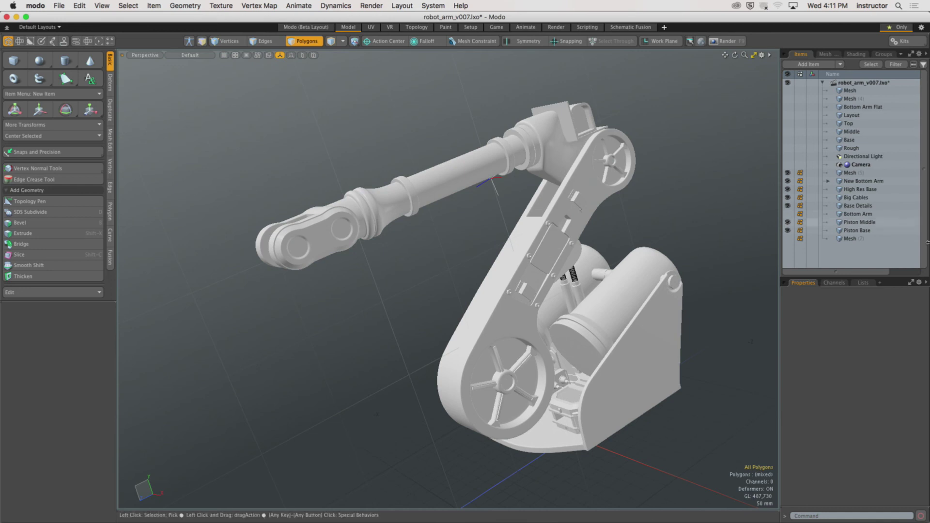
key("alt")
scroll(546, 234, "up", 10)
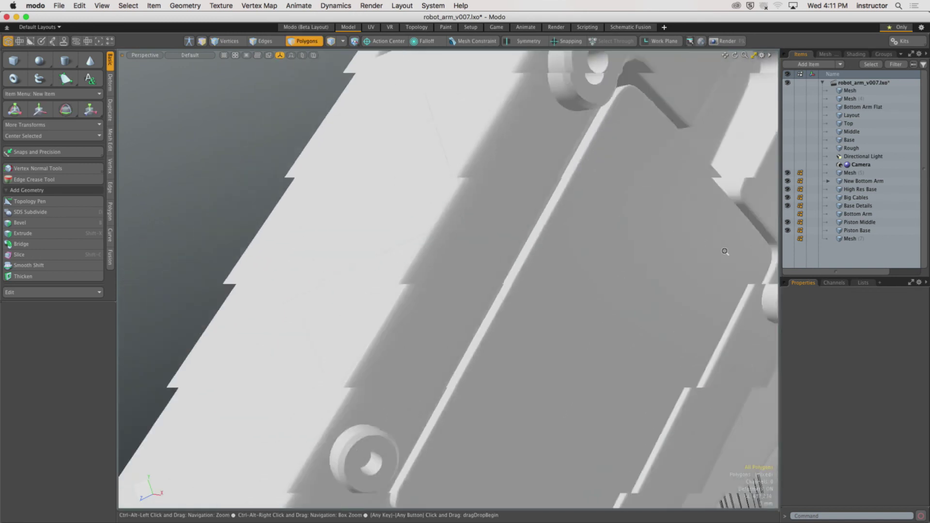
left_click_drag(547, 267, 491, 312, "alt+shift")
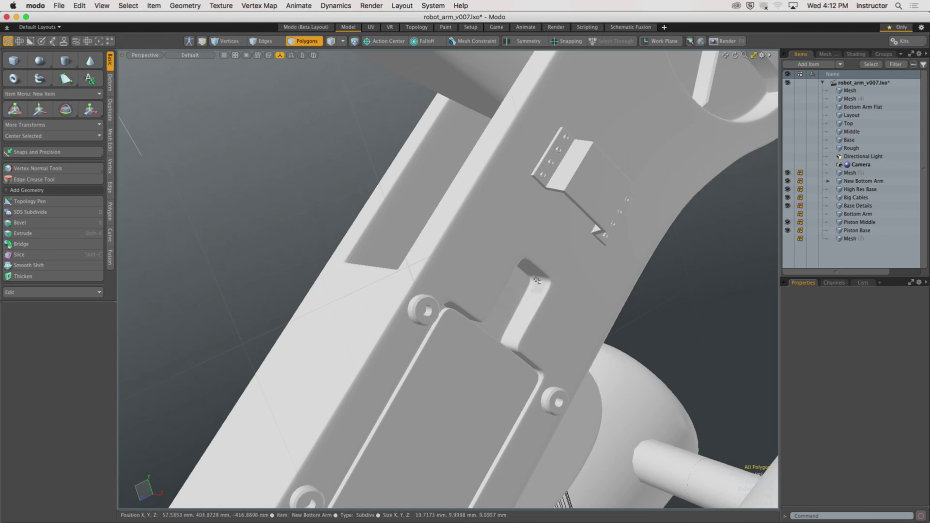
key("a")
left_click_drag(528, 415, 572, 388, "alt")
scroll(601, 367, "up", 10)
scroll(600, 367, "down", 5)
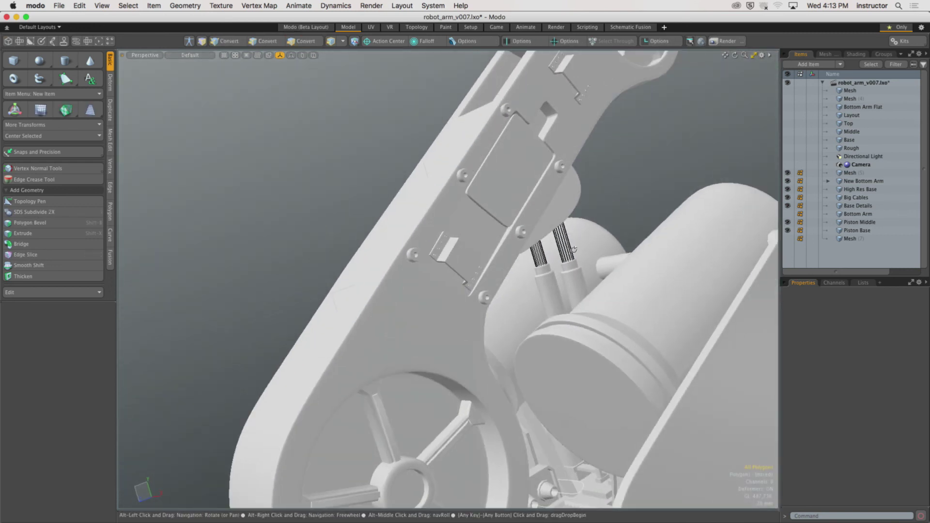
Step: Set the 3D viewport's Trackball Rotation to No and orbit out to the whole robot arm
key("3")
key("o")
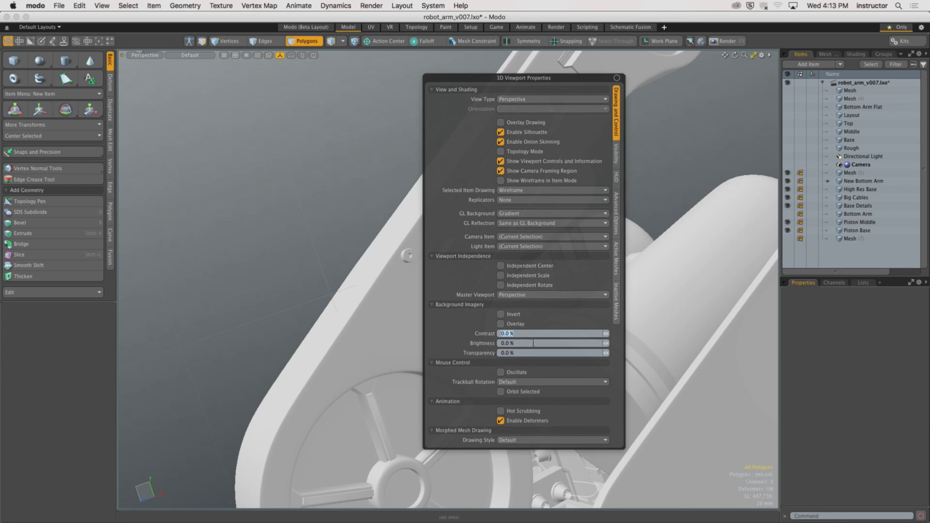
left_click(543, 382)
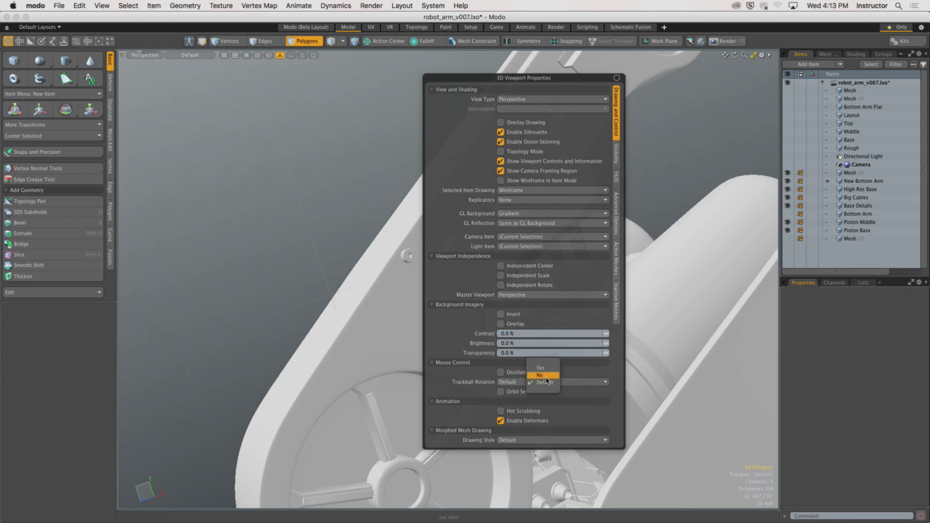
left_click(541, 368)
left_click_drag(509, 290, 548, 255, "alt")
scroll(586, 218, "down", 5)
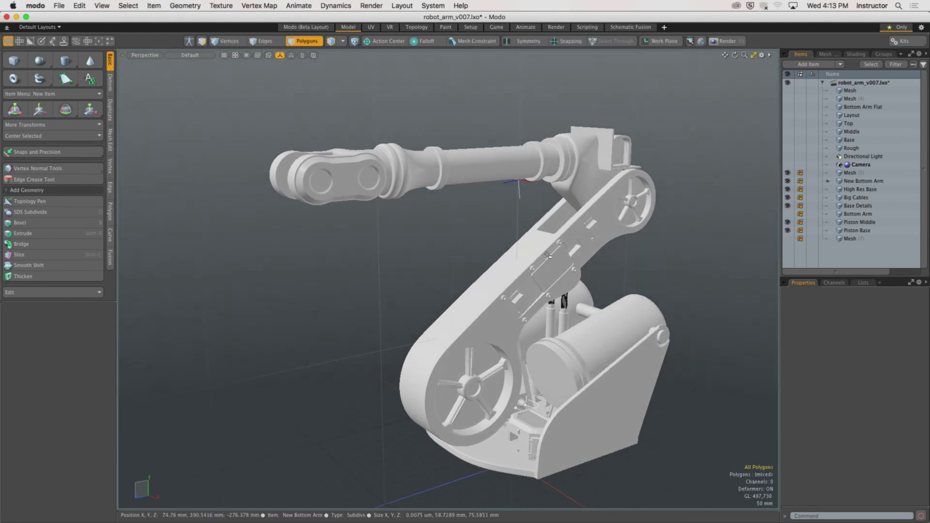